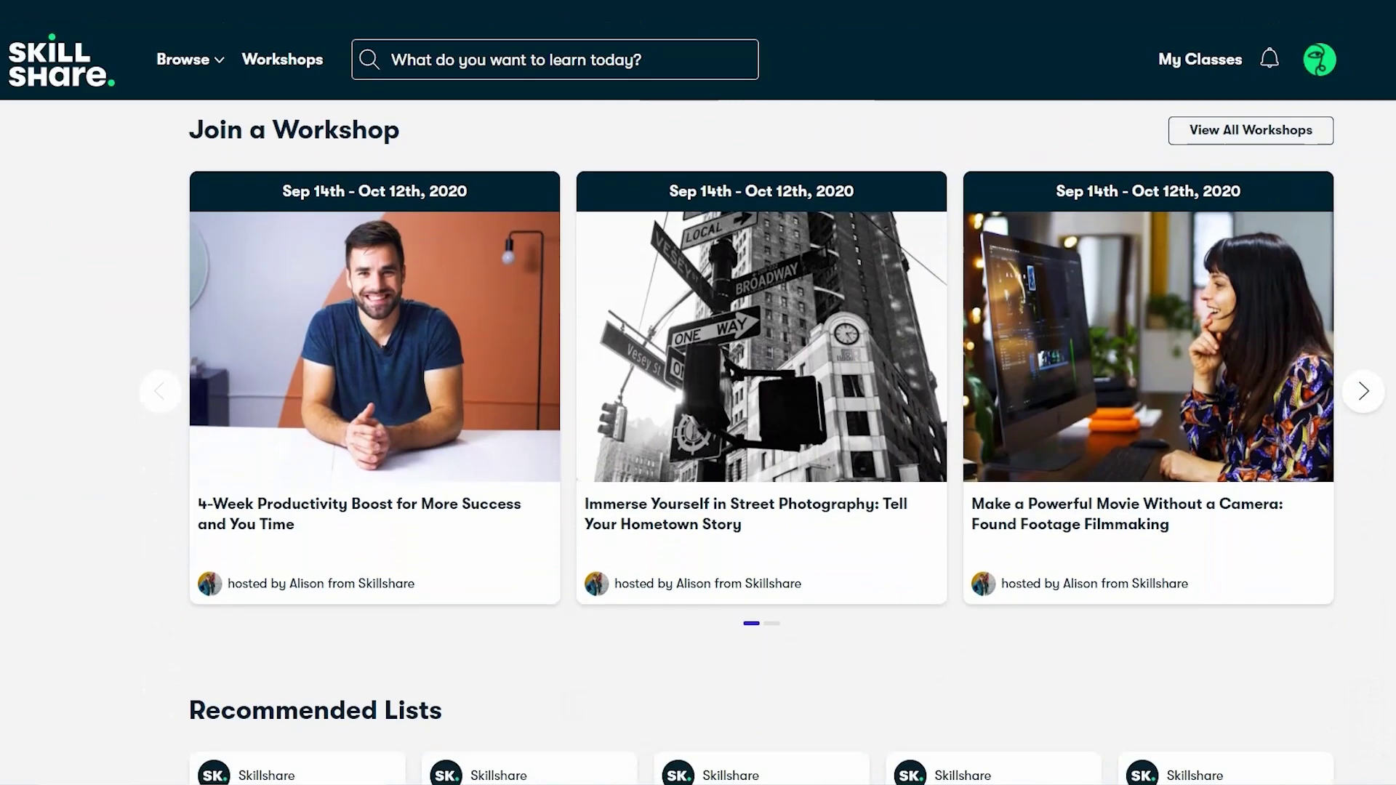
pyautogui.scroll(-3, 698, 436)
pyautogui.scroll(-3, 698, 436)
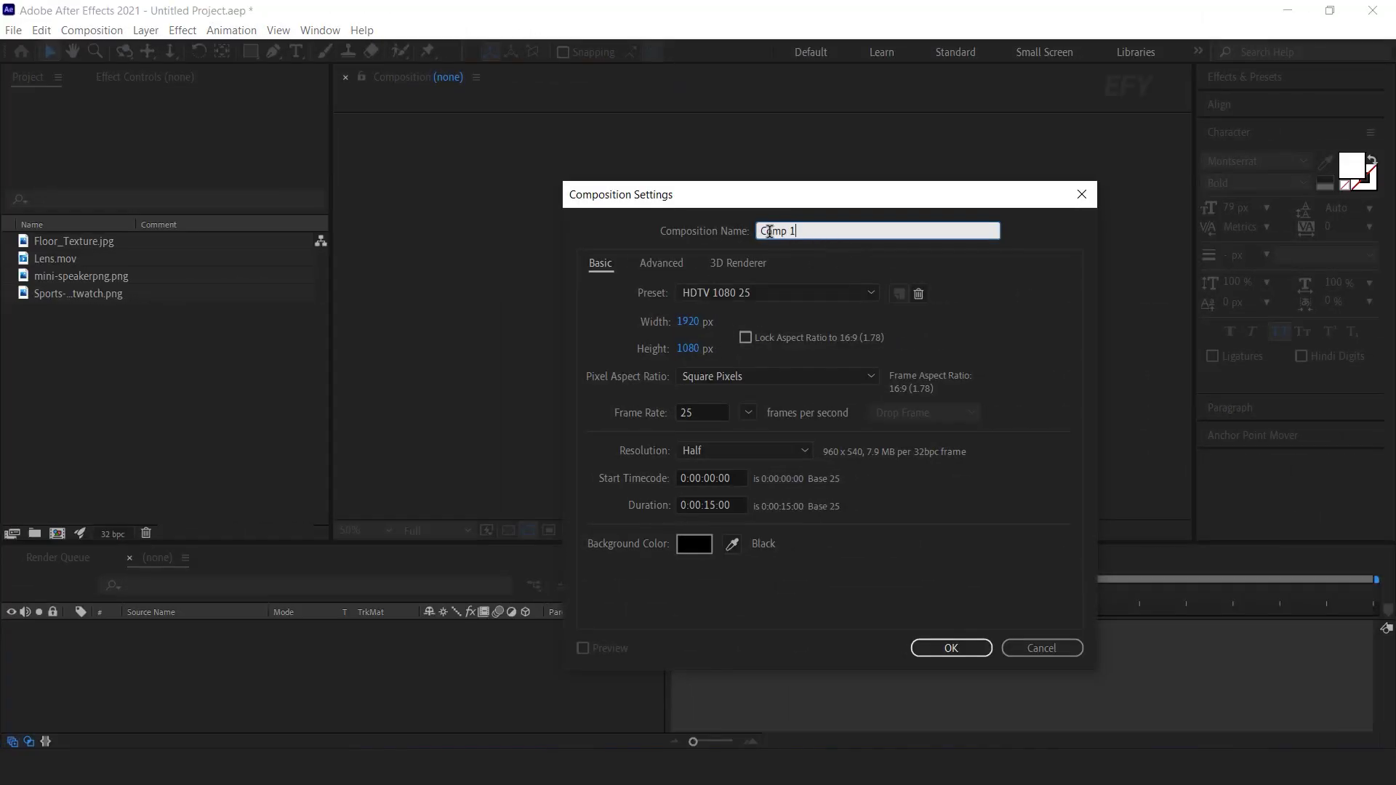
# Step: Name the new 1920 × 1080 composition "main comp" and create it
pyautogui.write('main comp')
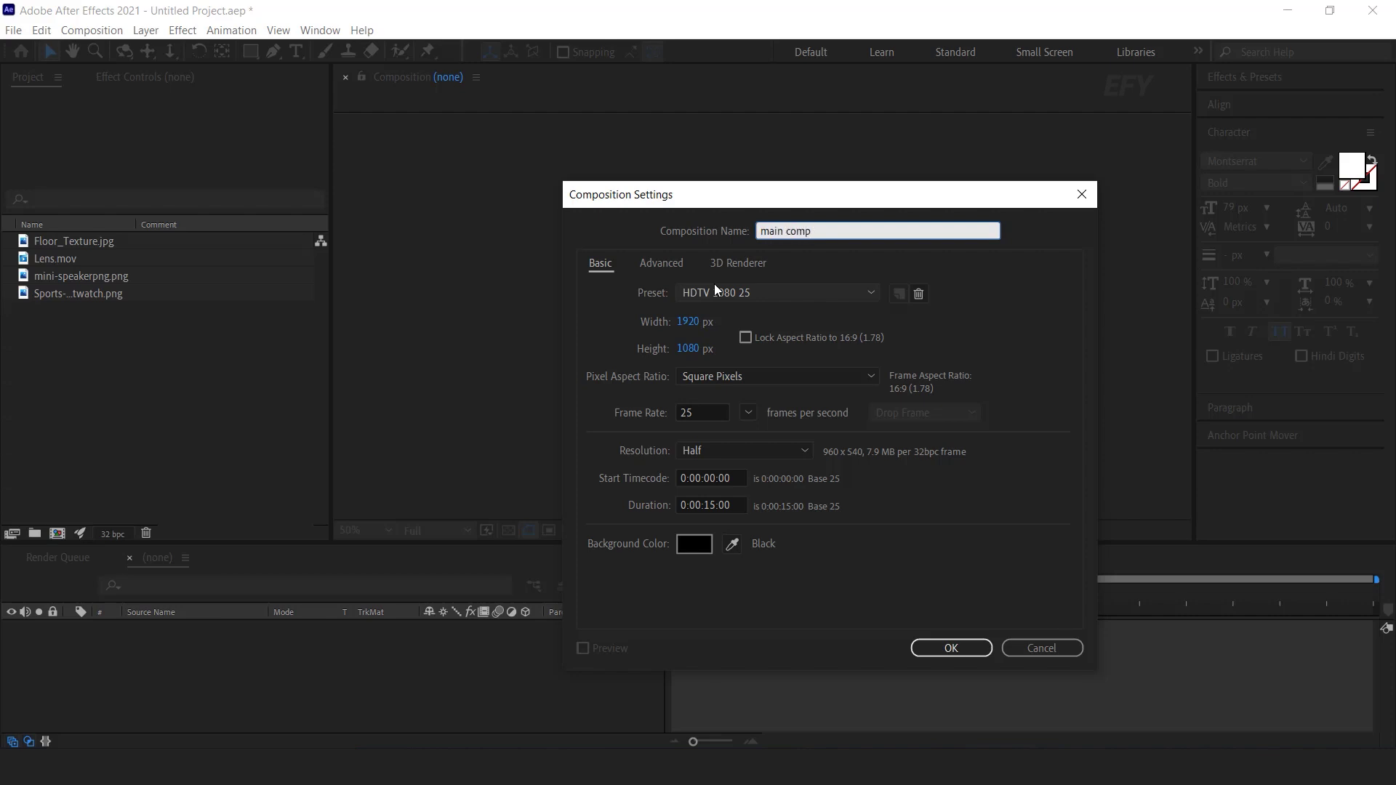
pyautogui.press('Return')
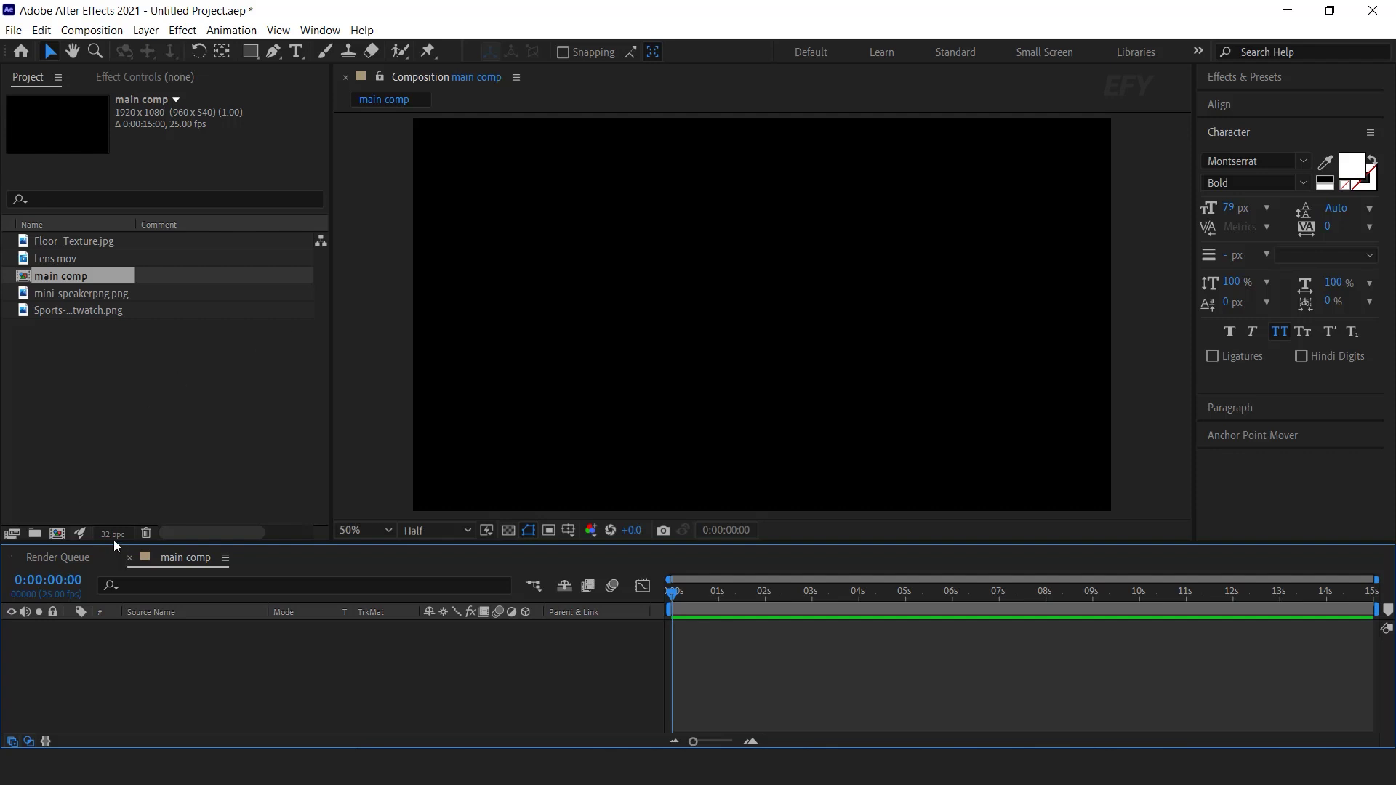
# Step: Create another composition named "grid" with a width and height of 2500 px
pyautogui.click(232, 387)
pyautogui.click(58, 535)
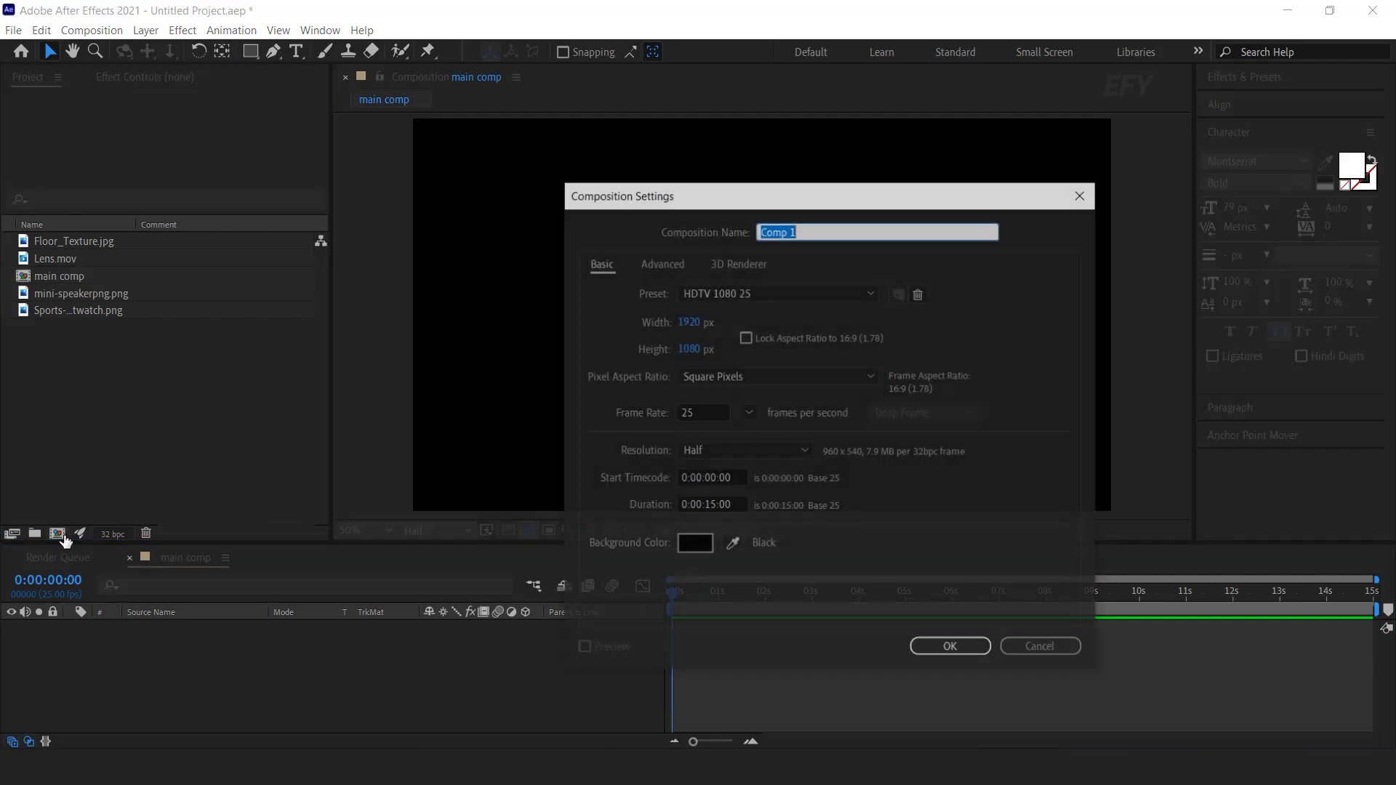
pyautogui.write('grid')
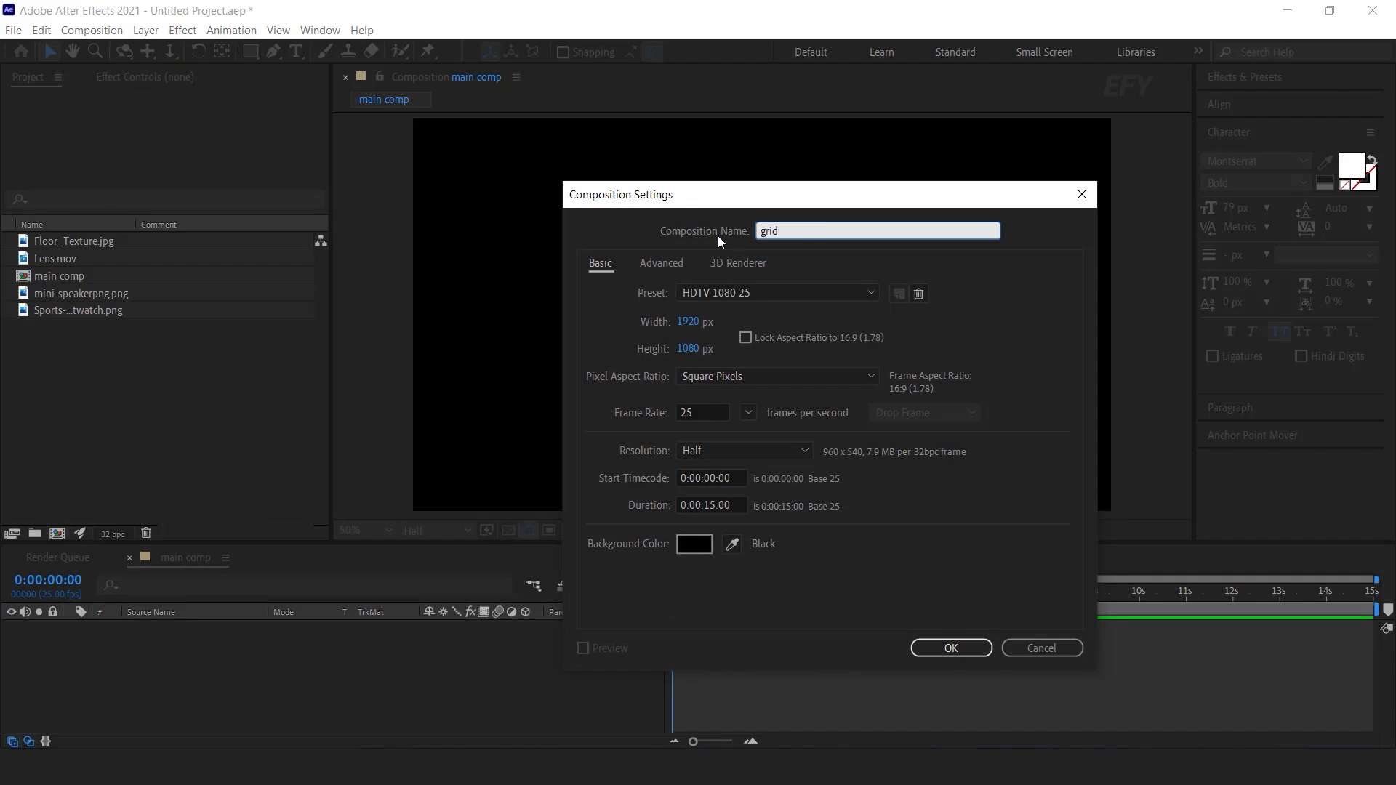
pyautogui.press('Tab')
pyautogui.write('2500')
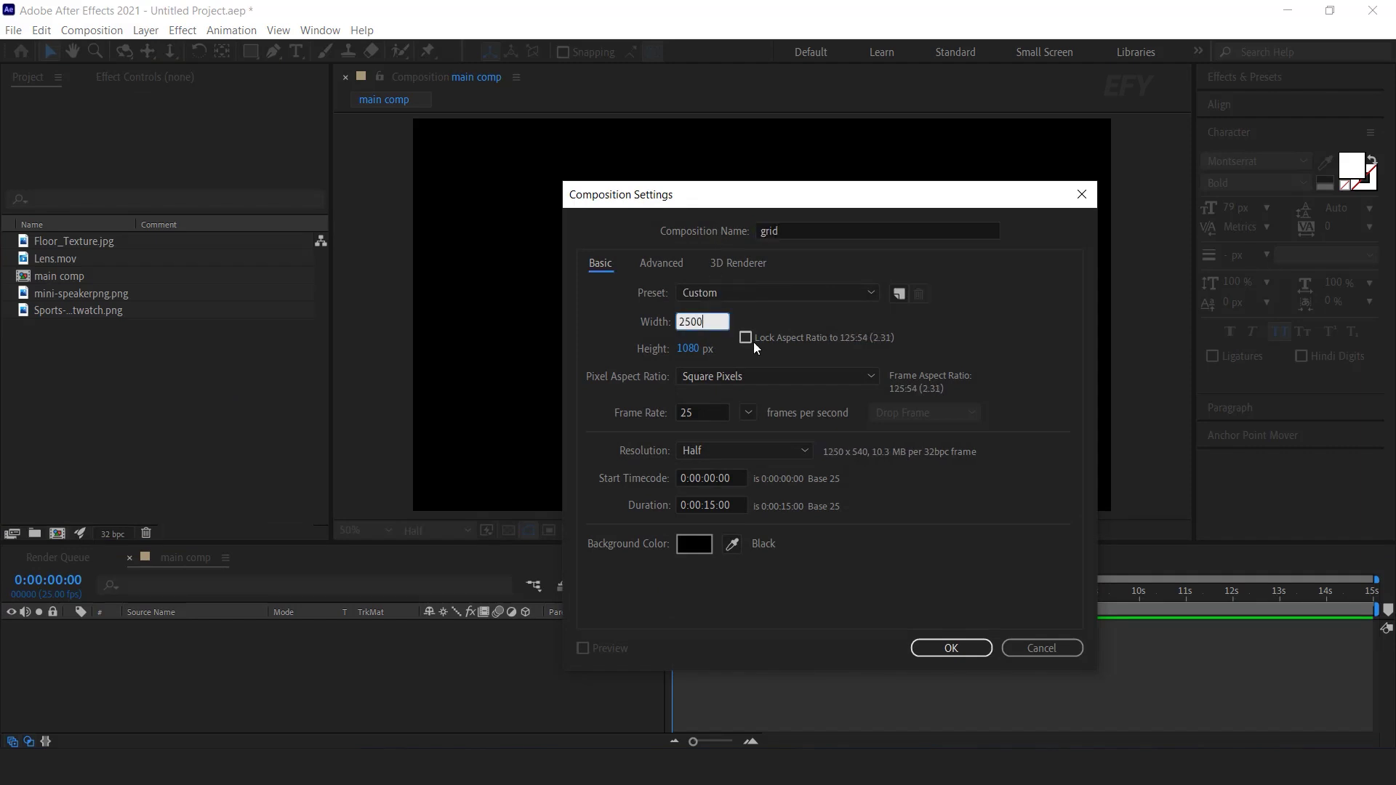
pyautogui.press('Tab')
pyautogui.write('2500')
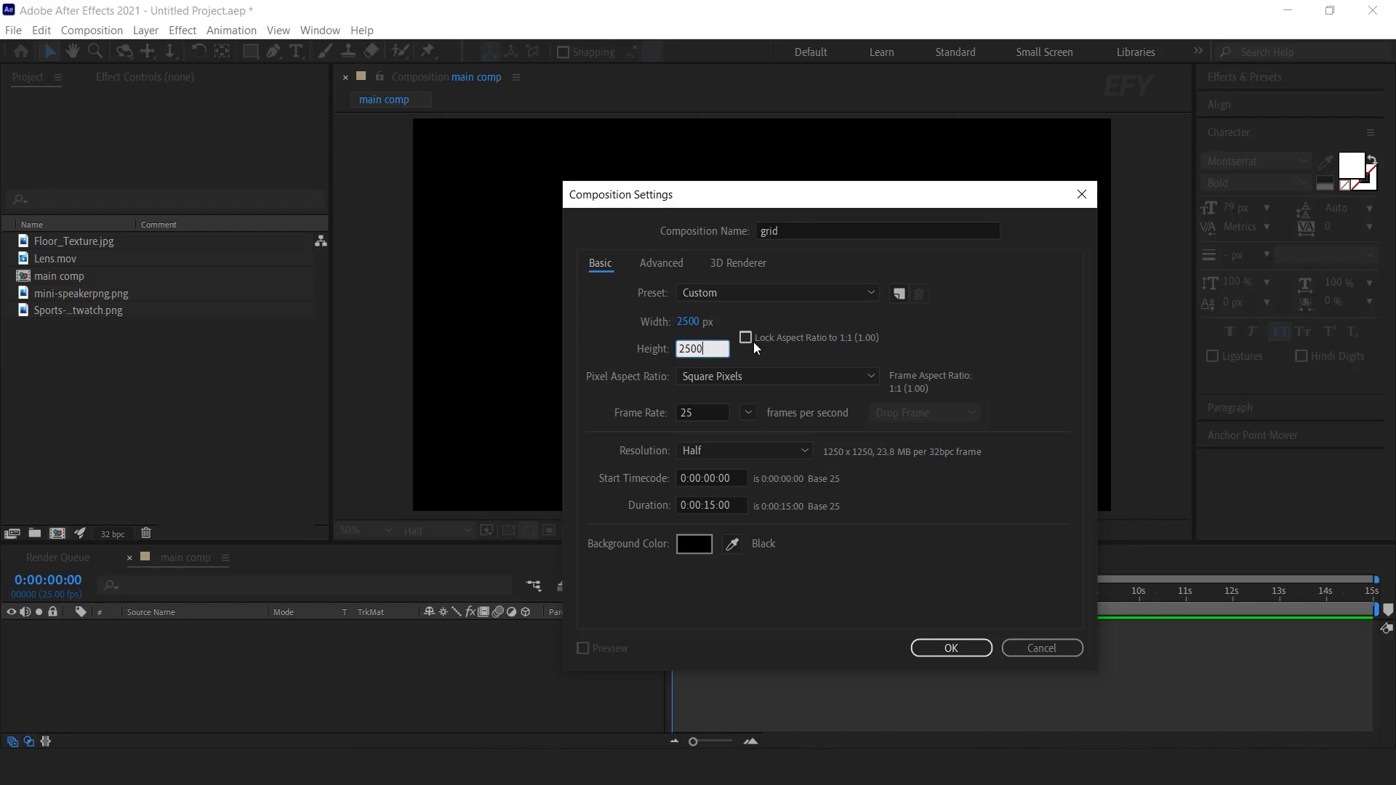
pyautogui.click(944, 649)
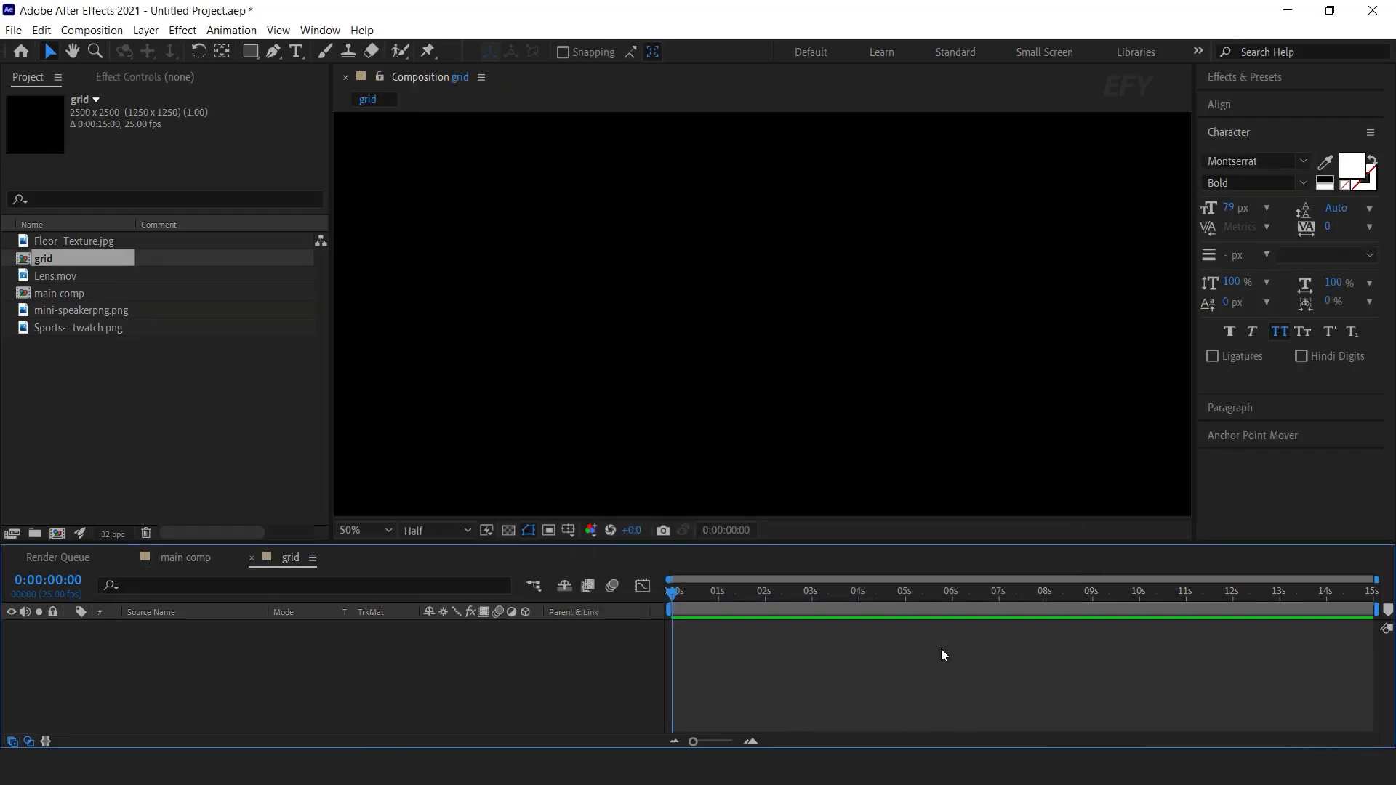
# Step: Add a white solid layer measuring 2500 × 2500 px to the grid composition
pyautogui.scroll(-4, 841, 304)
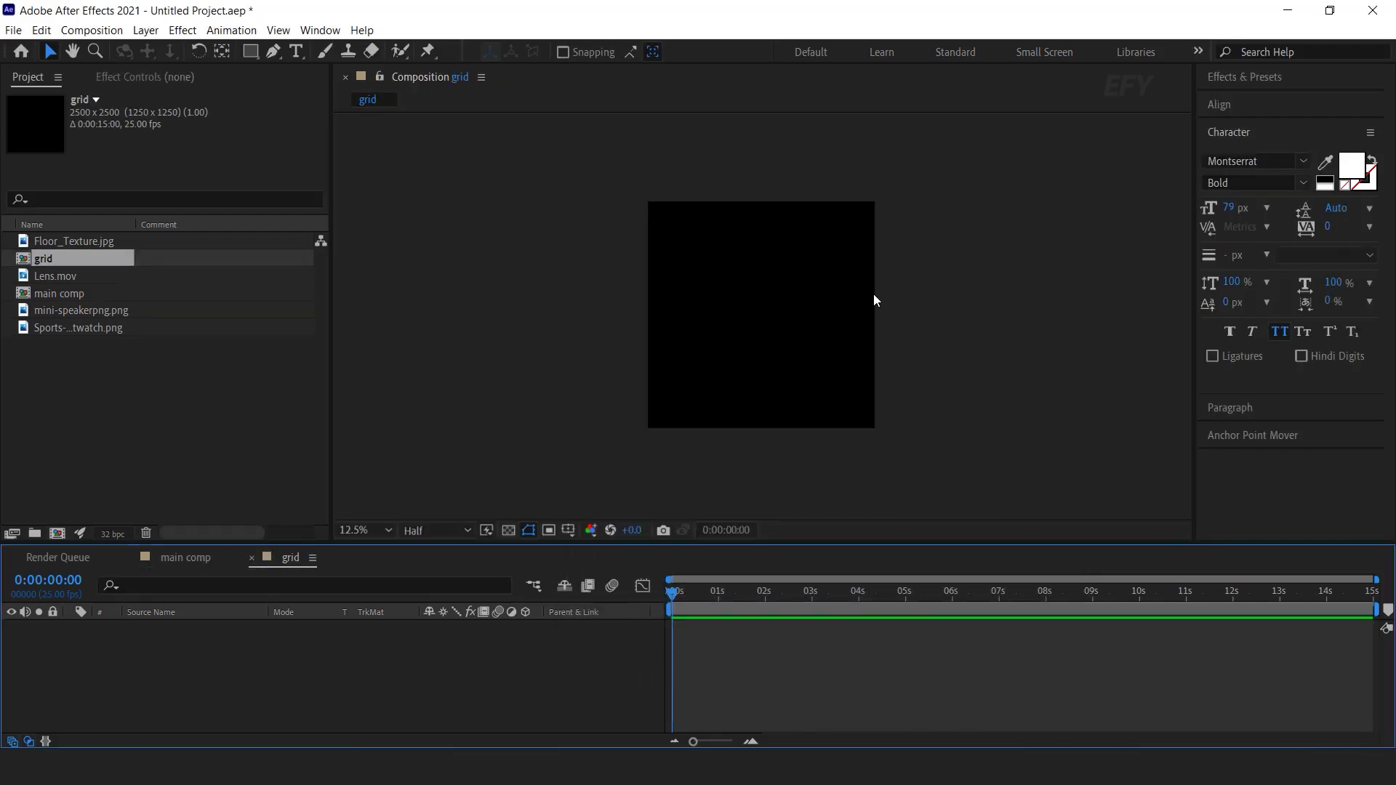
pyautogui.rightClick(430, 637)
pyautogui.moveTo(627, 469)
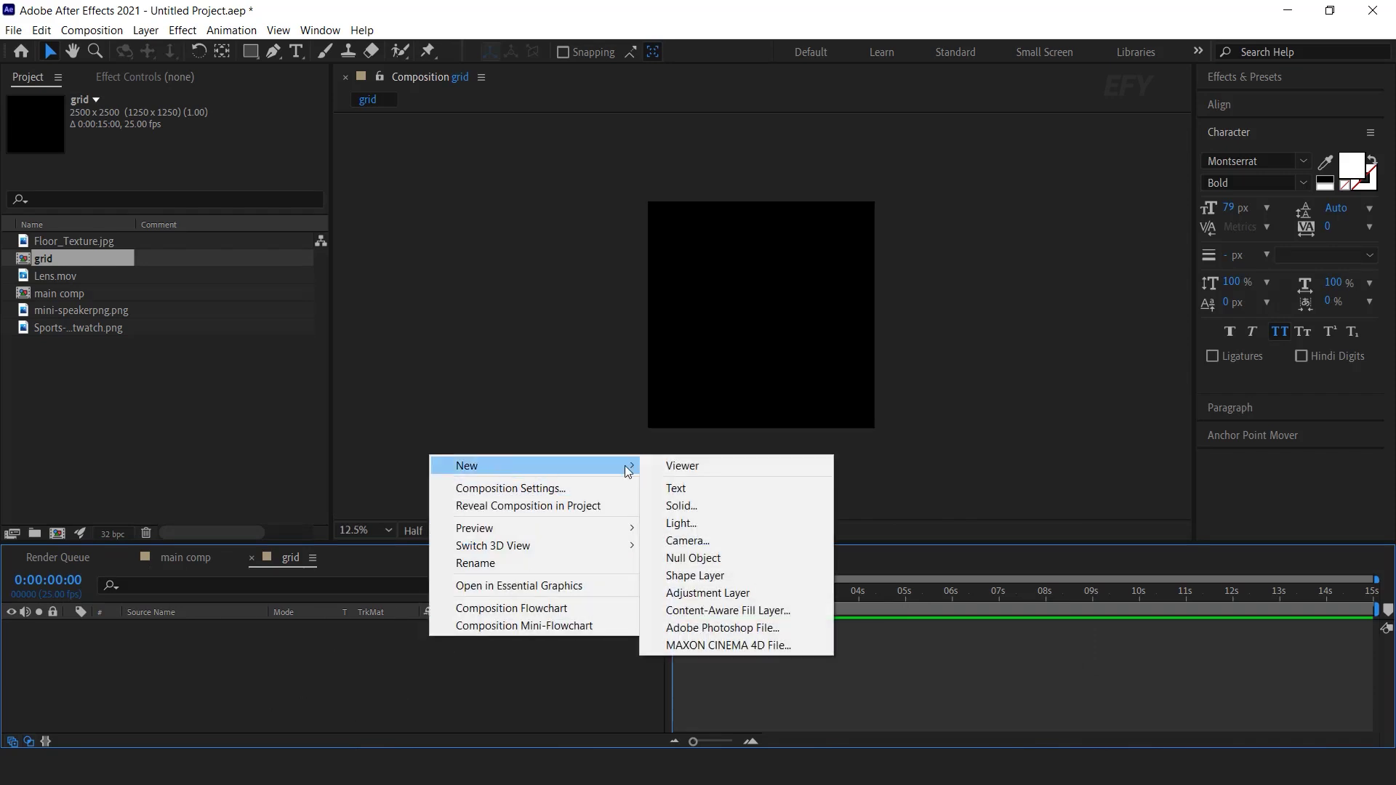
pyautogui.click(701, 508)
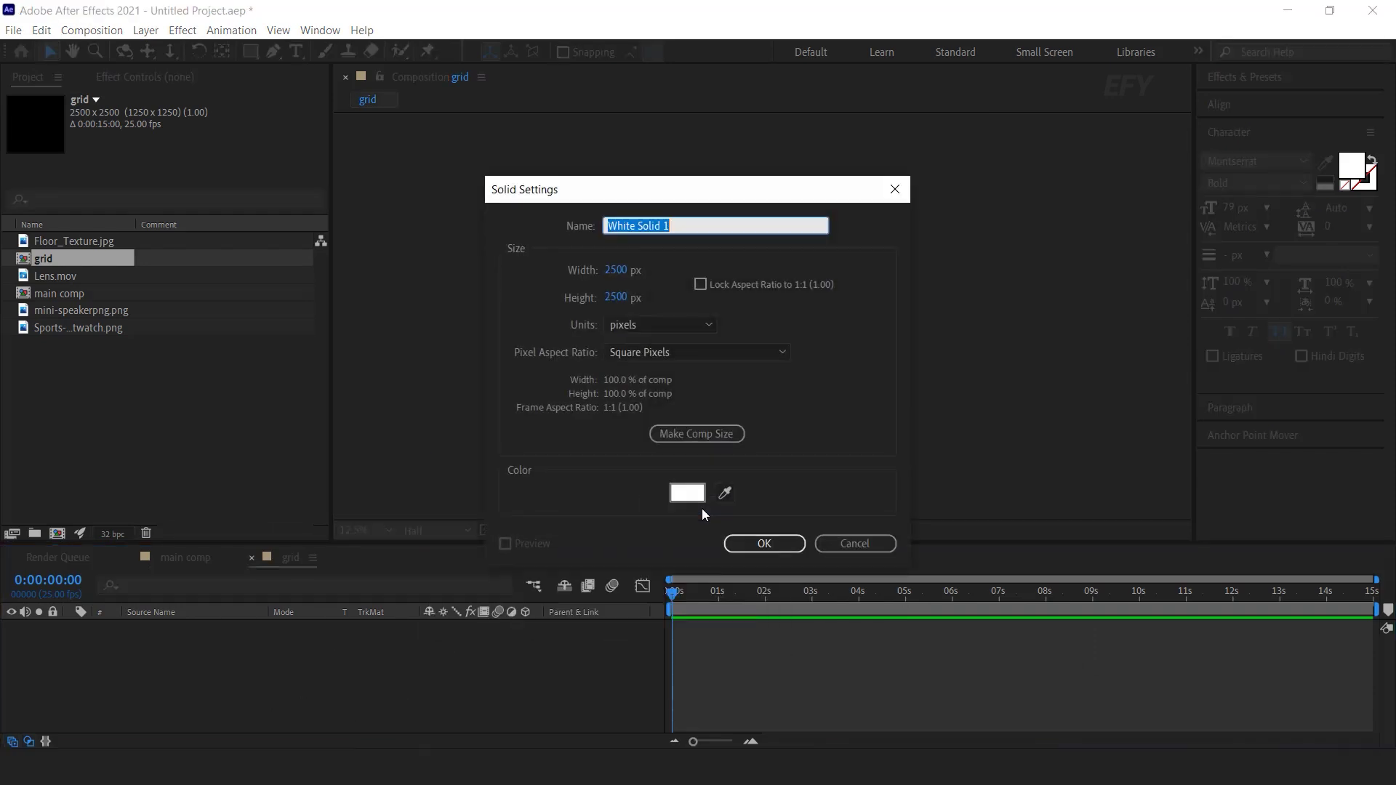
pyautogui.click(765, 544)
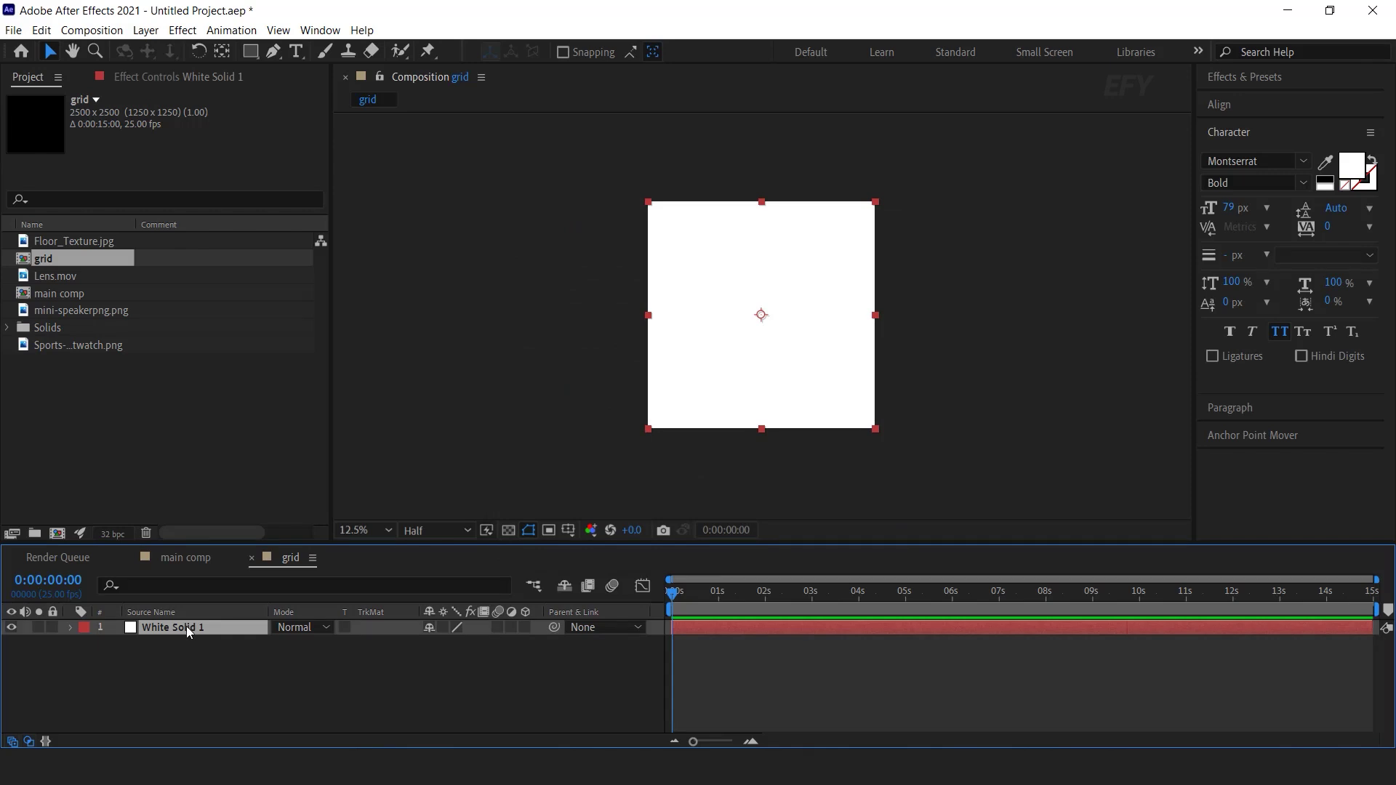
# Step: Apply the Fractal Noise effect to the white solid and set its Noise Type to Block
pyautogui.hotkey('ctrl', 'space')
pyautogui.write('fra')
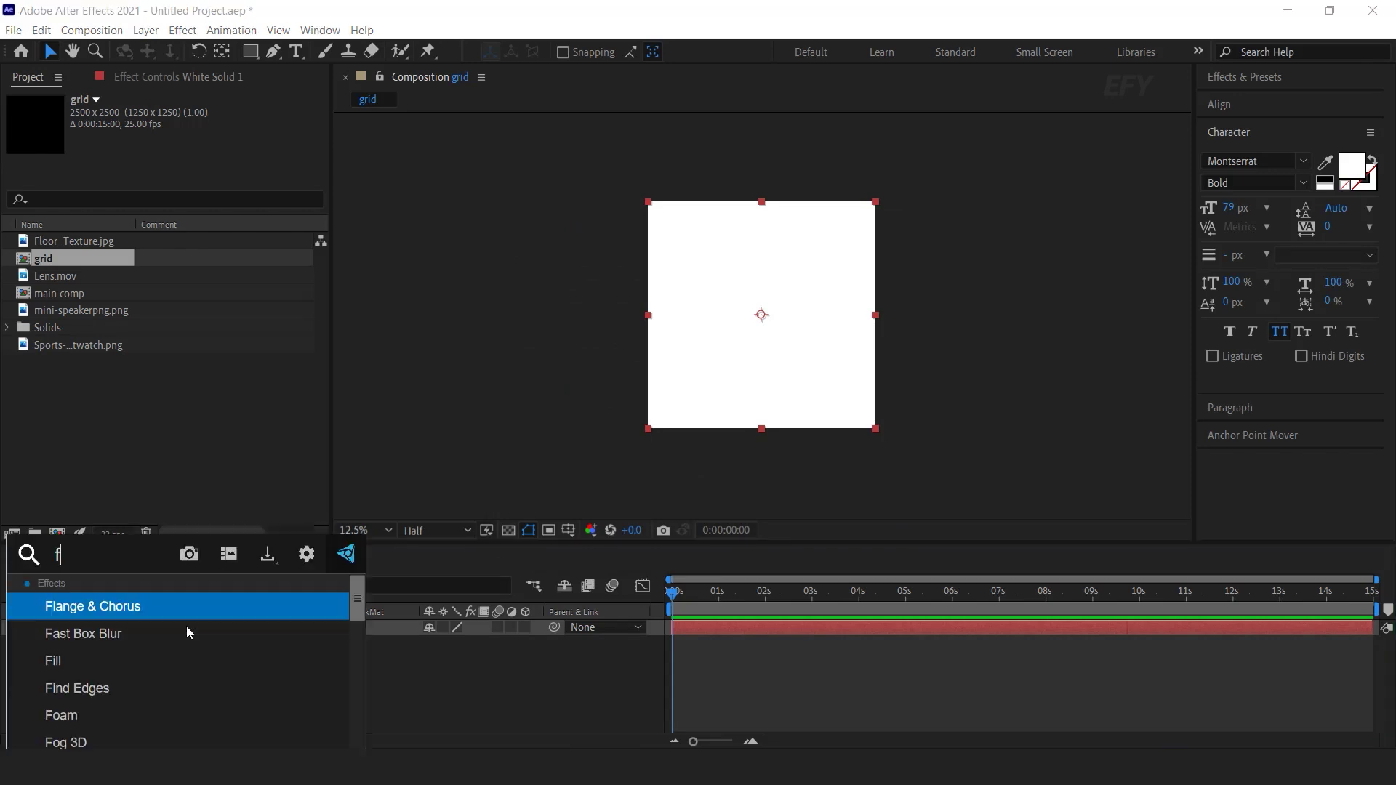
pyautogui.click(209, 630)
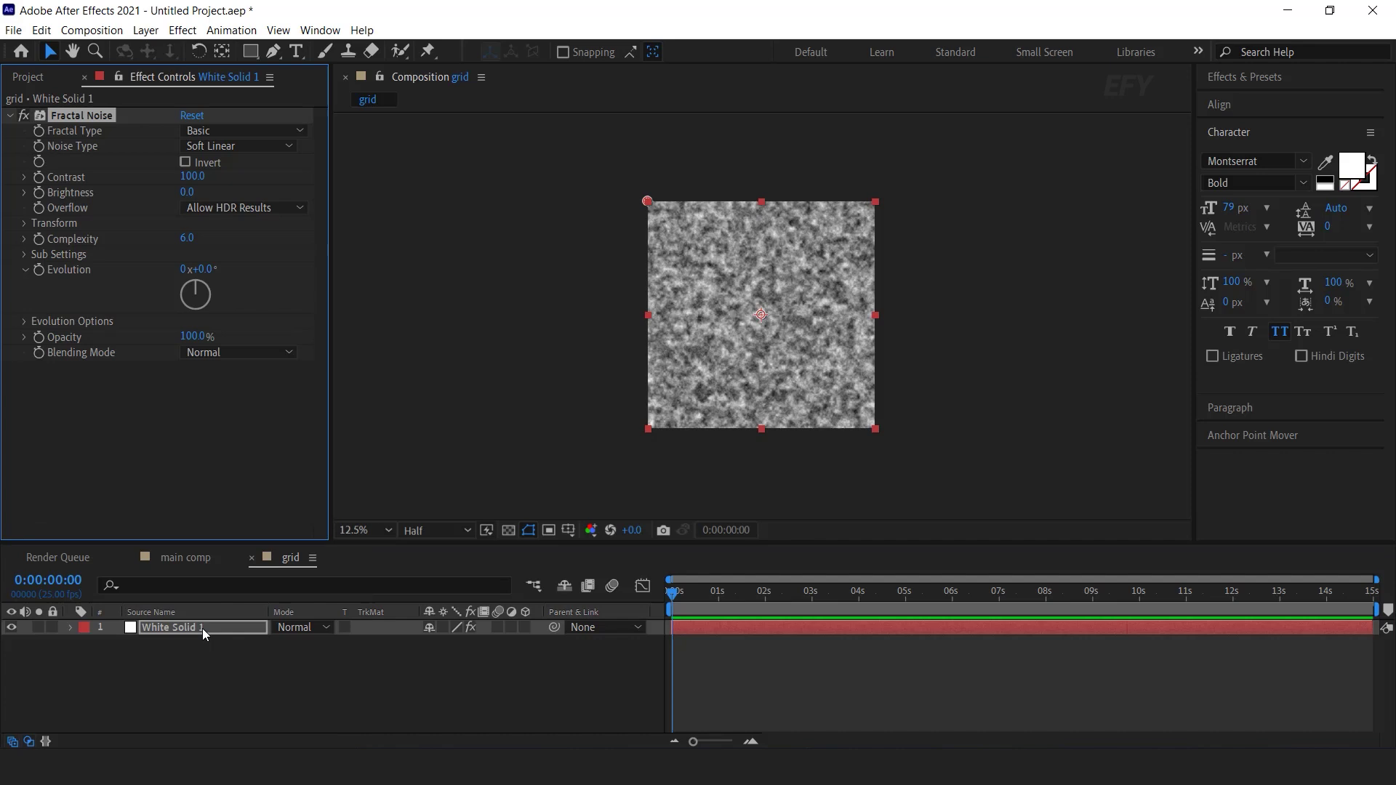
pyautogui.click(269, 146)
pyautogui.click(265, 166)
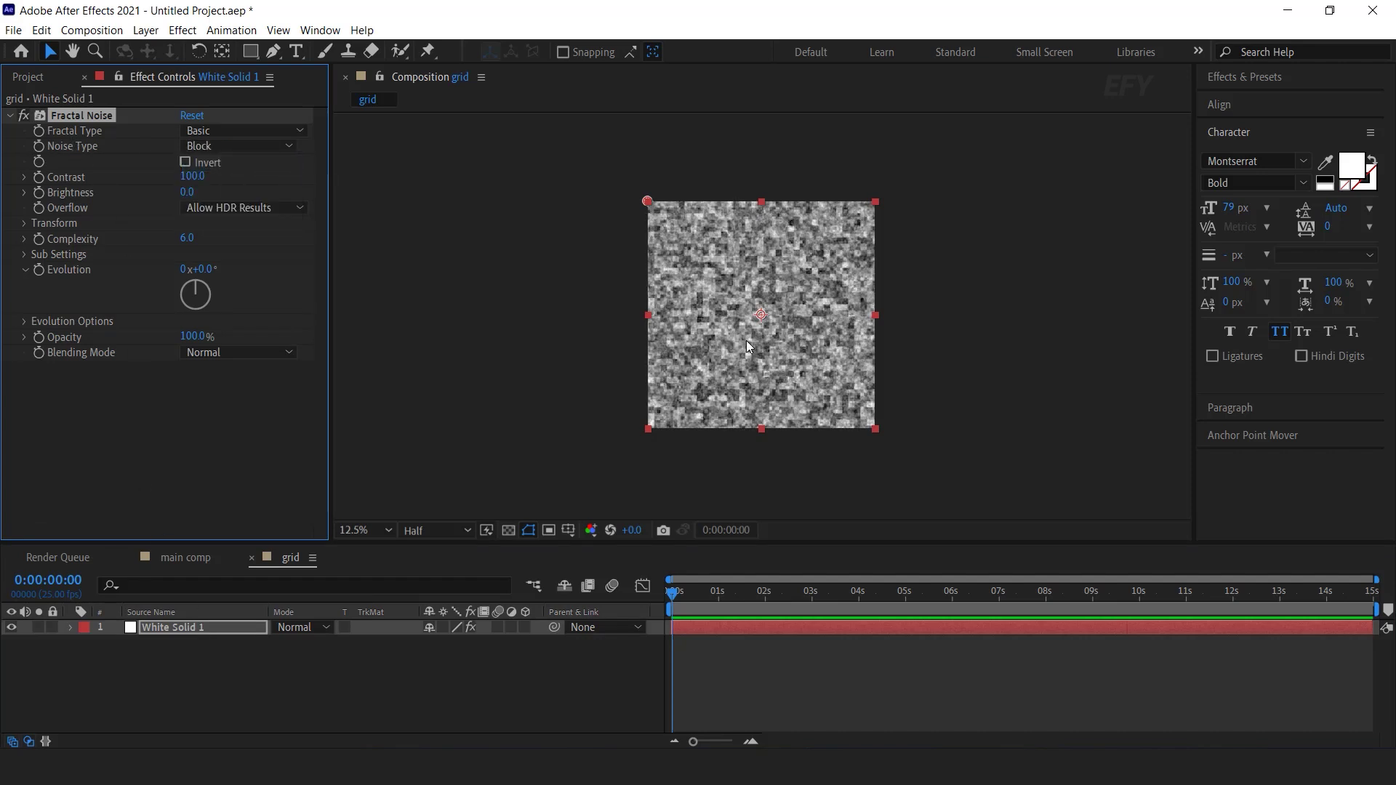
# Step: Set the Fractal Noise Contrast to 200 and its Complexity to 1
pyautogui.press('.')
pyautogui.click(192, 176)
pyautogui.press('BackSpace')
pyautogui.press('Return')
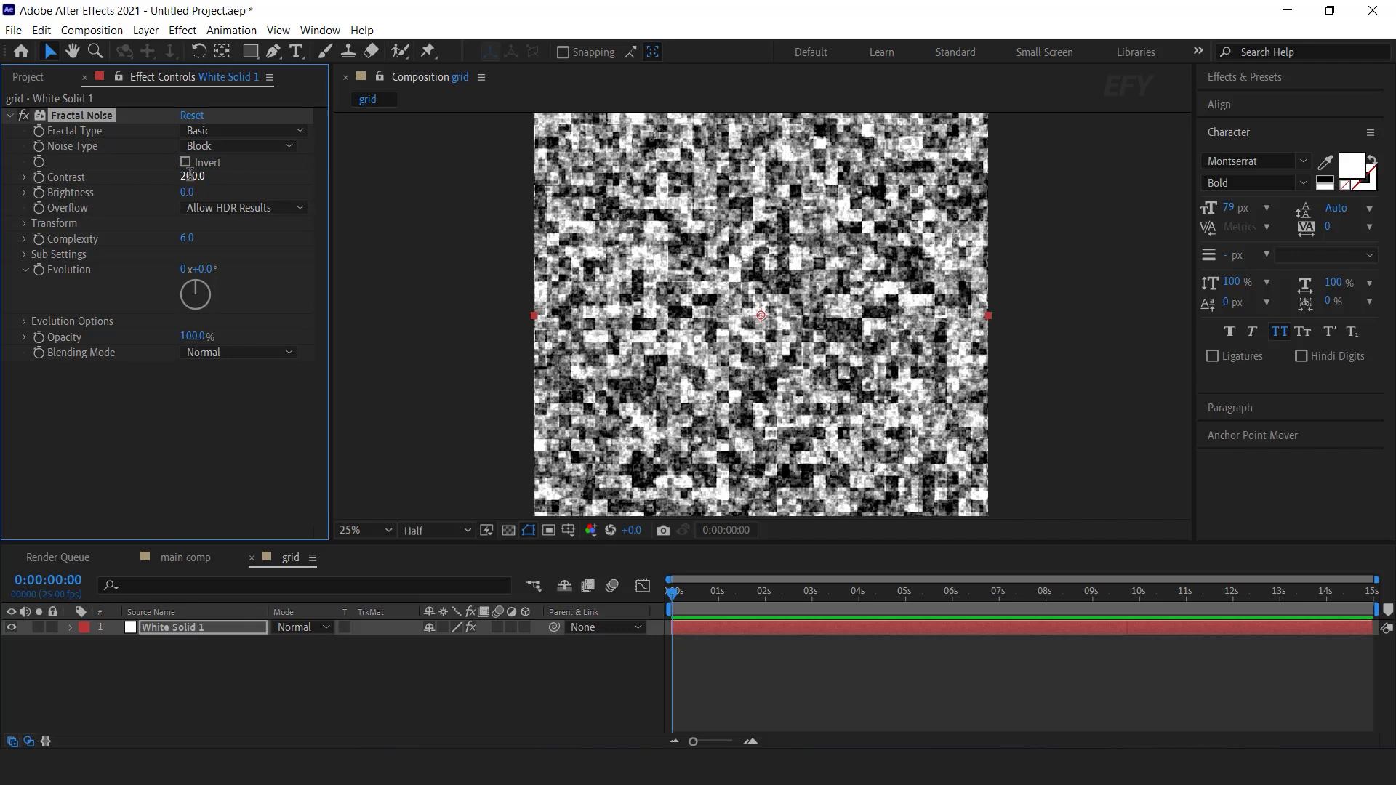
pyautogui.click(188, 238)
pyautogui.write('1')
pyautogui.press('Return')
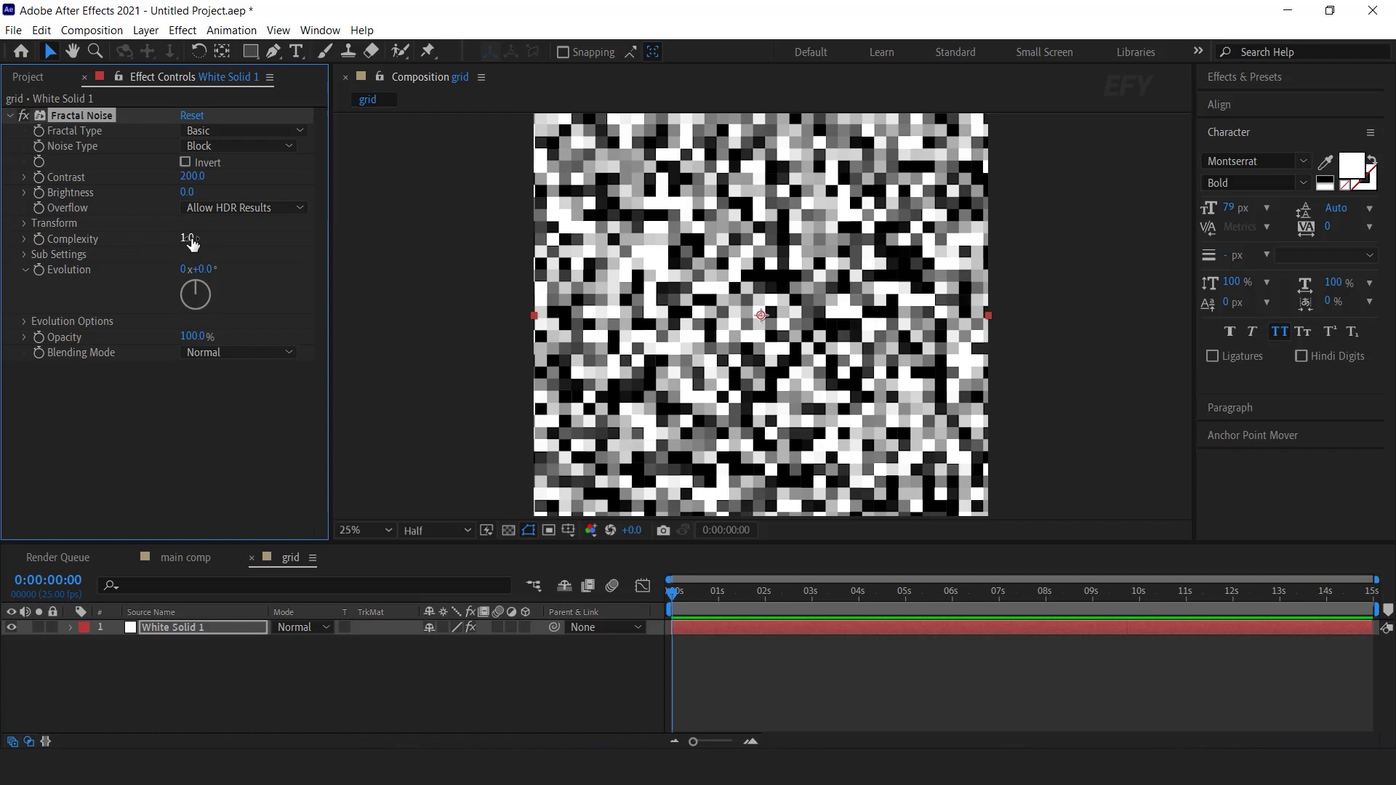
# Step: Set the Scale in the Fractal Noise Transform settings to 70
pyautogui.click(24, 223)
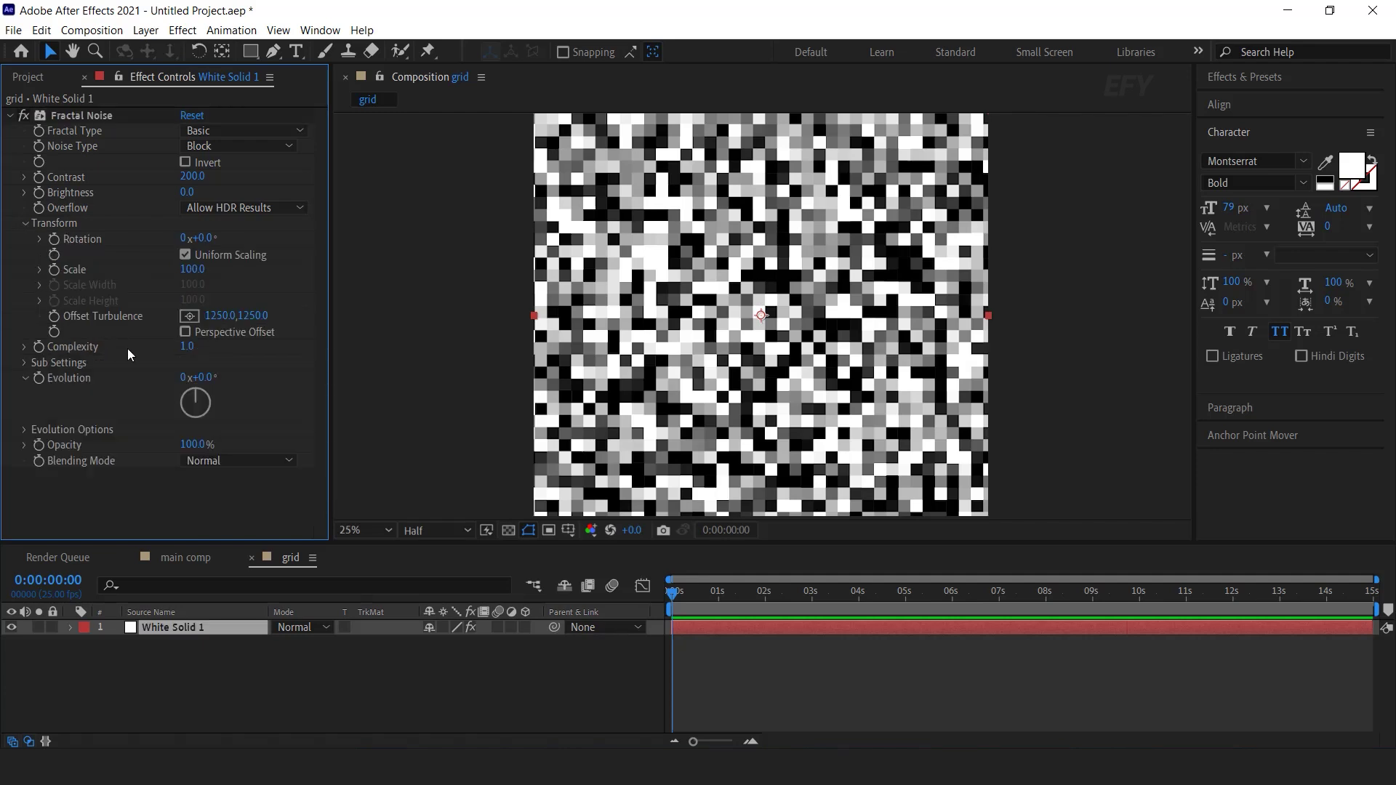
pyautogui.moveTo(190, 269); pyautogui.dragTo(172, 270)
pyautogui.click(193, 271)
pyautogui.write('70')
pyautogui.press('Return')
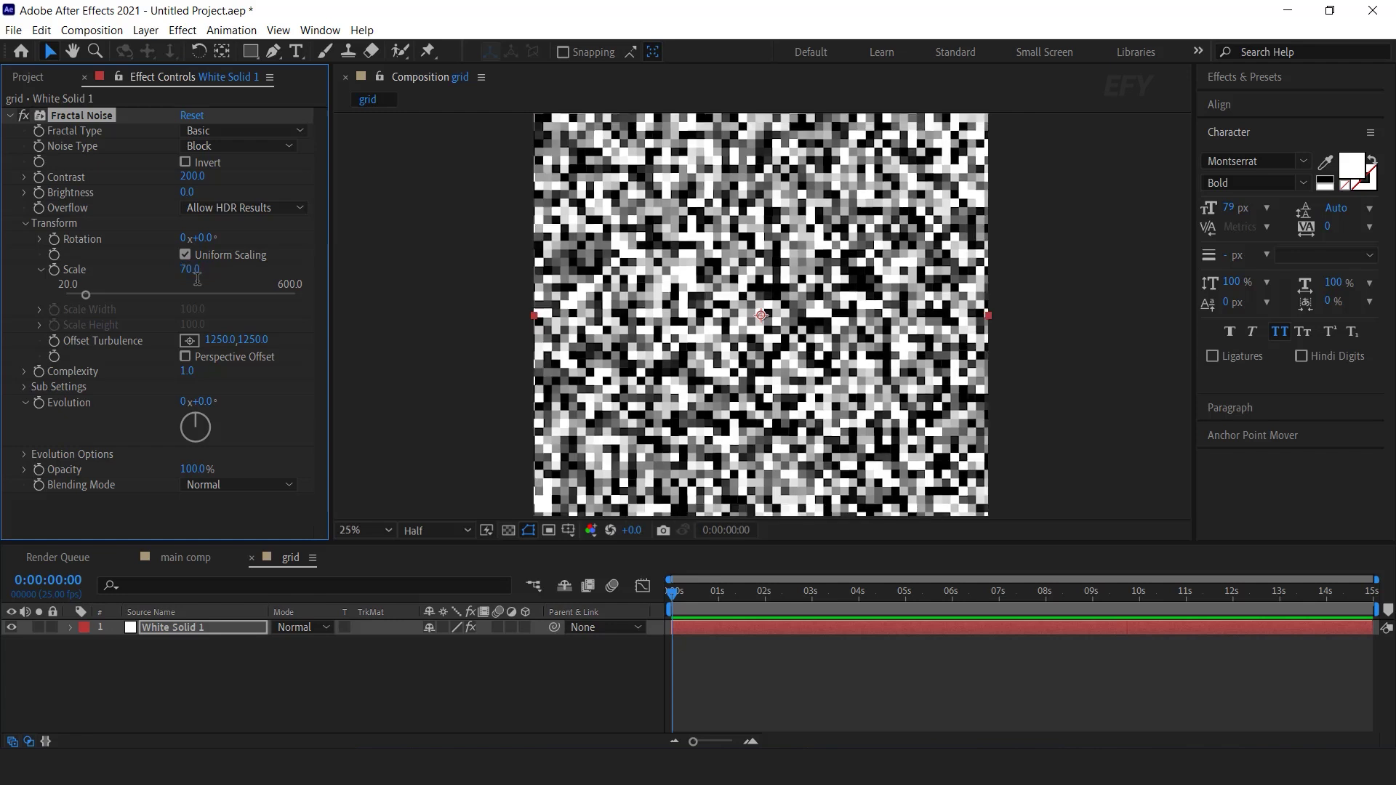
pyautogui.click(25, 224)
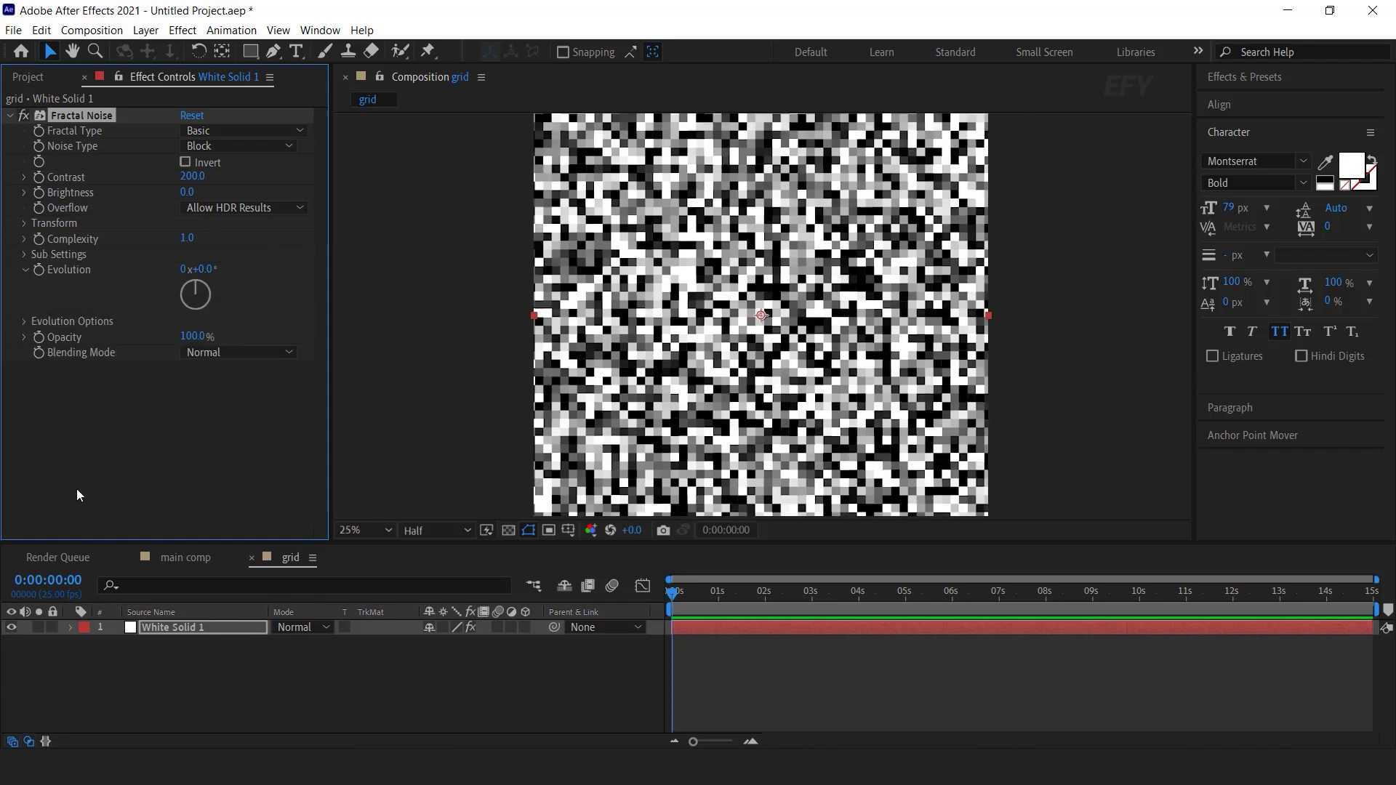
# Step: Apply the Mosaic effect to the white solid with 90 horizontal and 90 vertical blocks and Sharp Colors enabled
pyautogui.hotkey('ctrl', 'space')
pyautogui.write('mo')
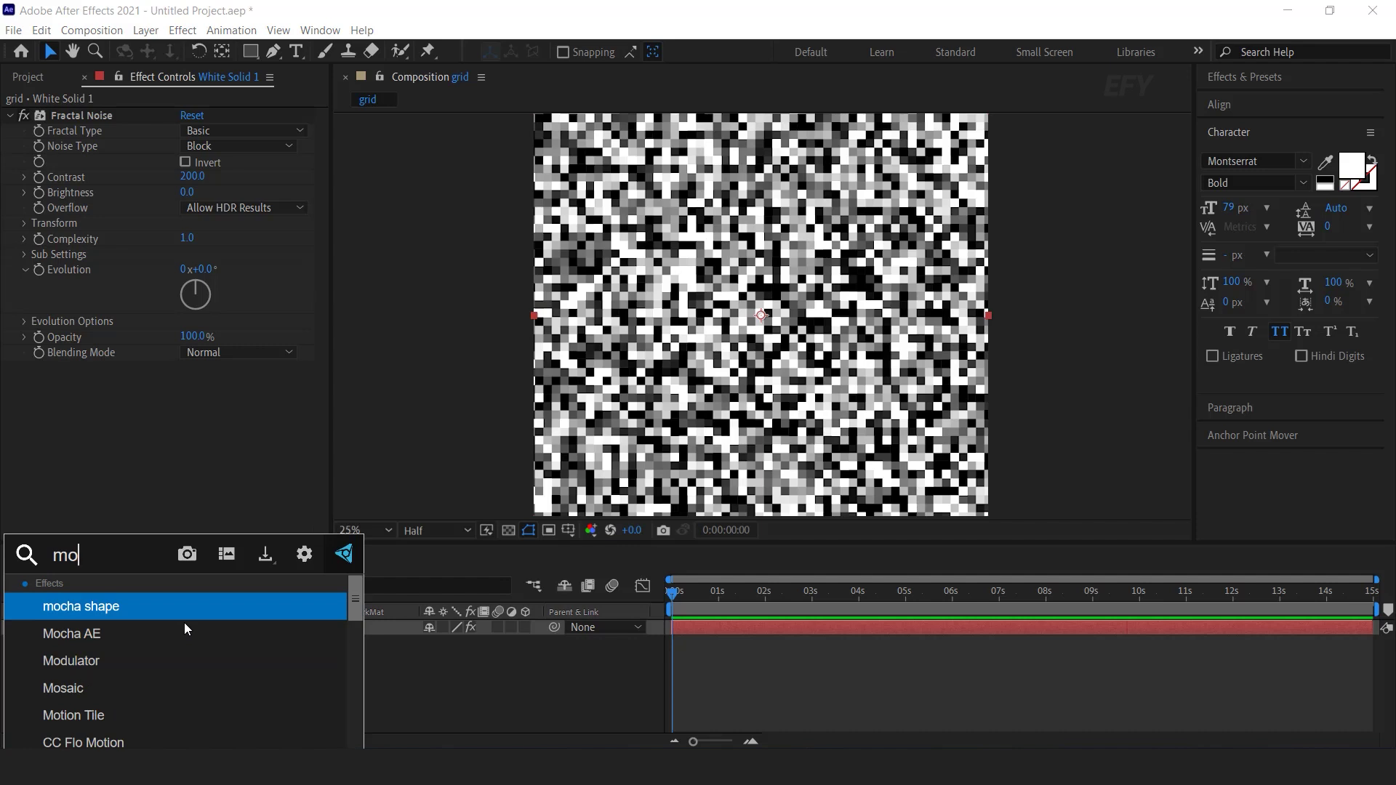
pyautogui.write('sa')
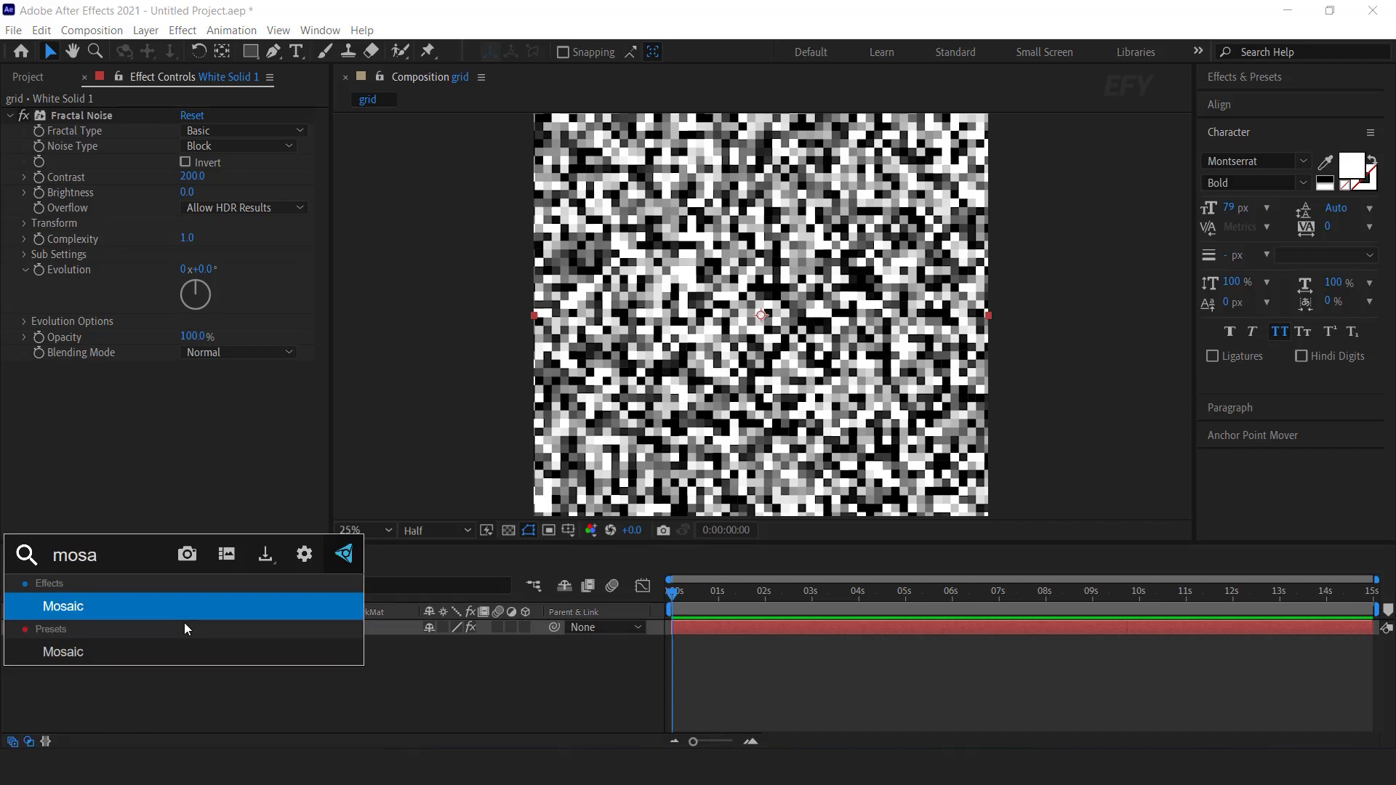
pyautogui.click(132, 608)
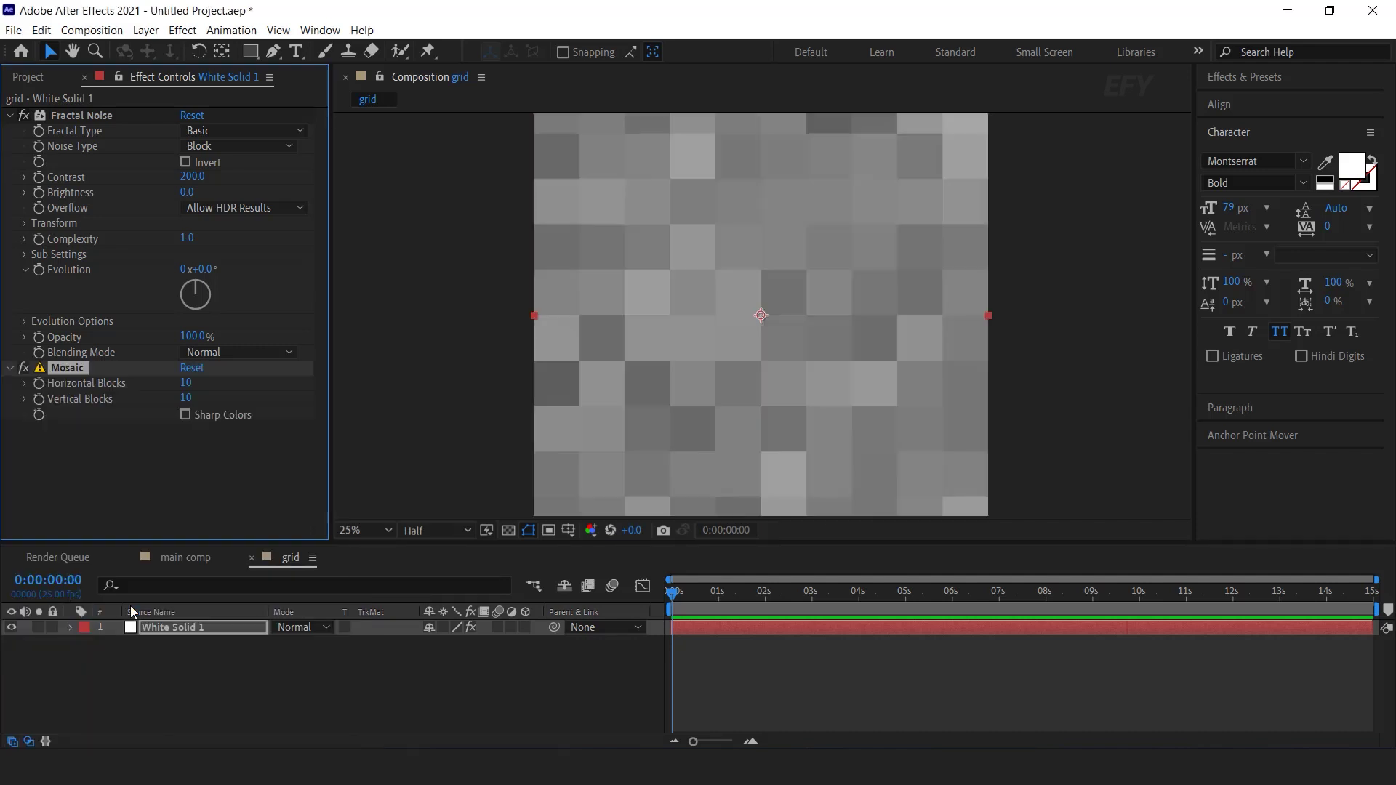
pyautogui.click(192, 383)
pyautogui.write('90')
pyautogui.press('Tab')
pyautogui.write('90')
pyautogui.press('Return')
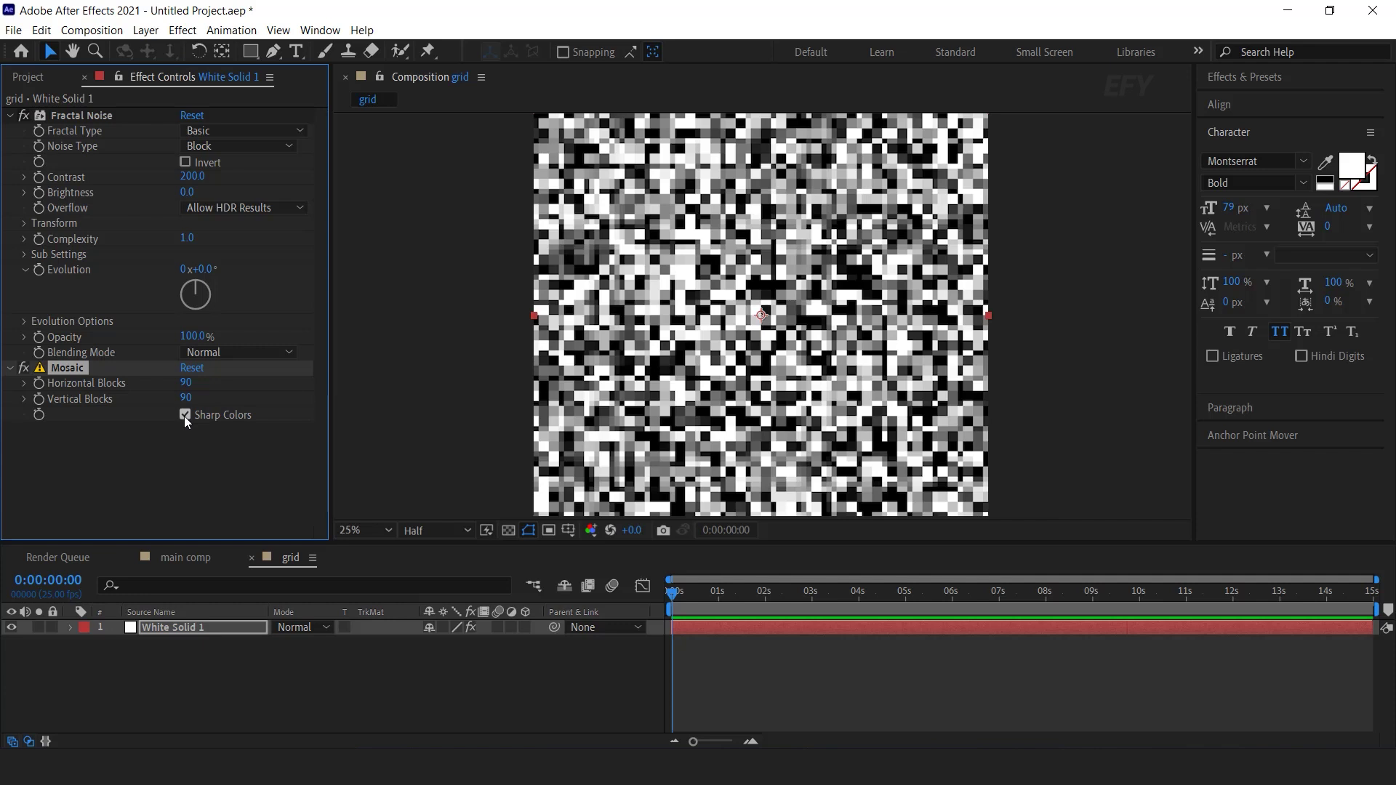
# Step: Apply the Find Edges effect to the white solid and enable its Invert option
pyautogui.click(176, 627)
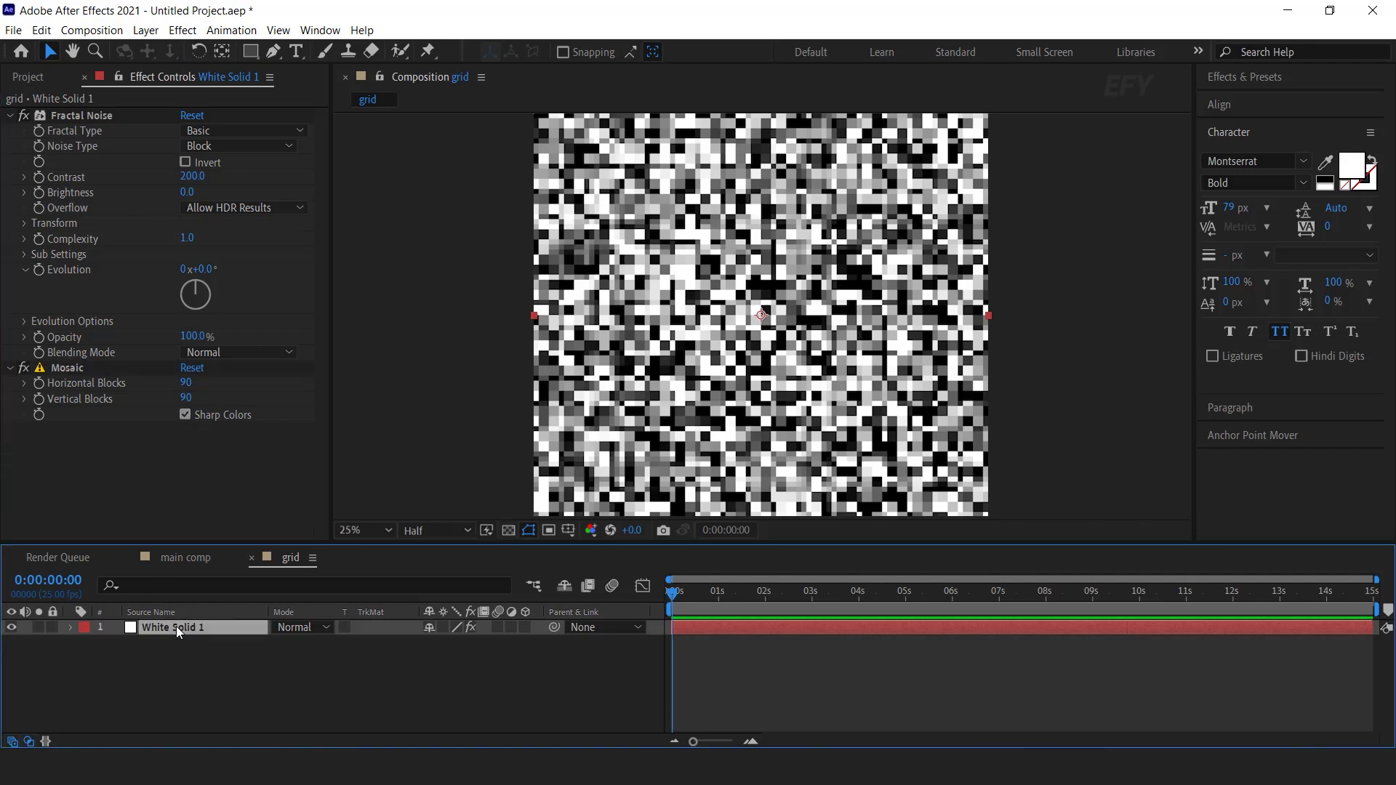
pyautogui.hotkey('ctrl', 'space')
pyautogui.write('find')
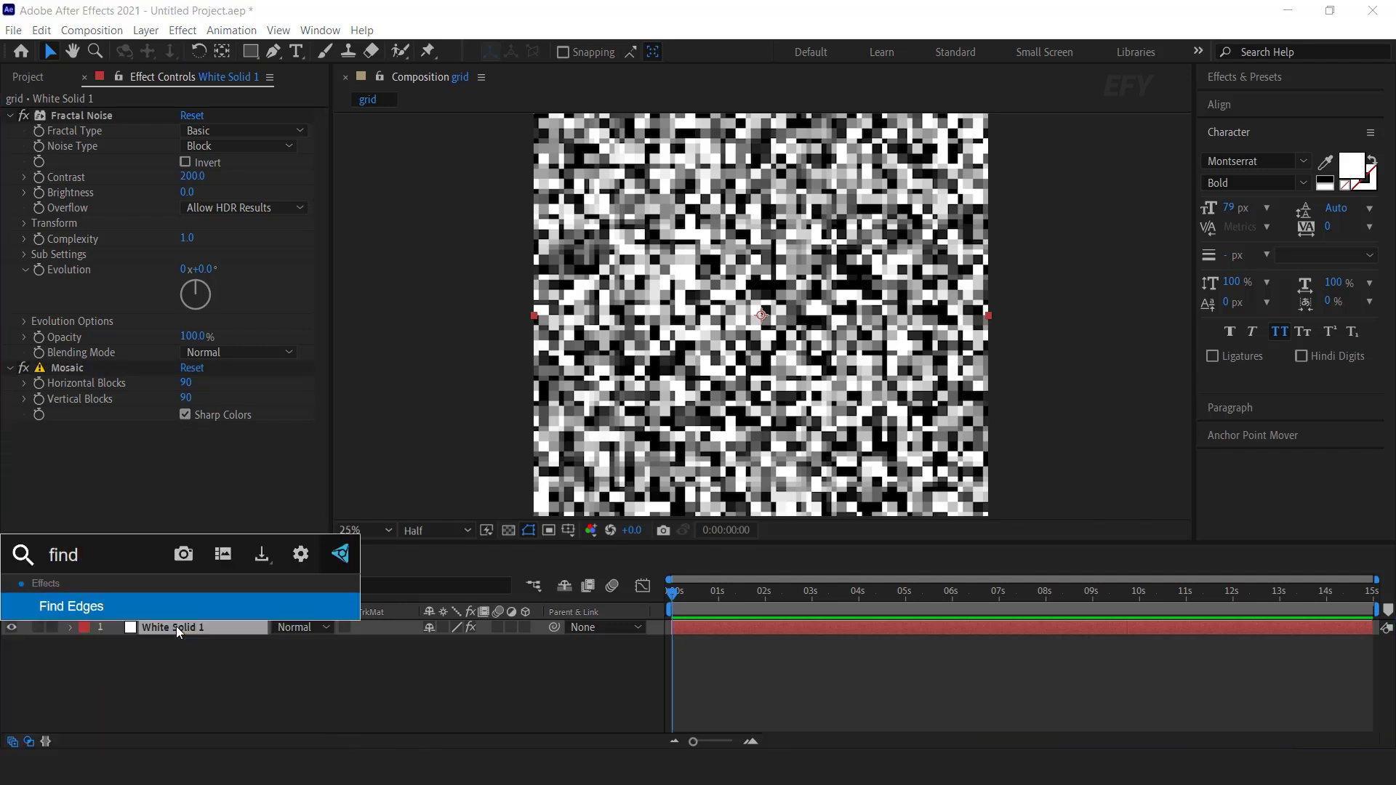
pyautogui.click(93, 613)
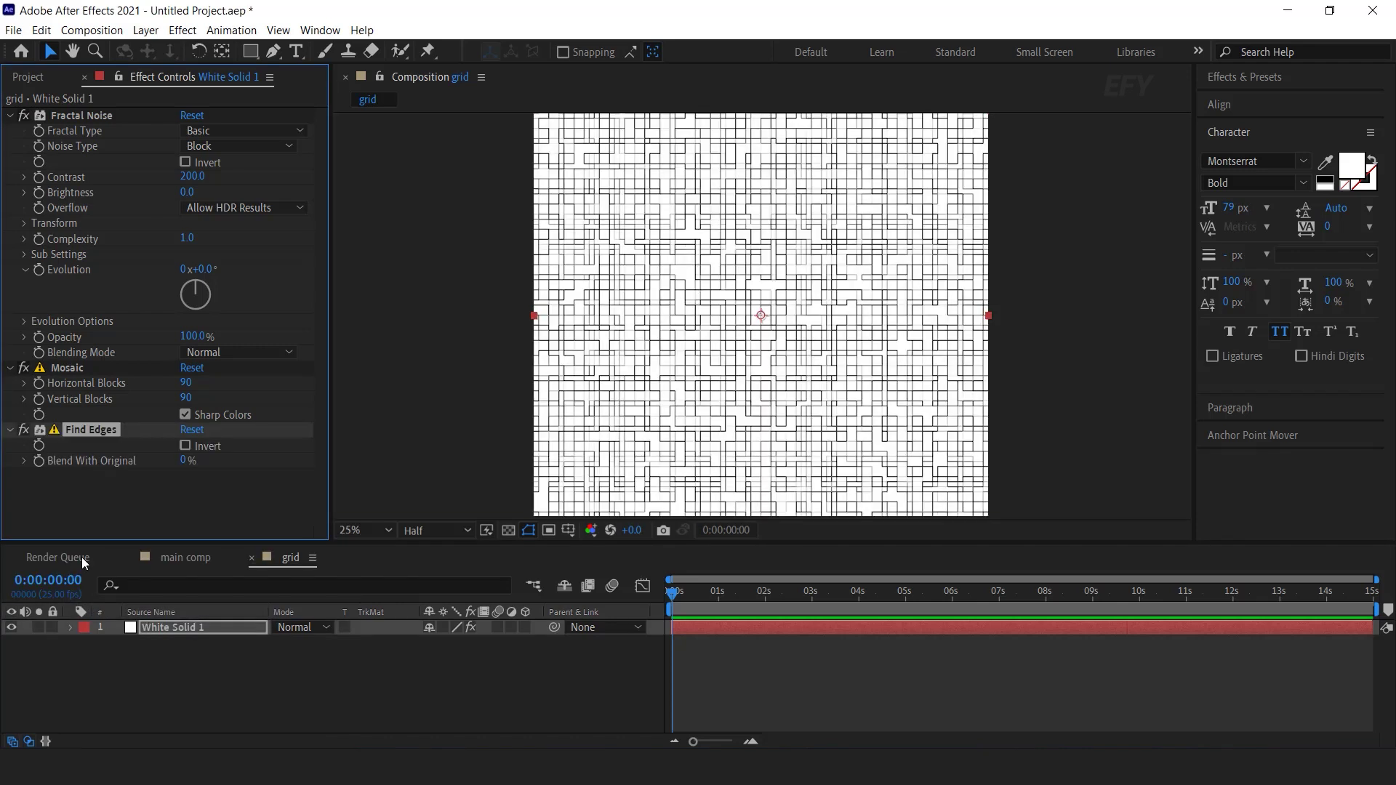
pyautogui.click(186, 447)
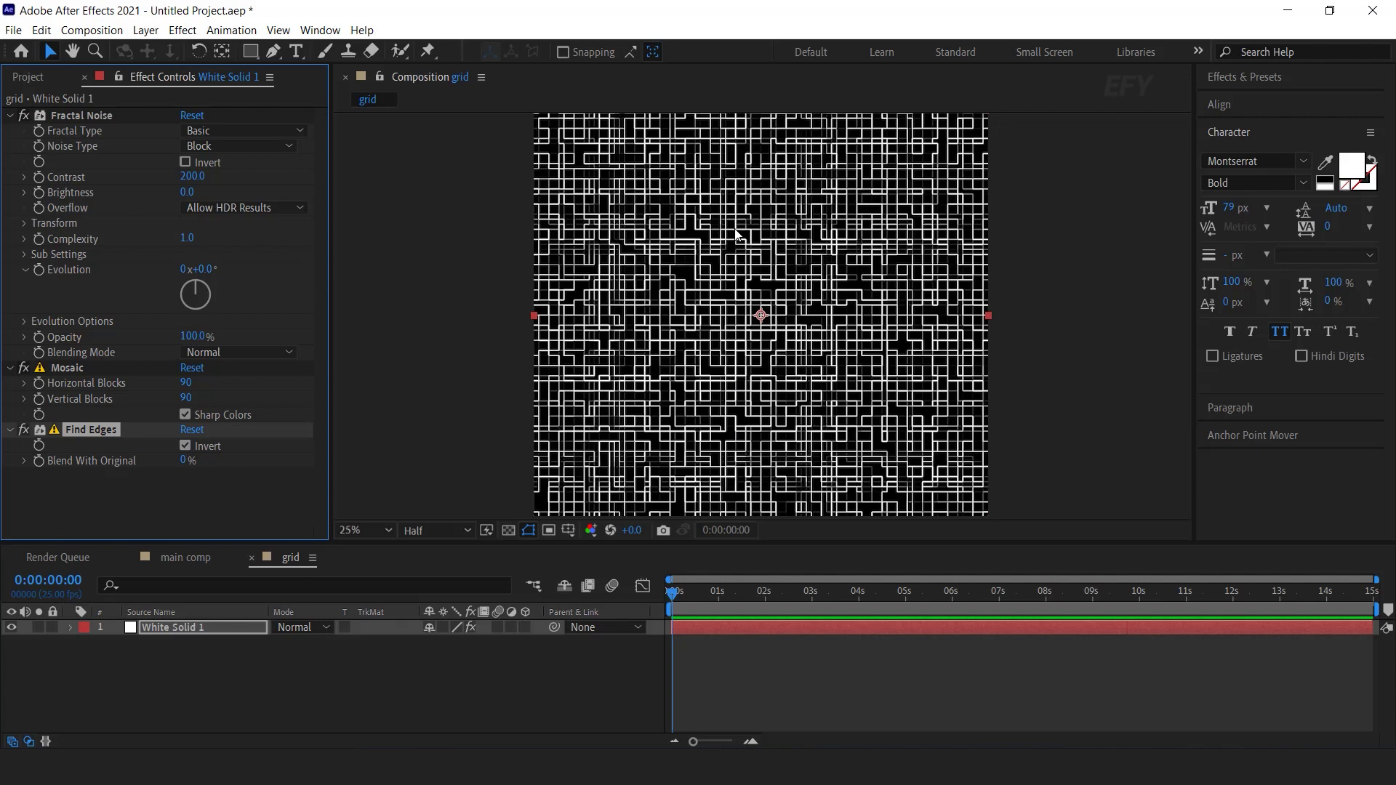
# Step: Set the Fractal Noise Brightness to 20 and deselect the white solid layer
pyautogui.moveTo(187, 192); pyautogui.dragTo(218, 195)
pyautogui.click(218, 195)
pyautogui.write('20')
pyautogui.press('Return')
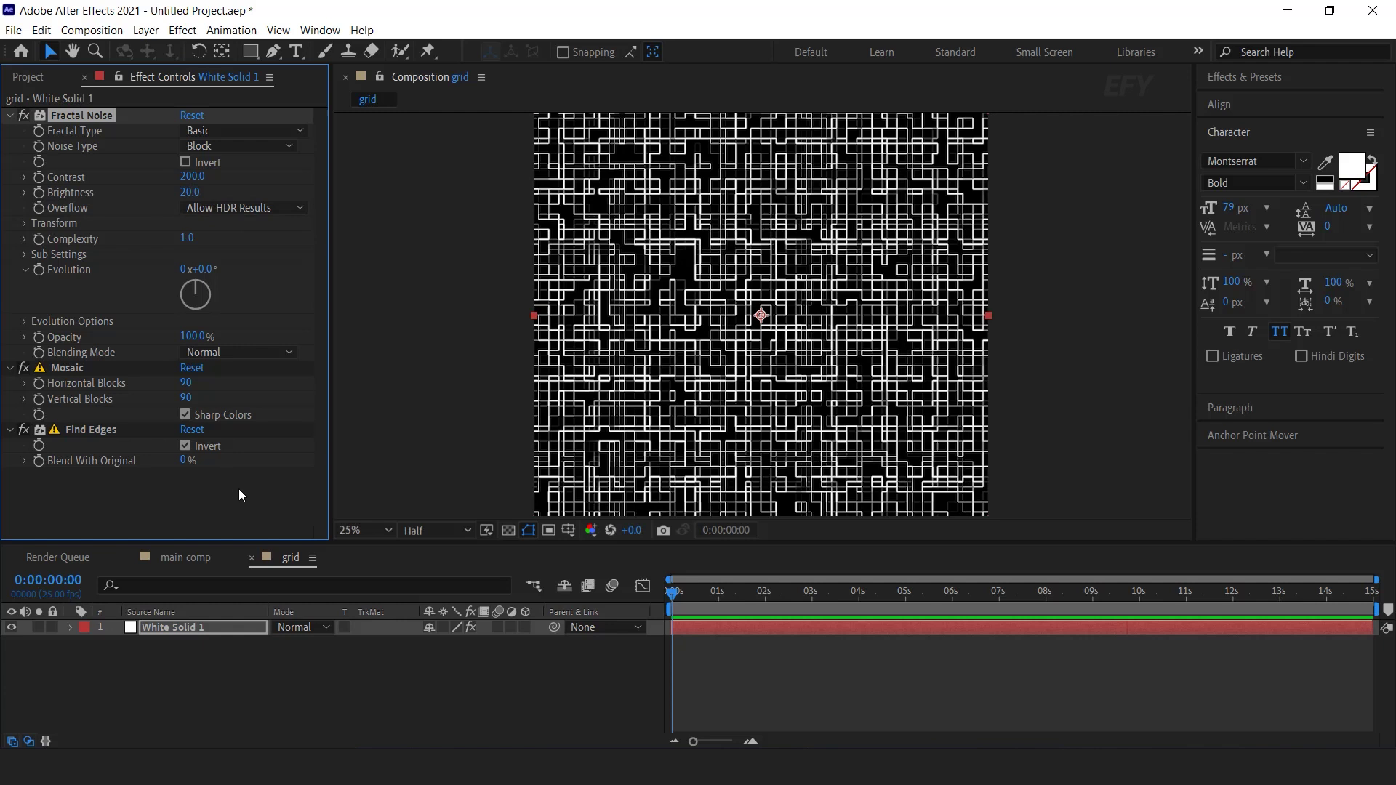
pyautogui.click(251, 503)
pyautogui.press(',')
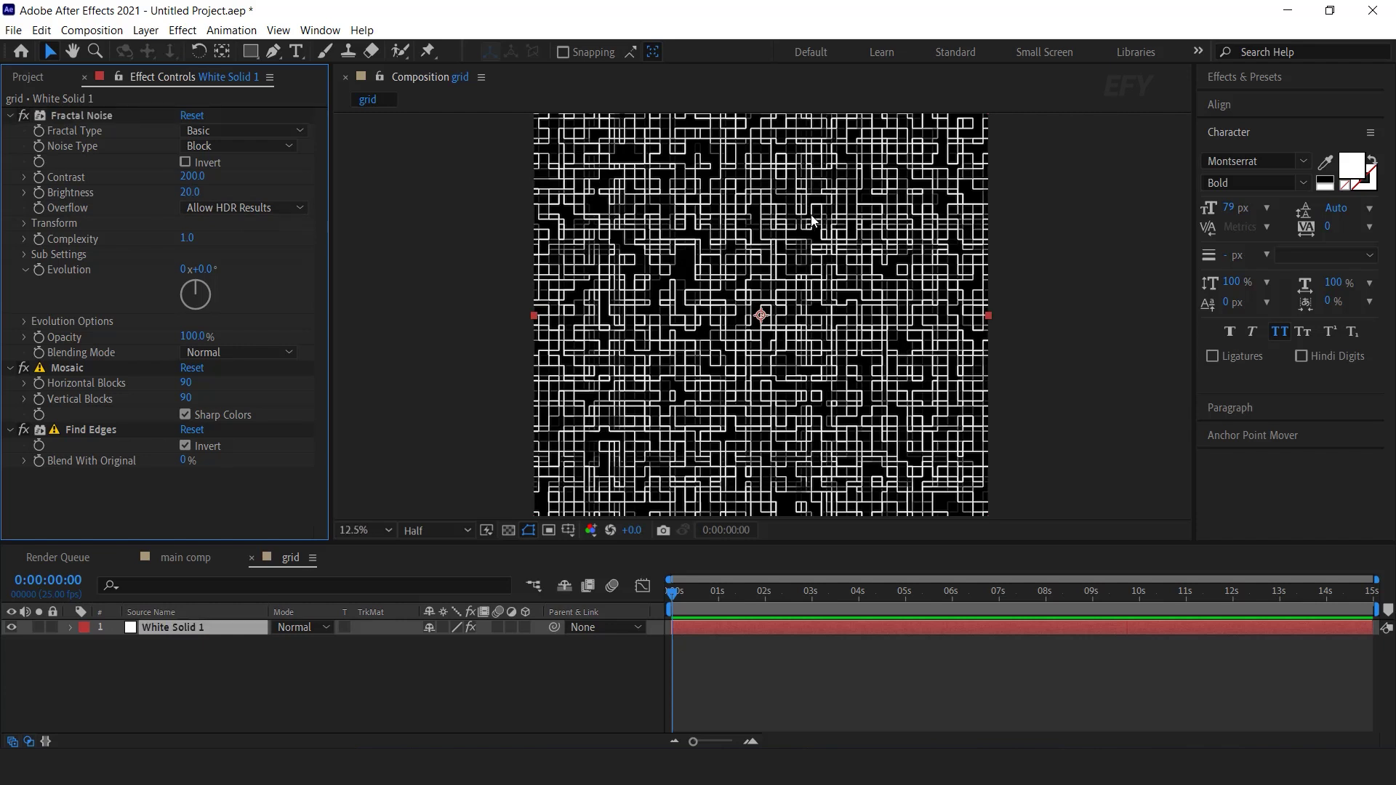
pyautogui.click(269, 693)
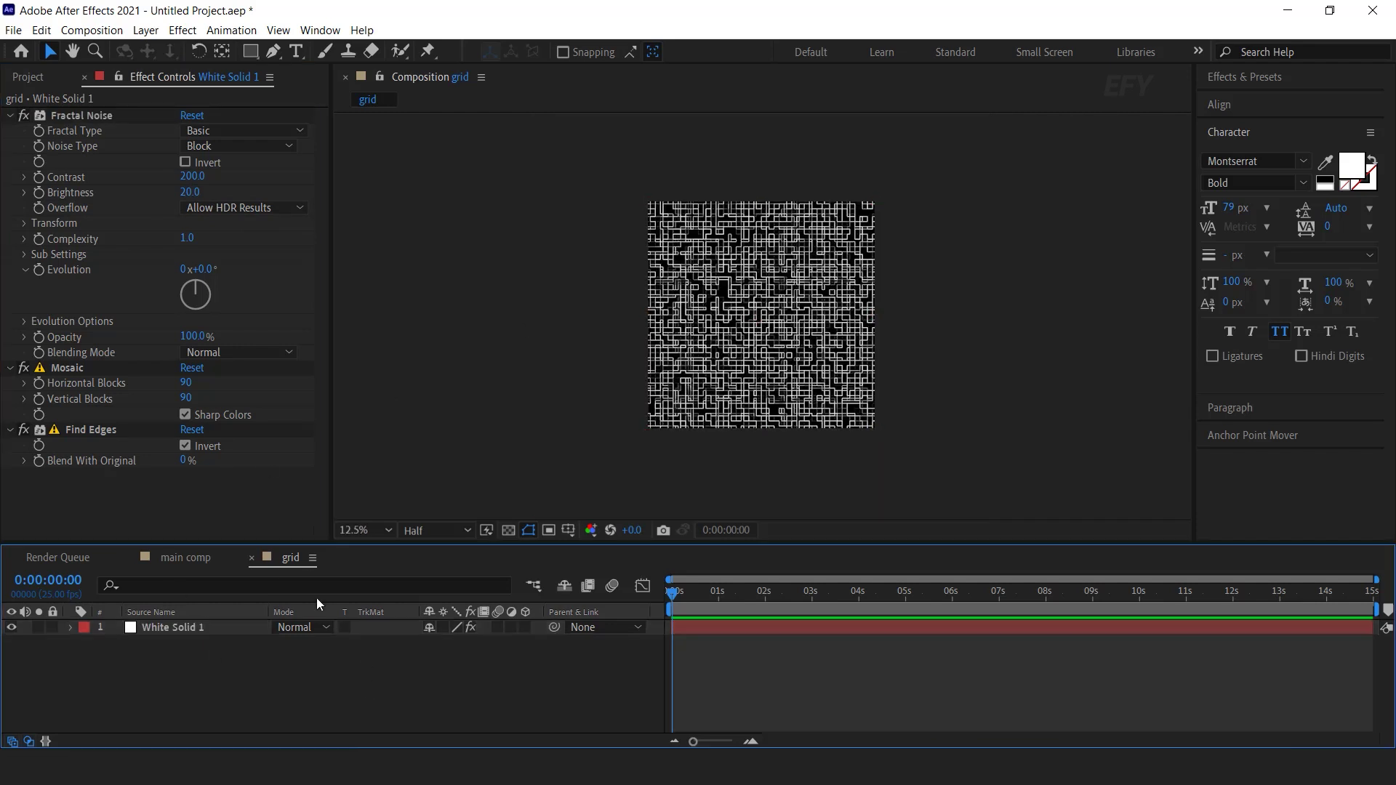
# Step: Create a 2500 × 2500 px composition named "grid matte"
pyautogui.click(250, 490)
pyautogui.hotkey('ctrl', '0')
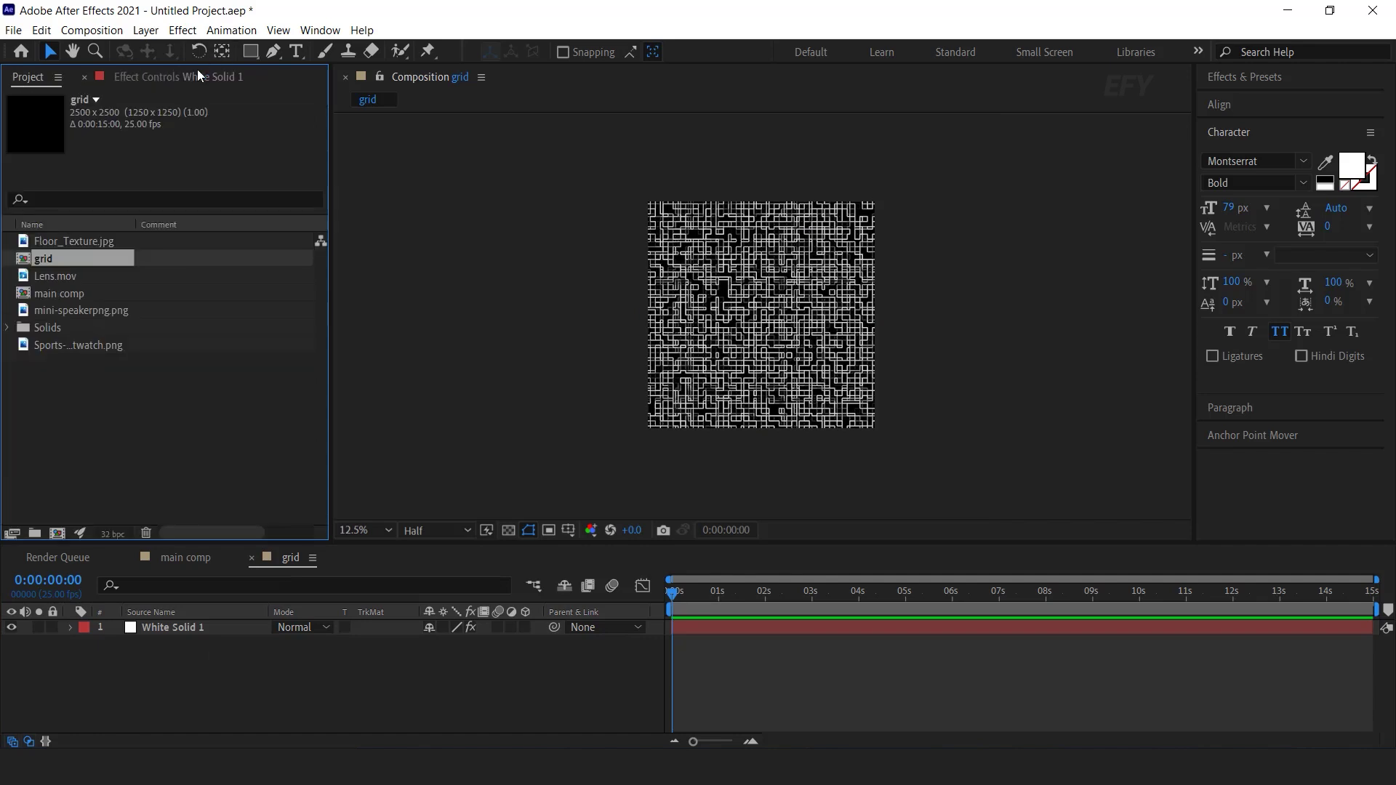
pyautogui.click(105, 429)
pyautogui.click(58, 533)
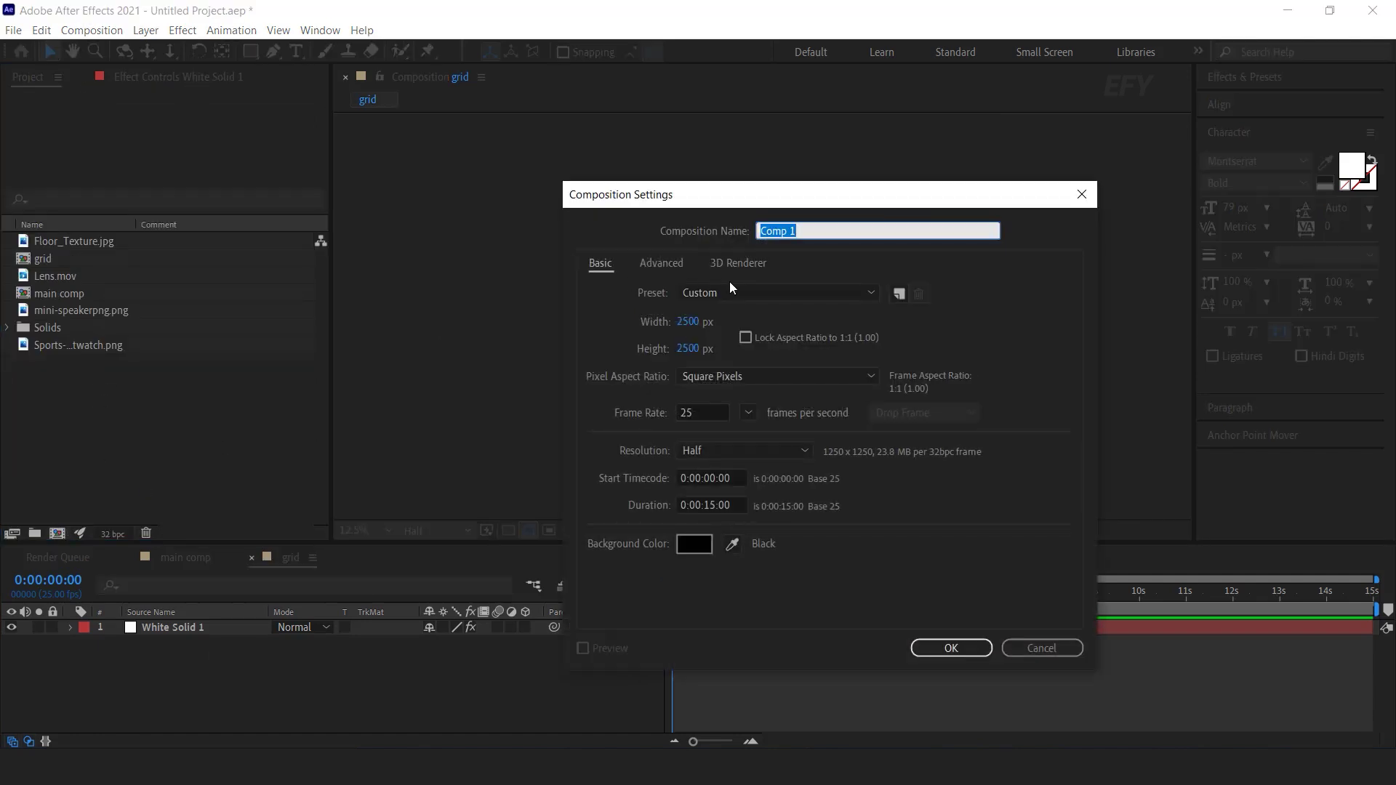
pyautogui.write('grid matte')
pyautogui.press('Return')
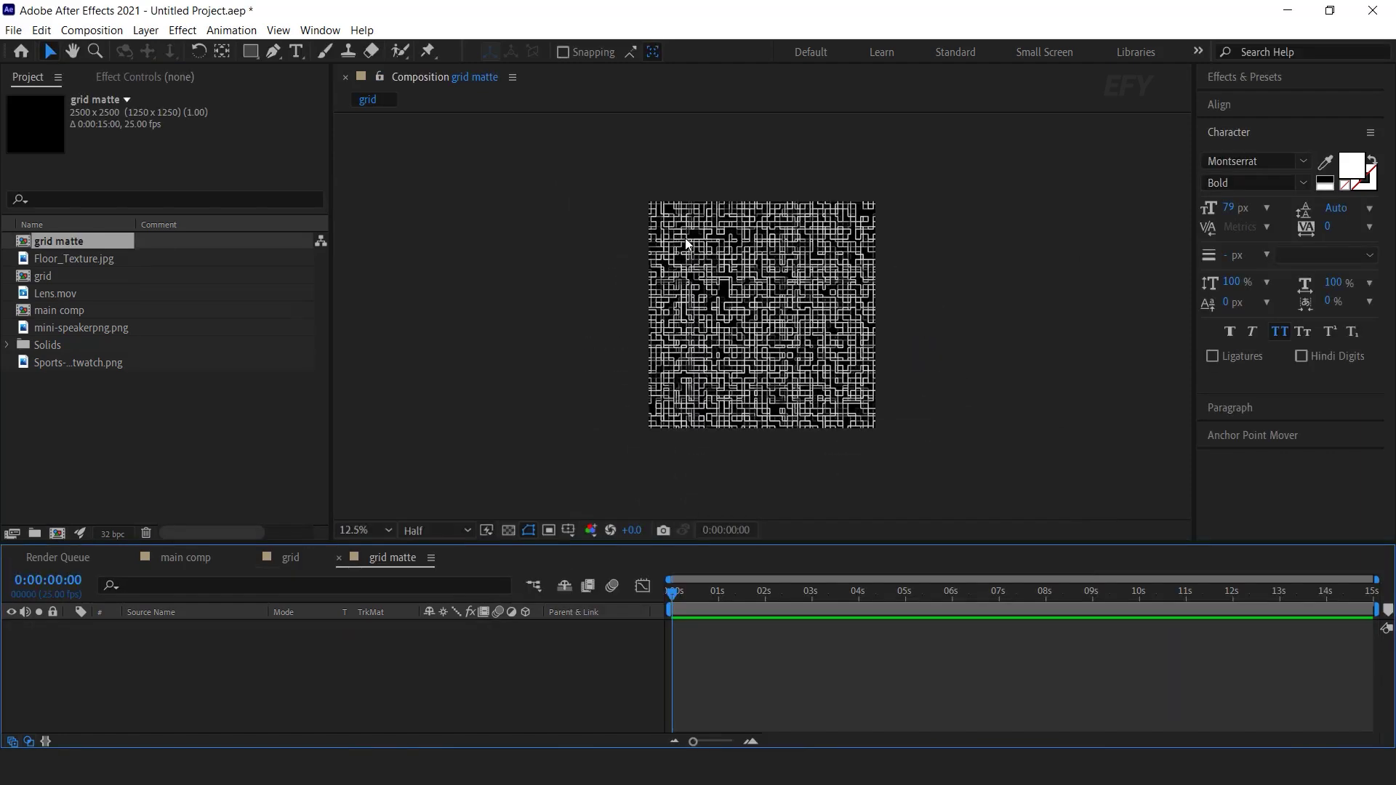
# Step: Create a white solid in the grid matte composition and draw a centred circular mask that extends beyond the solid's edges
pyautogui.rightClick(461, 640)
pyautogui.moveTo(560, 473)
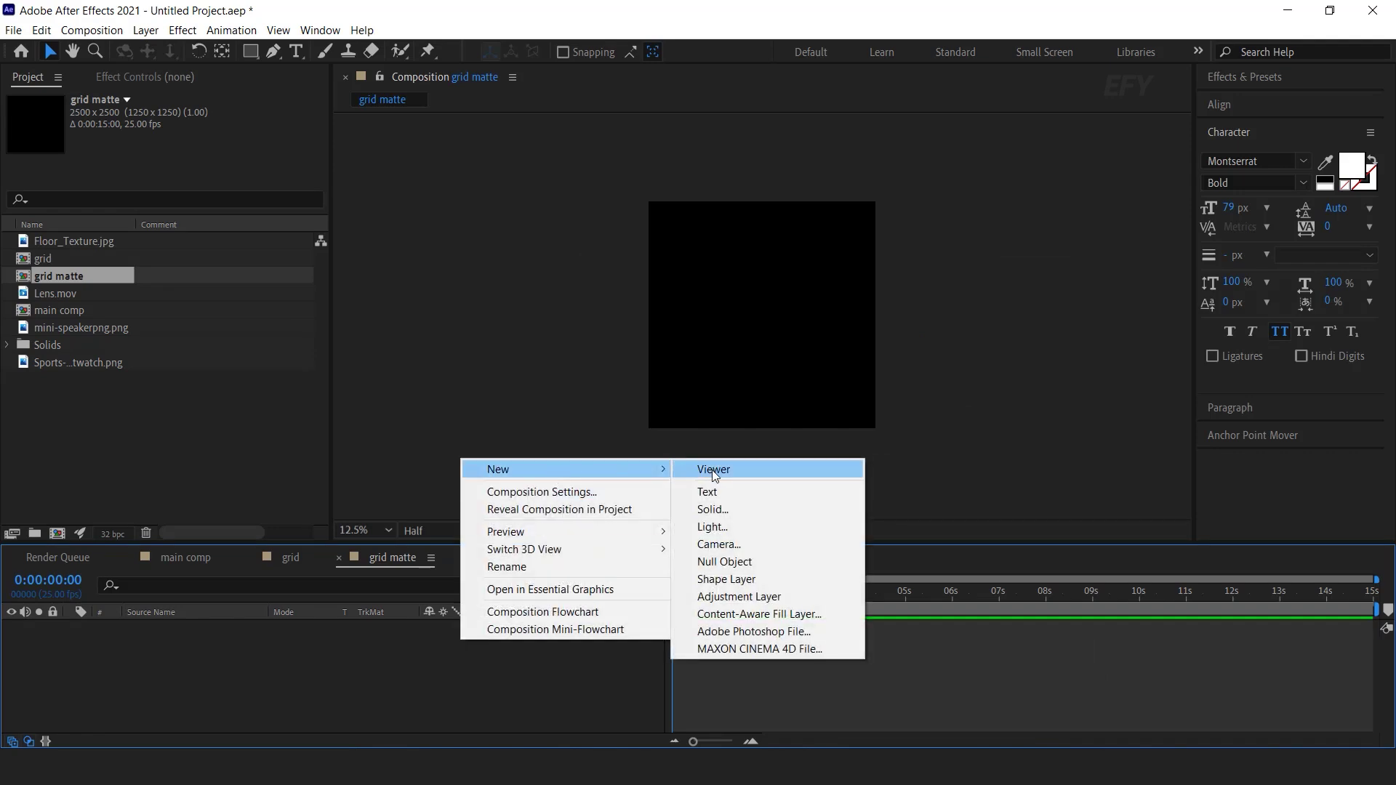
pyautogui.click(740, 504)
pyautogui.click(772, 546)
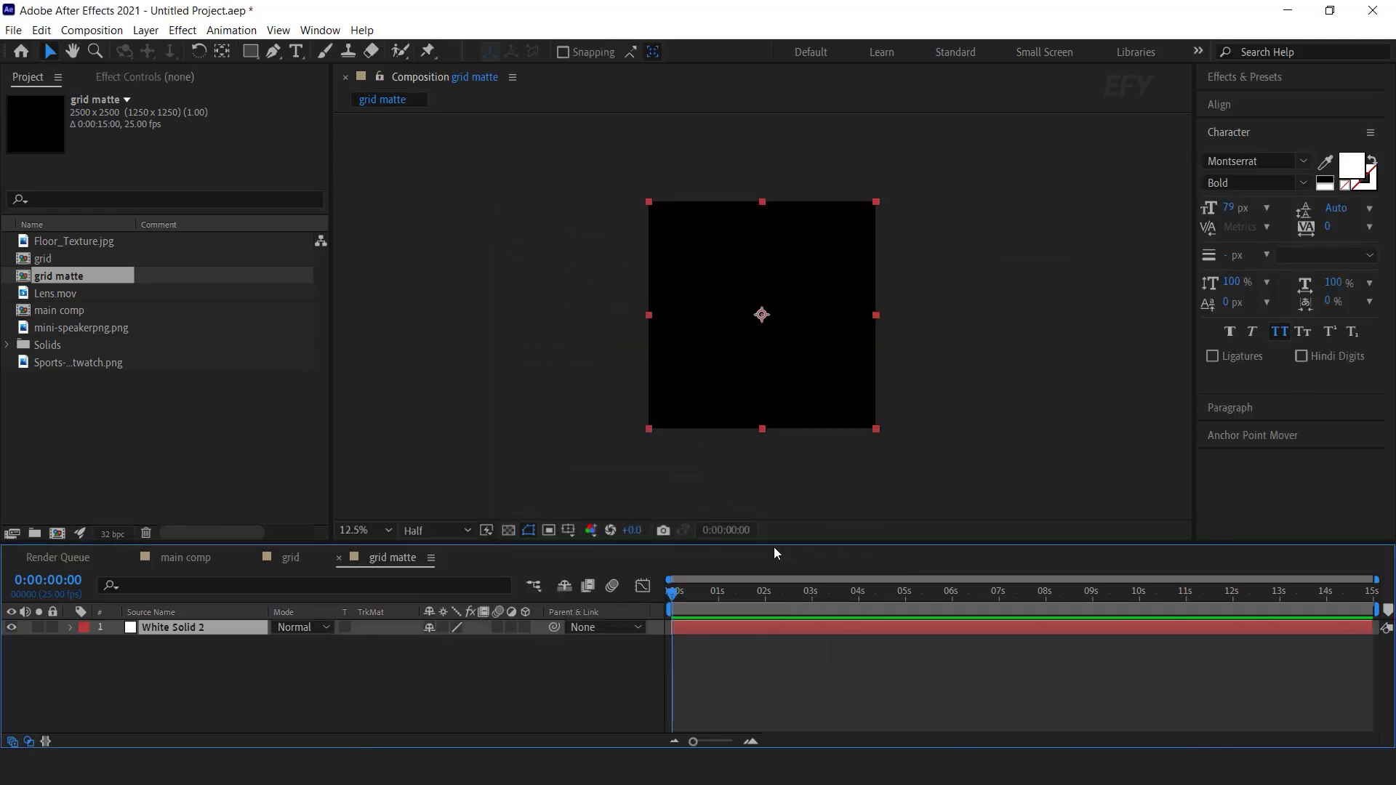
pyautogui.moveTo(250, 52); pyautogui.dragTo(323, 90)
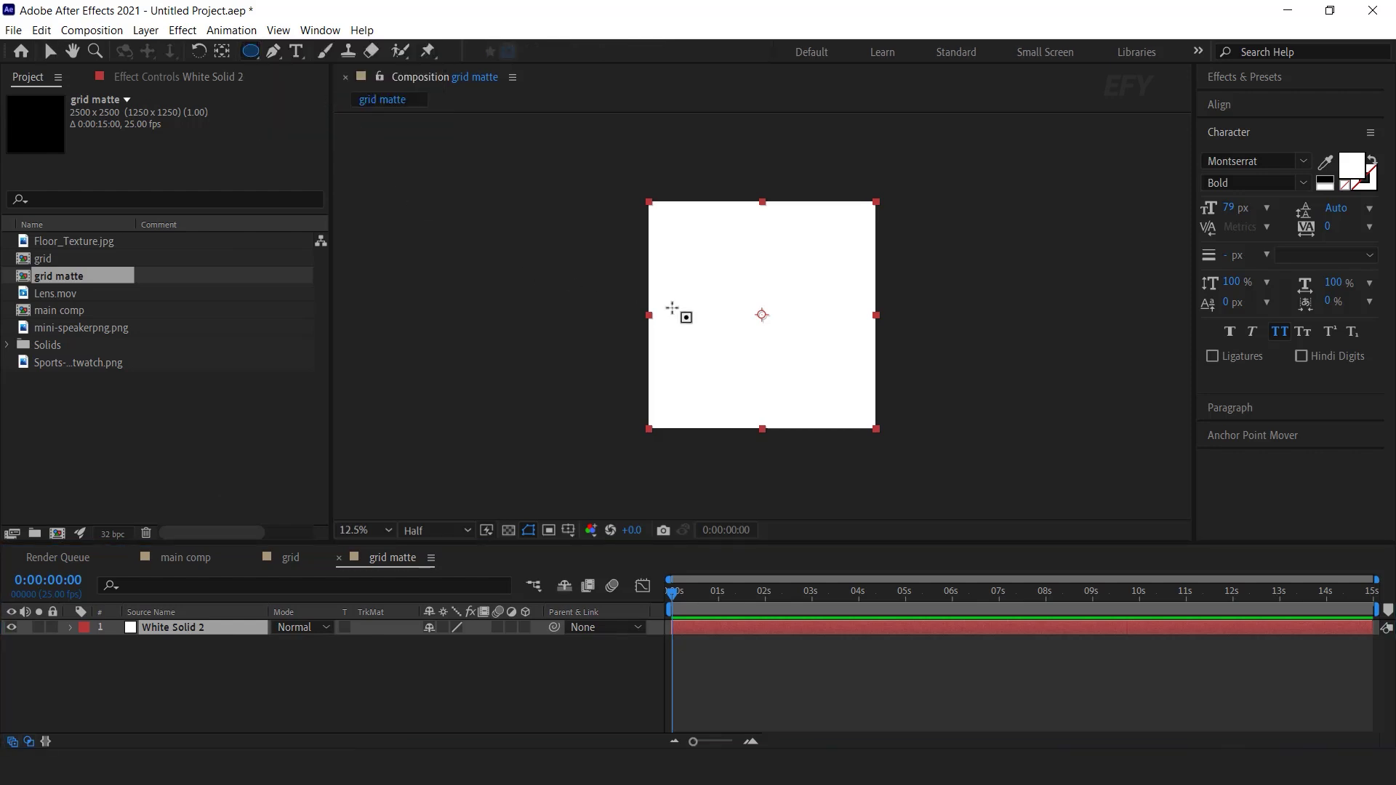
pyautogui.moveTo(763, 315); pyautogui.dragTo(945, 436)
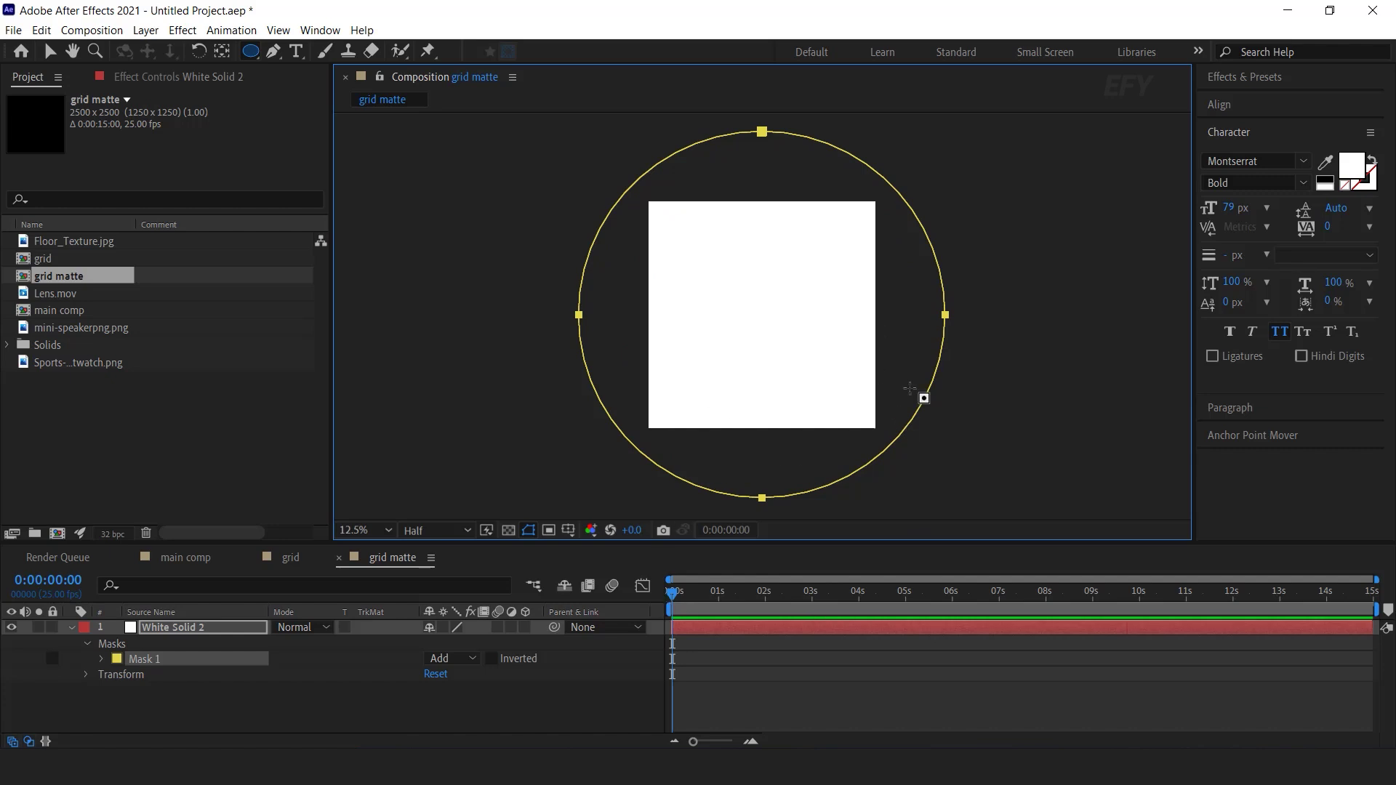
# Step: Start keyframing the circular mask's Mask Expansion at 0:00:00:00 with a value of -2204 pixels
pyautogui.click(101, 659)
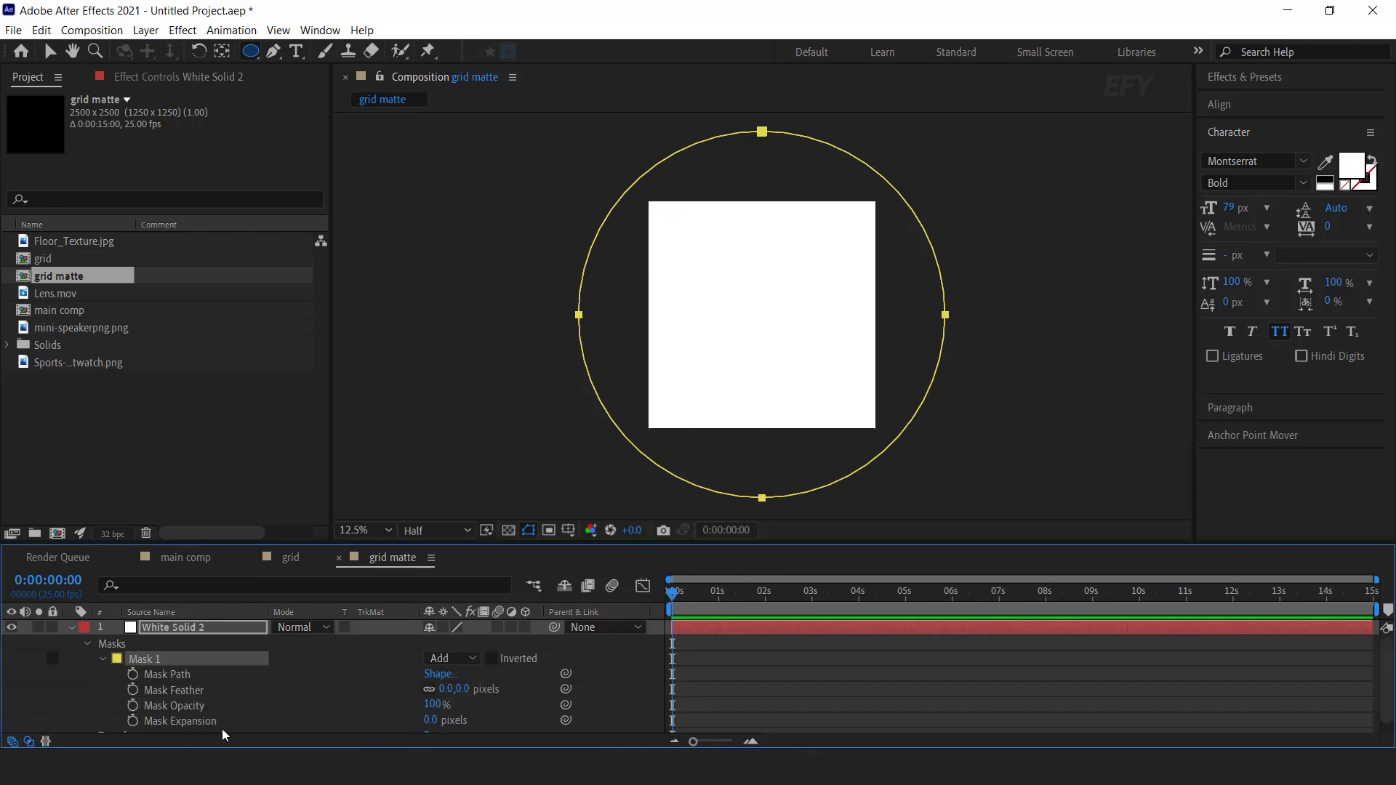
pyautogui.scroll(-1, 218, 724)
pyautogui.click(133, 710)
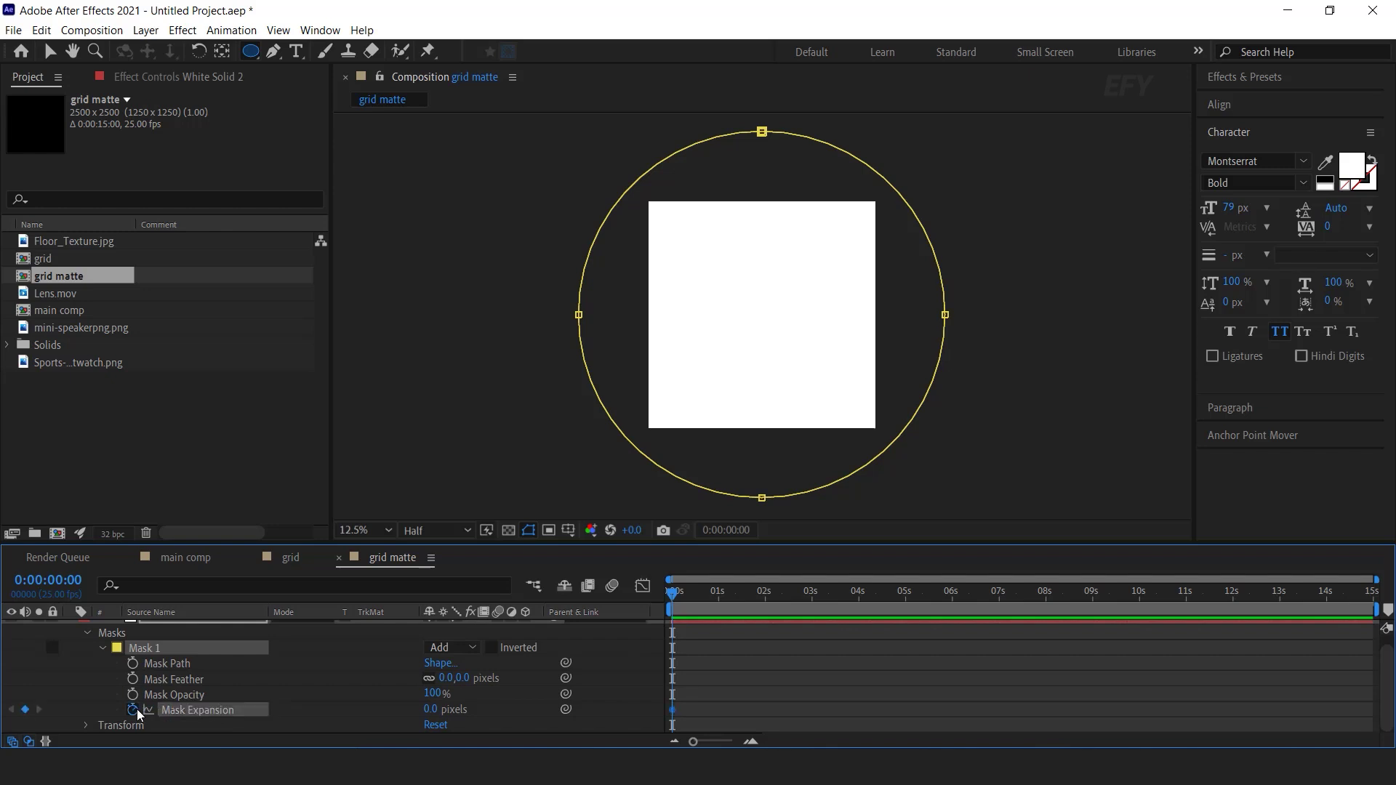
pyautogui.moveTo(435, 714); pyautogui.dragTo(389, 718)
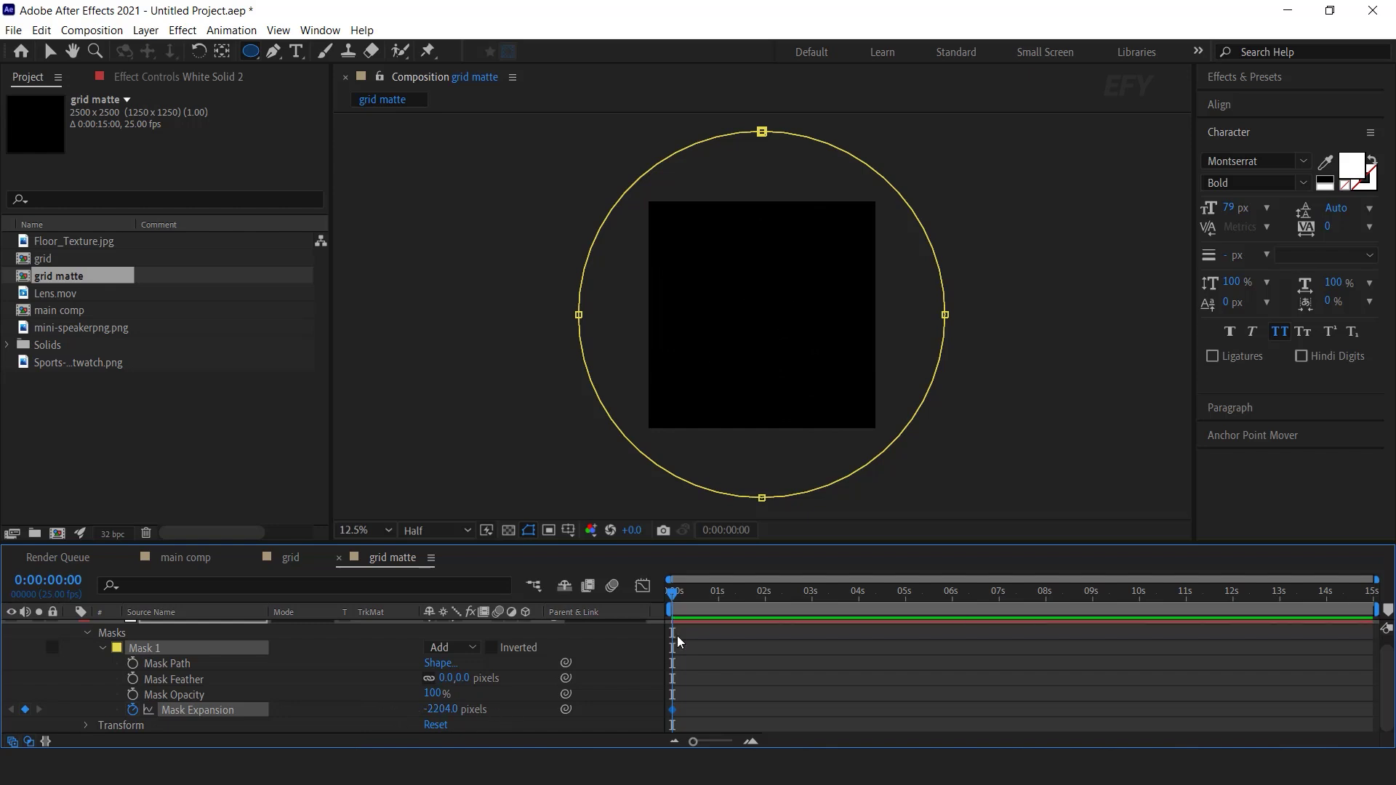
# Step: Add a Mask Expansion keyframe of 0 pixels at 0:00:02:00 and preview the circle's growth
pyautogui.click(751, 741)
pyautogui.click(758, 593)
pyautogui.moveTo(793, 600); pyautogui.dragTo(859, 598)
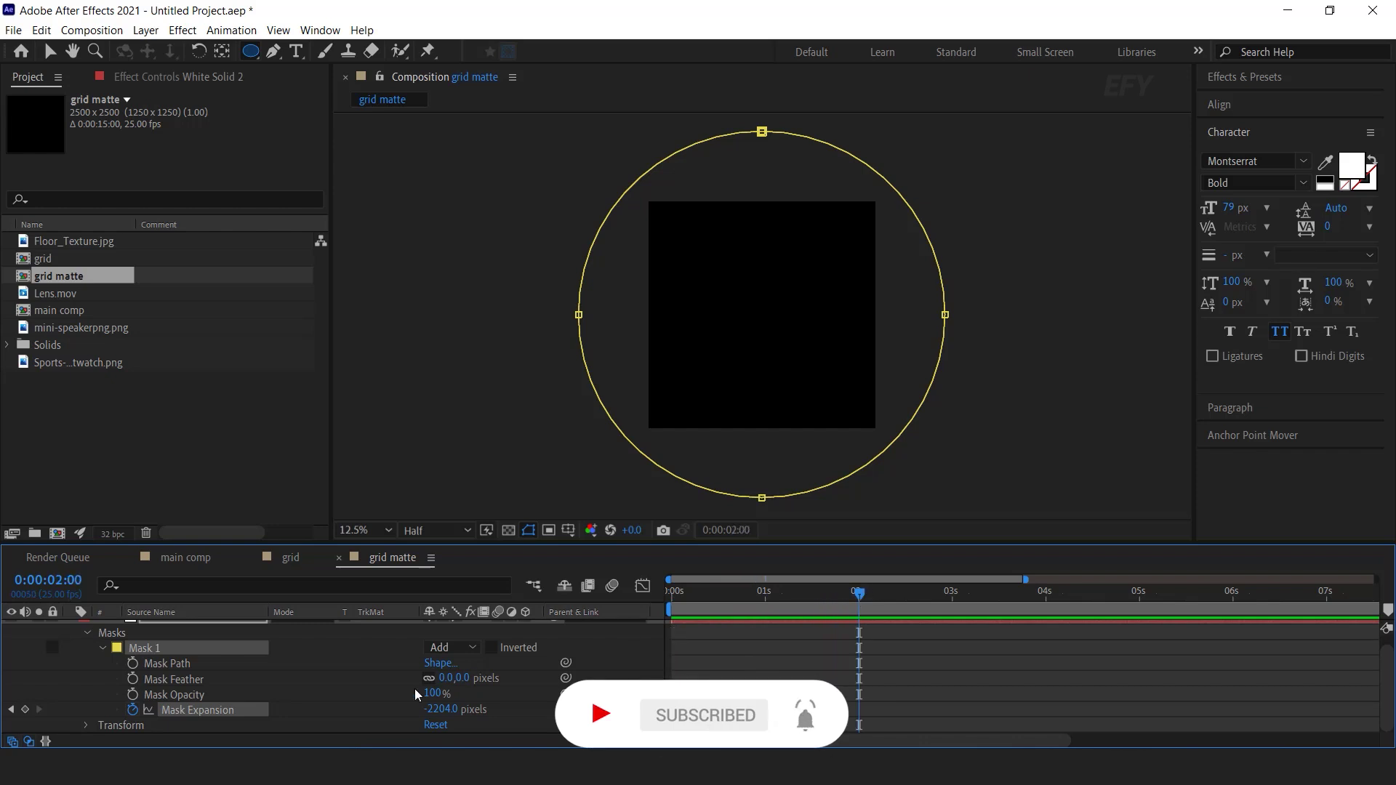
pyautogui.click(440, 710)
pyautogui.write('0')
pyautogui.press('Return')
pyautogui.moveTo(810, 598); pyautogui.dragTo(863, 600)
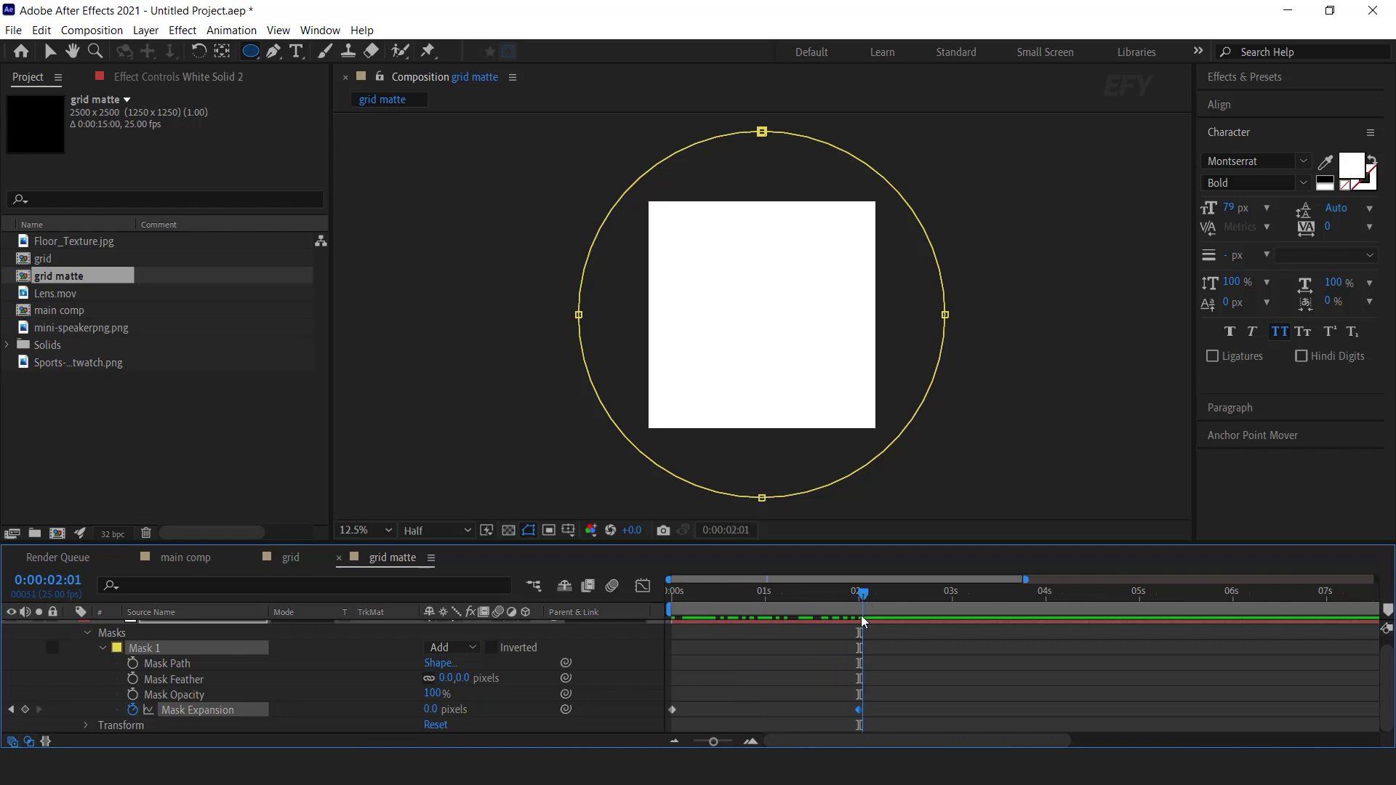
# Step: Apply Easy Ease to both Mask Expansion keyframes
pyautogui.click(659, 731)
pyautogui.moveTo(658, 731); pyautogui.dragTo(953, 685)
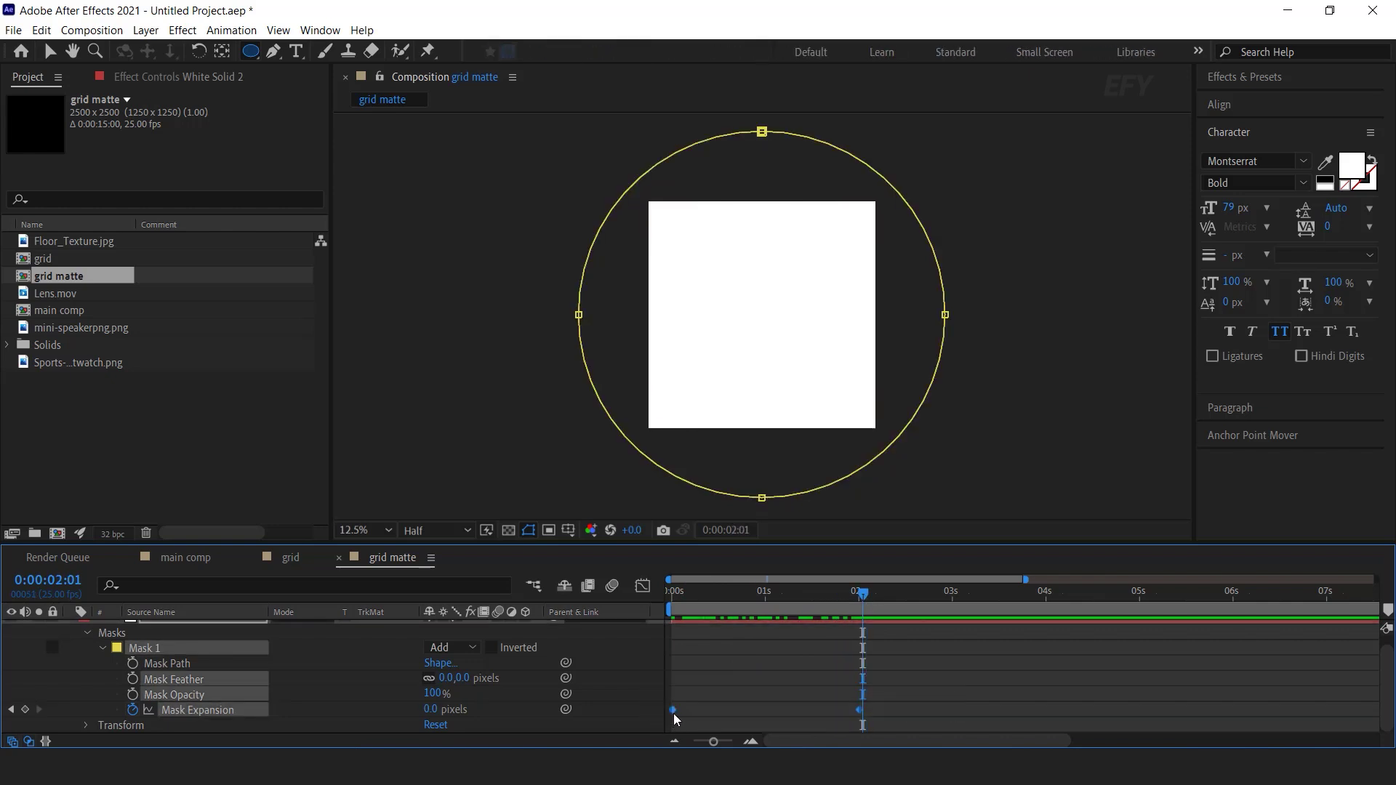
pyautogui.rightClick(673, 710)
pyautogui.moveTo(771, 703)
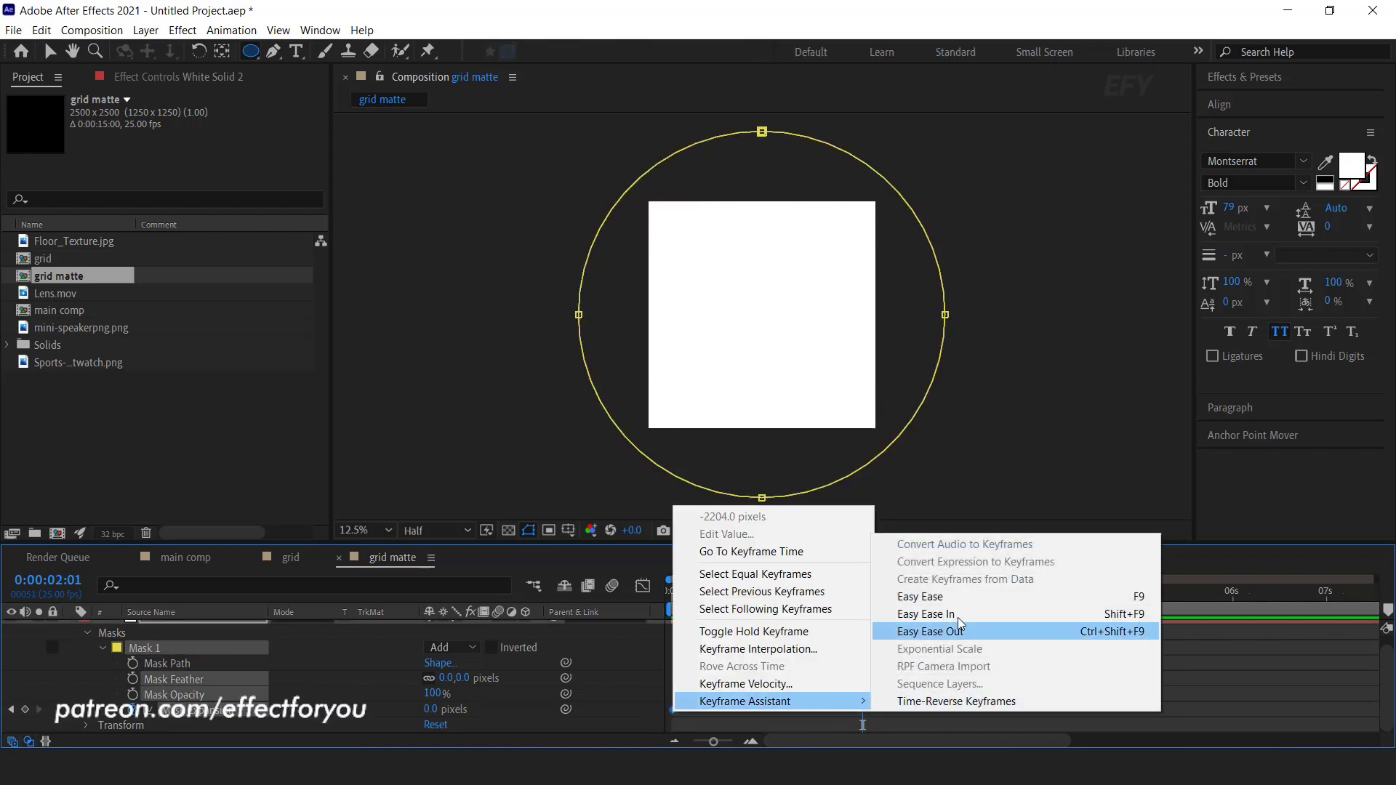
pyautogui.click(917, 596)
# Step: Lengthen the ending ease of the Mask Expansion speed curve to about 64% influence and collapse the layer's properties
pyautogui.click(644, 585)
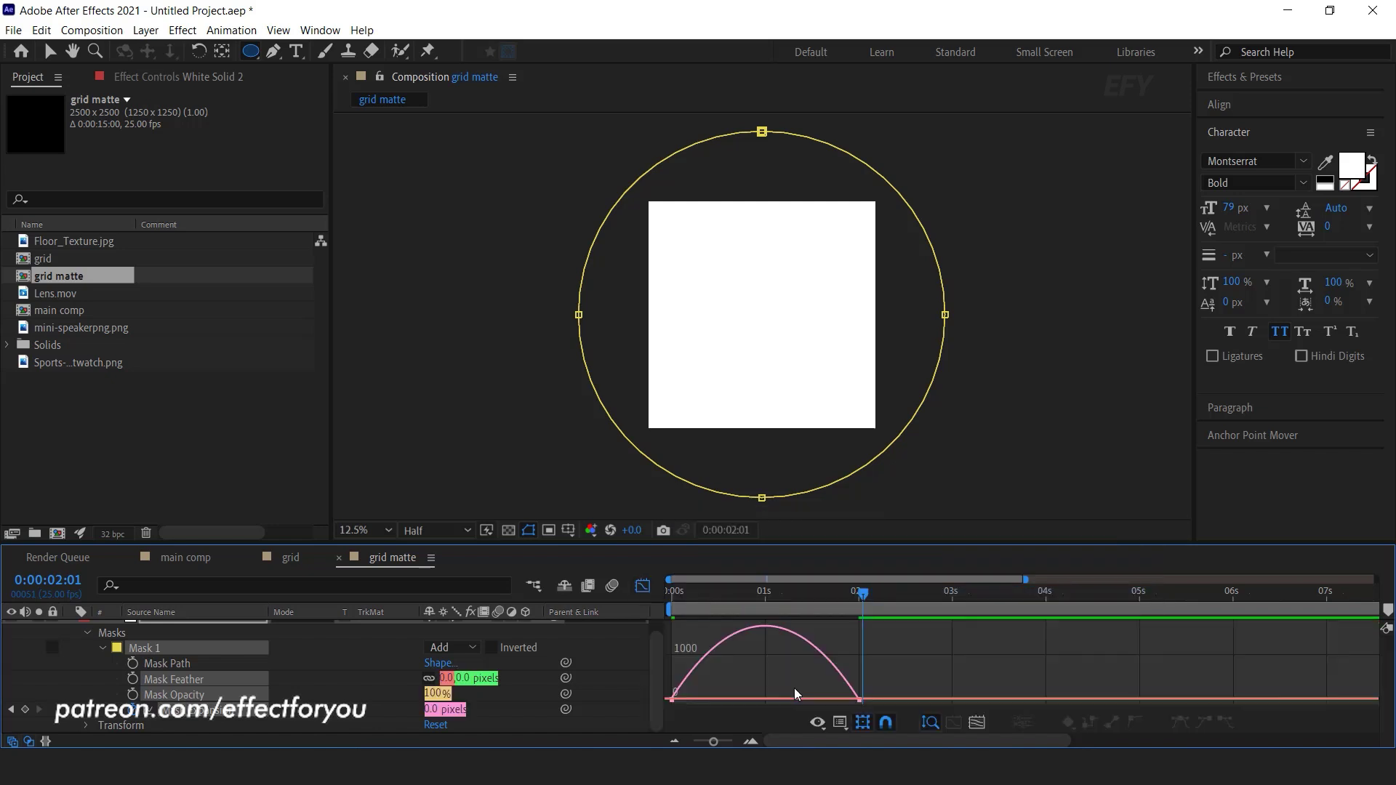
pyautogui.click(858, 700)
pyautogui.moveTo(829, 700); pyautogui.dragTo(797, 706)
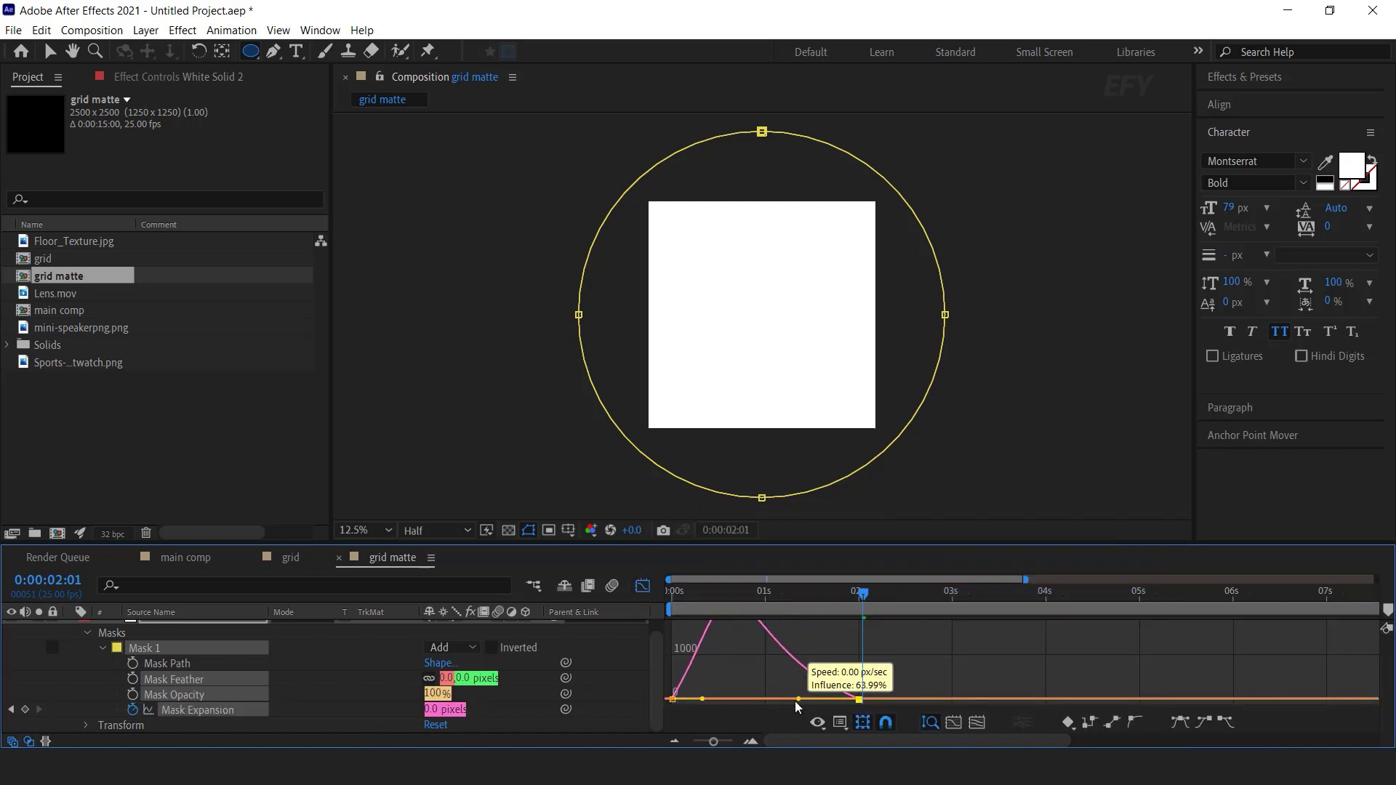
pyautogui.click(644, 585)
pyautogui.click(778, 694)
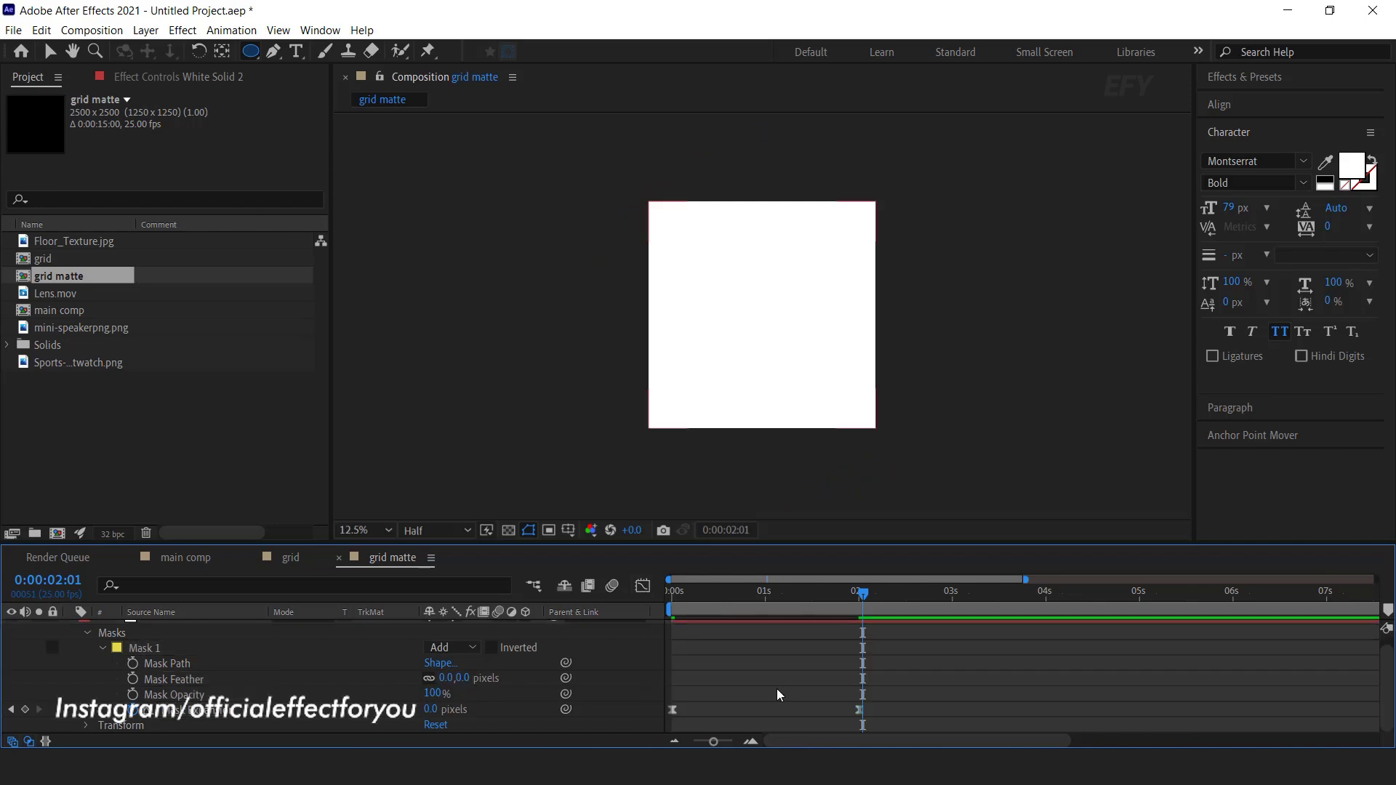
pyautogui.click(388, 657)
pyautogui.click(75, 627)
# Step: Duplicate the masked white solid and shift the upper copy to start a few frames after the original
pyautogui.click(178, 630)
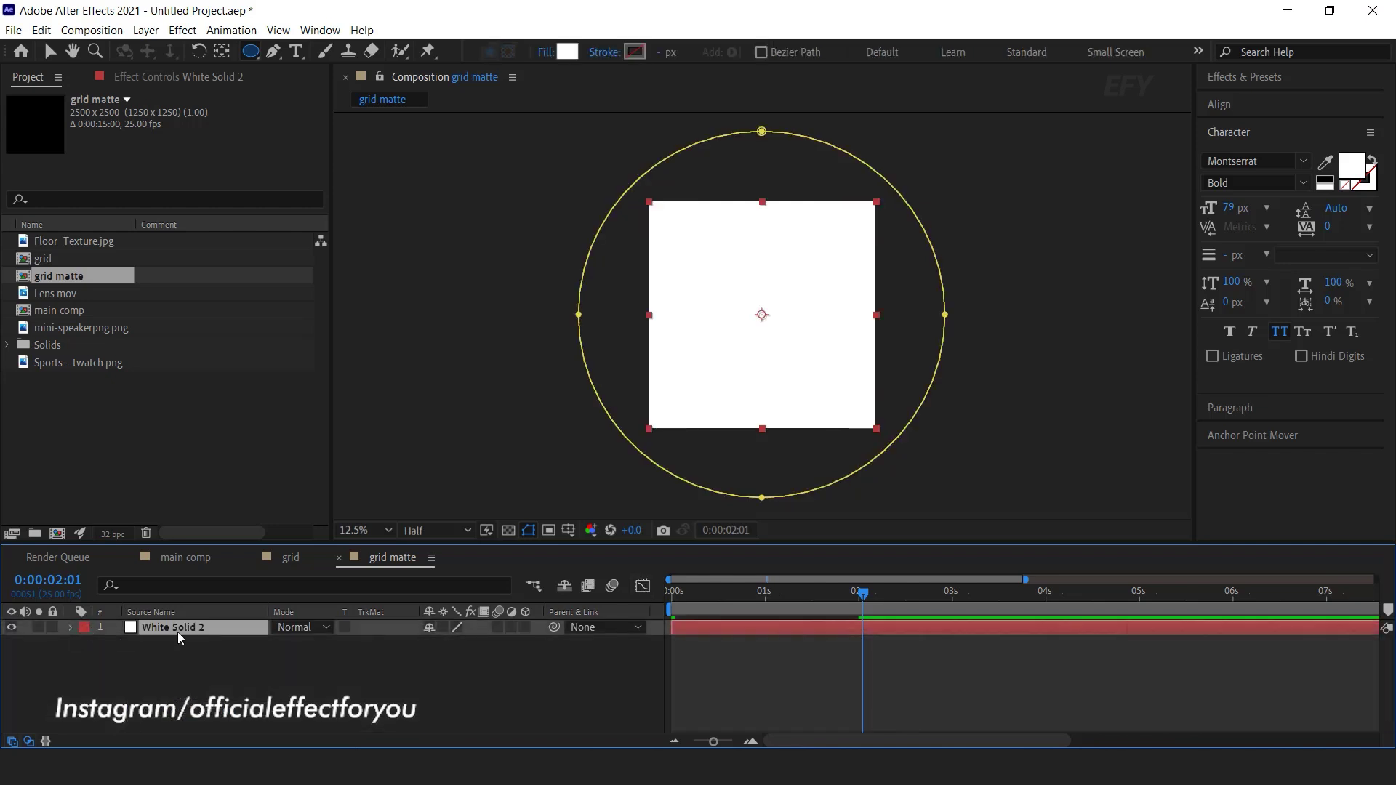
pyautogui.hotkey('ctrl', 'd')
pyautogui.click(750, 742)
pyautogui.click(750, 742)
pyautogui.moveTo(708, 626); pyautogui.dragTo(717, 626)
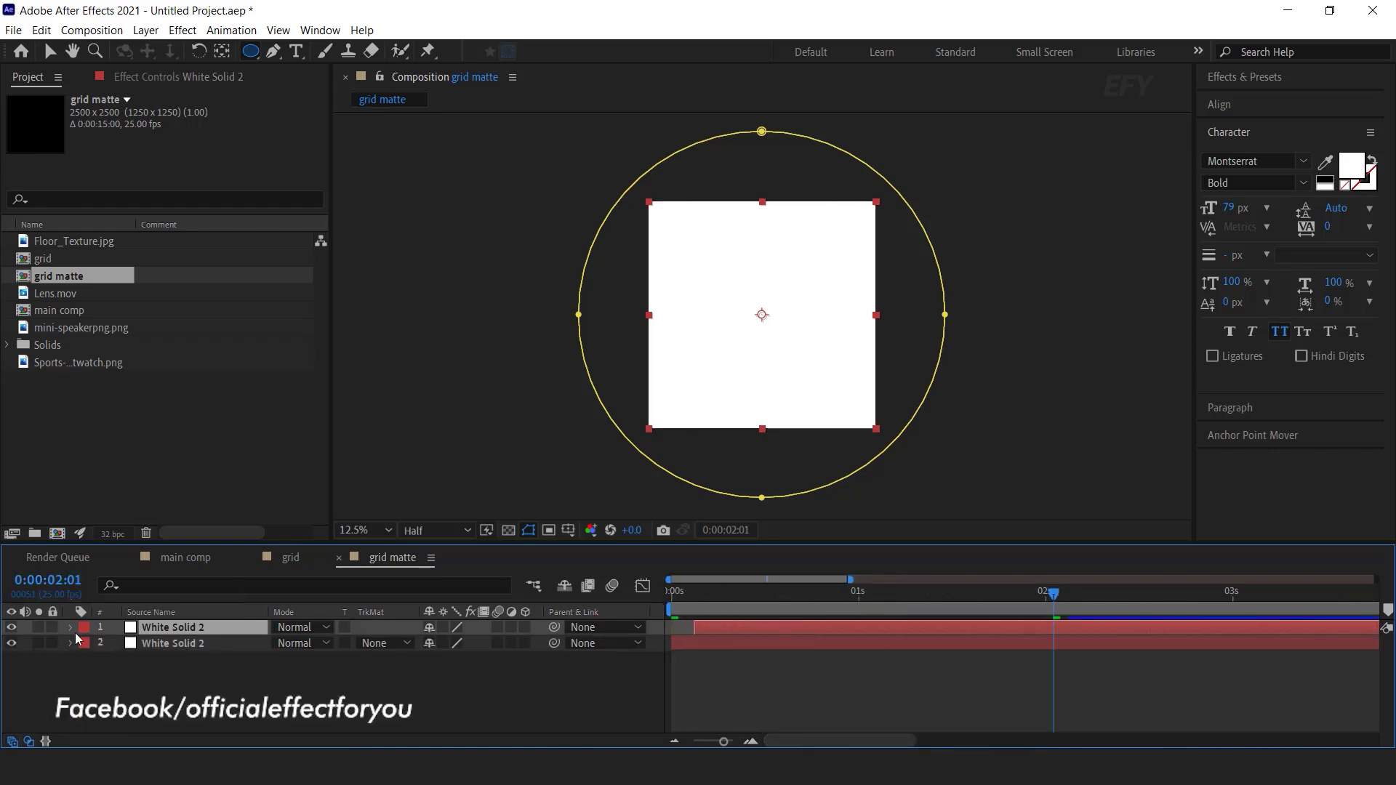
# Step: Set the lower white solid's track matte to Alpha Inverted Matte and preview the resulting ring animation
pyautogui.click(155, 645)
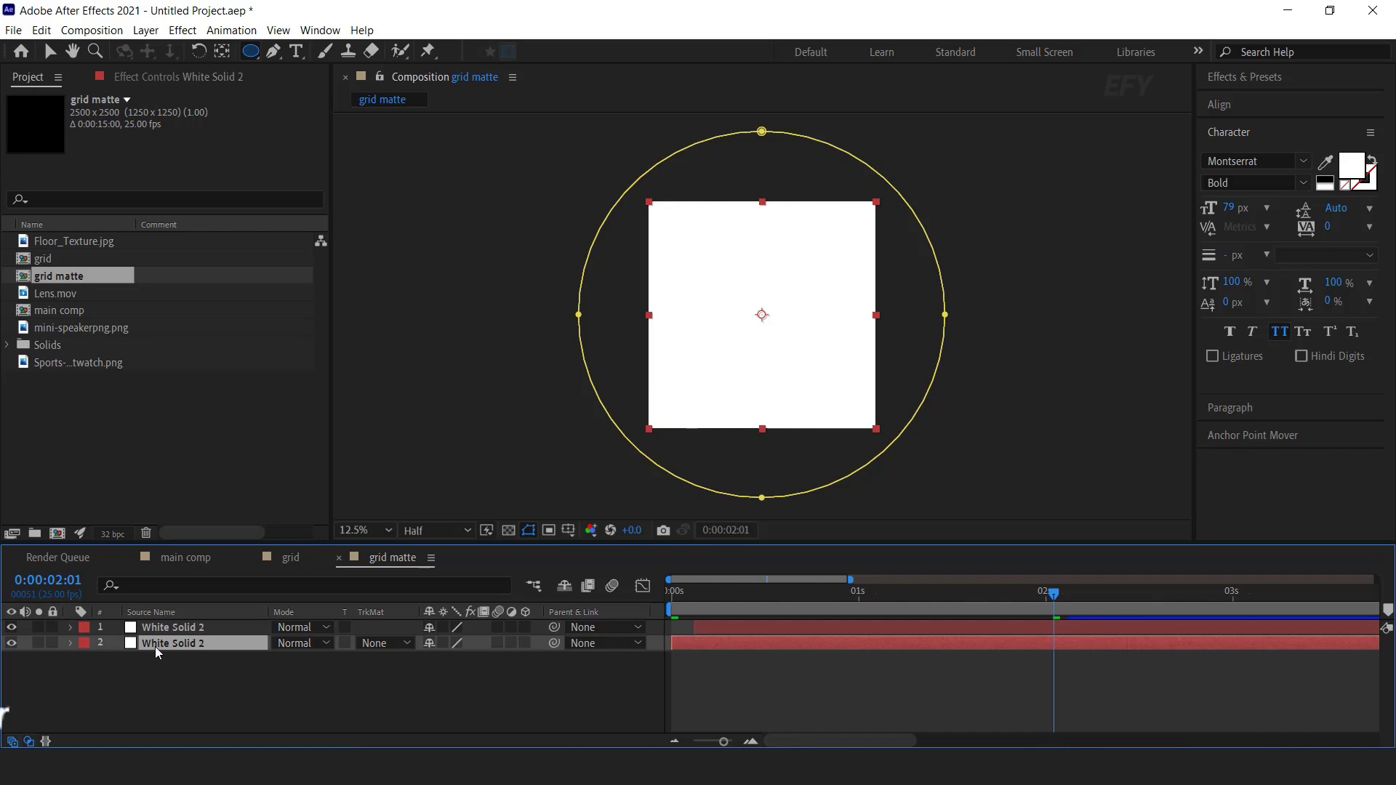
pyautogui.click(390, 643)
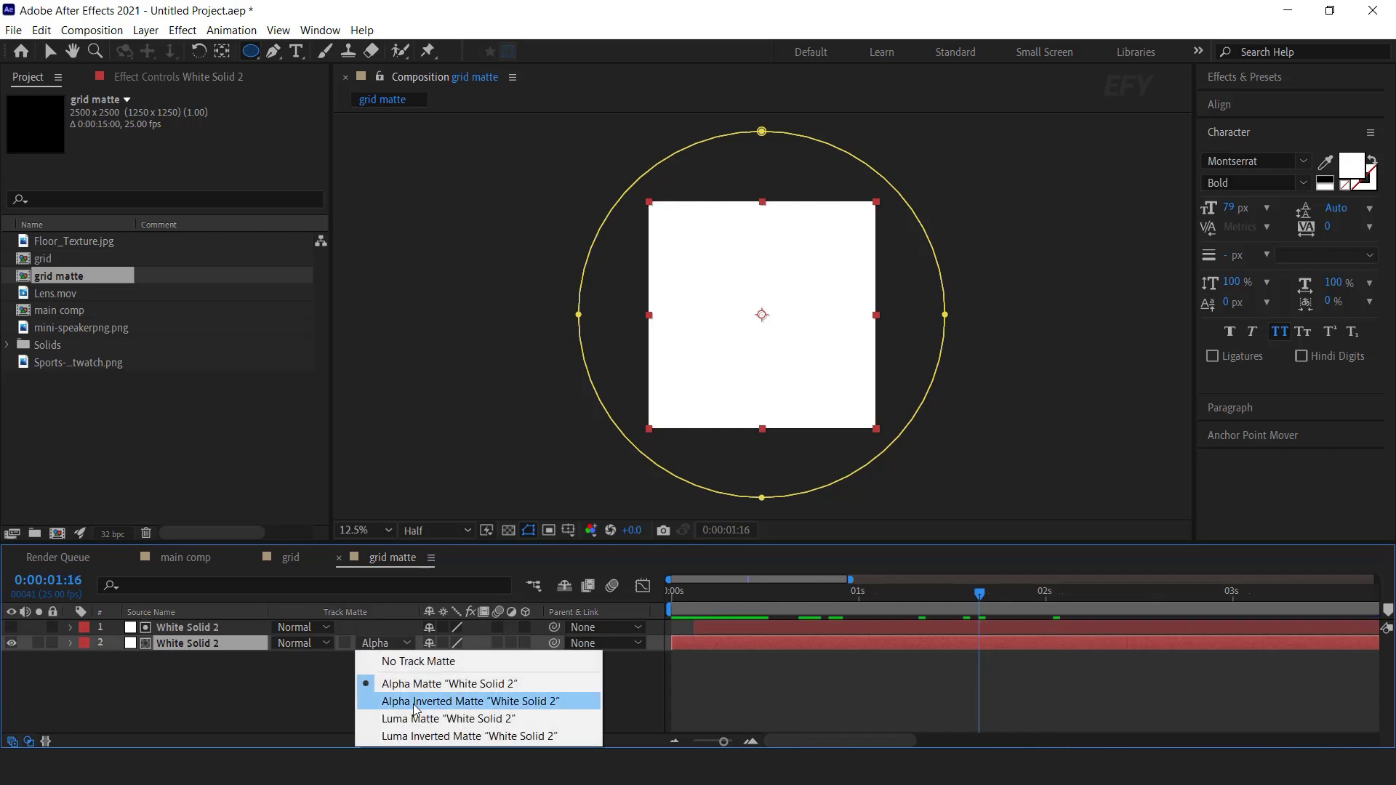
pyautogui.click(425, 614)
pyautogui.click(680, 595)
pyautogui.moveTo(681, 595); pyautogui.dragTo(799, 619)
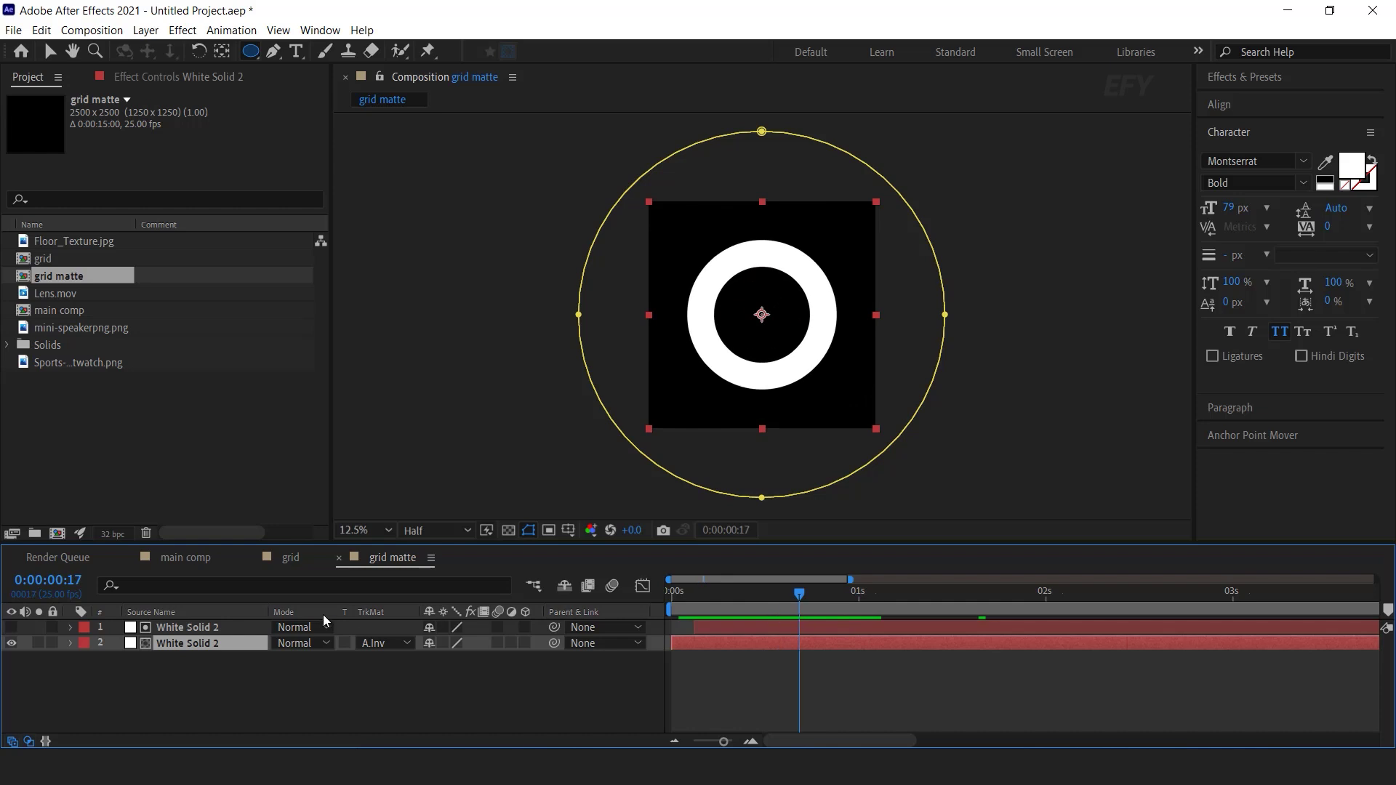
# Step: Set the upper white solid's Mask Feather to 141 pixels, preview the animation and deselect the layers
pyautogui.click(214, 630)
pyautogui.click(71, 626)
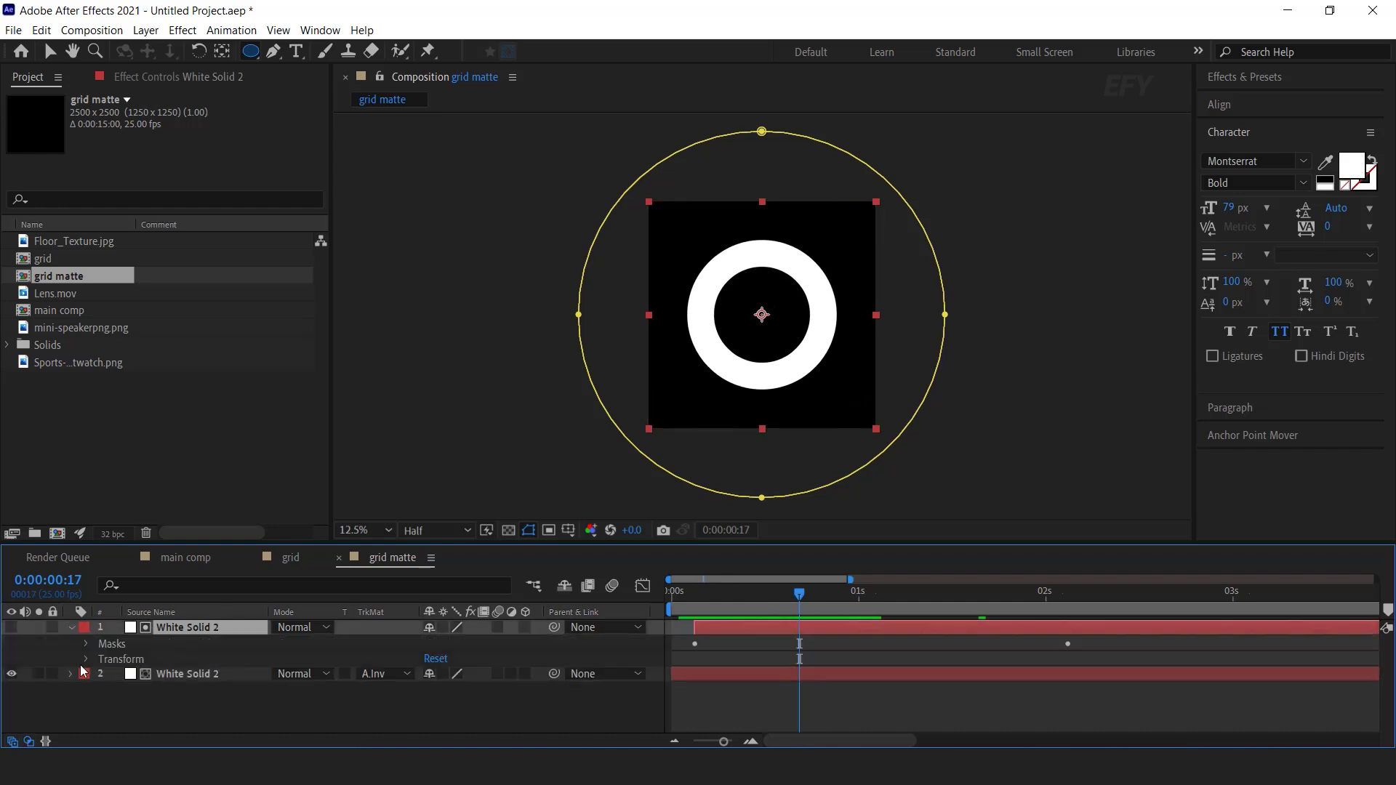
pyautogui.click(86, 644)
pyautogui.click(103, 659)
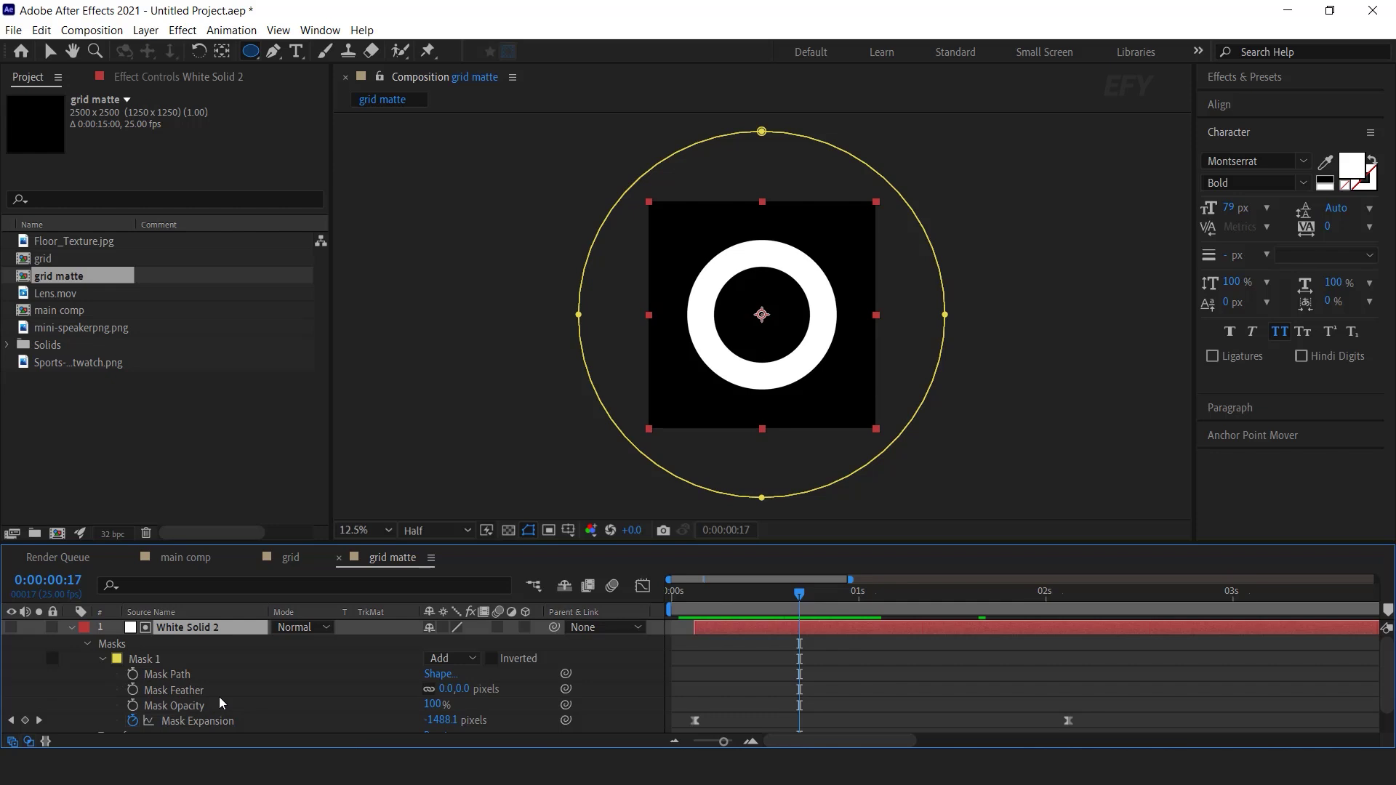
pyautogui.moveTo(448, 688); pyautogui.dragTo(700, 701)
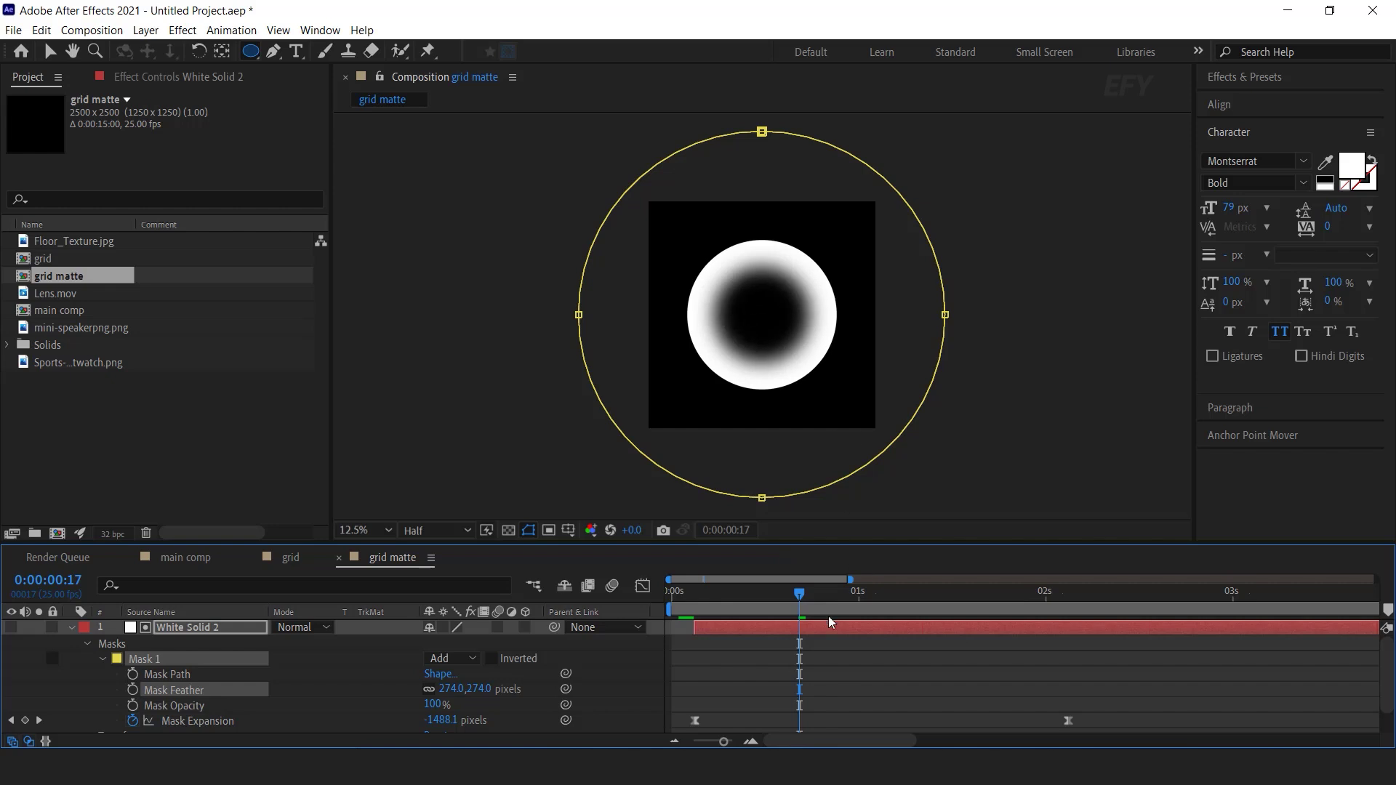
pyautogui.moveTo(687, 599); pyautogui.dragTo(792, 599)
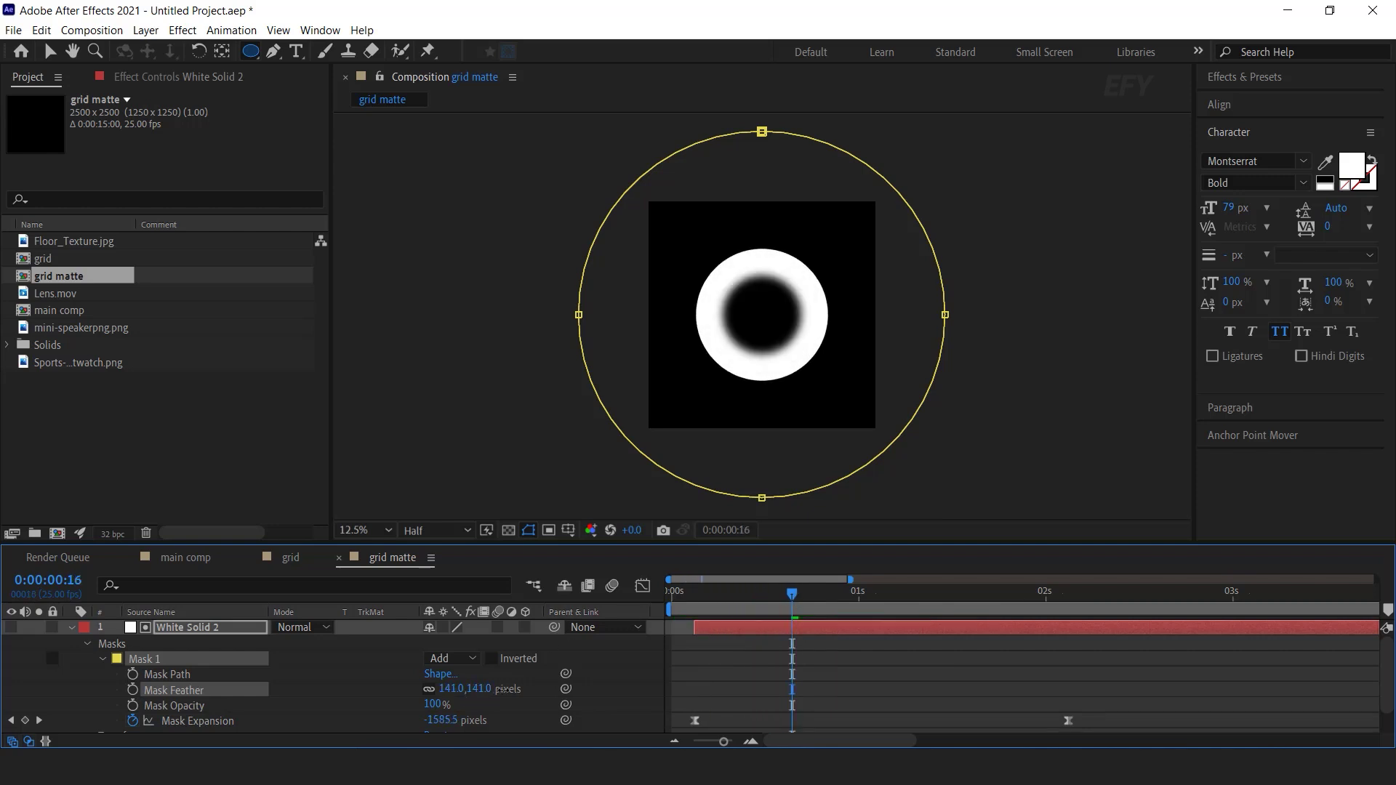
pyautogui.press('space')
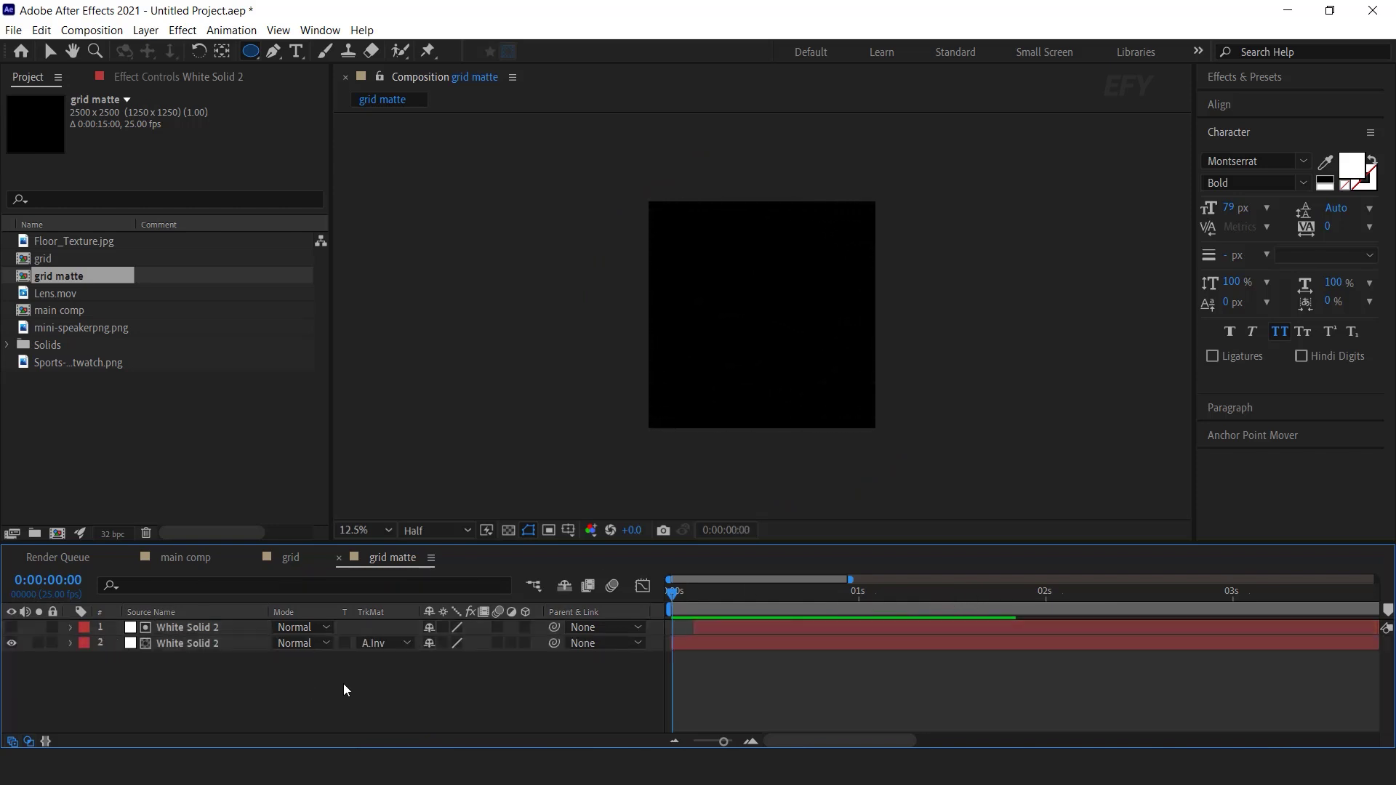
pyautogui.click(344, 690)
# Step: Create a 2500 × 2500 px composition named "grid floor"
pyautogui.click(115, 443)
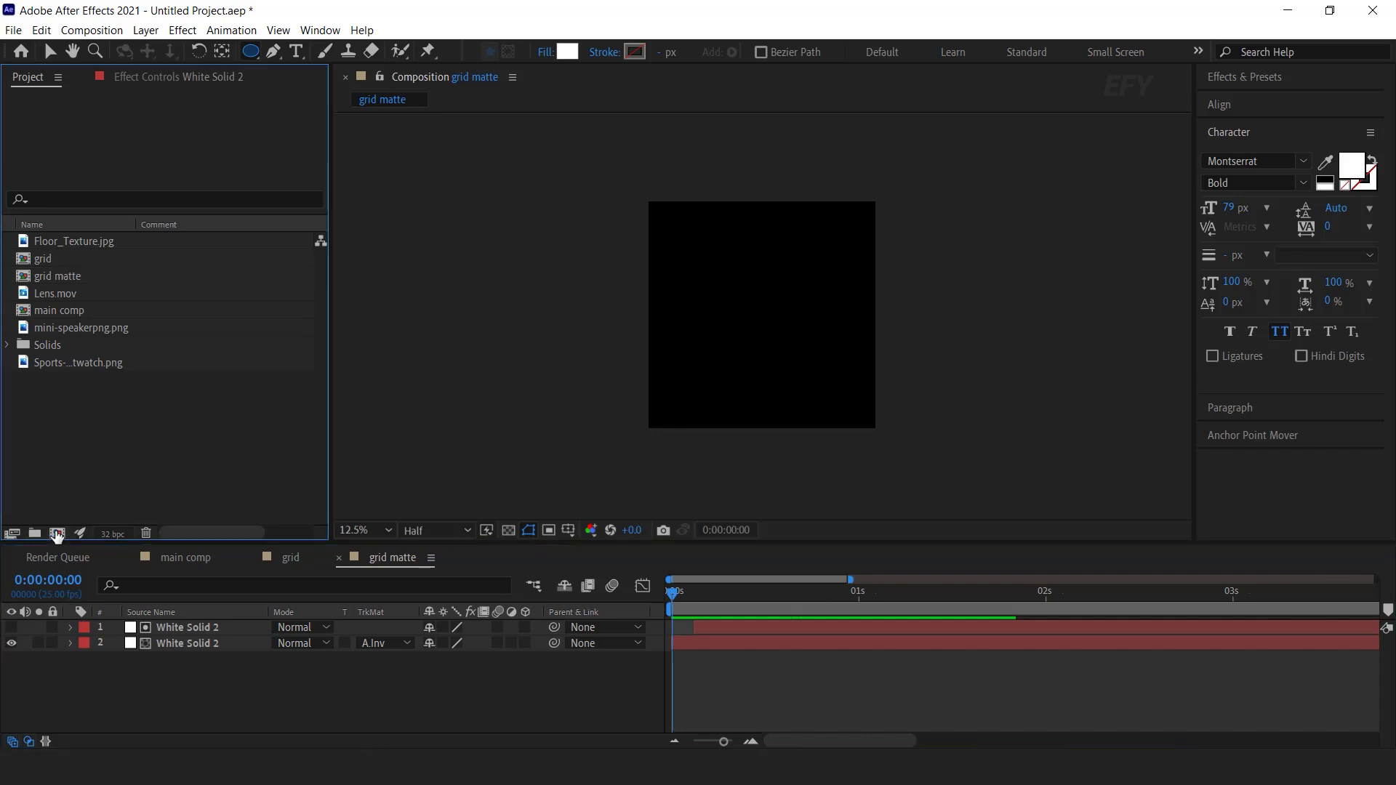
pyautogui.click(57, 534)
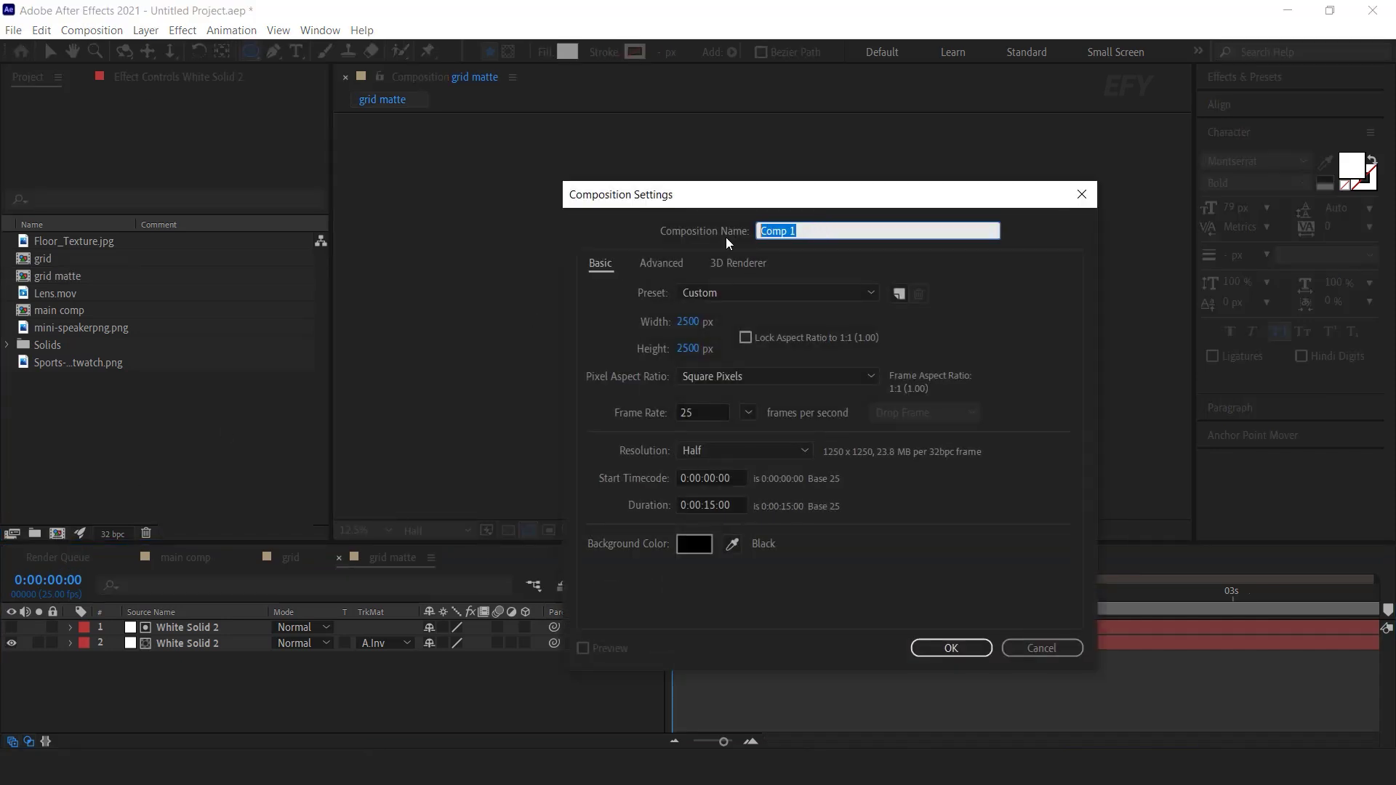
pyautogui.write('grid floor')
pyautogui.press('Return')
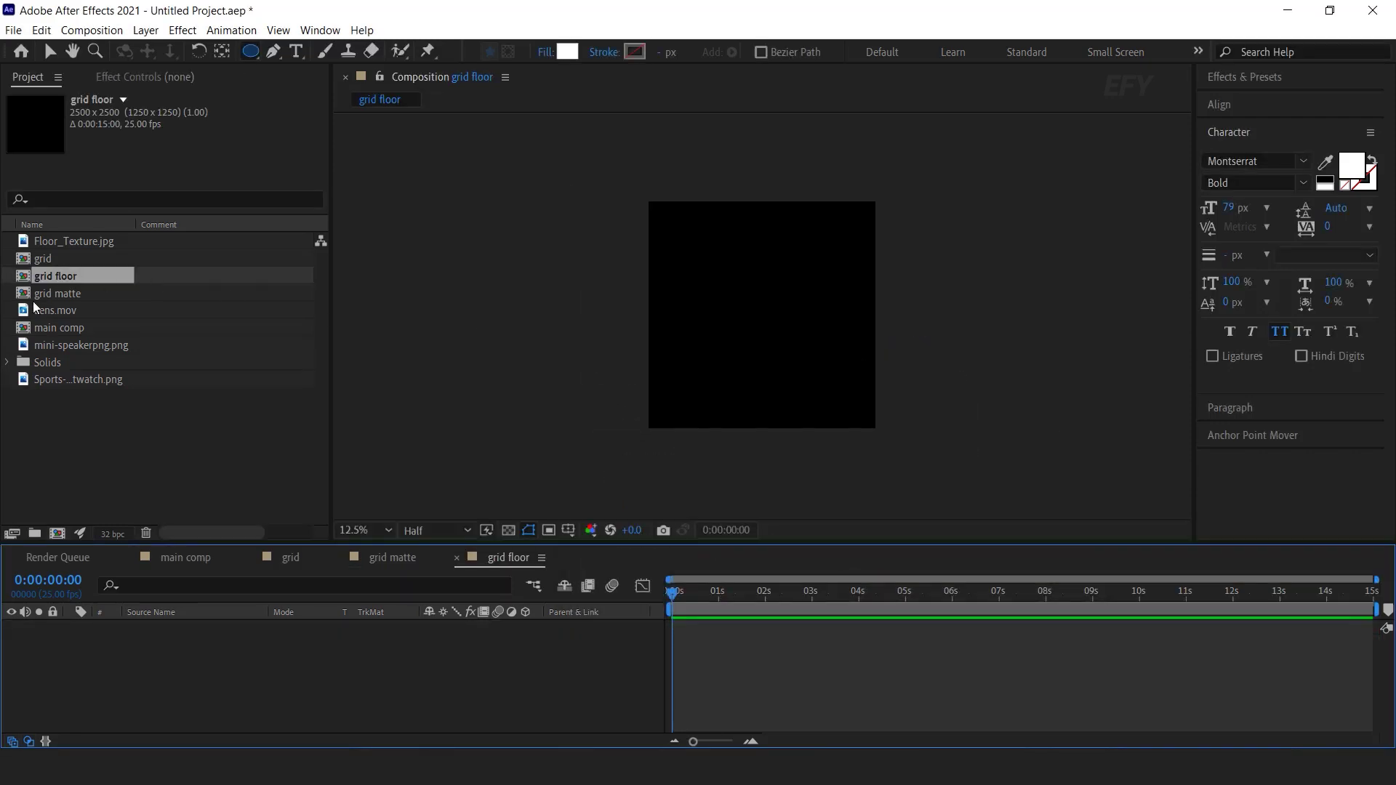
# Step: Add the grid composition with grid matte above it, and set the grid layer's track matte to Alpha Matte
pyautogui.moveTo(45, 263); pyautogui.dragTo(163, 633)
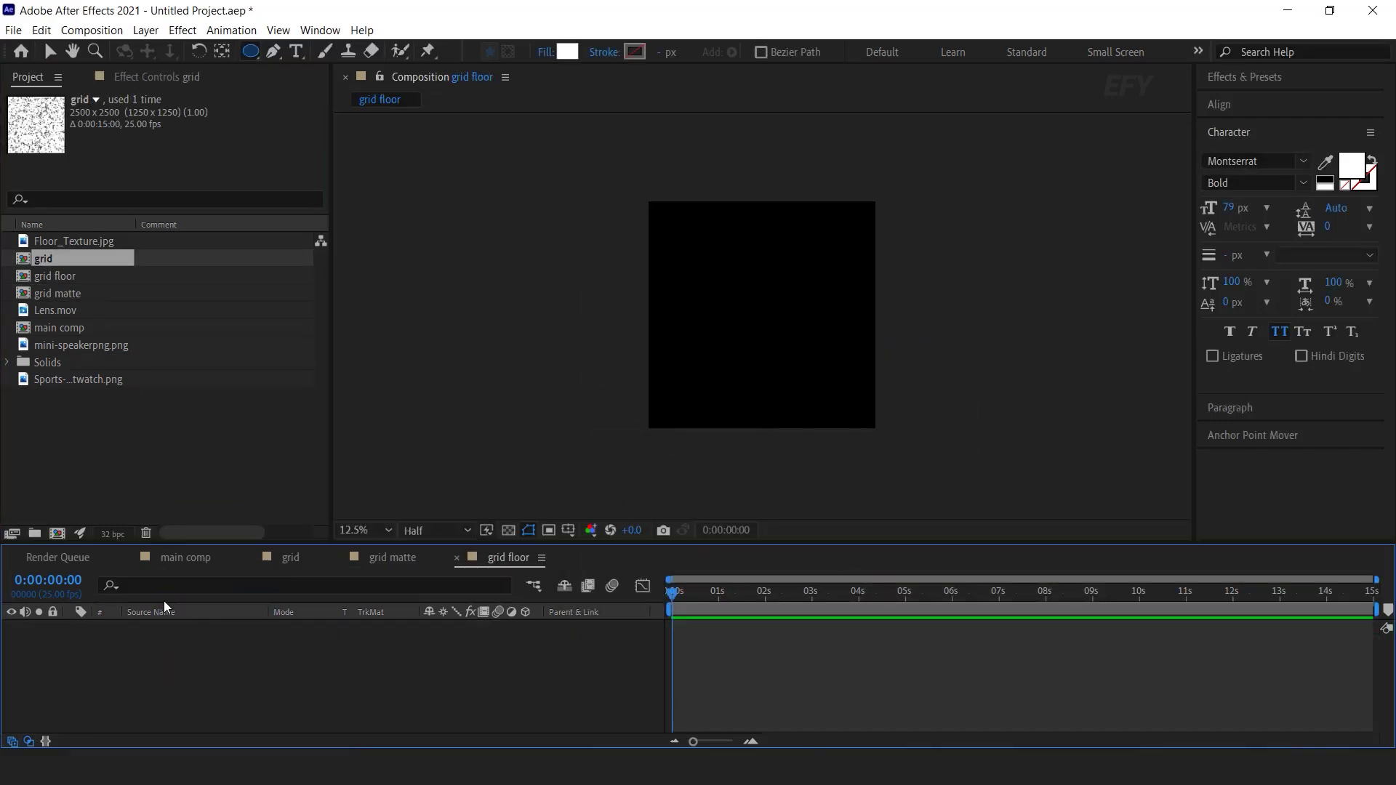
pyautogui.moveTo(81, 294); pyautogui.dragTo(192, 622)
pyautogui.click(167, 644)
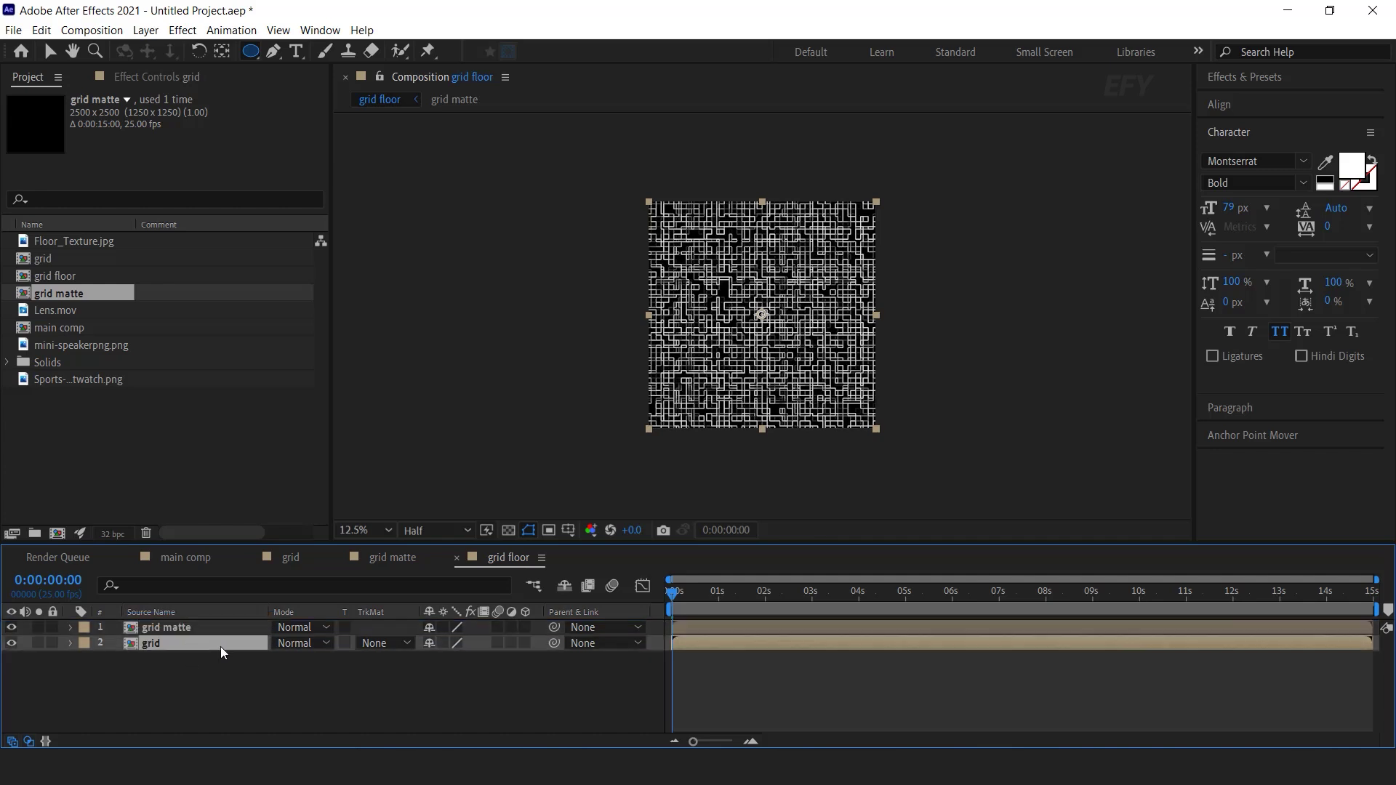
pyautogui.click(386, 645)
pyautogui.click(405, 682)
pyautogui.click(703, 594)
pyautogui.moveTo(703, 597)
pyautogui.mouseDown()
pyautogui.moveTo(670, 596)
pyautogui.moveTo(715, 594)
pyautogui.mouseUp()
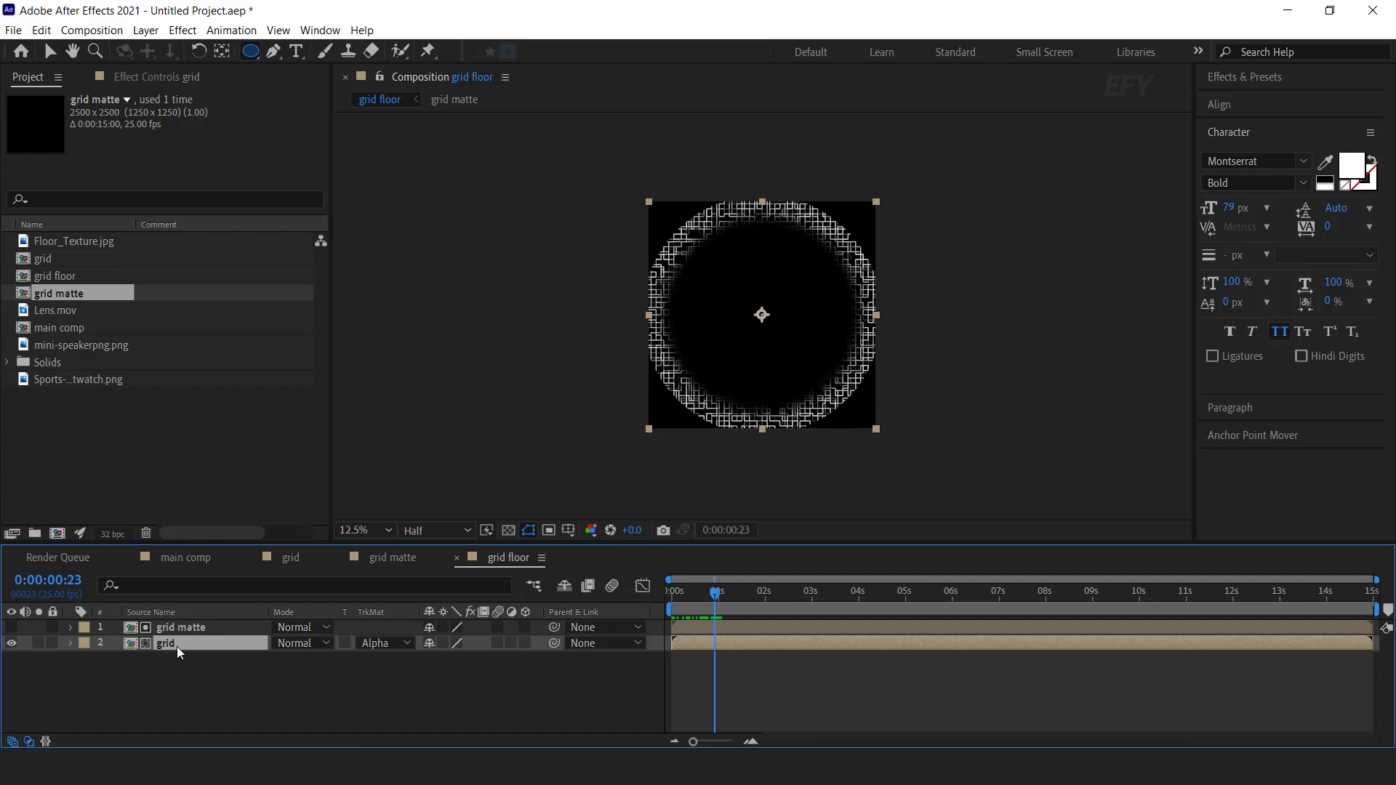
# Step: Apply the Vegas effect to the grid layer
pyautogui.hotkey('ctrl', 'space')
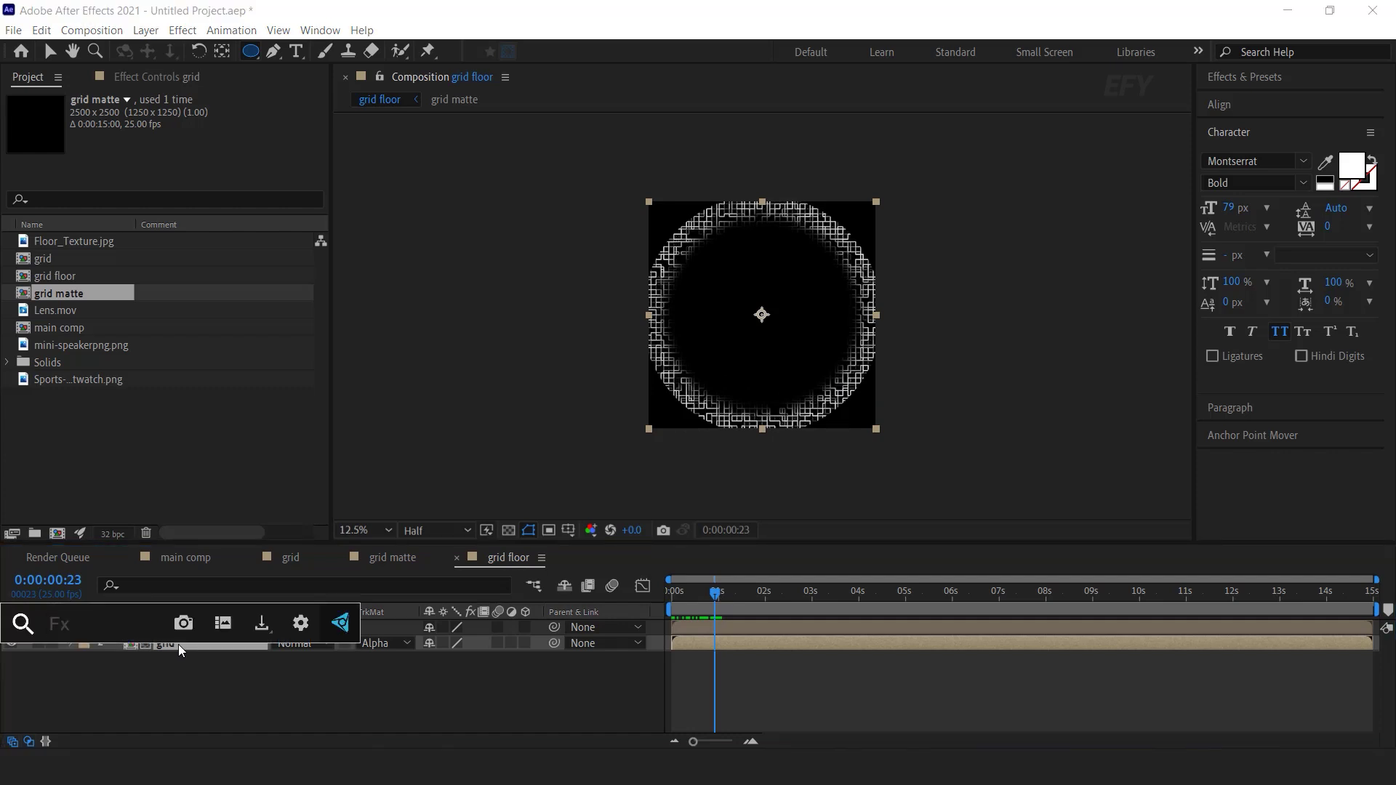
pyautogui.write('ve')
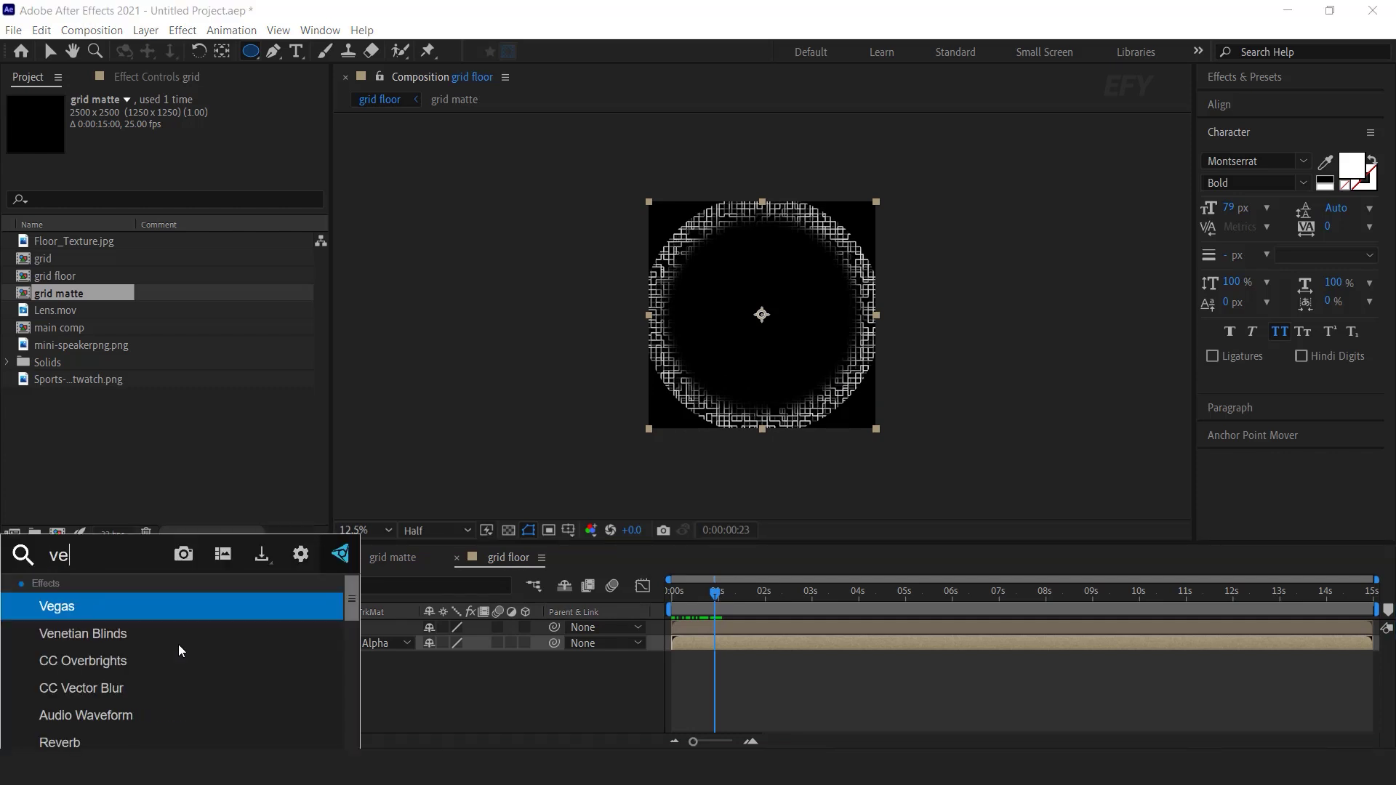
pyautogui.click(178, 645)
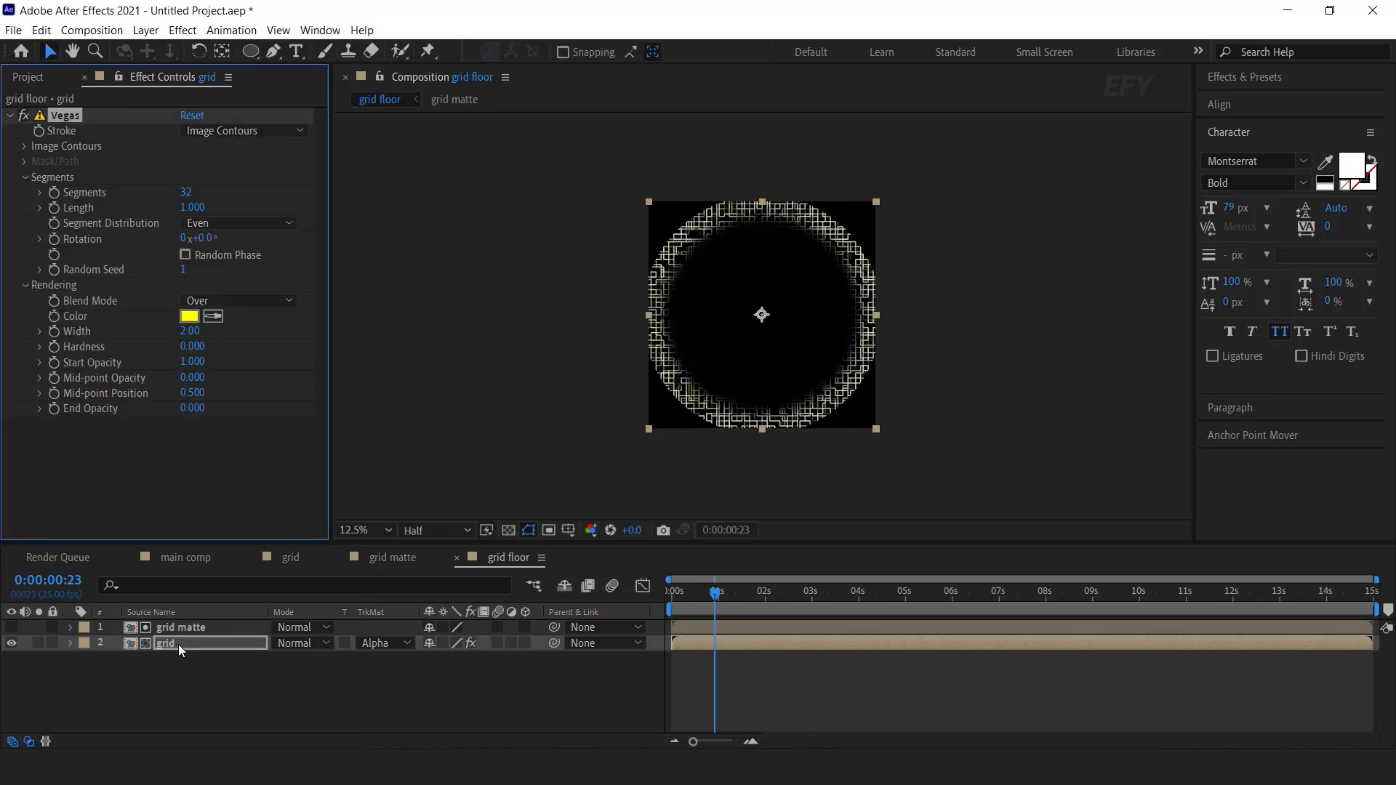
# Step: Set the Vegas effect's Color to white and its Blend Mode to Transparent
pyautogui.click(188, 317)
pyautogui.moveTo(77, 193); pyautogui.dragTo(67, 171)
pyautogui.click(497, 185)
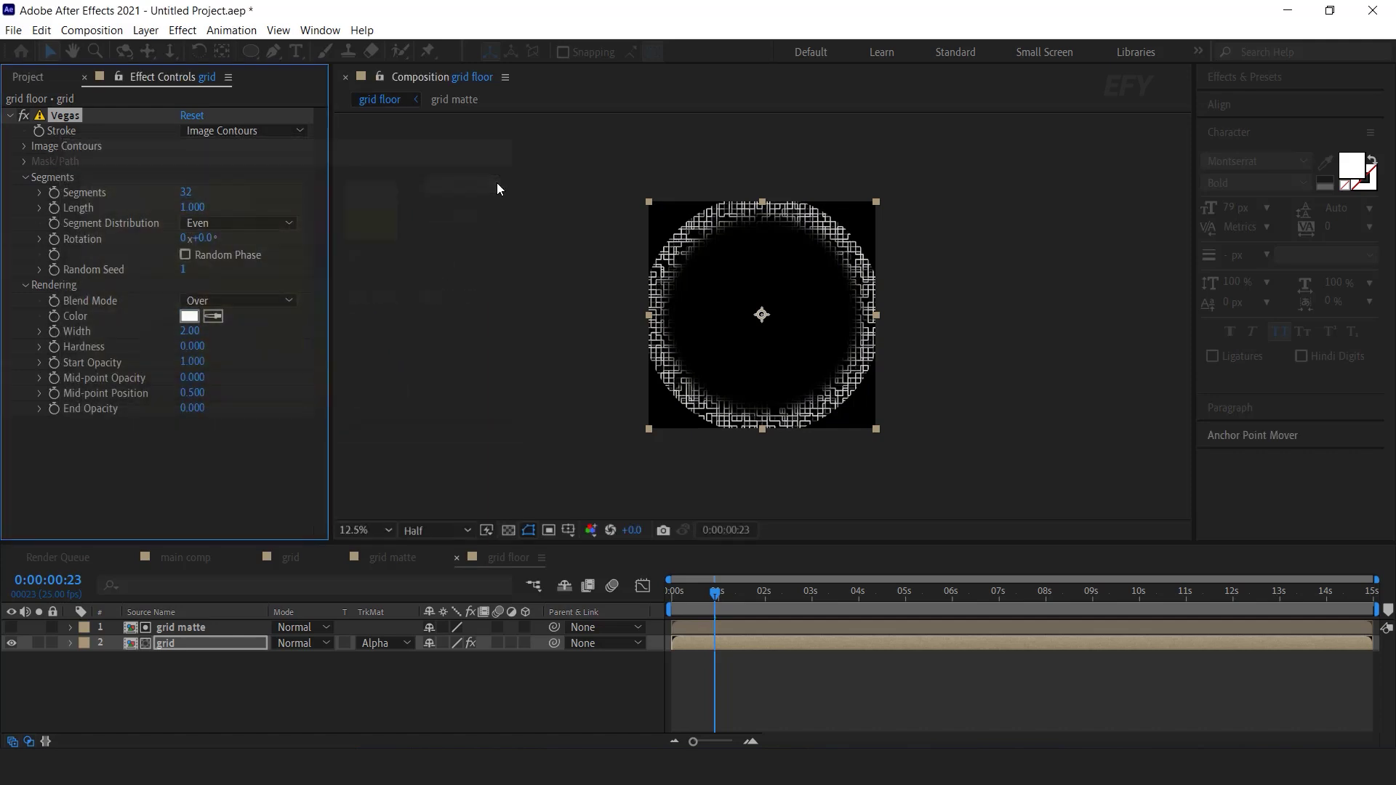
pyautogui.click(218, 301)
pyautogui.click(234, 319)
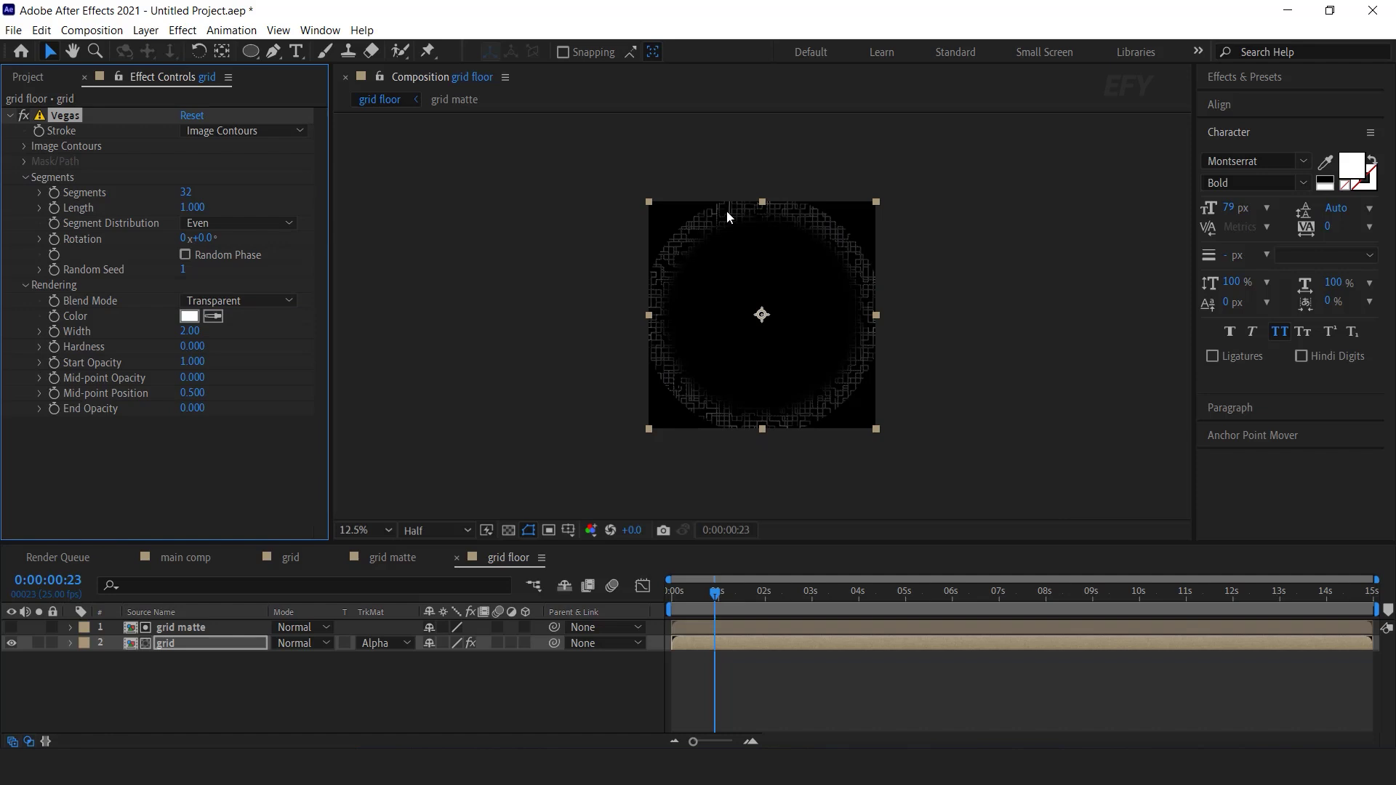
# Step: Set the Vegas effect's Segments to 1 on the grid layer
pyautogui.click(185, 192)
pyautogui.write('1')
pyautogui.press('Return')
pyautogui.press('.')
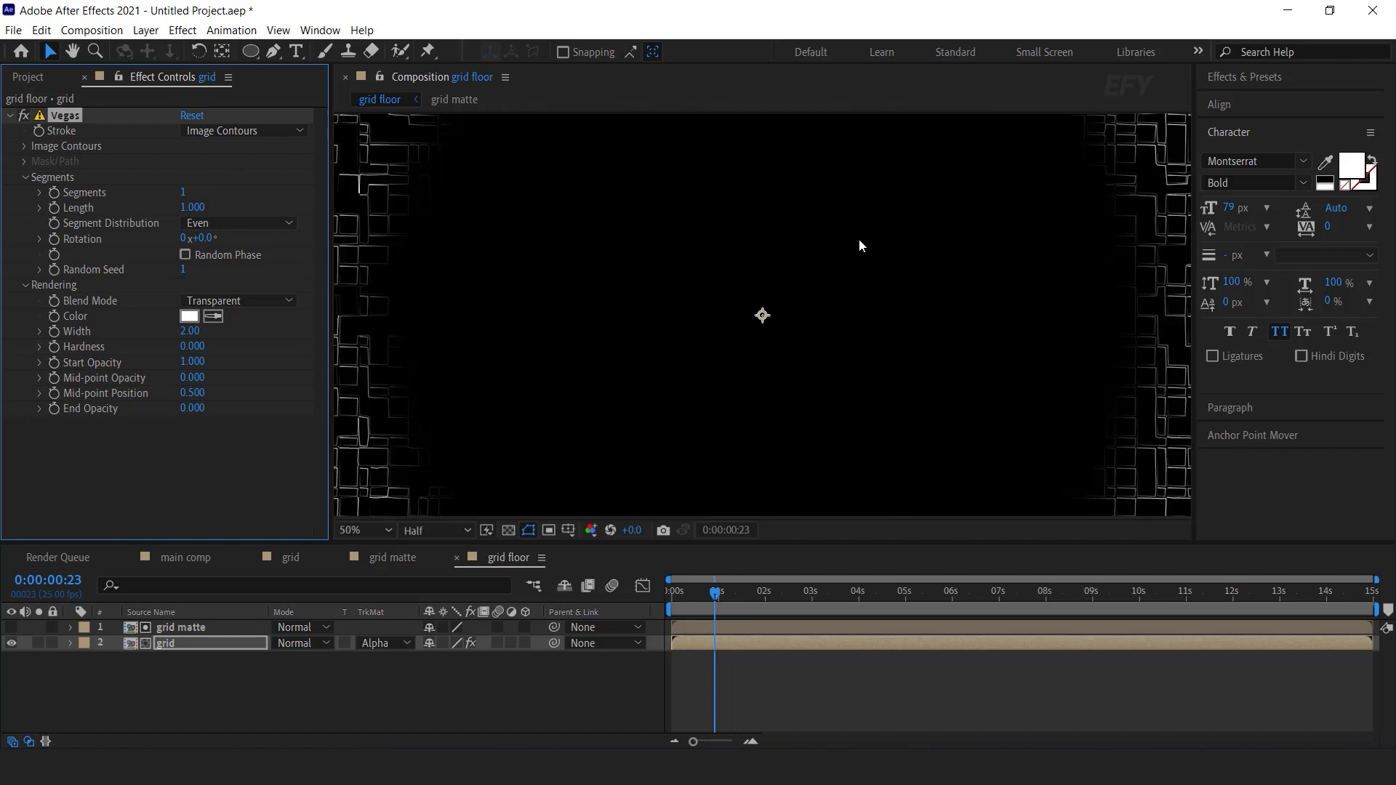
pyautogui.press('h')
pyautogui.moveTo(664, 286); pyautogui.dragTo(655, 329)
pyautogui.press('v')
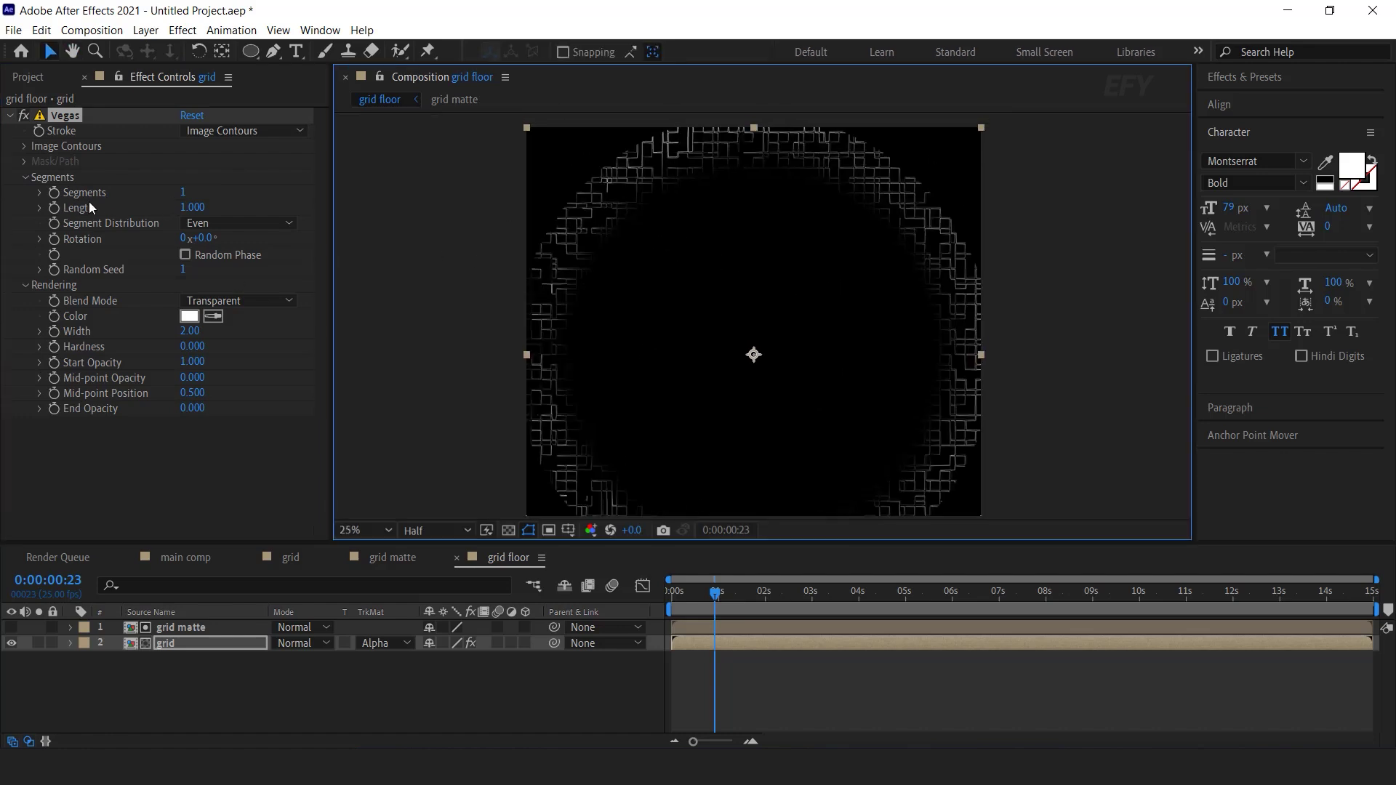
# Step: Keyframe the Vegas Length from 0 at the composition's start to 1 at 2 seconds
pyautogui.moveTo(715, 593); pyautogui.dragTo(645, 598)
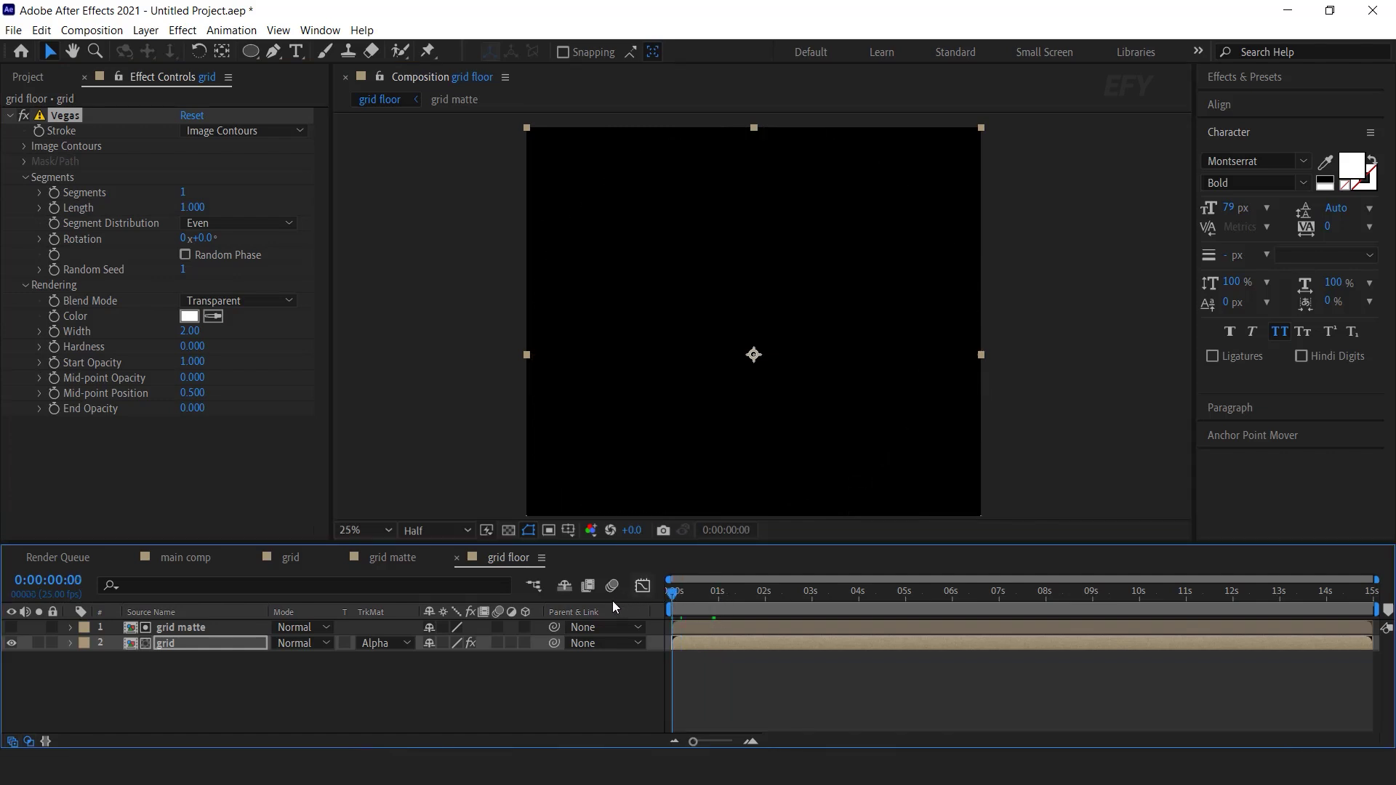
pyautogui.click(55, 207)
pyautogui.moveTo(192, 209); pyautogui.dragTo(14, 208)
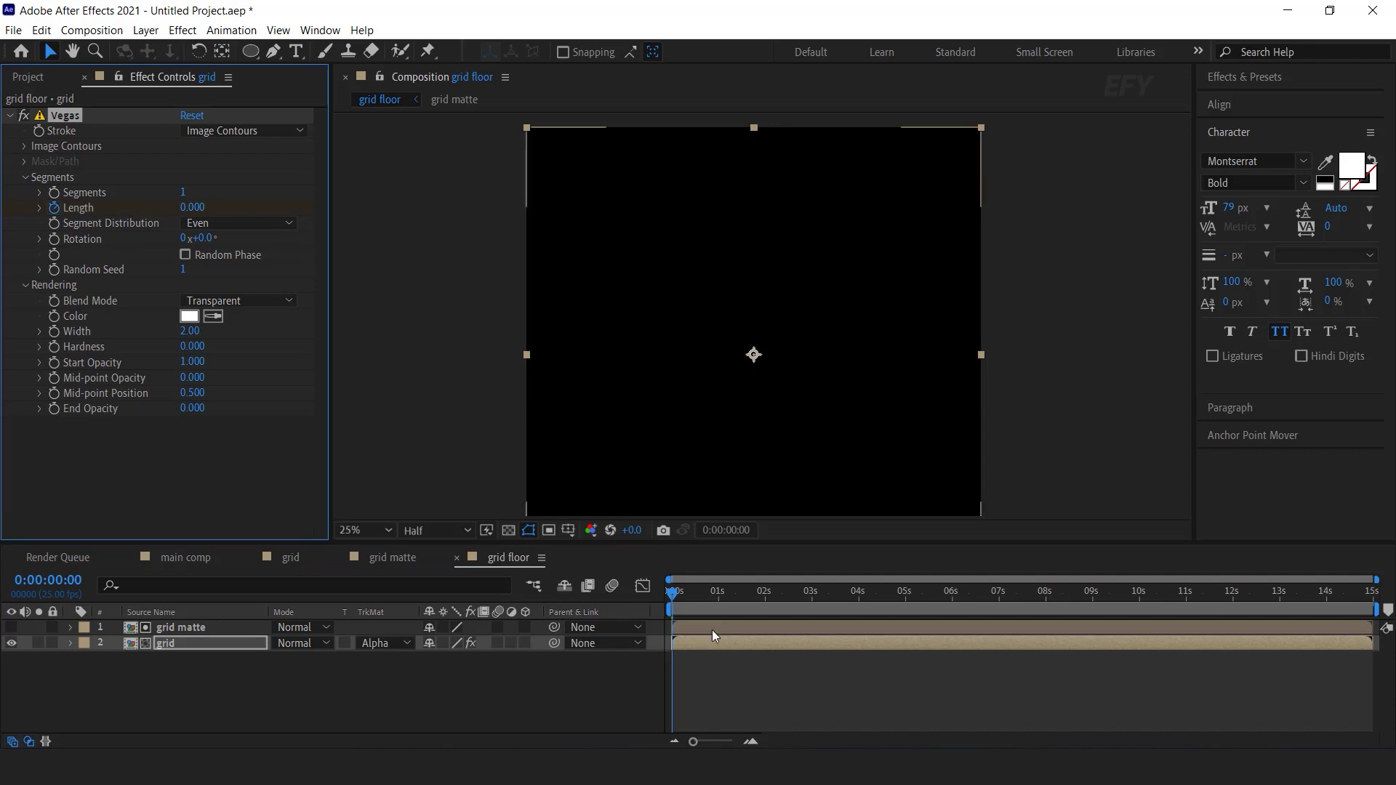
pyautogui.press('u')
pyautogui.moveTo(675, 598); pyautogui.dragTo(772, 604)
pyautogui.click(192, 208)
pyautogui.write('1')
pyautogui.press('Return')
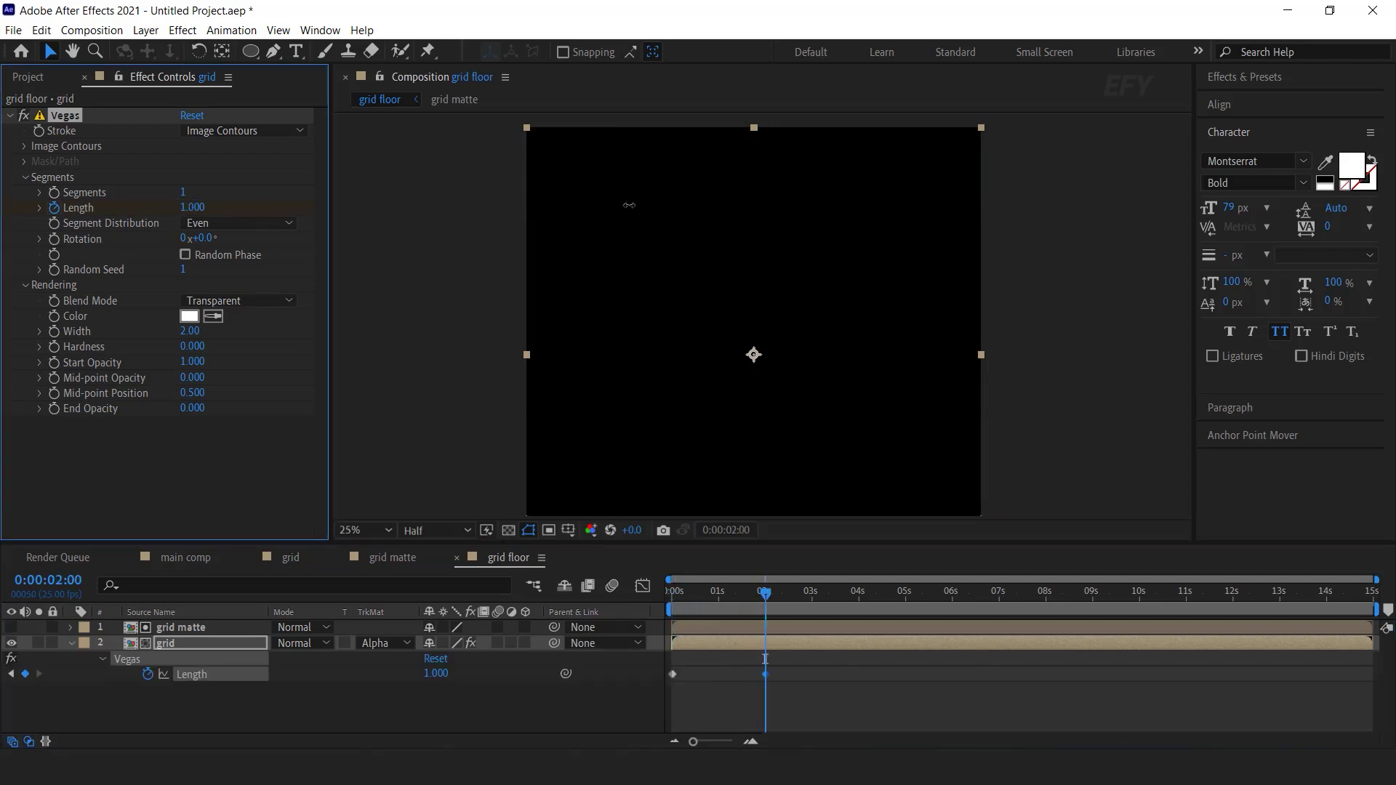
# Step: Play back the Length animation from the start of the grid floor composition
pyautogui.moveTo(739, 594); pyautogui.dragTo(636, 604)
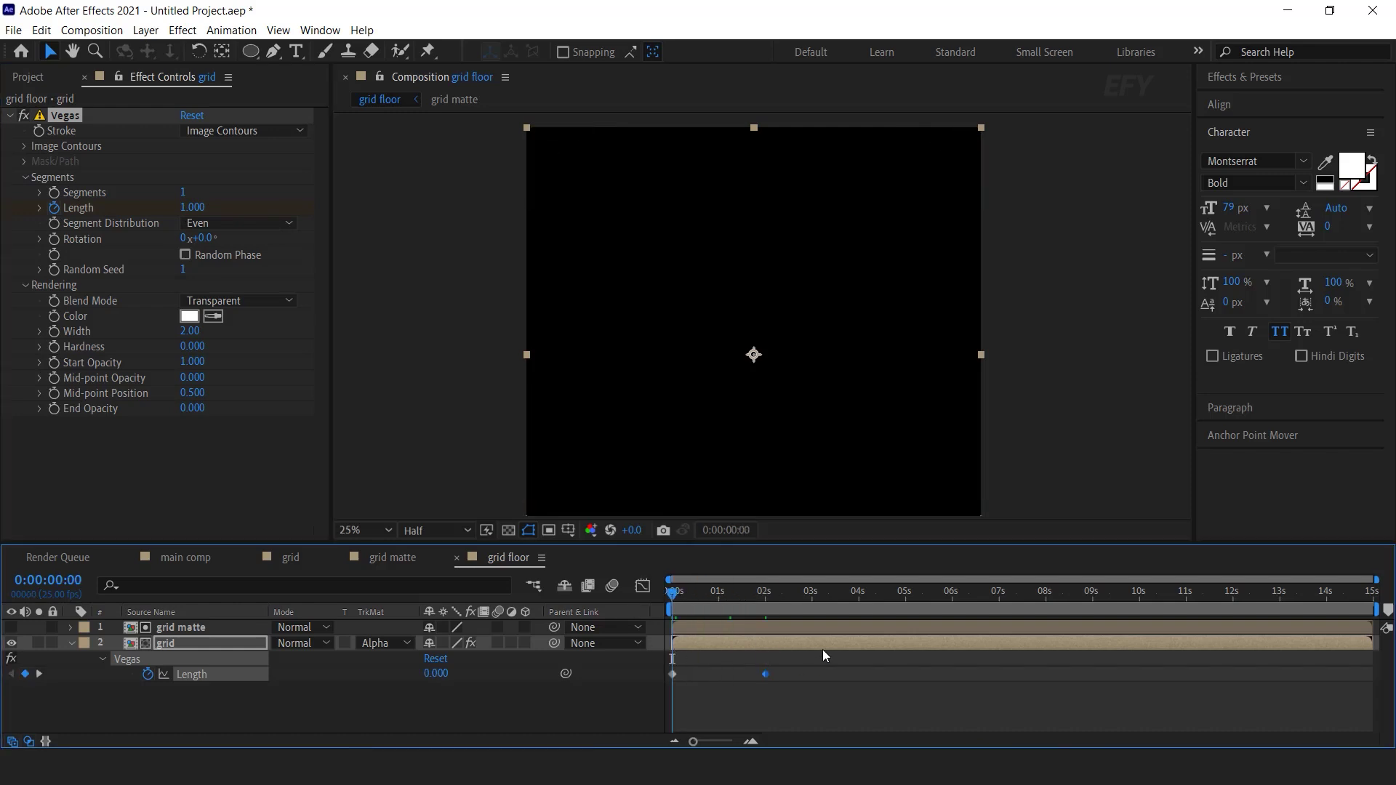
pyautogui.press('space')
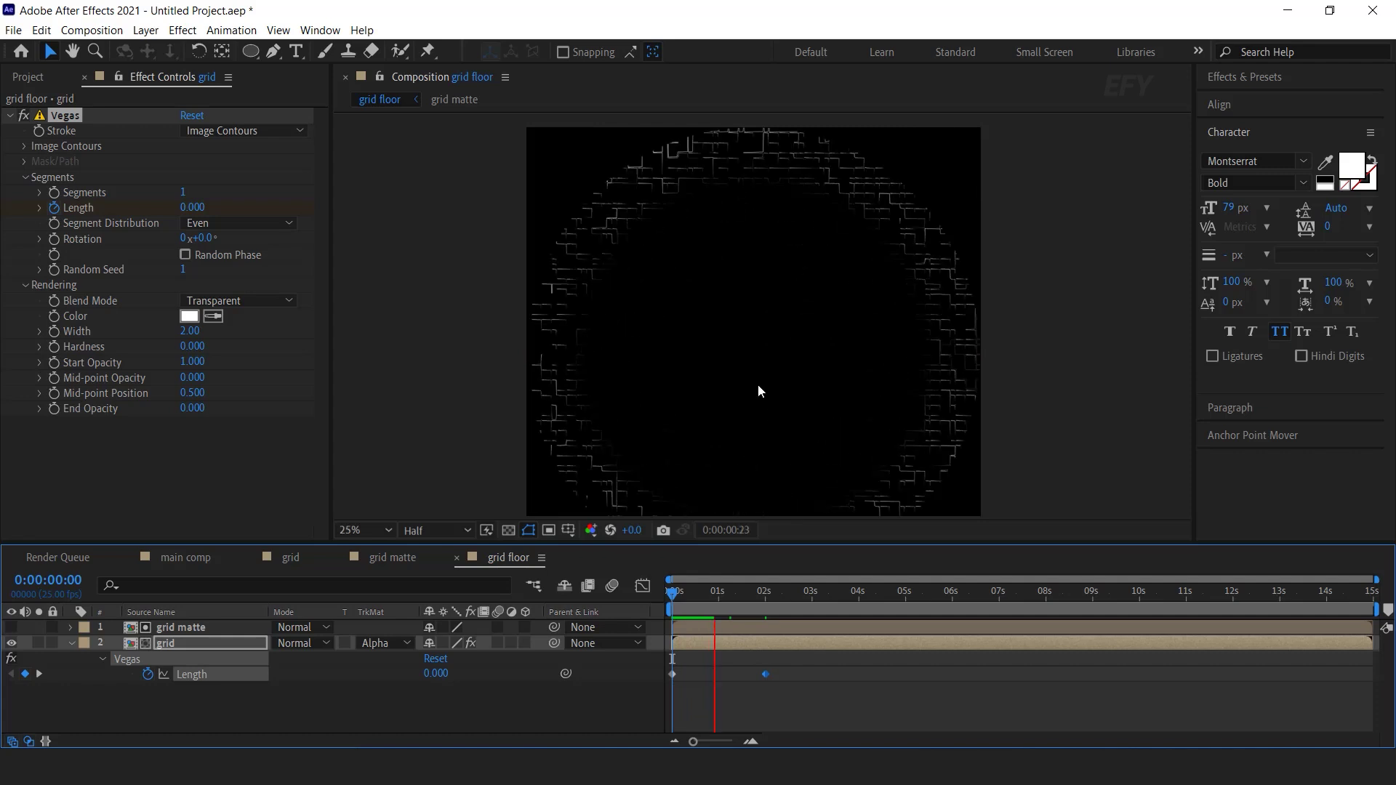
pyautogui.moveTo(687, 592)
pyautogui.mouseDown()
pyautogui.moveTo(731, 598)
pyautogui.moveTo(707, 594)
pyautogui.mouseUp()
pyautogui.click(76, 652)
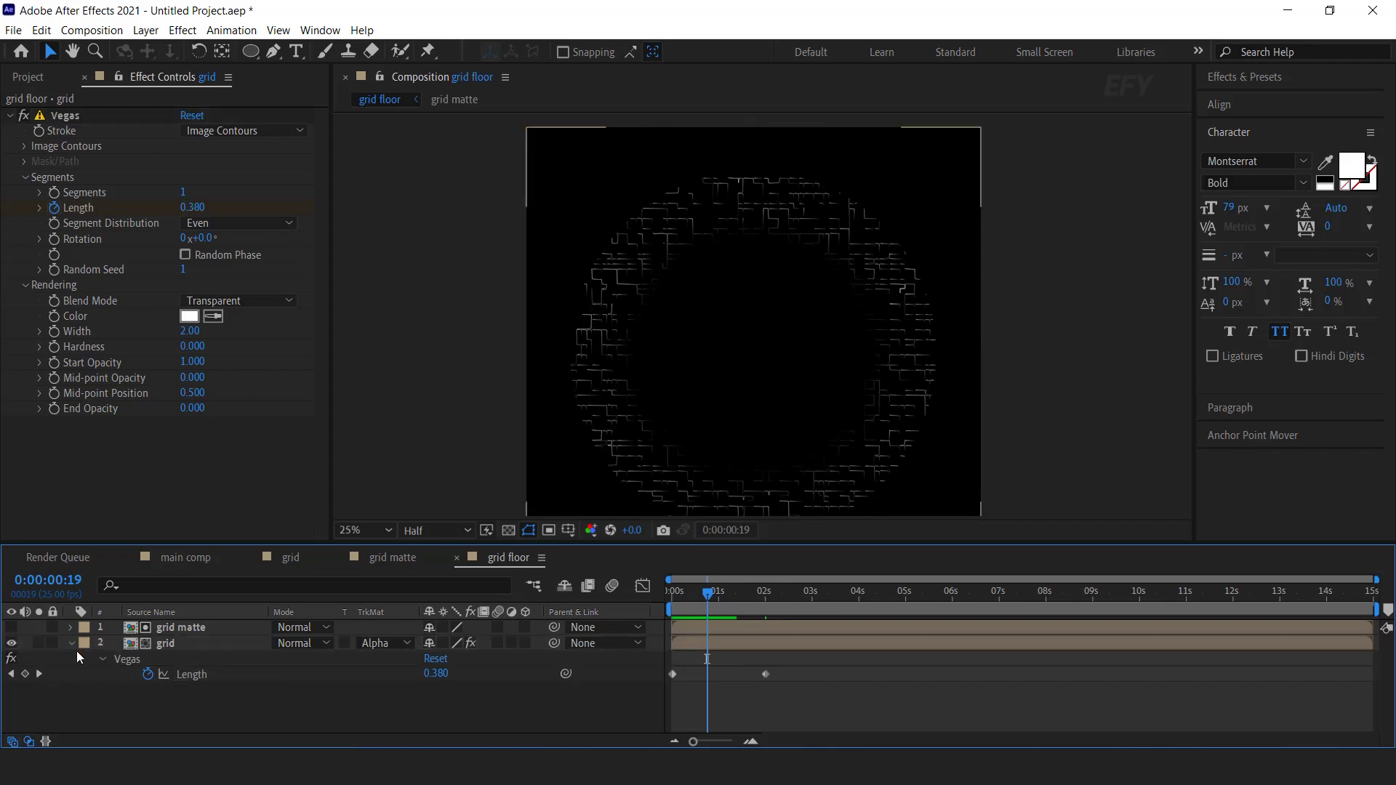
# Step: Add the expression time*100 to the Vegas effect's Rotation on the grid layer
pyautogui.click(82, 239)
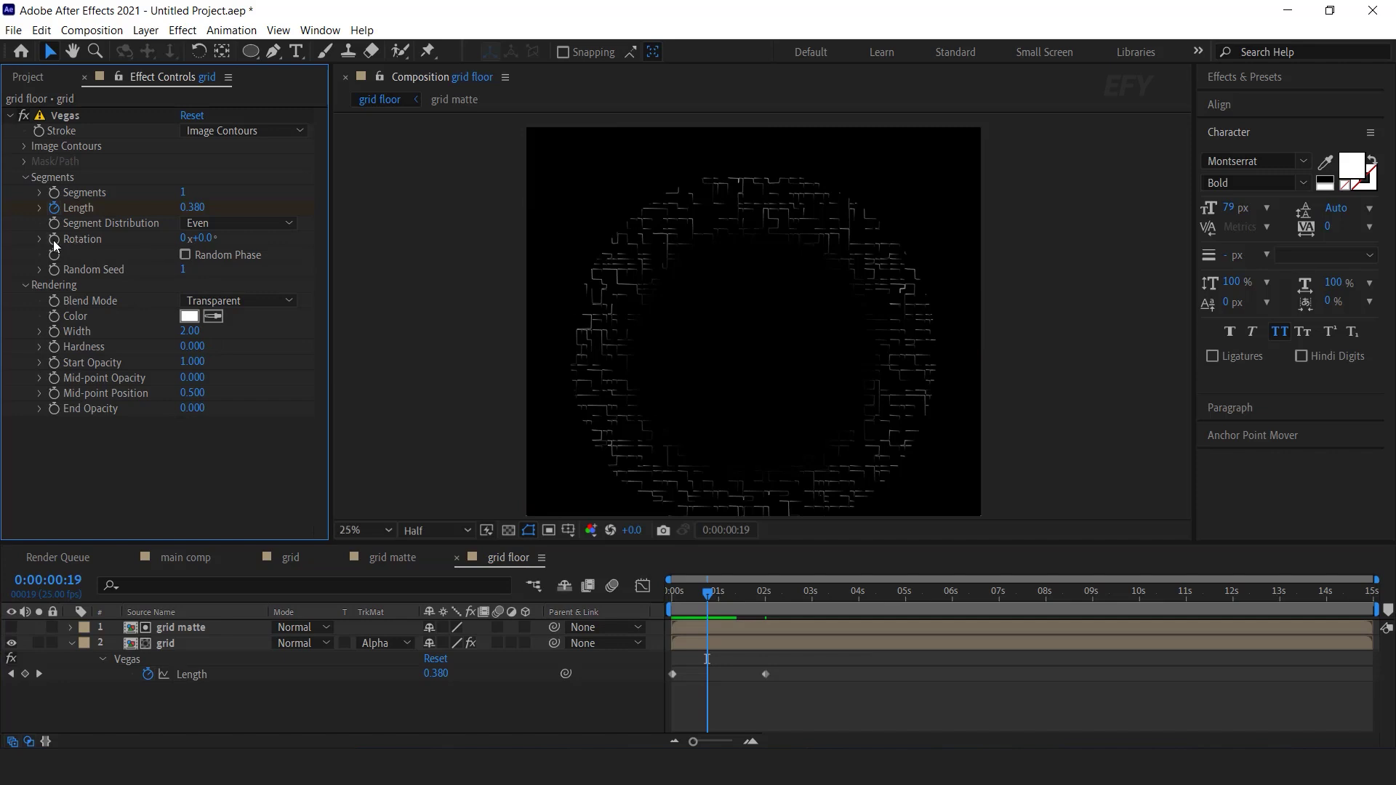
pyautogui.keyDown('alt'); pyautogui.click(54, 243); pyautogui.keyUp('alt')
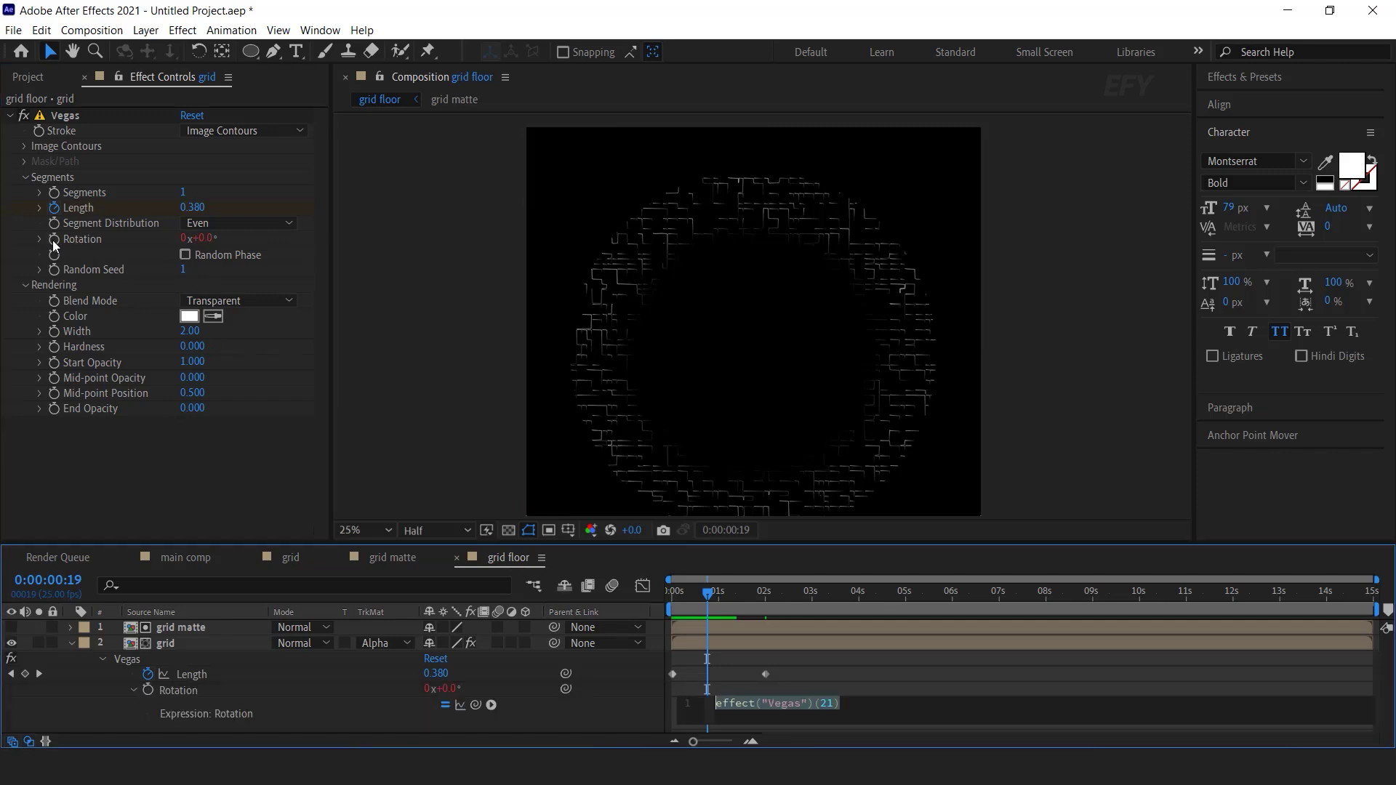
pyautogui.write('time*100')
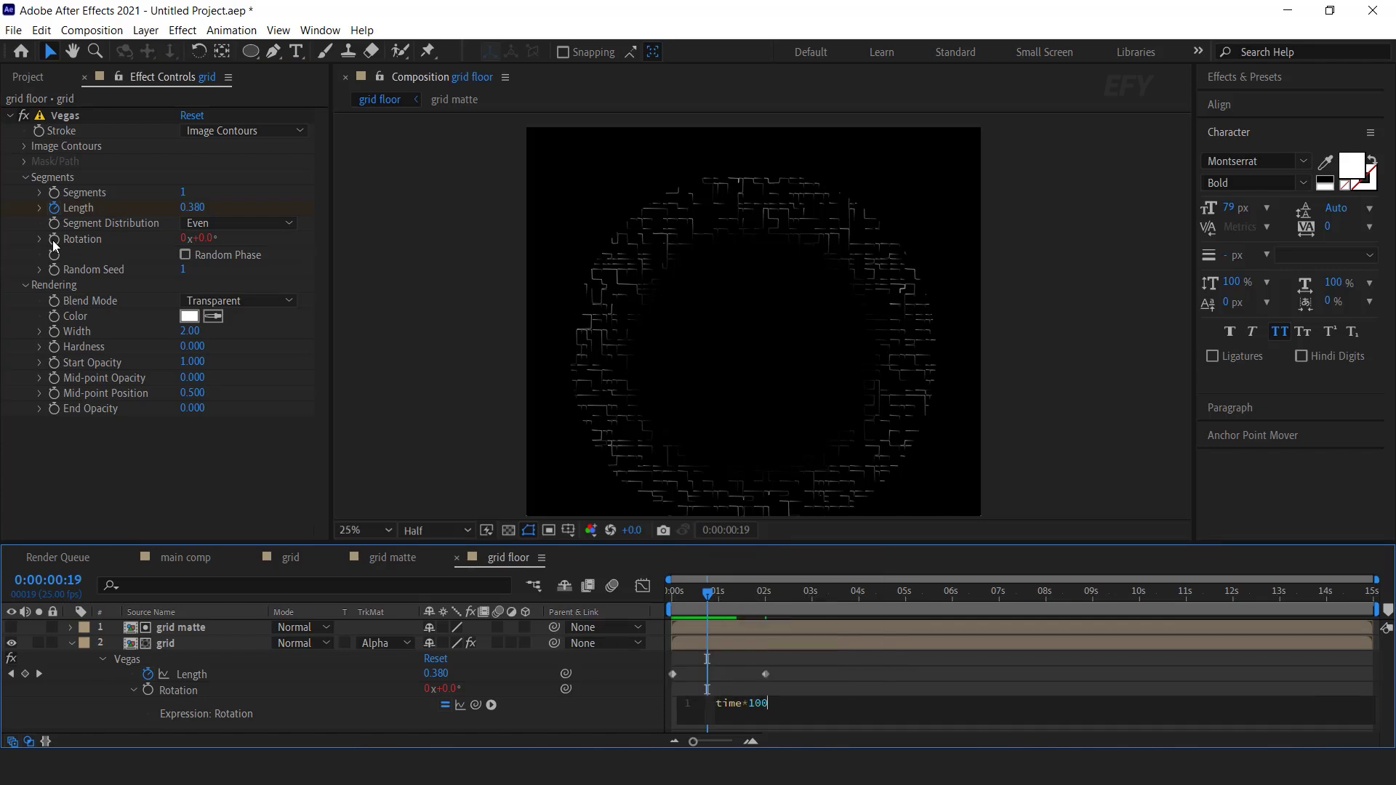
pyautogui.press('KP_Enter')
pyautogui.click(72, 643)
# Step: Preview the rotating grid lines in the grid floor composition from the first frame
pyautogui.moveTo(684, 597); pyautogui.dragTo(668, 593)
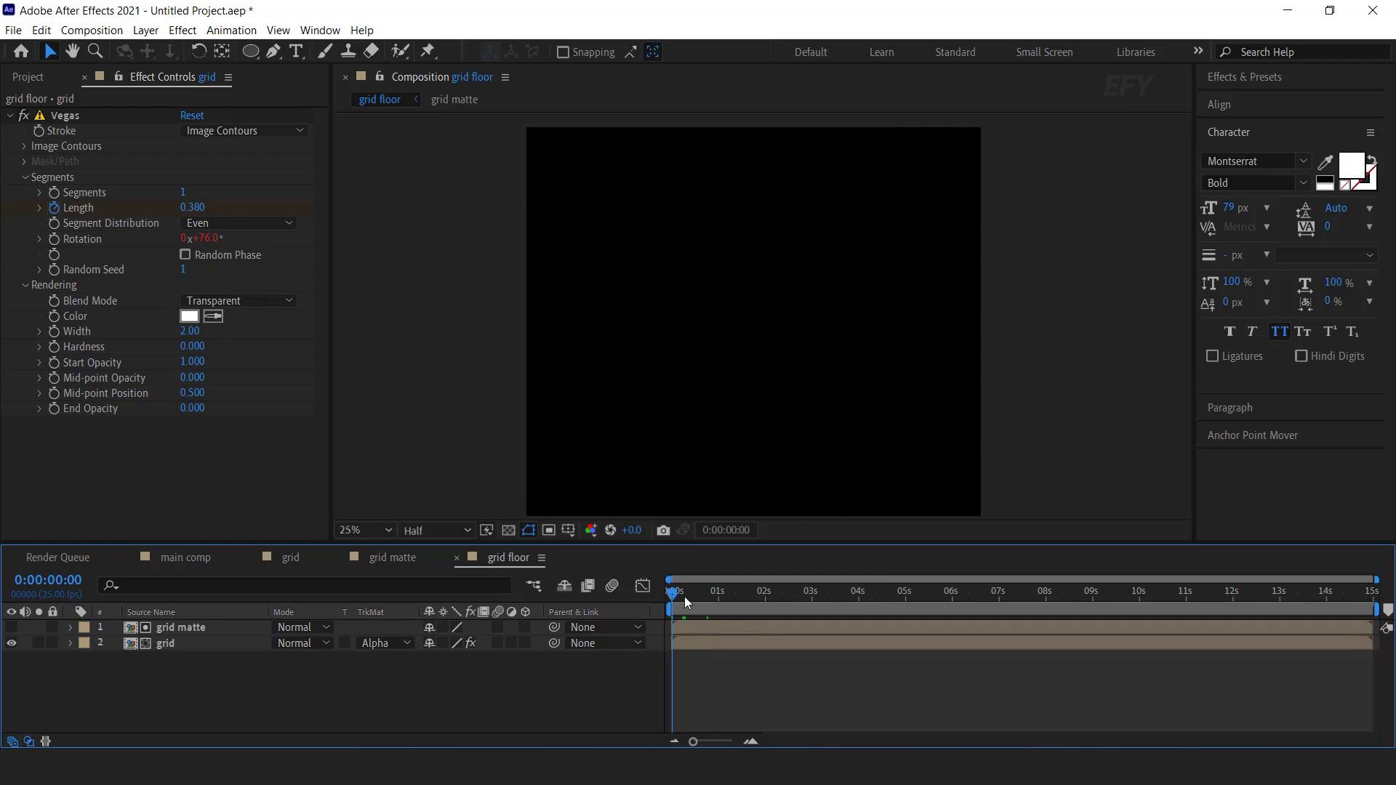
pyautogui.press('space')
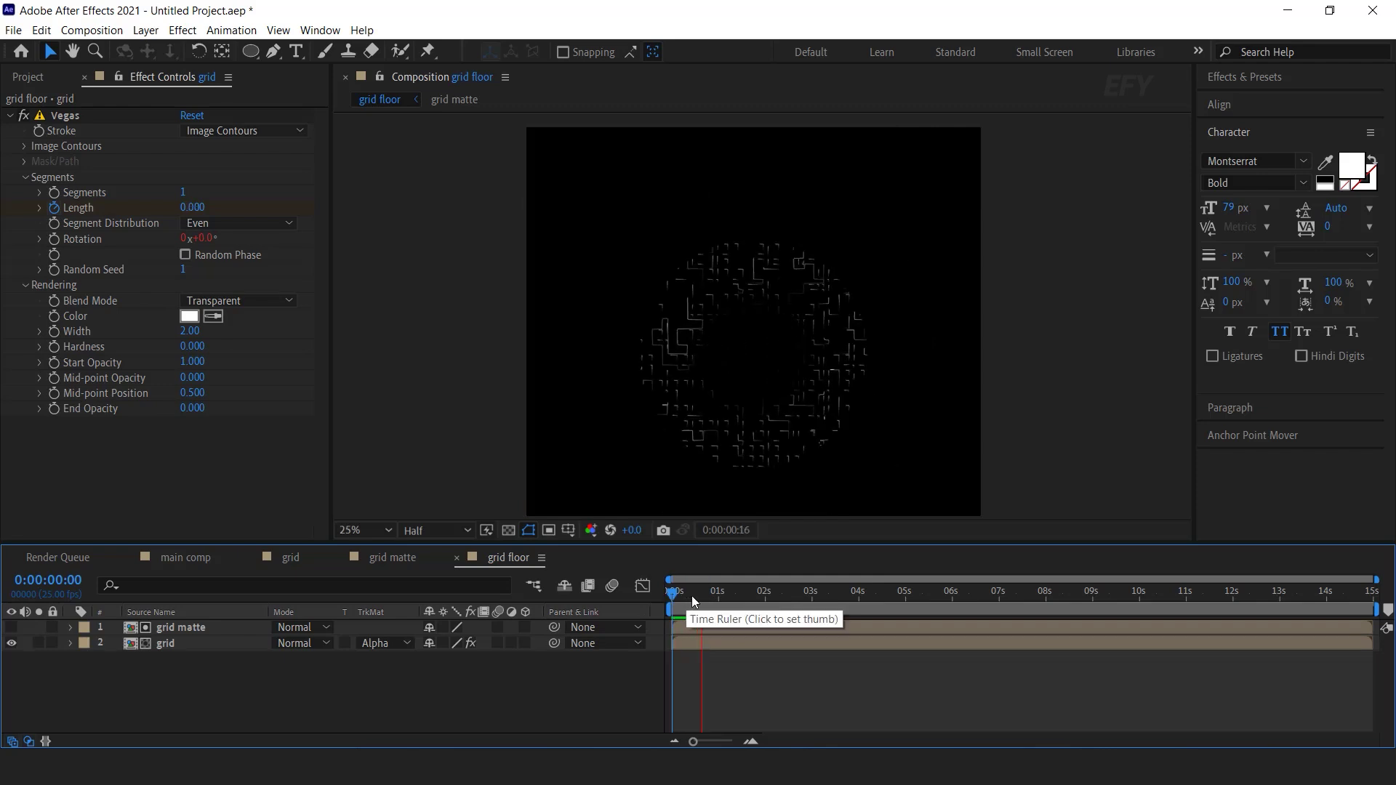
pyautogui.click(697, 596)
pyautogui.moveTo(700, 596); pyautogui.dragTo(650, 600)
# Step: Add the grid floor composition to main comp and turn it into a 3D layer
pyautogui.click(188, 558)
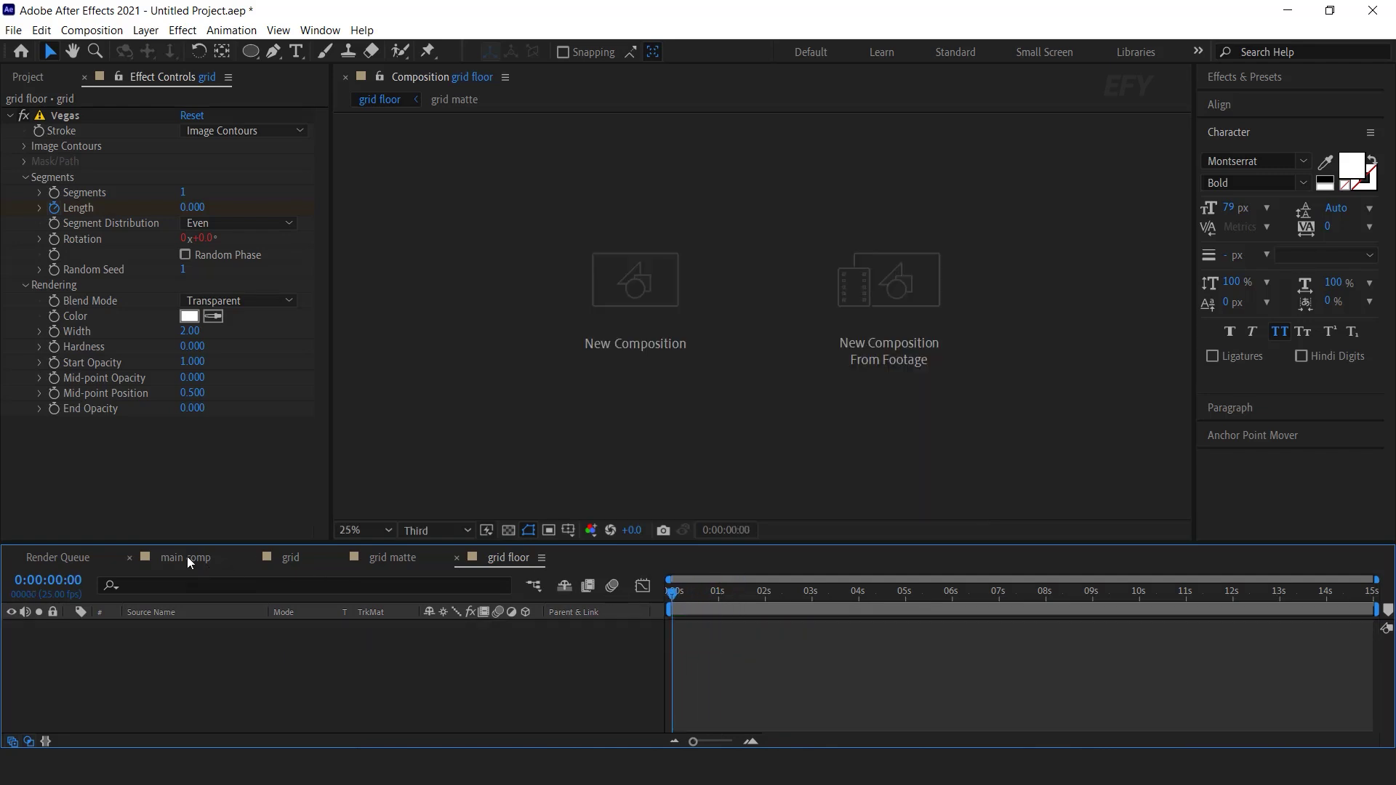
pyautogui.click(29, 77)
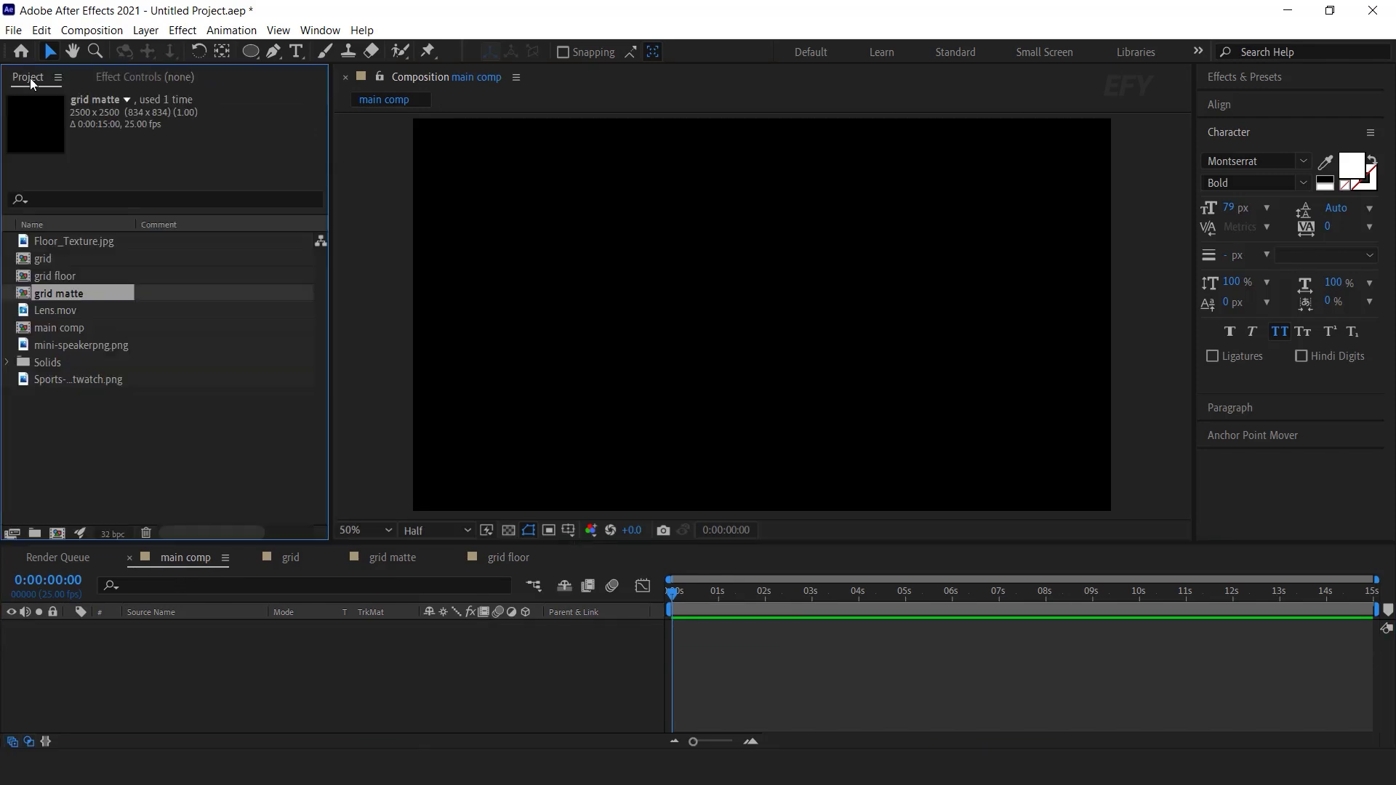
pyautogui.click(121, 456)
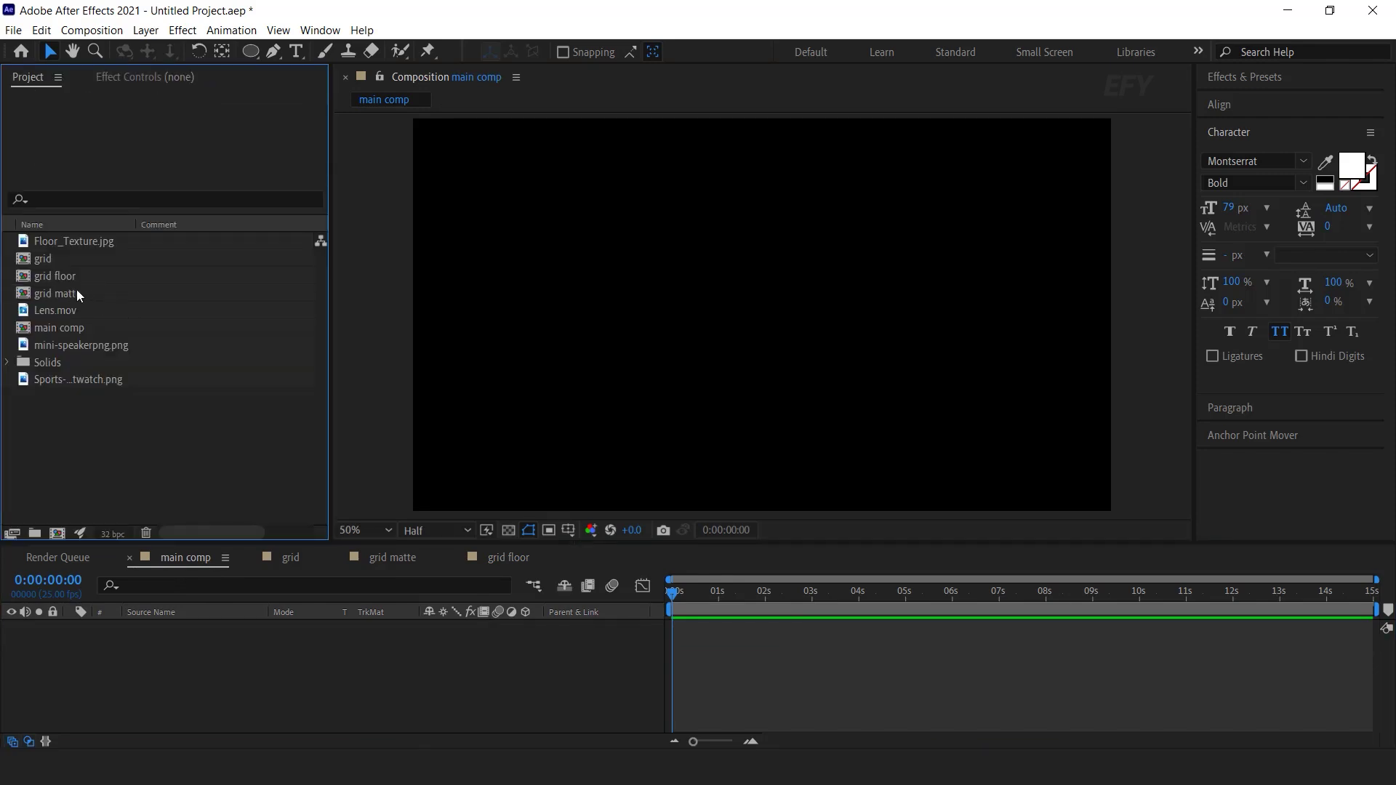
pyautogui.click(57, 278)
pyautogui.moveTo(28, 277); pyautogui.dragTo(216, 670)
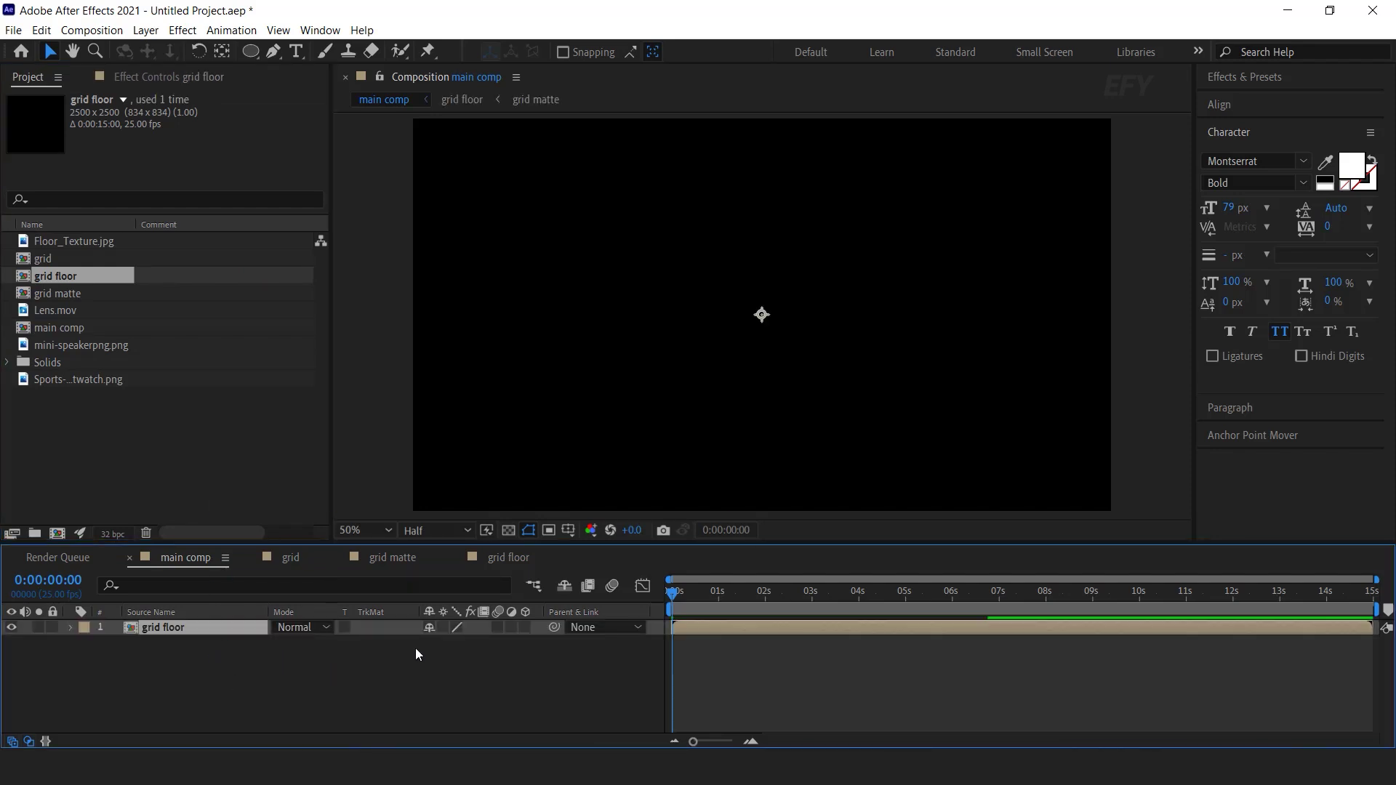
pyautogui.scroll(-2, 805, 369)
pyautogui.click(525, 627)
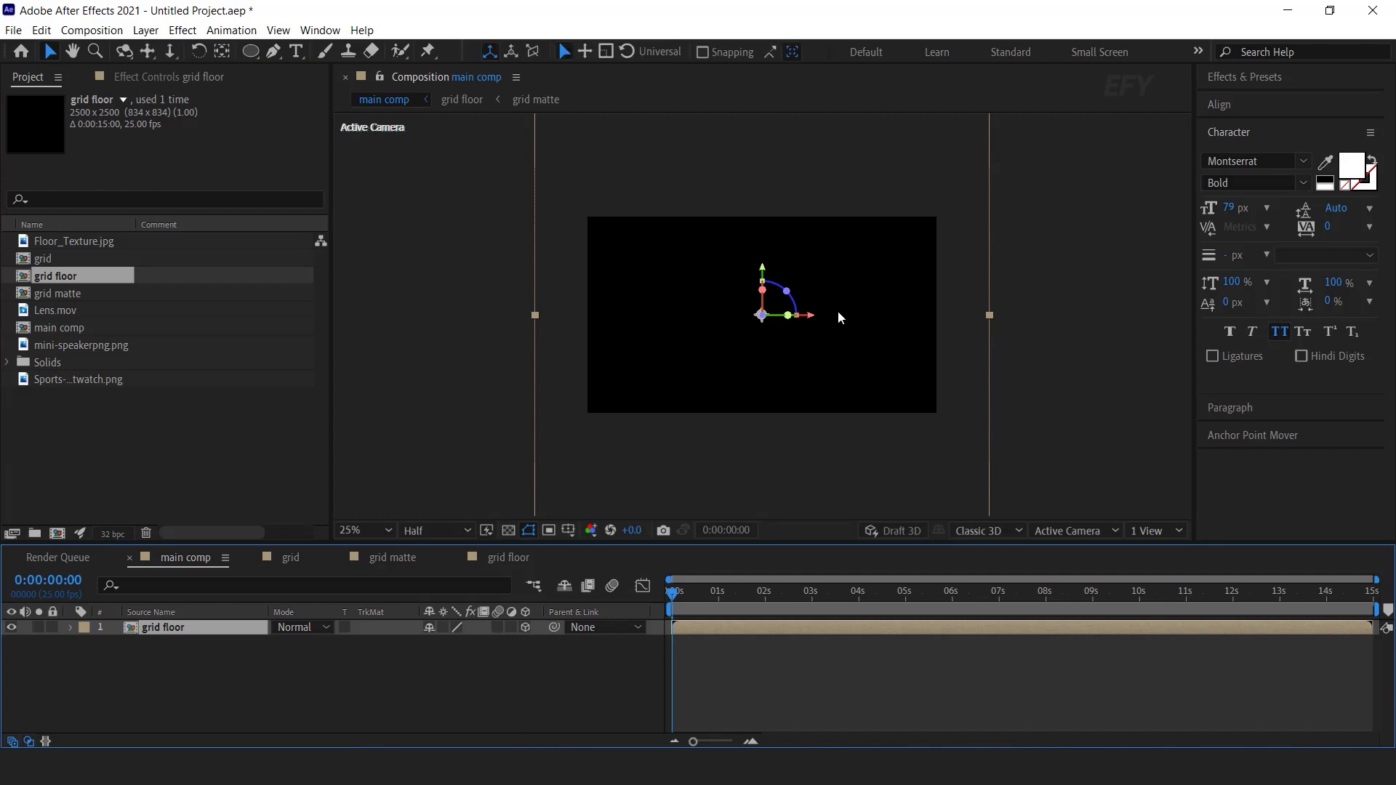
# Step: Set the grid floor layer's X Rotation to -90° so it lies flat
pyautogui.press('.')
pyautogui.press('r')
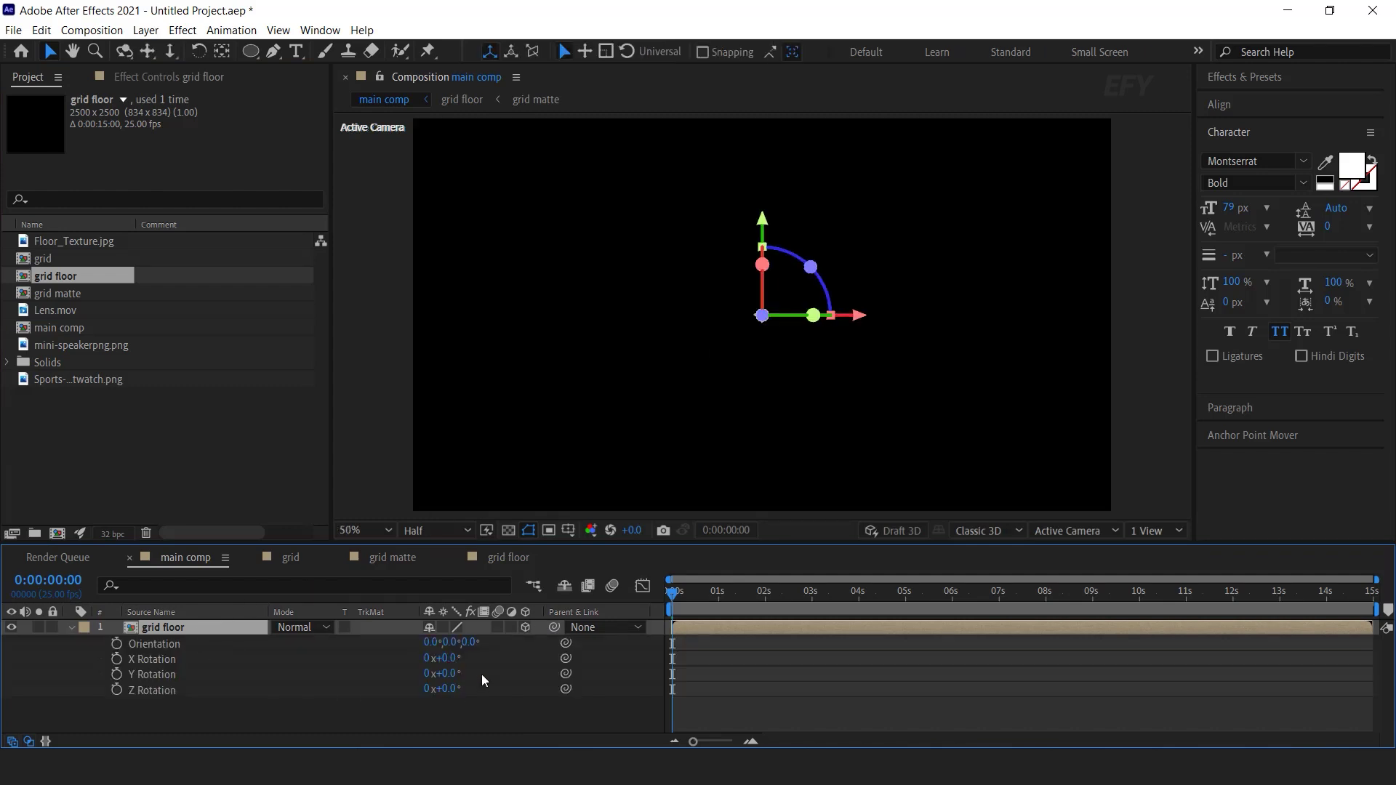
pyautogui.moveTo(452, 658); pyautogui.dragTo(445, 659)
pyautogui.click(453, 659)
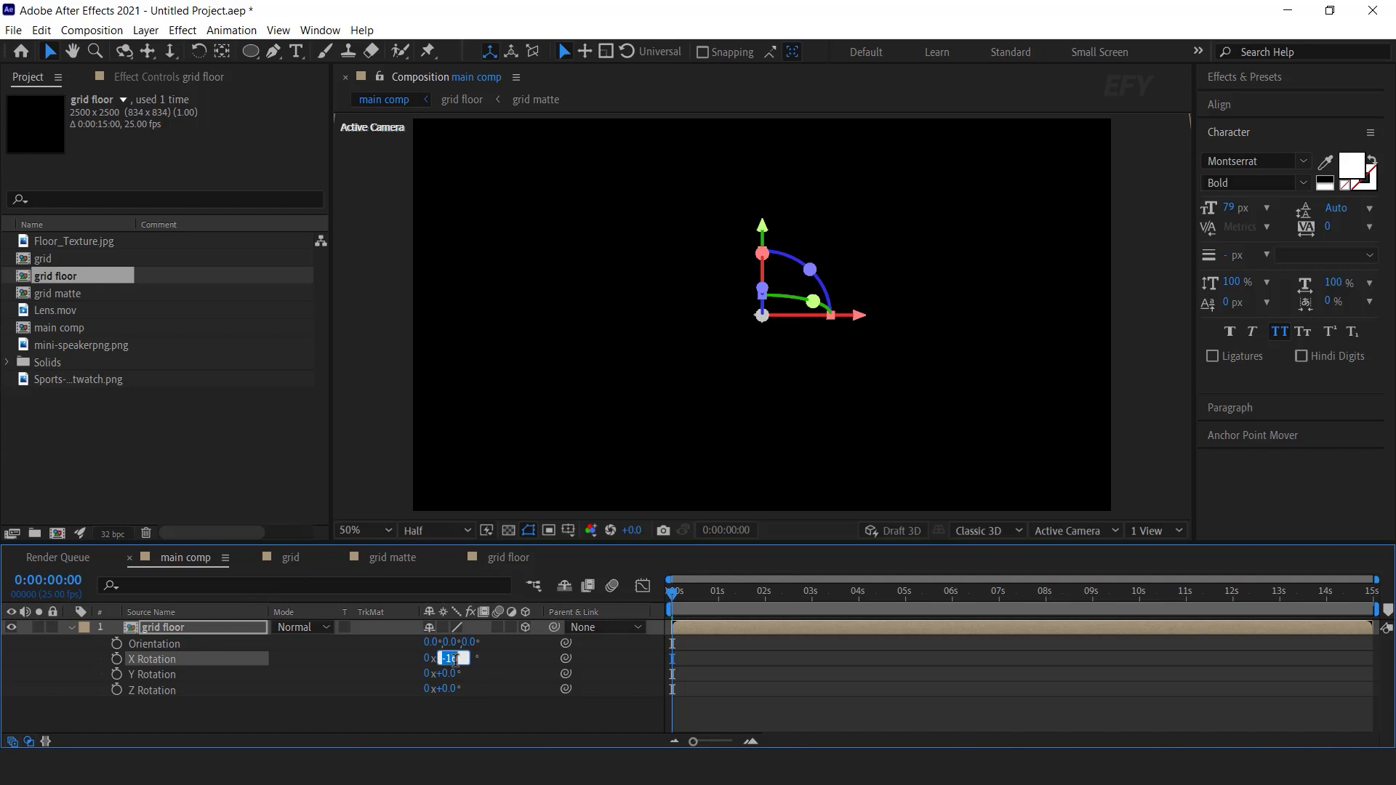
pyautogui.write('-90')
pyautogui.press('Return')
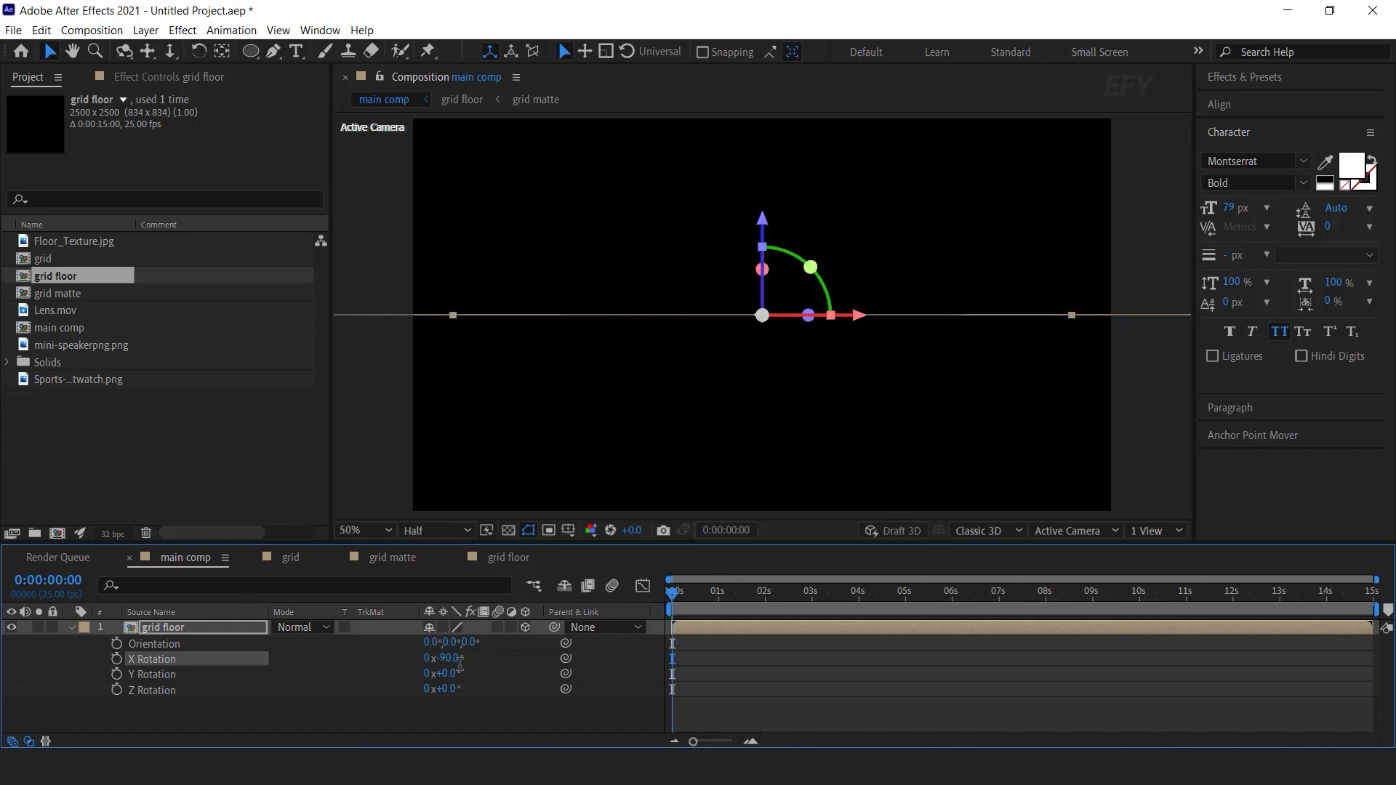
# Step: Lower the grid floor layer below the frame's centre and push it back in depth
pyautogui.moveTo(785, 232); pyautogui.dragTo(773, 382)
pyautogui.scroll(-2, 774, 382)
pyautogui.scroll(2, 773, 382)
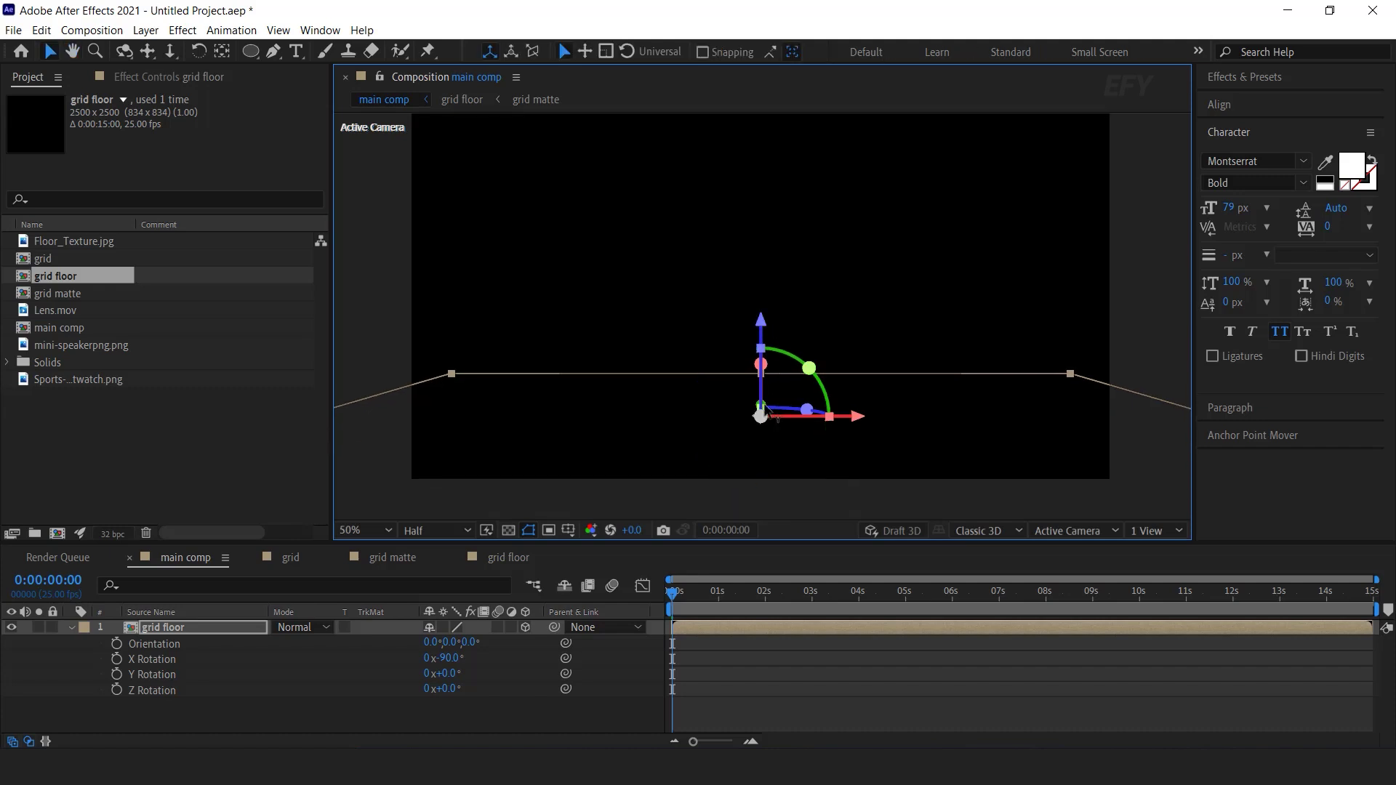
pyautogui.moveTo(771, 396); pyautogui.dragTo(809, 271)
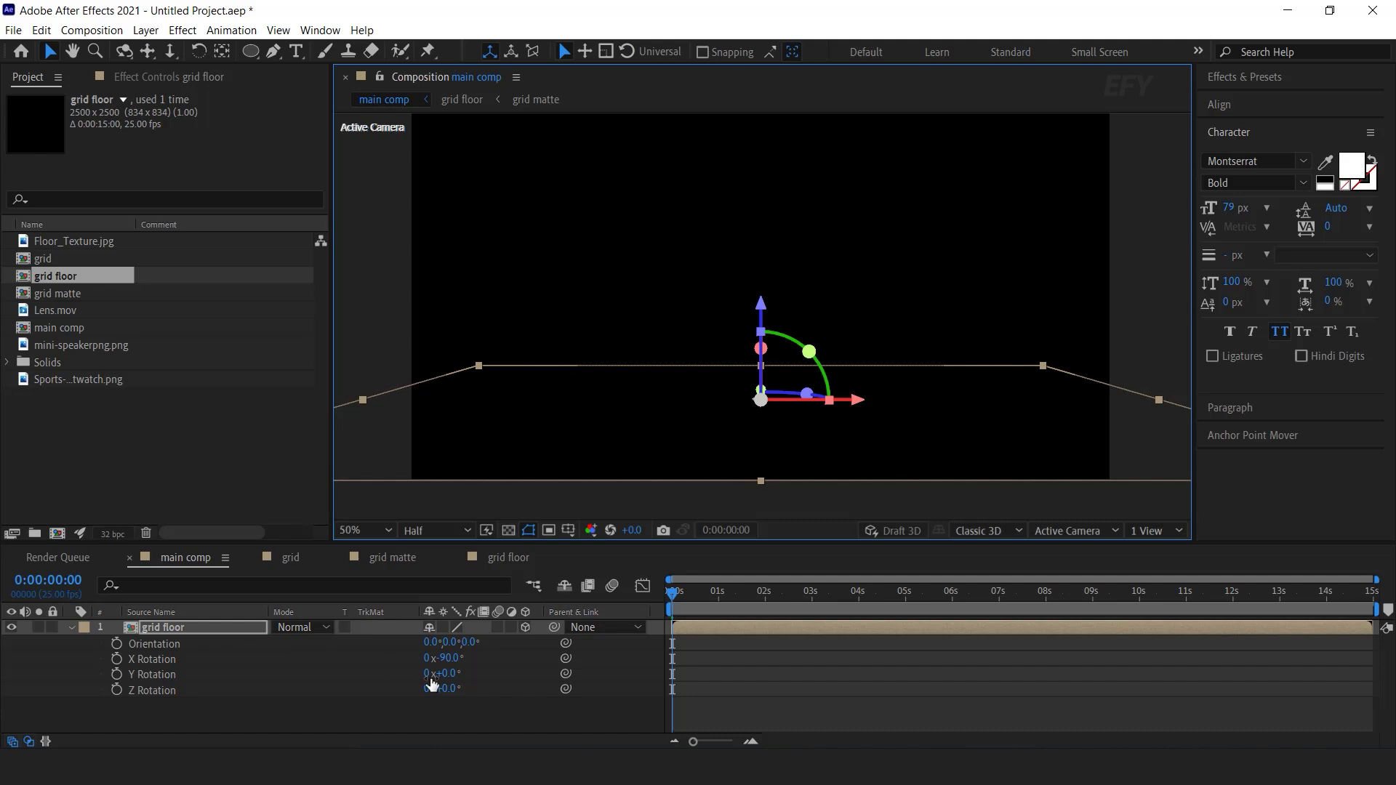
# Step: Scale the grid floor layer to 139% and move it slightly farther back, checking it at frame 17
pyautogui.press('s')
pyautogui.moveTo(494, 653); pyautogui.dragTo(523, 653)
pyautogui.press('space')
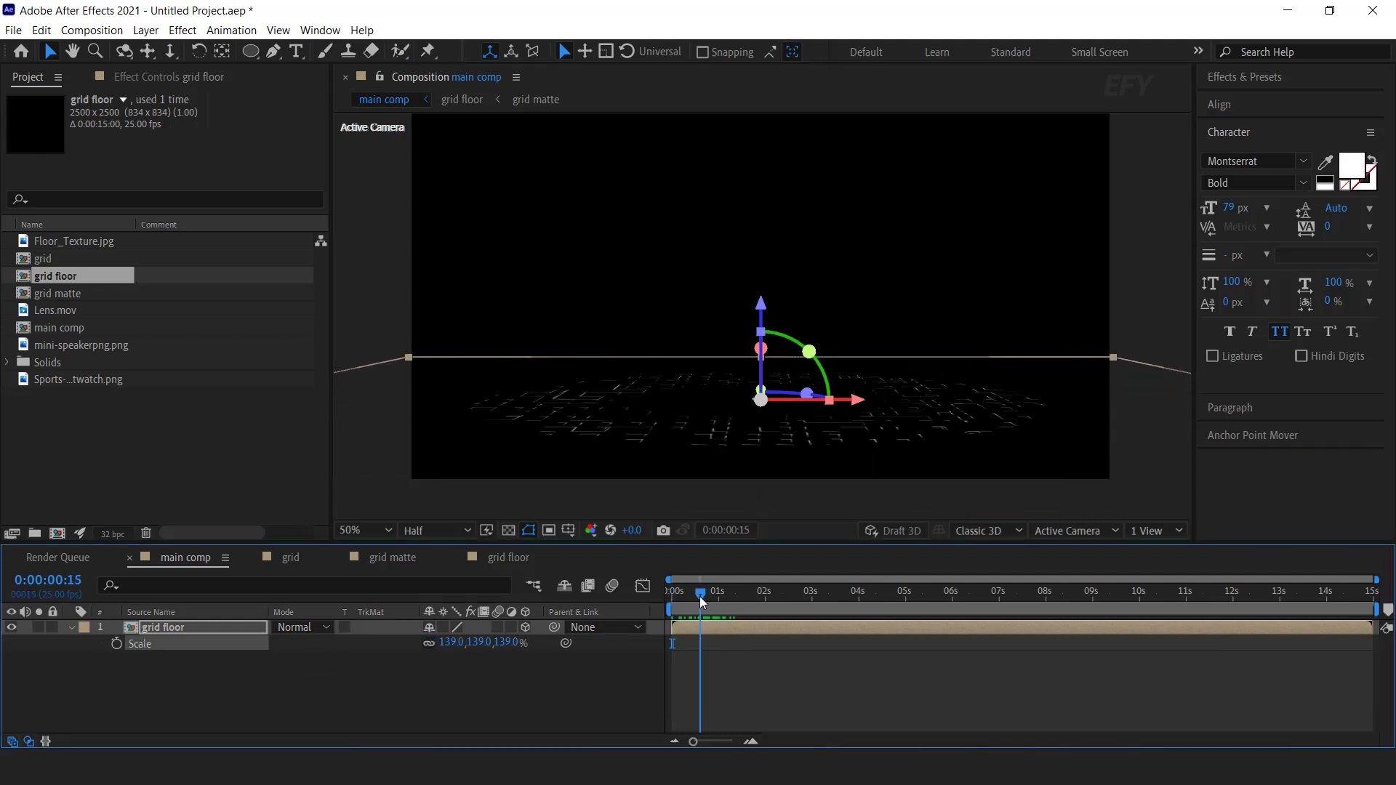
pyautogui.moveTo(762, 389); pyautogui.dragTo(756, 263)
pyautogui.click(716, 593)
pyautogui.moveTo(720, 596)
pyautogui.mouseDown()
pyautogui.moveTo(743, 595)
pyautogui.moveTo(703, 594)
pyautogui.mouseUp()
# Step: Apply the Tint effect to the grid floor layer
pyautogui.click(567, 698)
pyautogui.click(86, 632)
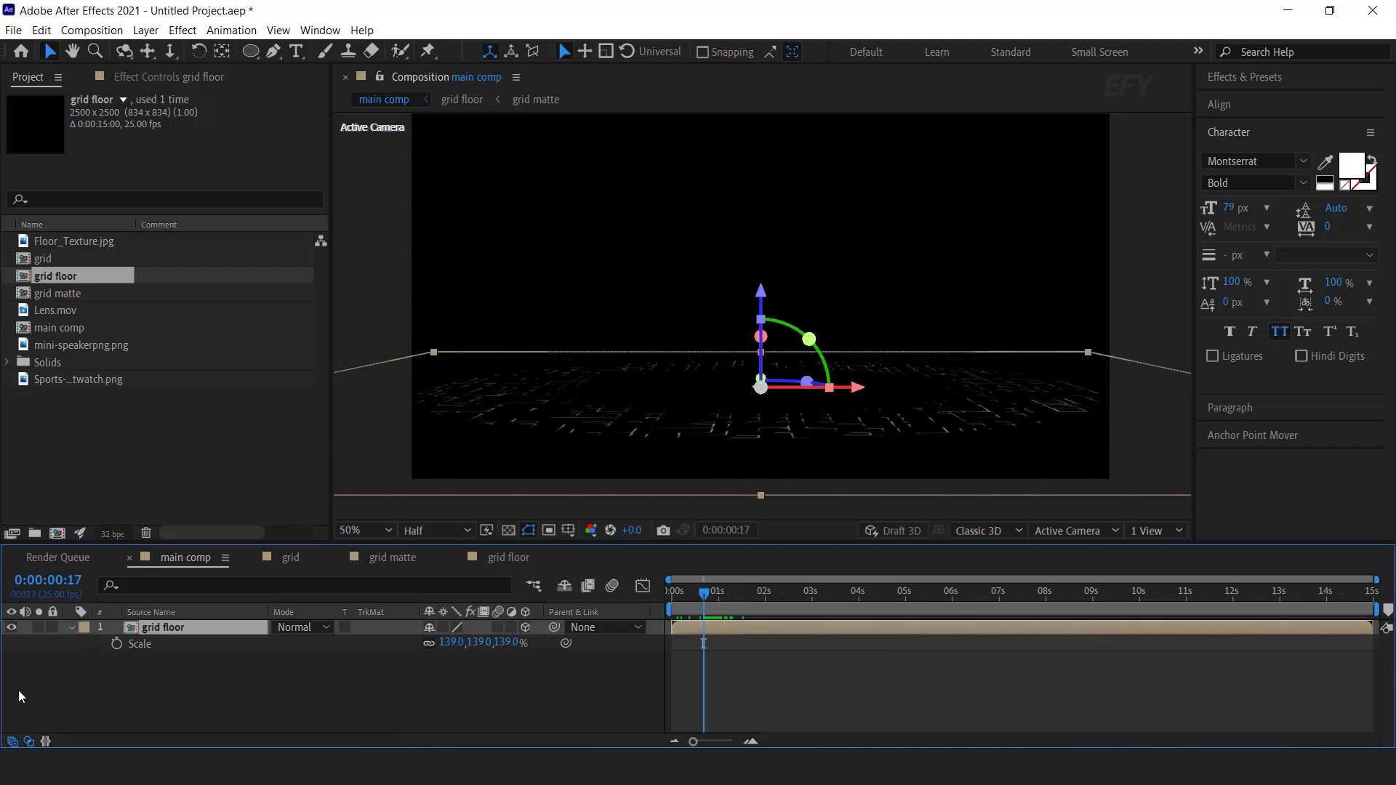
pyautogui.click(70, 630)
pyautogui.hotkey('ctrl', 'space')
pyautogui.write('tint')
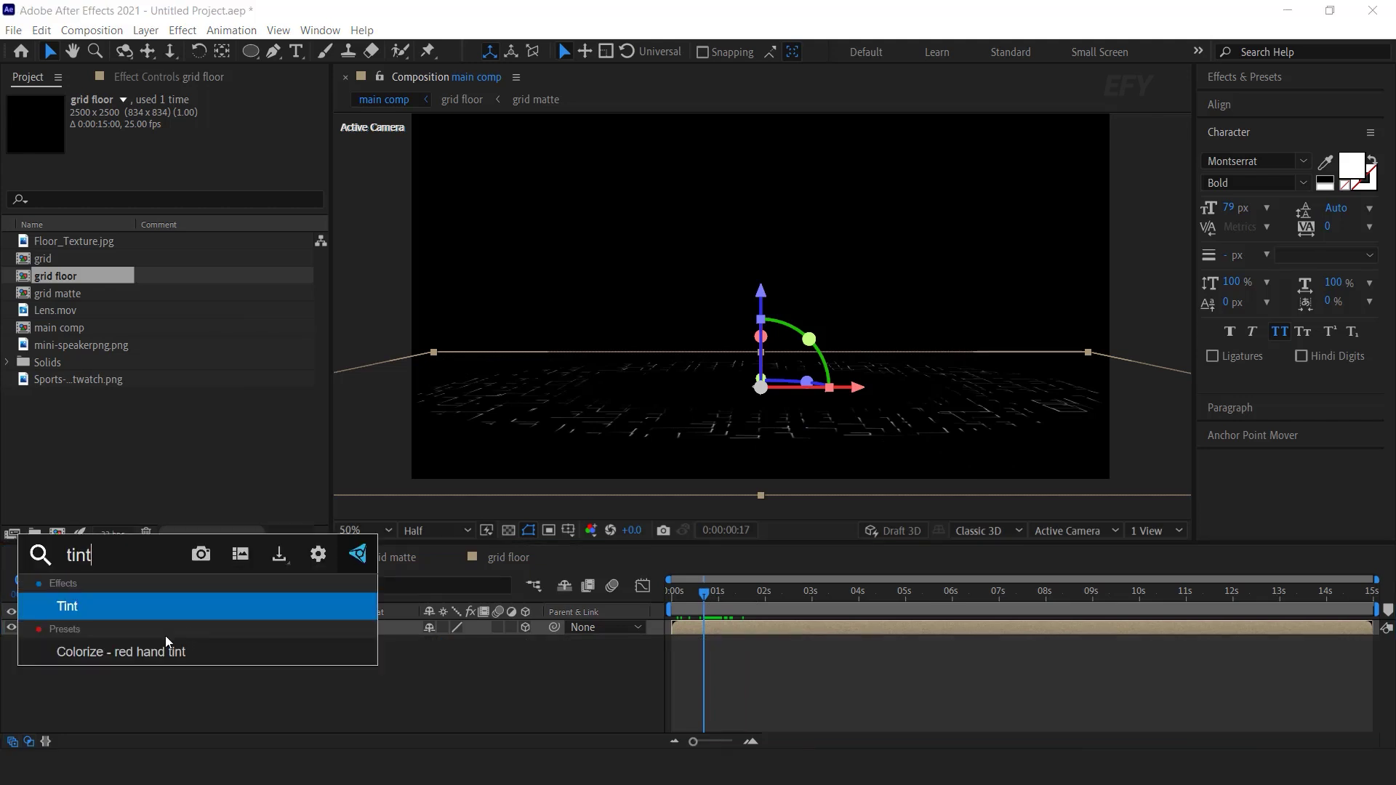
pyautogui.click(93, 618)
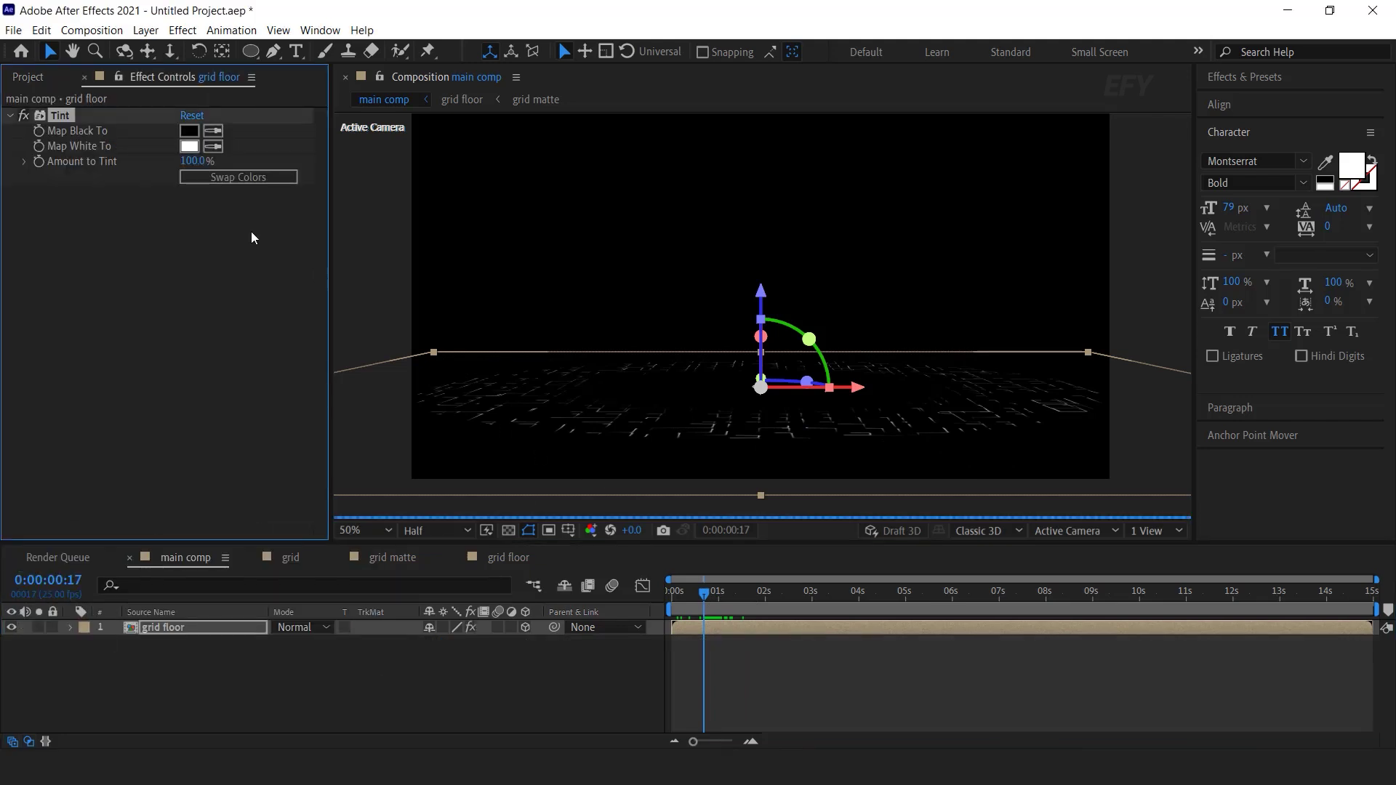
# Step: Set the Tint effect's Map White To color to purple 7C02D5
pyautogui.click(189, 147)
pyautogui.click(325, 231)
pyautogui.click(298, 229)
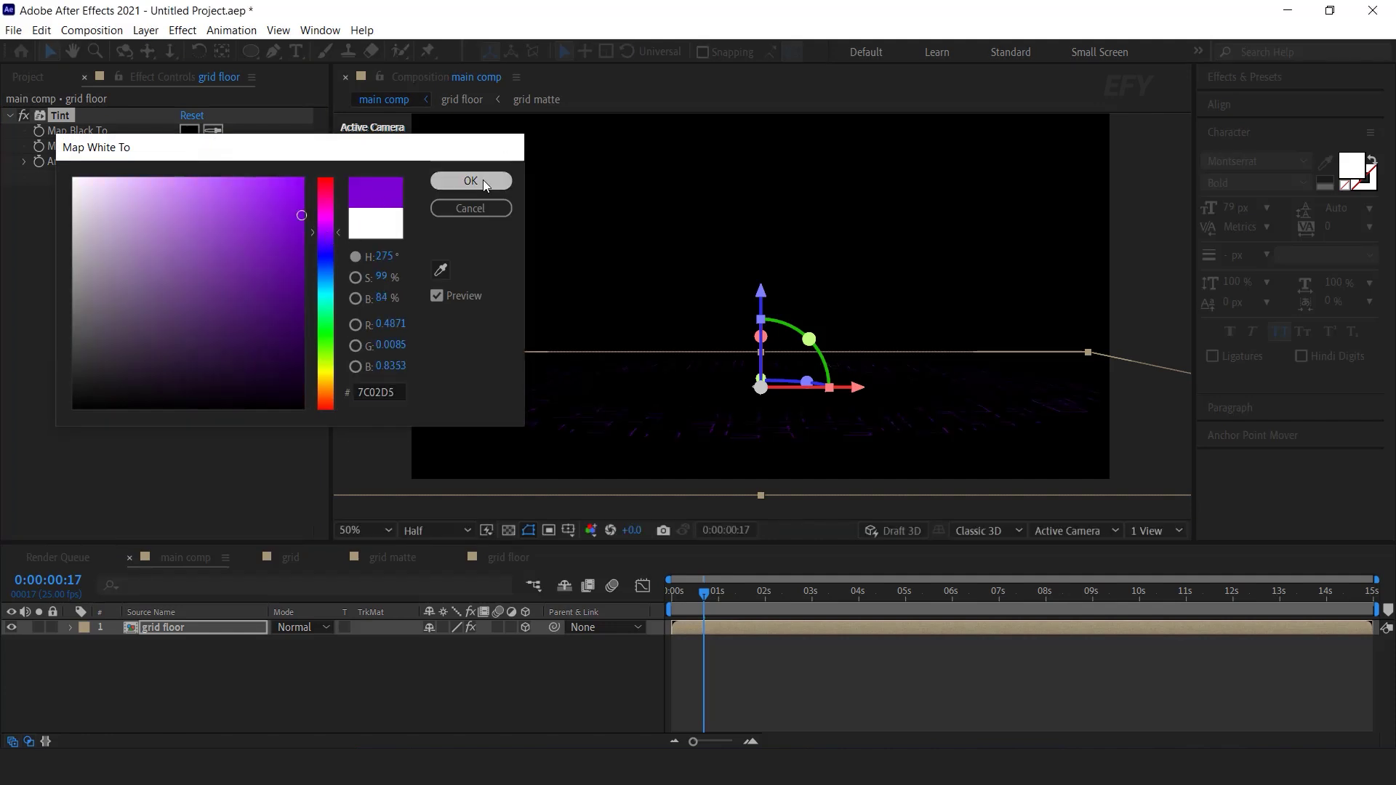
pyautogui.click(480, 181)
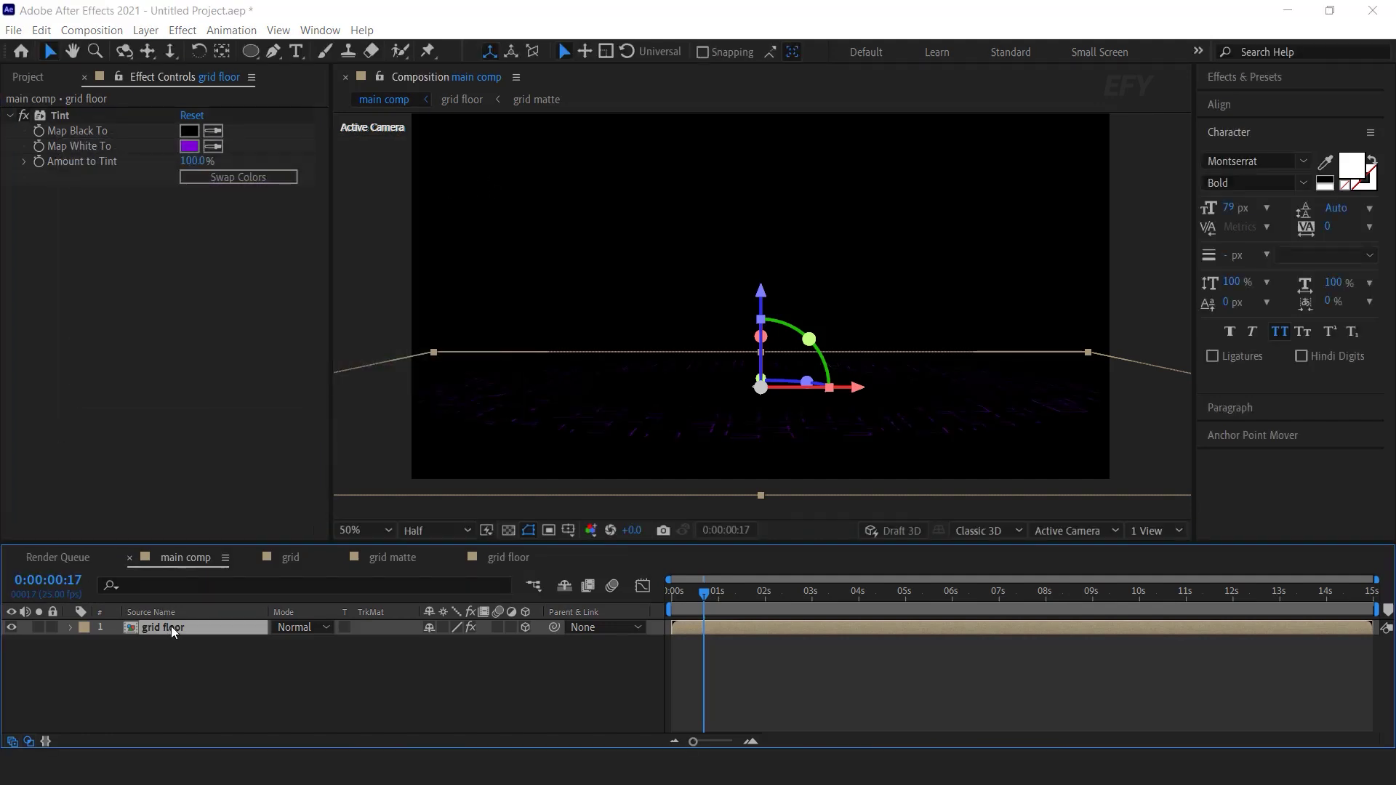
# Step: Apply the Glow effect to the grid floor layer
pyautogui.hotkey('ctrl', 'space')
pyautogui.write('glow')
pyautogui.press('Return')
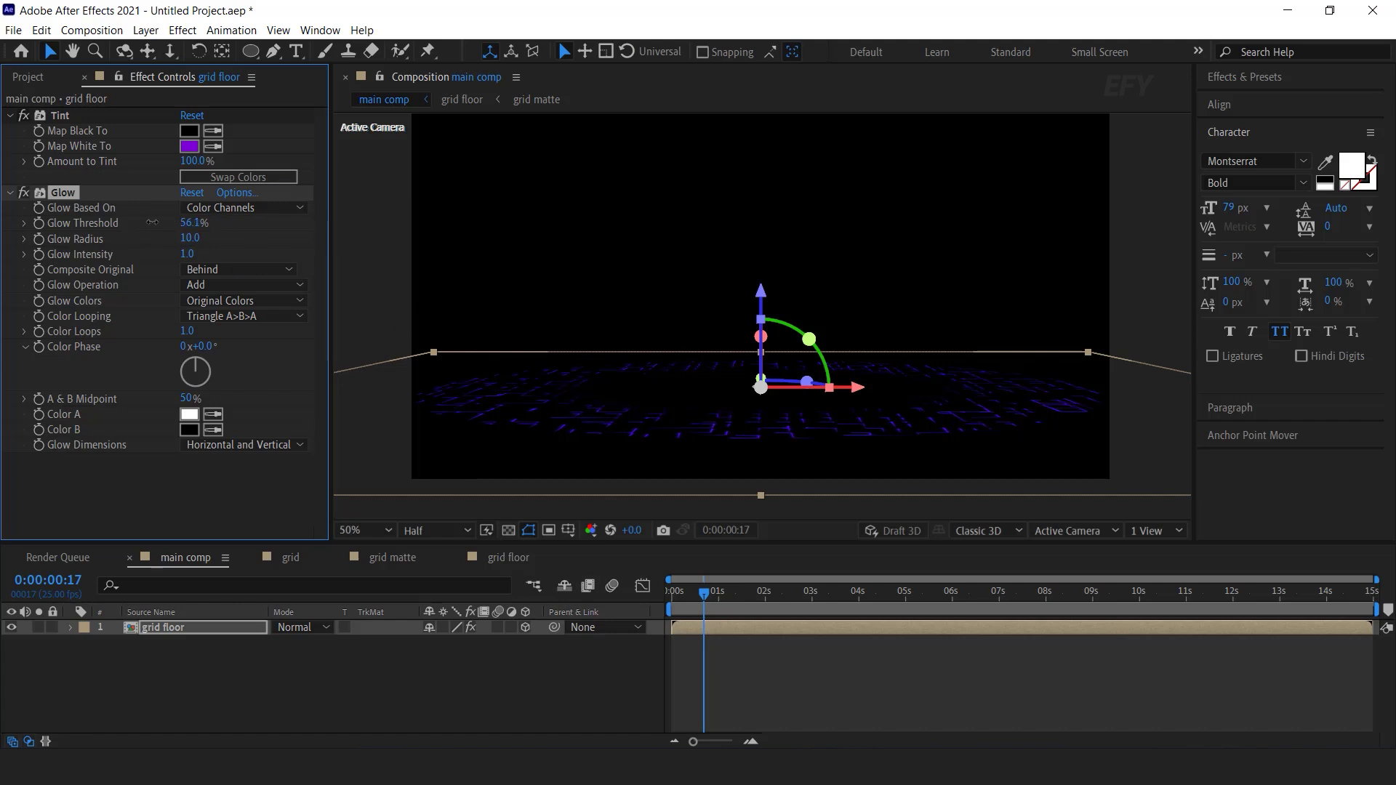
# Step: Set the Glow effect's Threshold to 20% and its Radius to 20
pyautogui.click(189, 237)
pyautogui.write('25')
pyautogui.press('Return')
pyautogui.moveTo(189, 238); pyautogui.dragTo(176, 241)
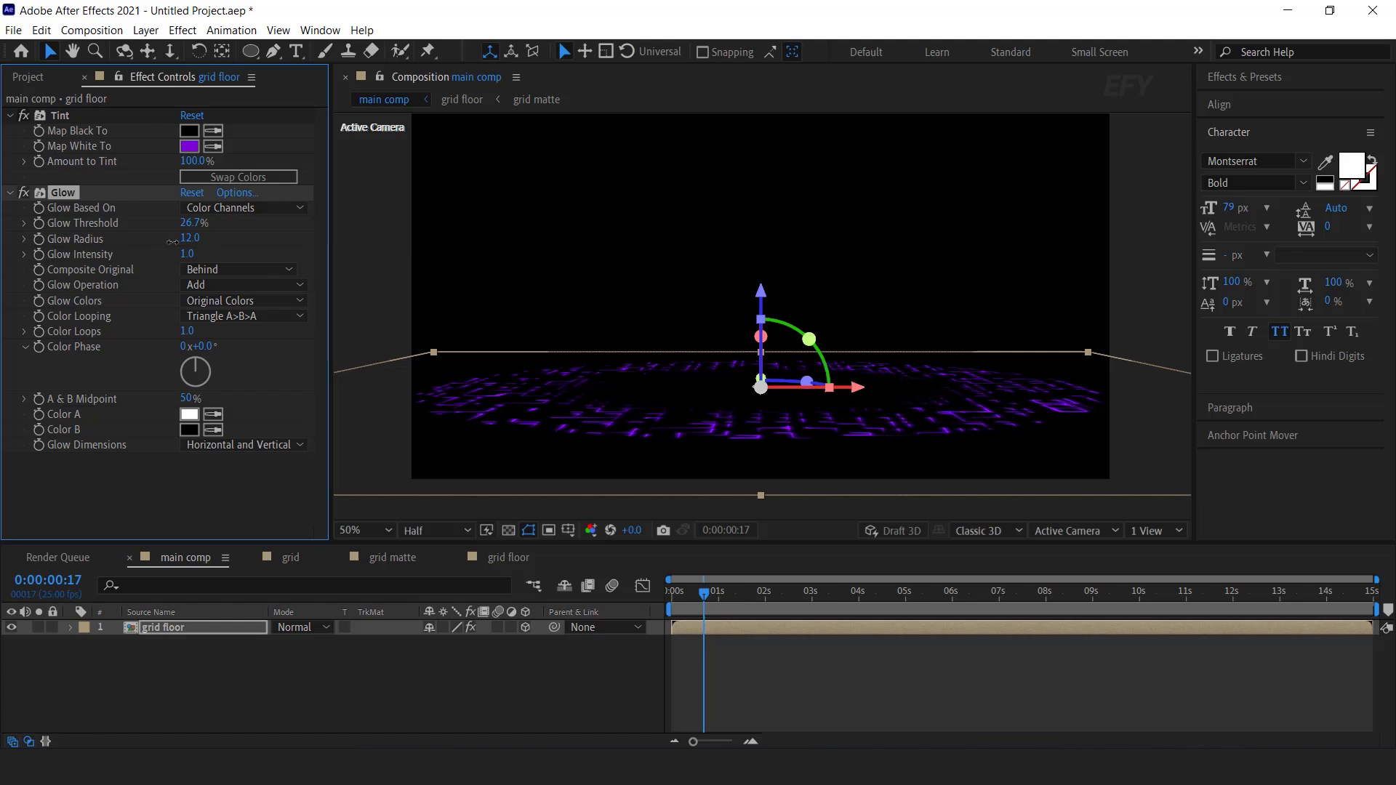
pyautogui.click(190, 223)
pyautogui.write('20')
pyautogui.press('Return')
pyautogui.click(189, 240)
pyautogui.write('20')
pyautogui.press('Return')
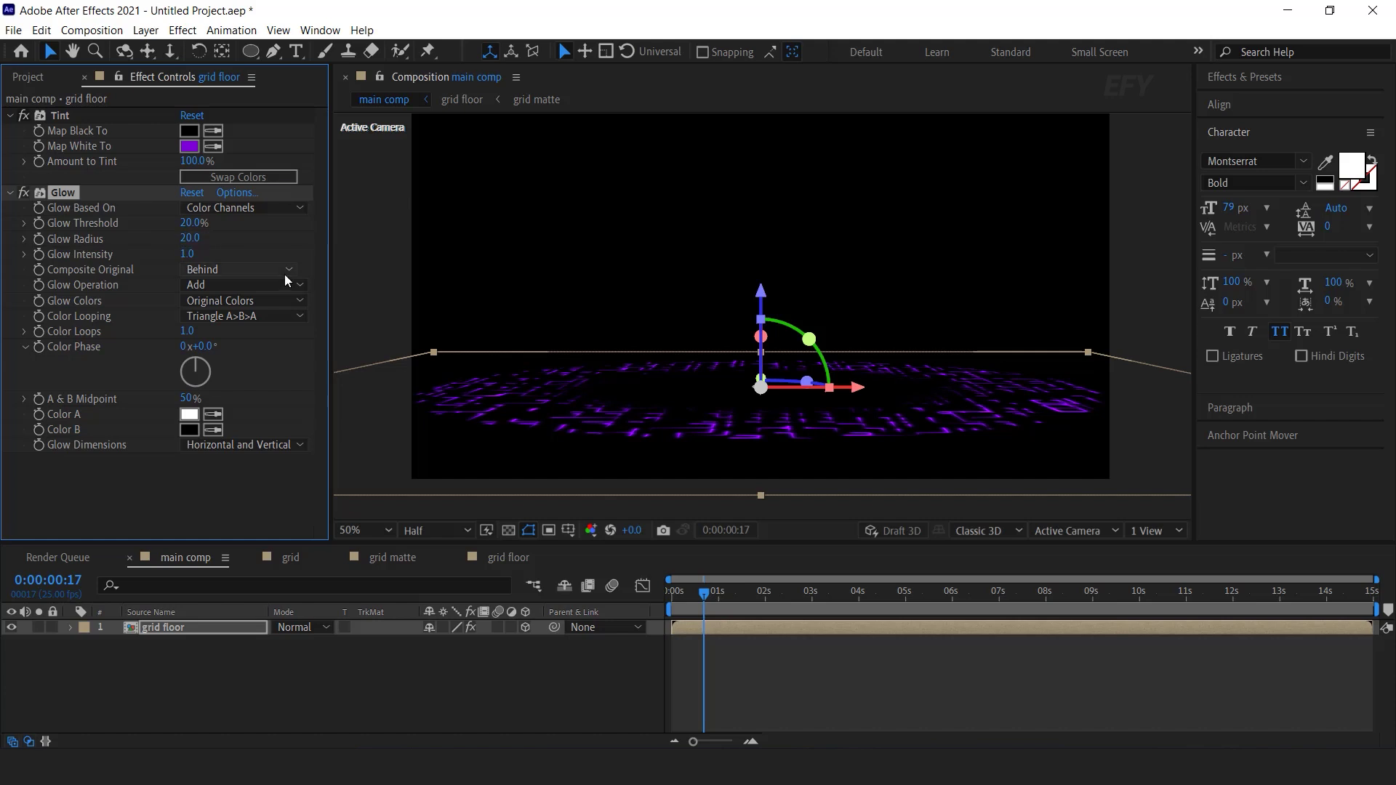
# Step: Duplicate the Glow effect on the grid floor layer
pyautogui.click(187, 486)
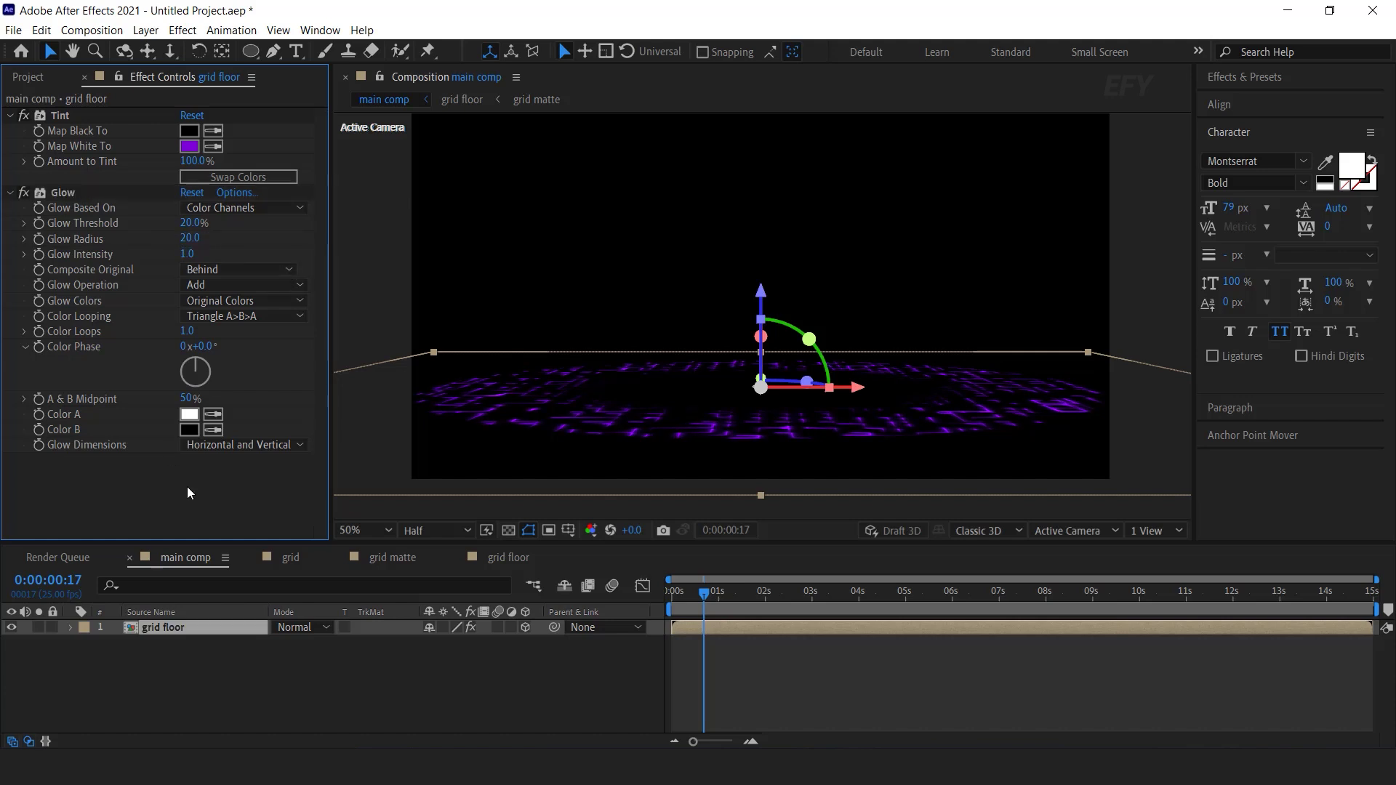
pyautogui.click(63, 192)
pyautogui.hotkey('ctrl', 'd')
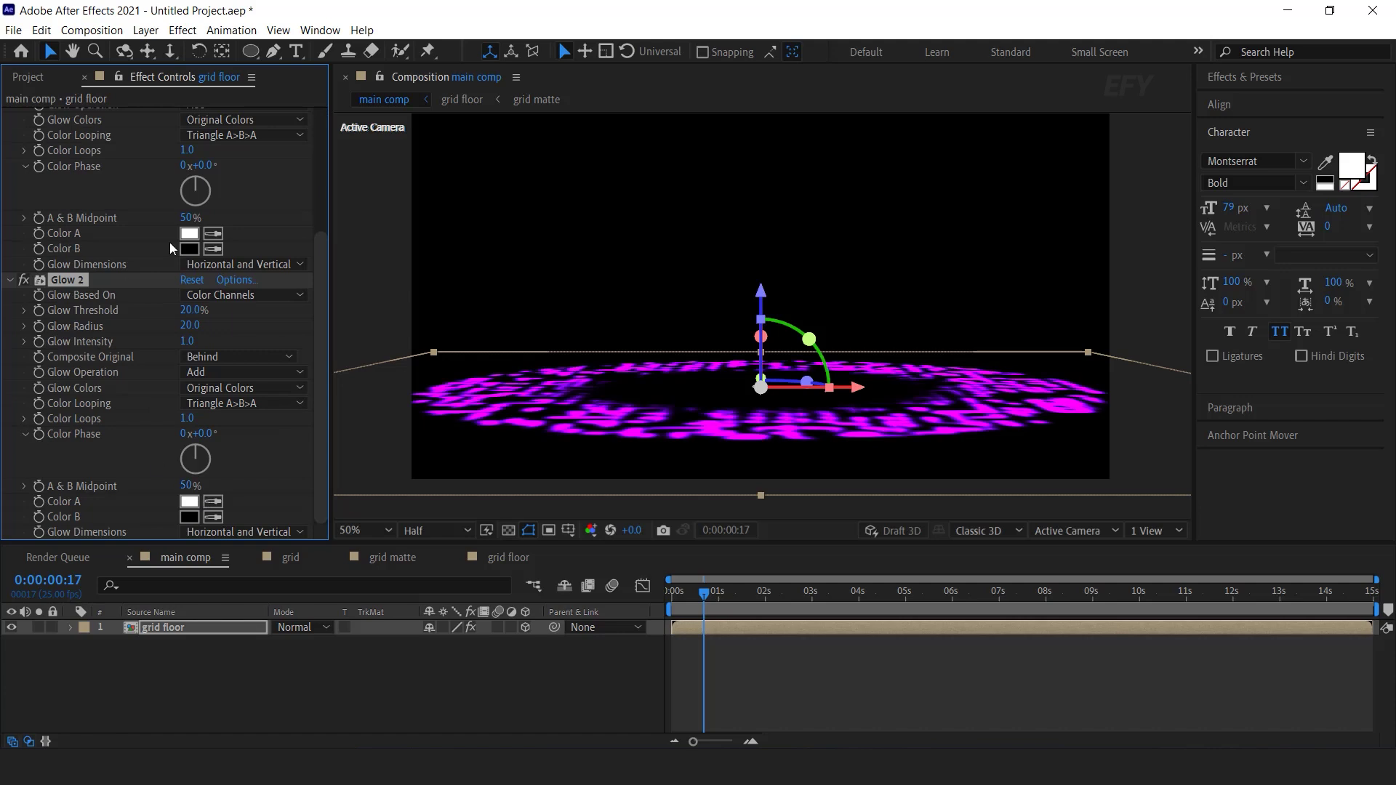
# Step: Set the duplicated Glow effect's Intensity to 0.3, Radius to 100 and Threshold to 40% on the grid floor layer
pyautogui.click(190, 341)
pyautogui.write('.3')
pyautogui.press('Return')
pyautogui.click(190, 326)
pyautogui.write('1')
pyautogui.press('Return')
pyautogui.moveTo(192, 313); pyautogui.dragTo(224, 309)
pyautogui.click(194, 311)
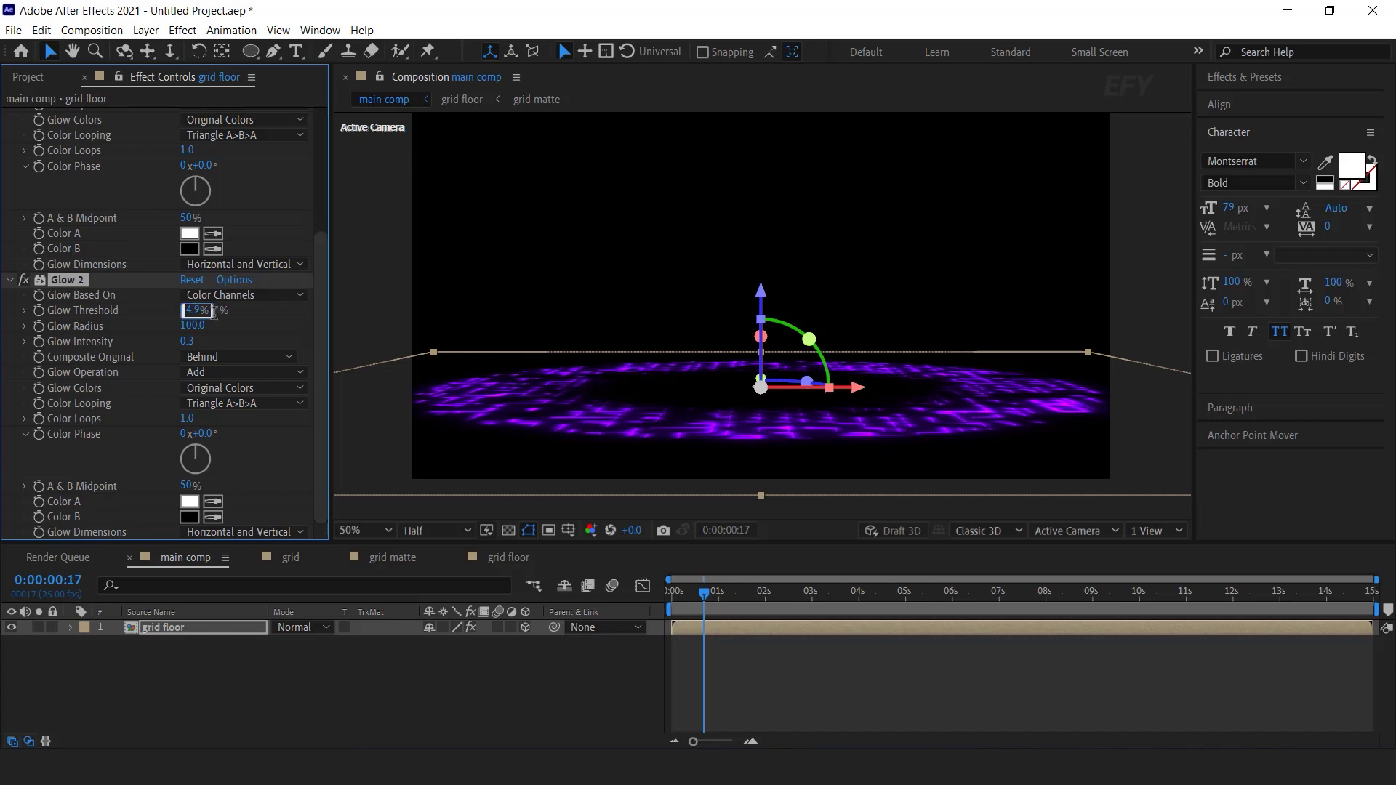
pyautogui.write('40')
pyautogui.press('Return')
pyautogui.click(478, 694)
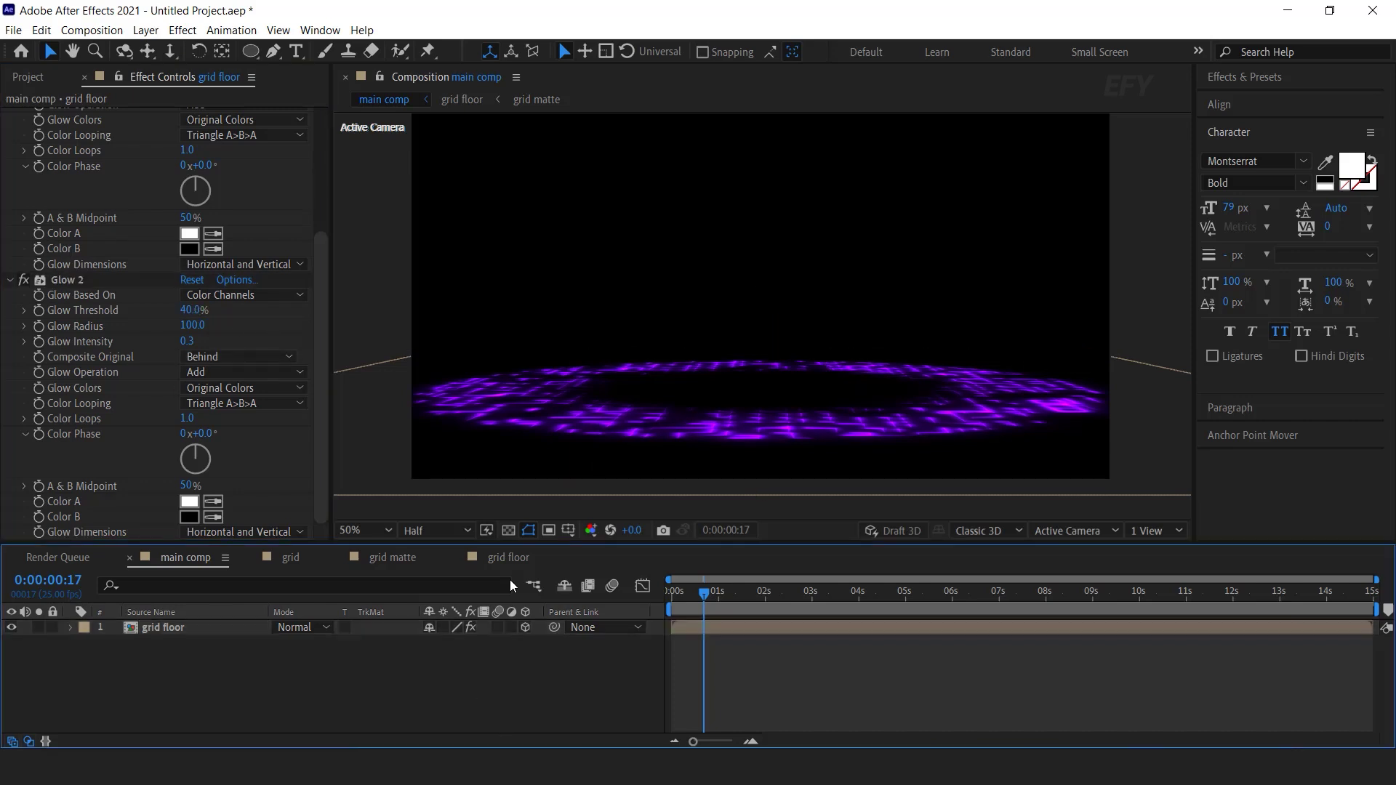
# Step: Duplicate the grid floor layer in the main comp and raise the copy slightly above the original
pyautogui.click(185, 628)
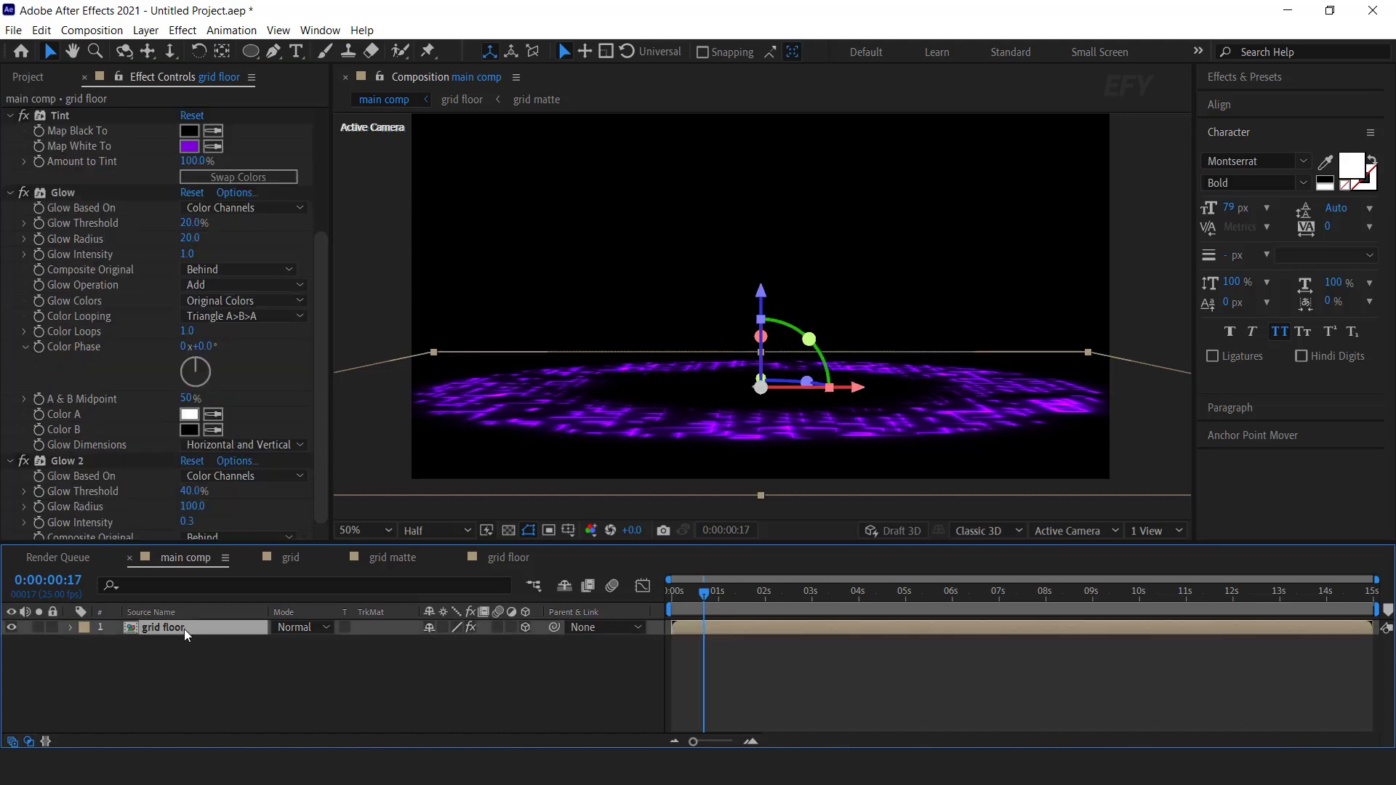
pyautogui.hotkey('ctrl', 'd')
pyautogui.moveTo(764, 299); pyautogui.dragTo(762, 290)
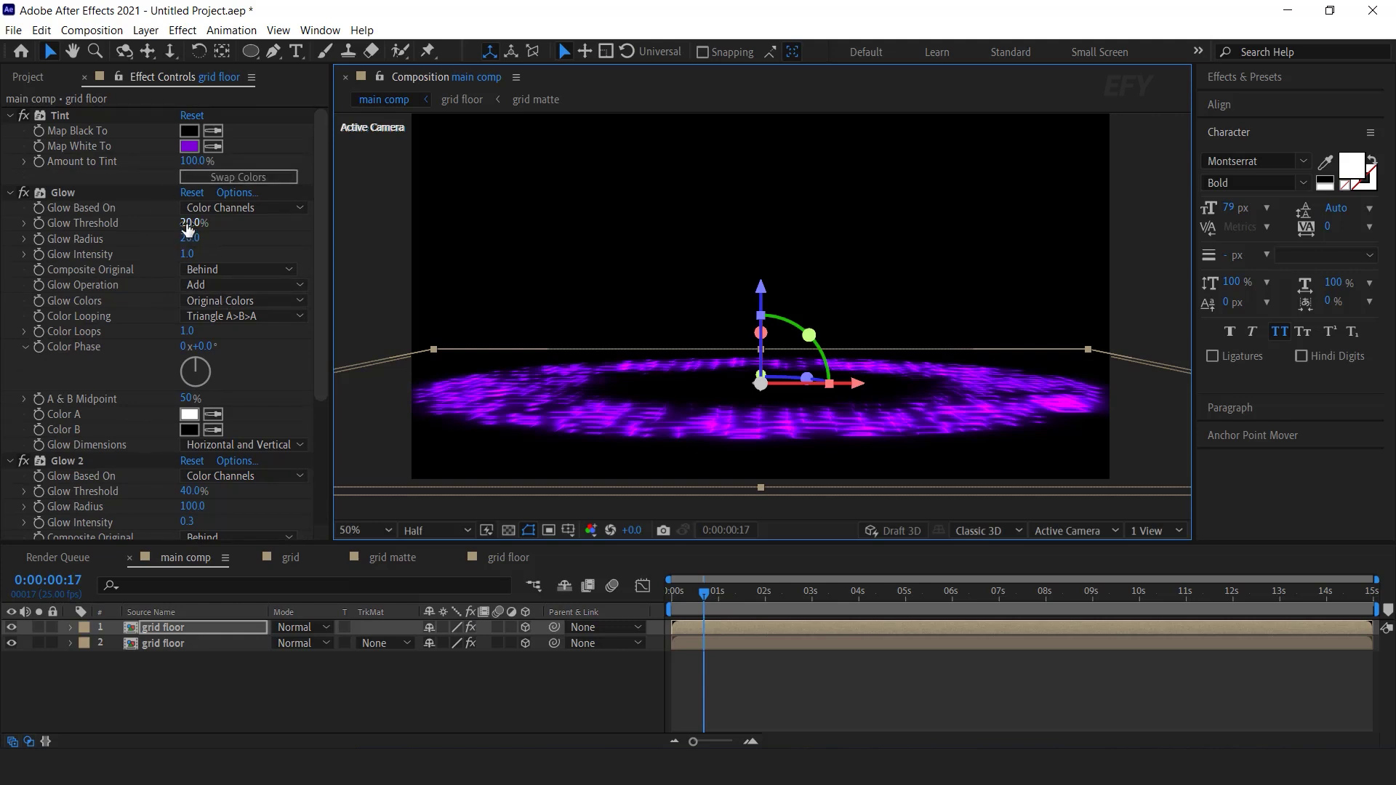
# Step: Set the first Glow effect on the upper grid floor layer to Intensity 0.5, Radius 37 and Threshold 10%
pyautogui.click(187, 254)
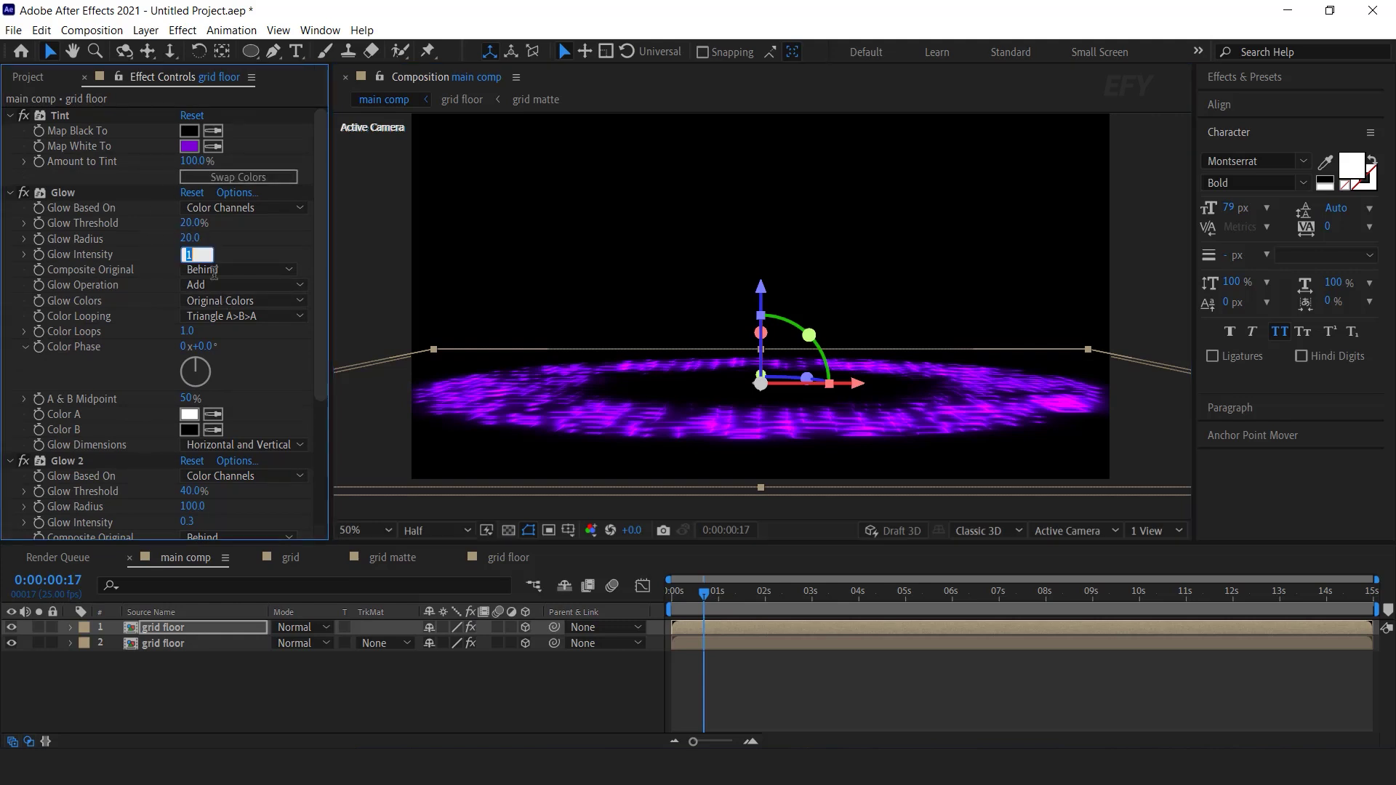
pyautogui.press('Return')
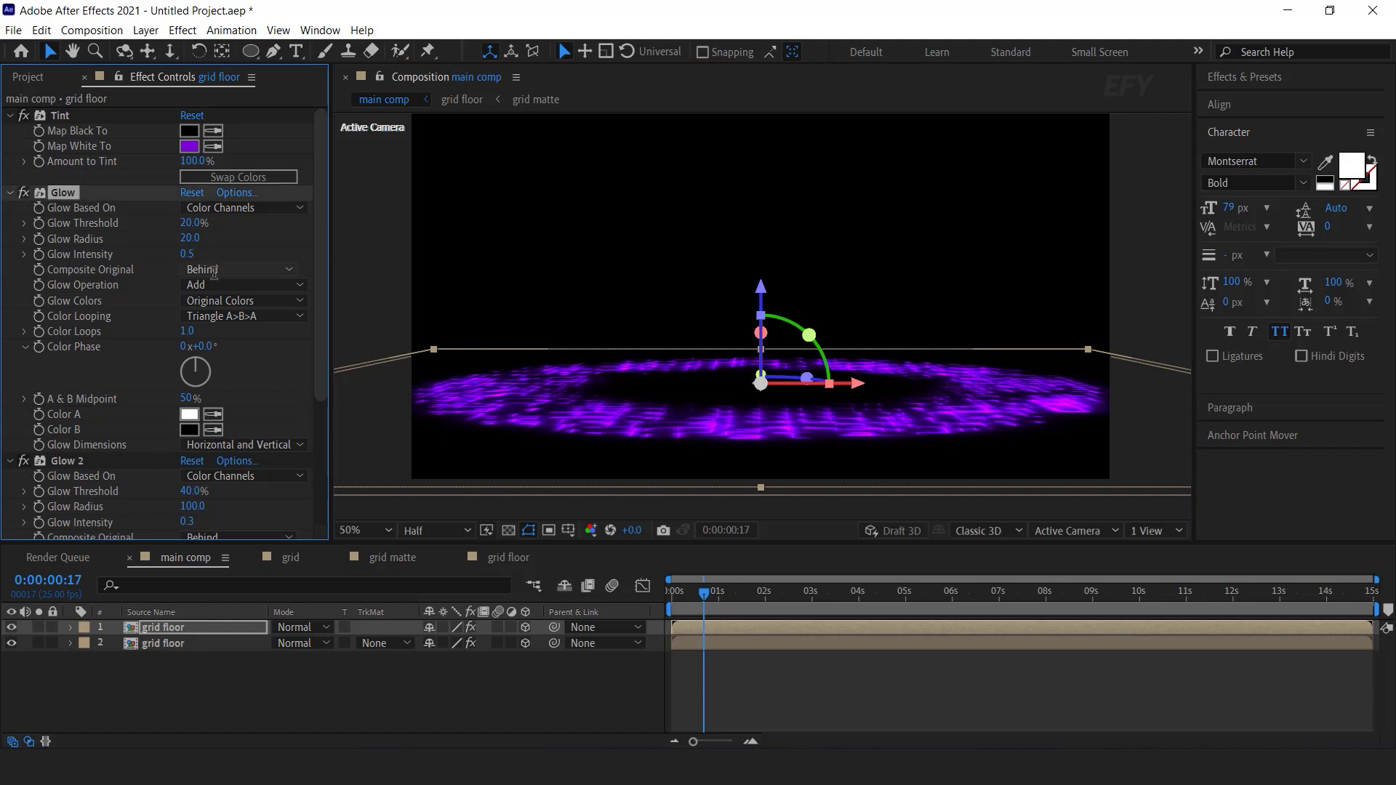
pyautogui.click(193, 238)
pyautogui.write('37')
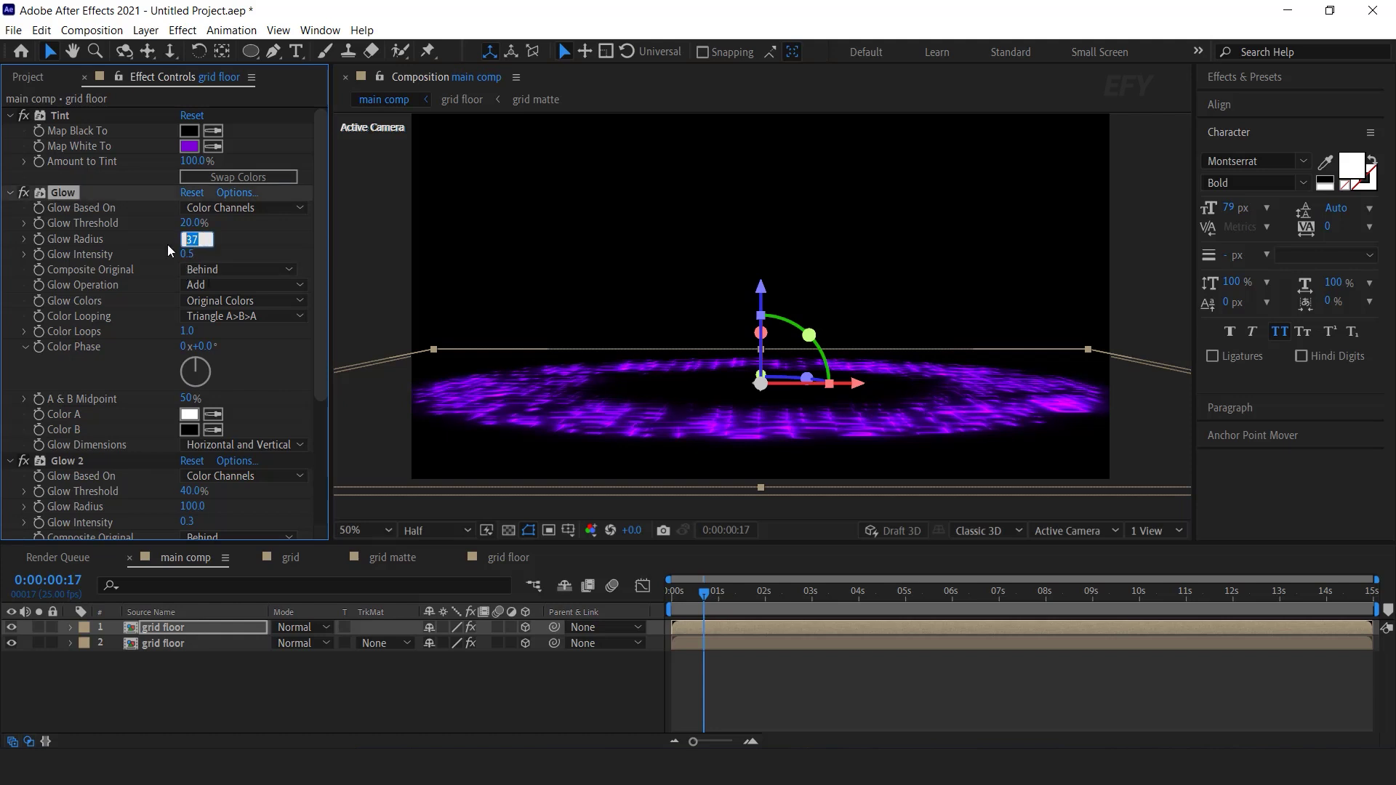
pyautogui.press('Return')
pyautogui.click(193, 222)
pyautogui.write('10')
pyautogui.press('Return')
# Step: Set the second Glow effect on the upper grid floor layer to Threshold 20% and Intensity 0.1
pyautogui.moveTo(324, 262); pyautogui.dragTo(333, 415)
pyautogui.click(190, 313)
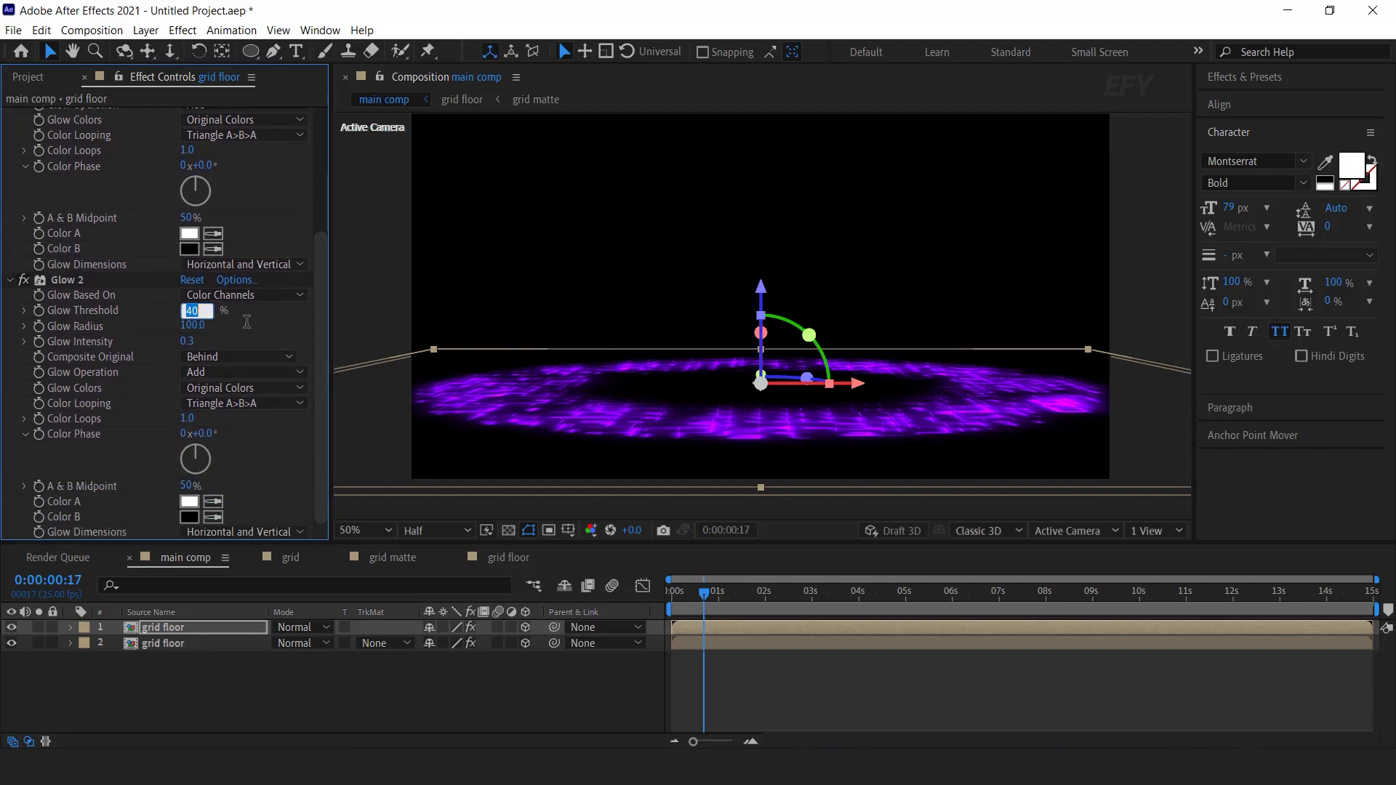
pyautogui.write('20')
pyautogui.press('Return')
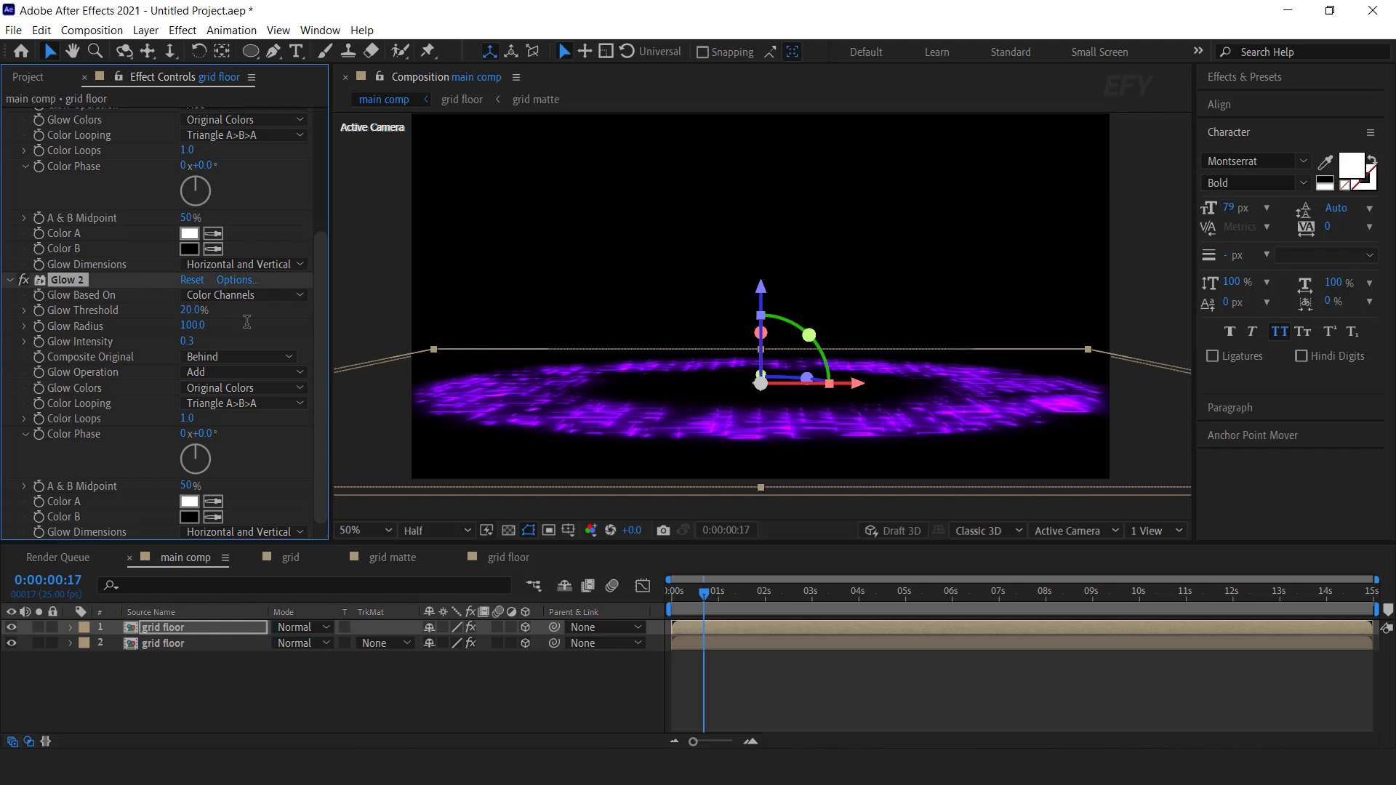
pyautogui.click(187, 341)
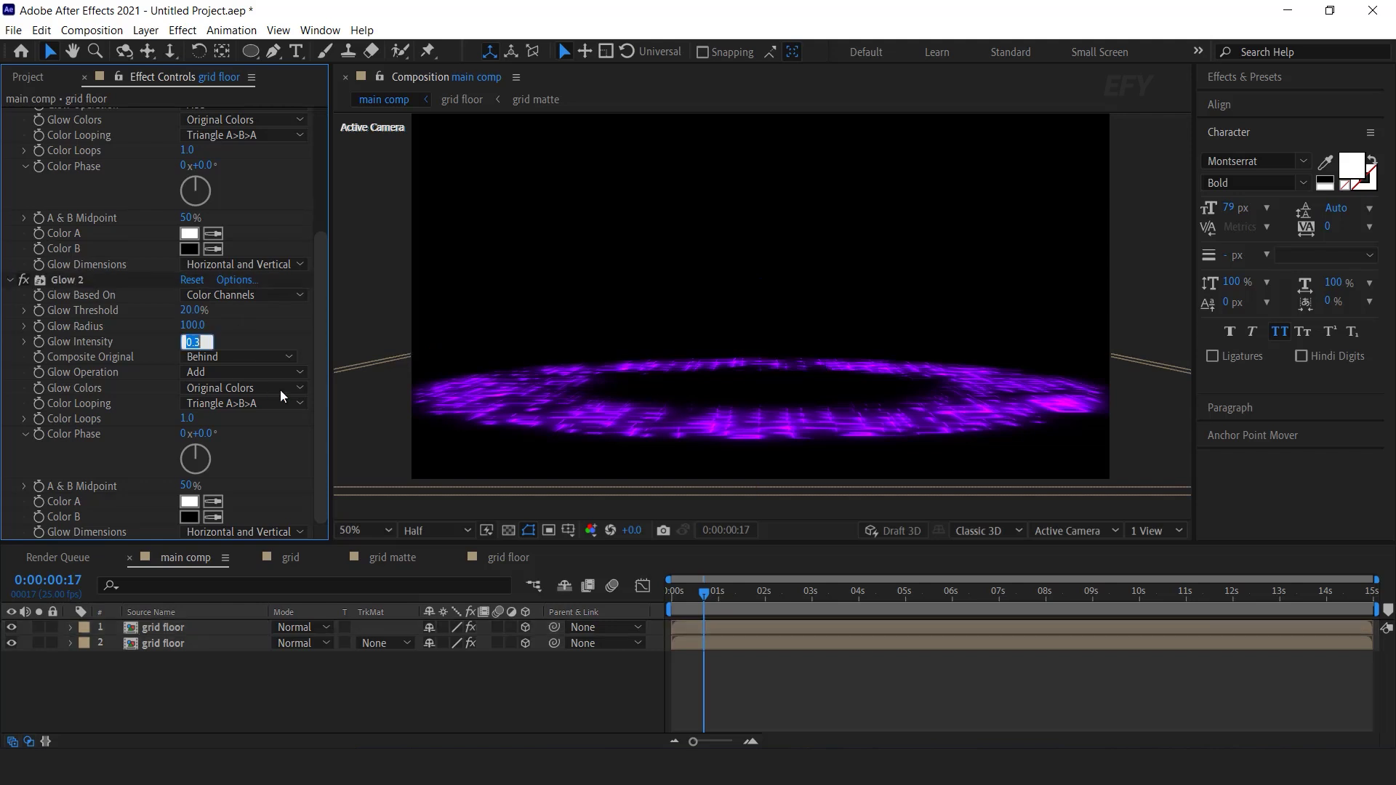
pyautogui.write('0.1')
pyautogui.press('Return')
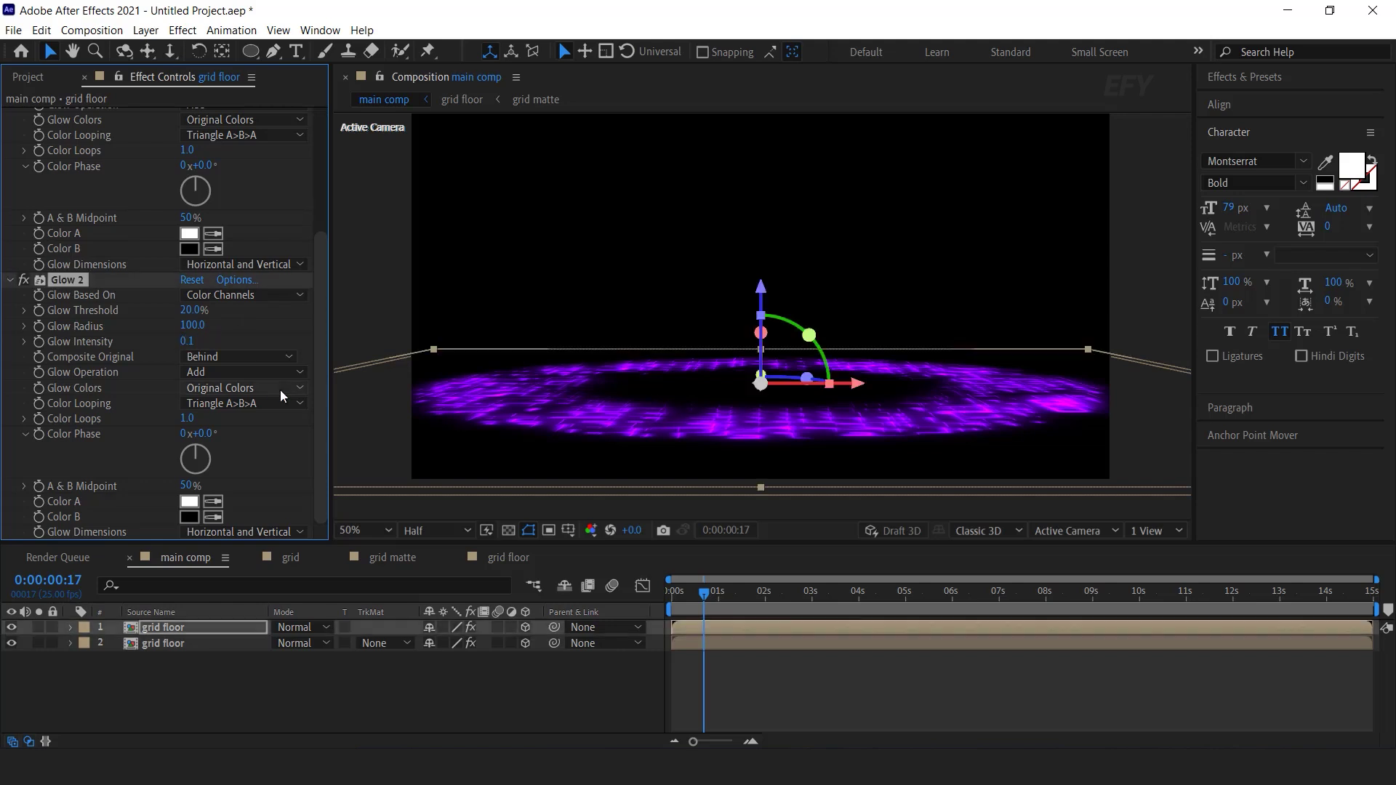
pyautogui.click(295, 687)
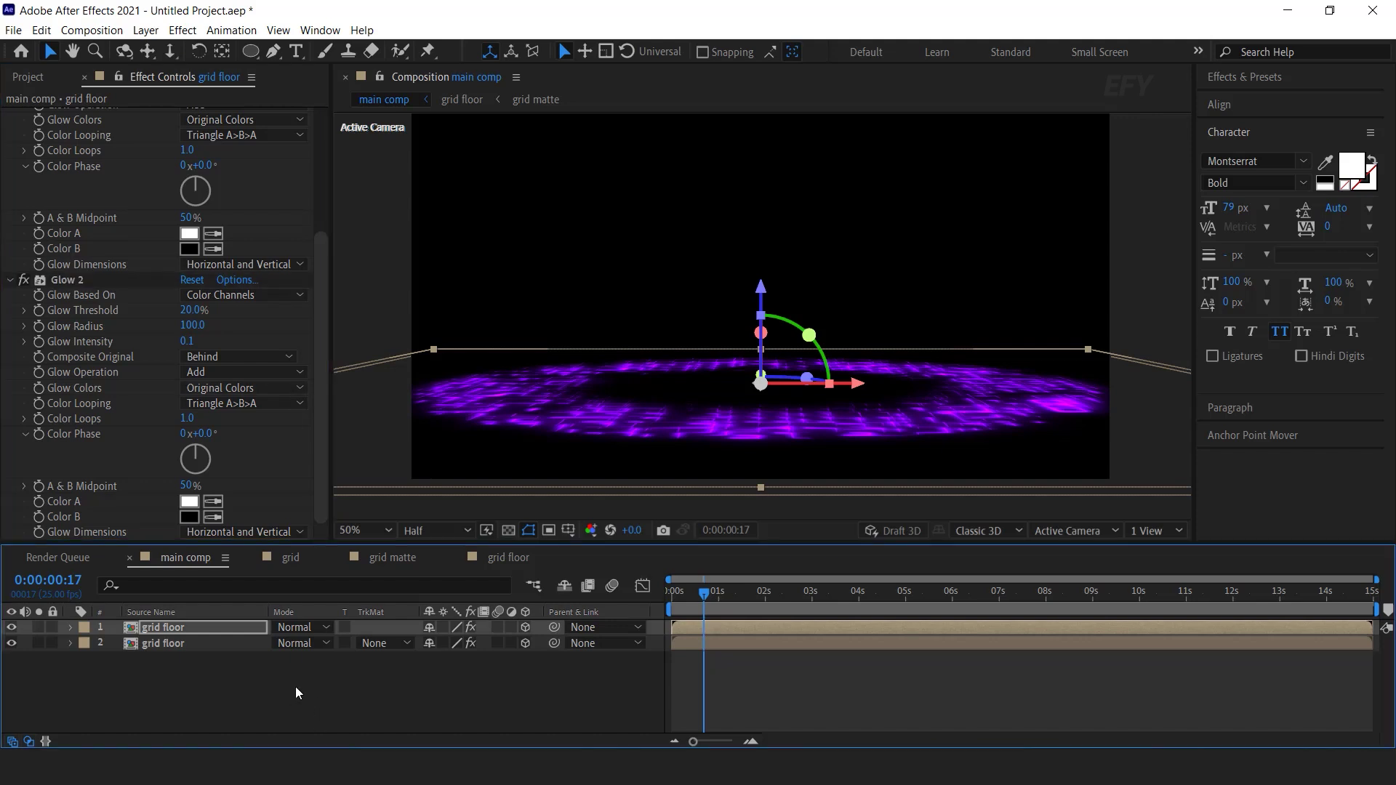
# Step: Check the glowing floor ring in the main comp around 0:00:00:15 and bring up the project's item list
pyautogui.moveTo(704, 586)
pyautogui.mouseDown()
pyautogui.moveTo(680, 597)
pyautogui.moveTo(715, 598)
pyautogui.moveTo(701, 597)
pyautogui.mouseUp()
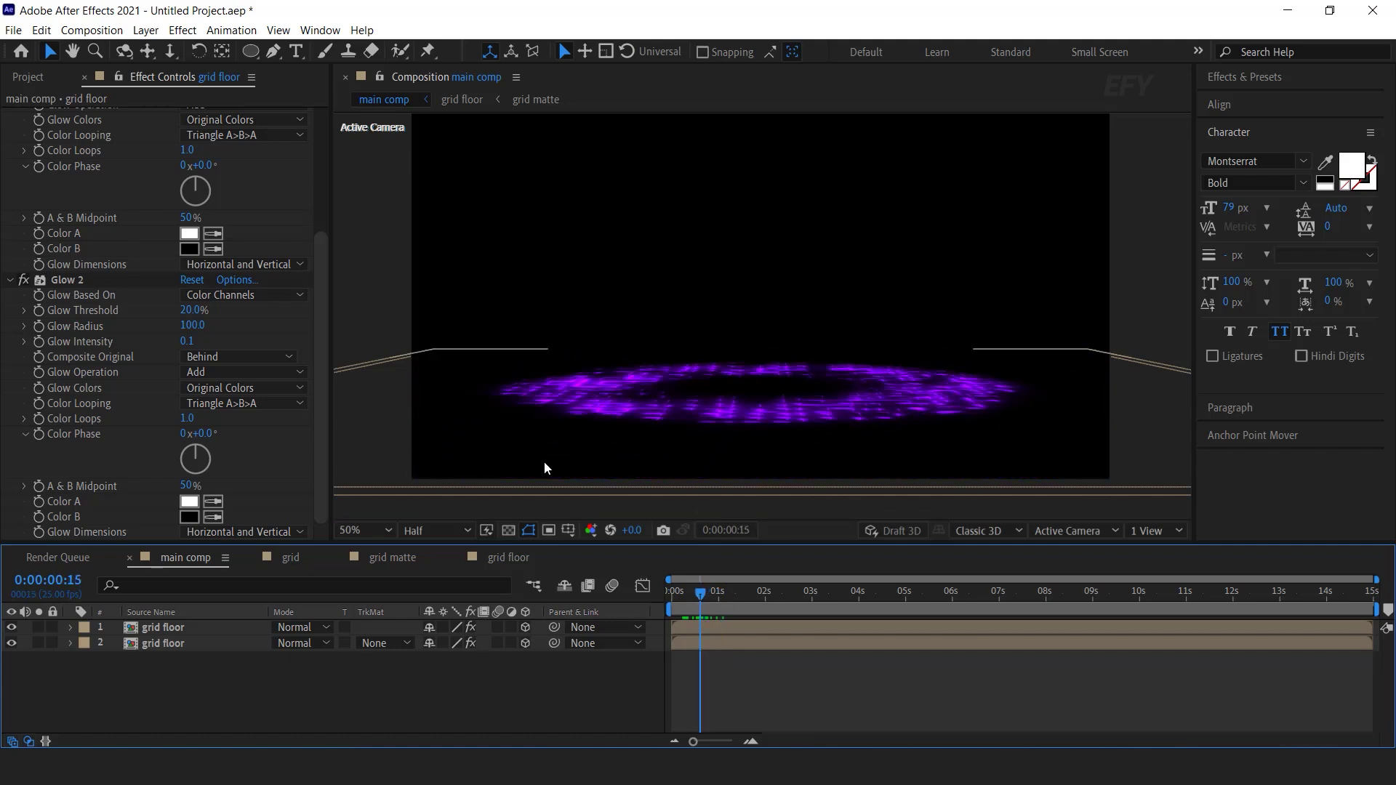
pyautogui.click(34, 79)
pyautogui.click(211, 483)
pyautogui.click(703, 593)
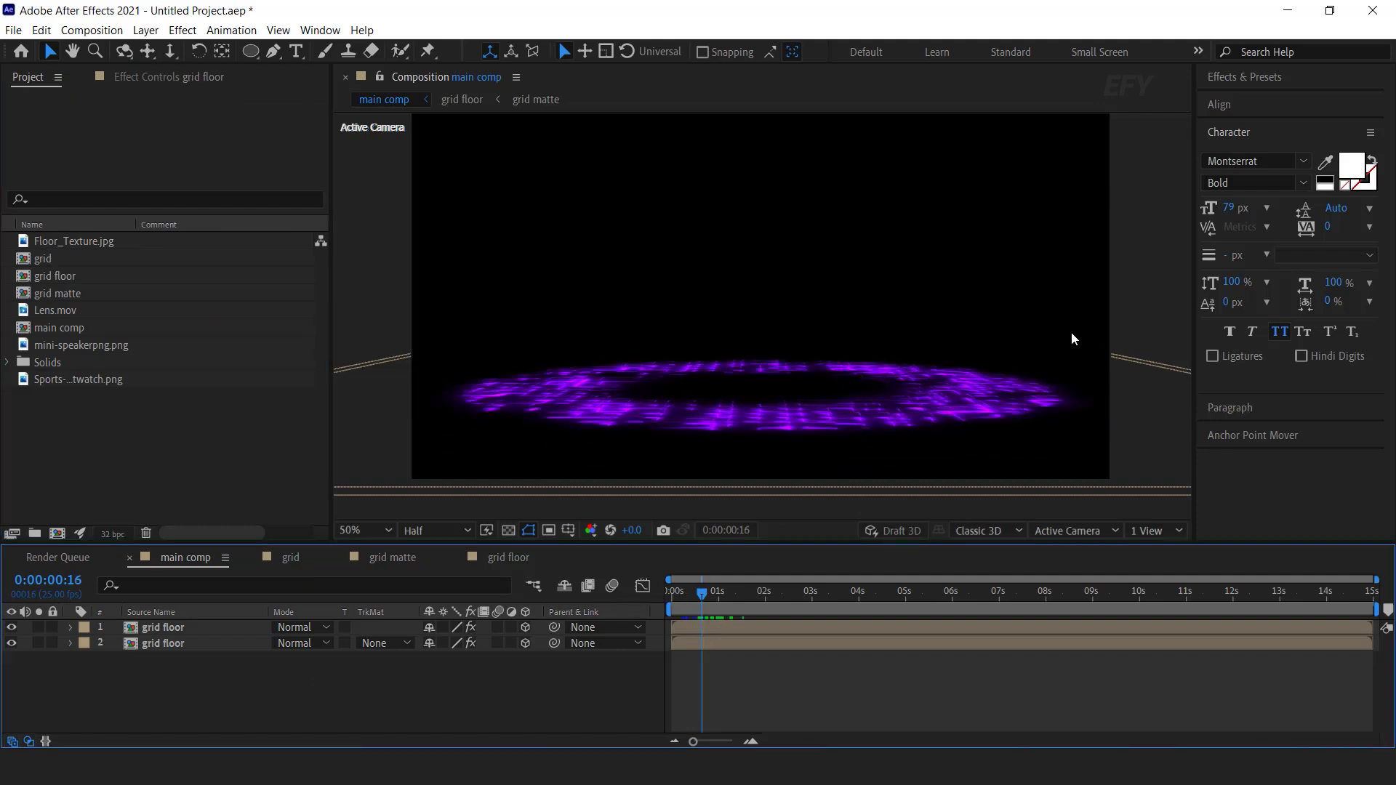
# Step: Create a 2500 x 2500 px composition named "placeholder 1" at 25 fps, 15 seconds long
pyautogui.click(128, 442)
pyautogui.click(59, 534)
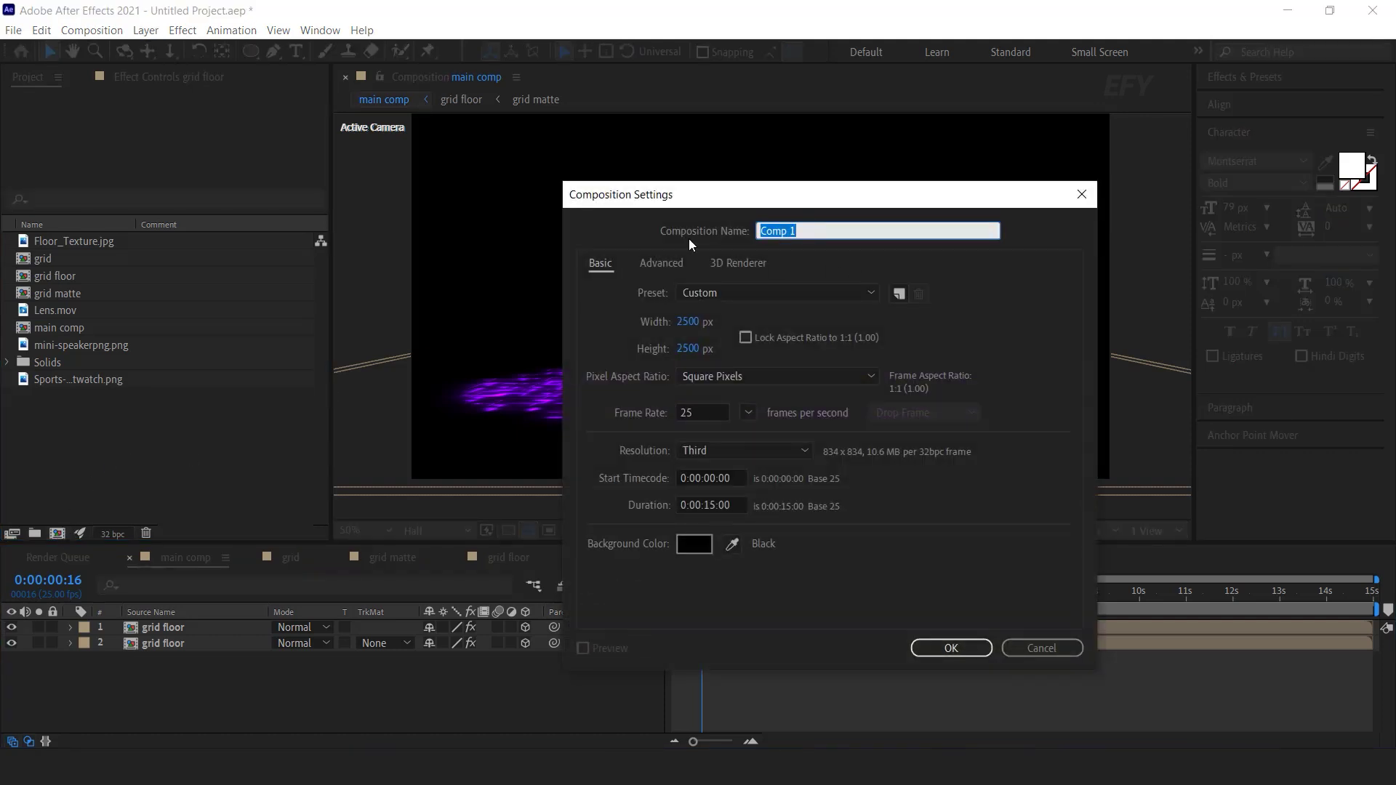
pyautogui.write('placeholder 1')
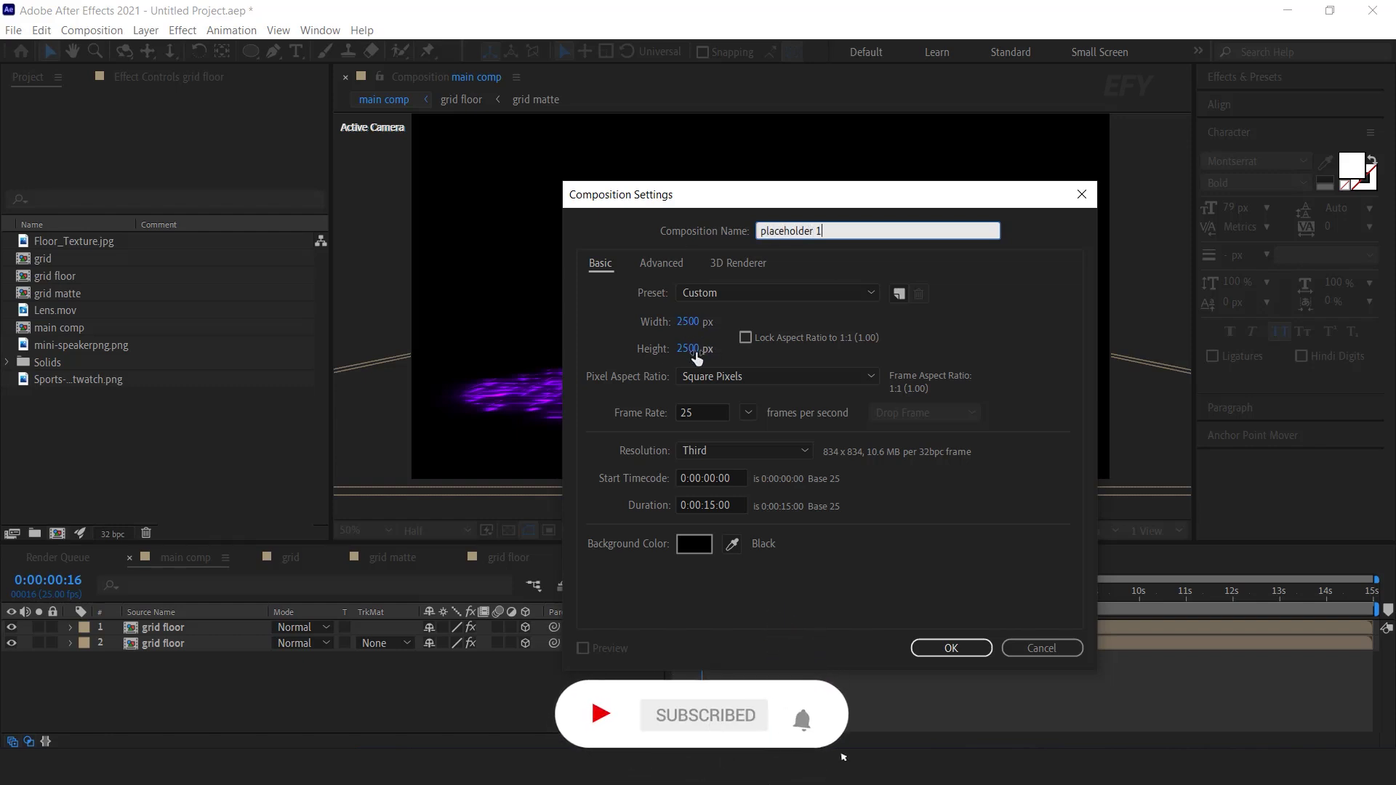
pyautogui.click(950, 642)
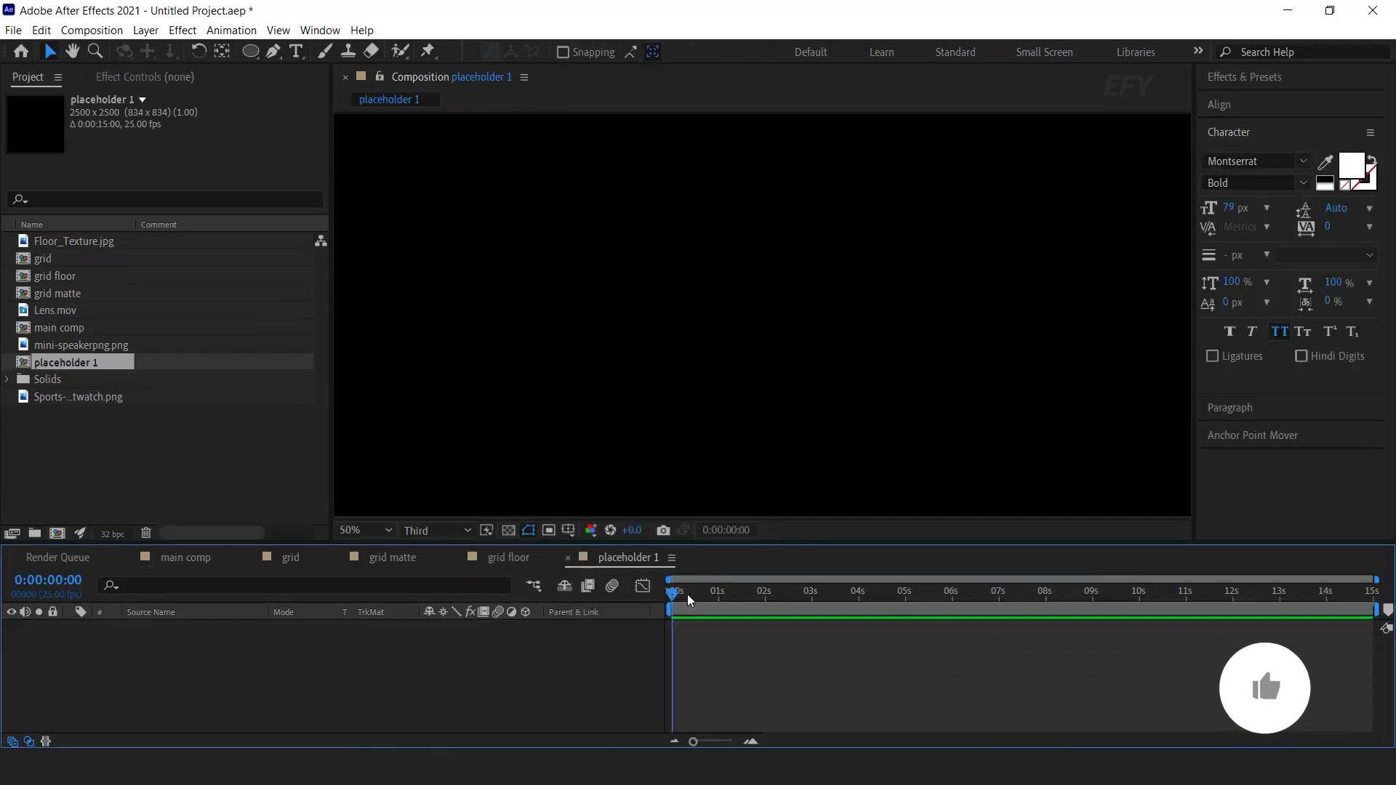
# Step: Place Sports-Wristwatch.png in the placeholder 1 composition and close that composition
pyautogui.click(191, 440)
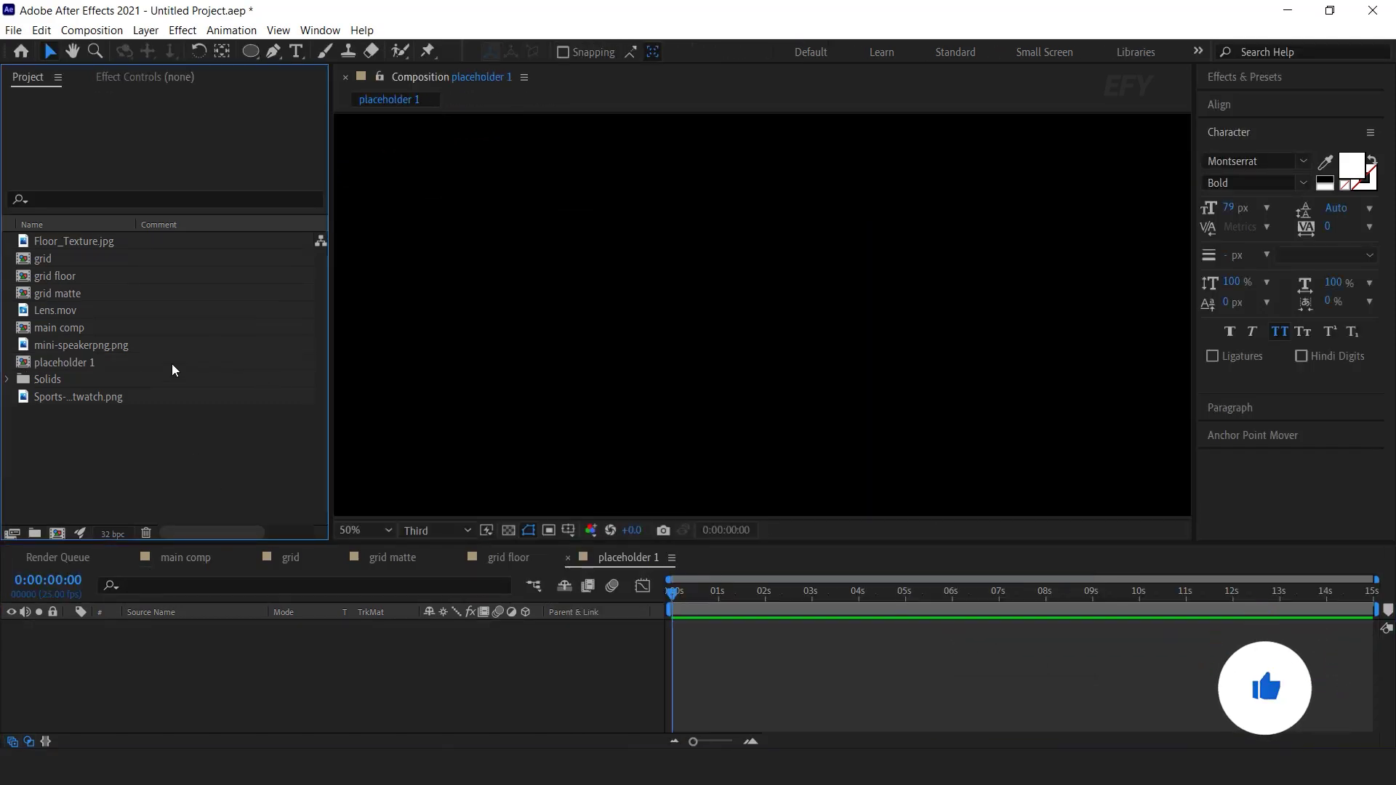
pyautogui.moveTo(89, 396); pyautogui.dragTo(270, 675)
pyautogui.scroll(-2, 847, 318)
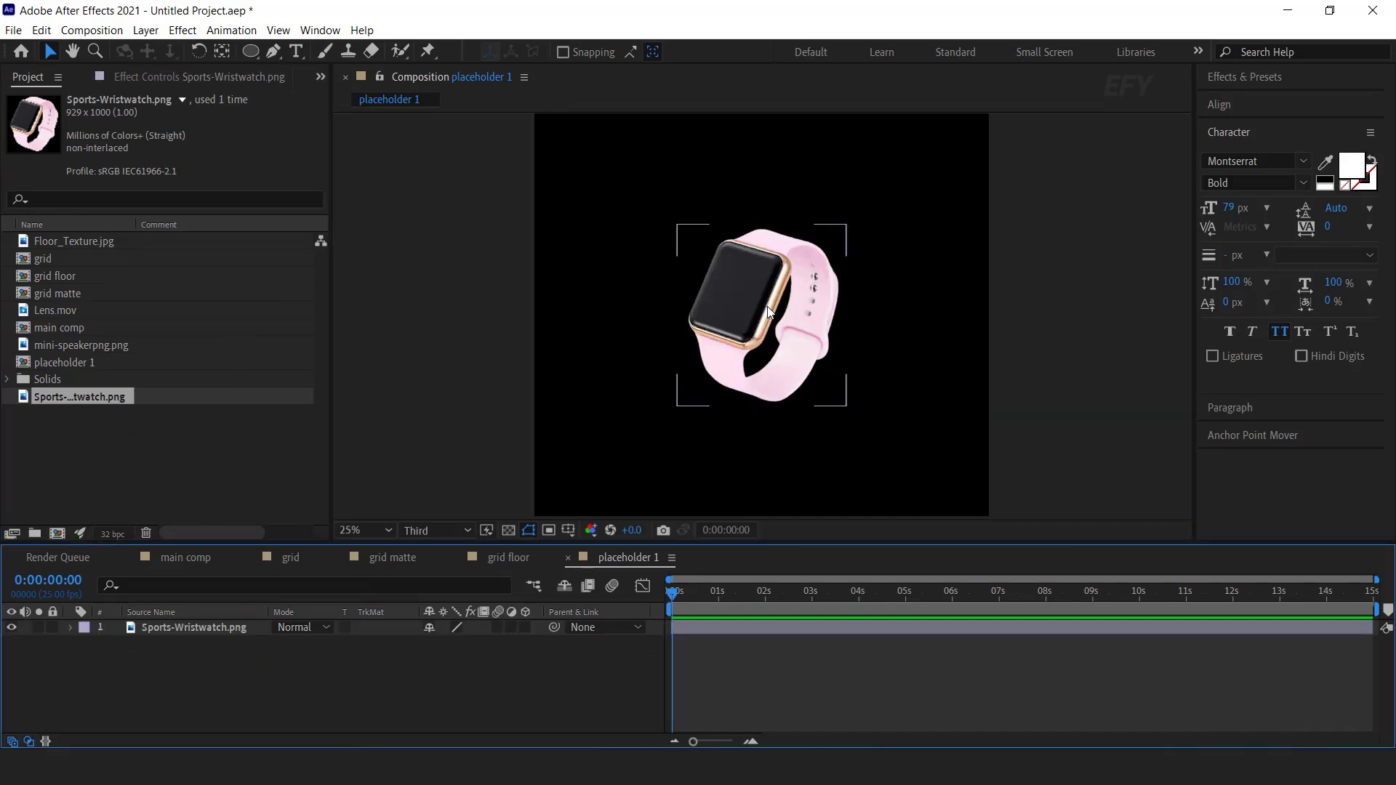
pyautogui.moveTo(848, 318); pyautogui.dragTo(885, 327)
pyautogui.scroll(-1, 858, 265)
pyautogui.click(859, 265)
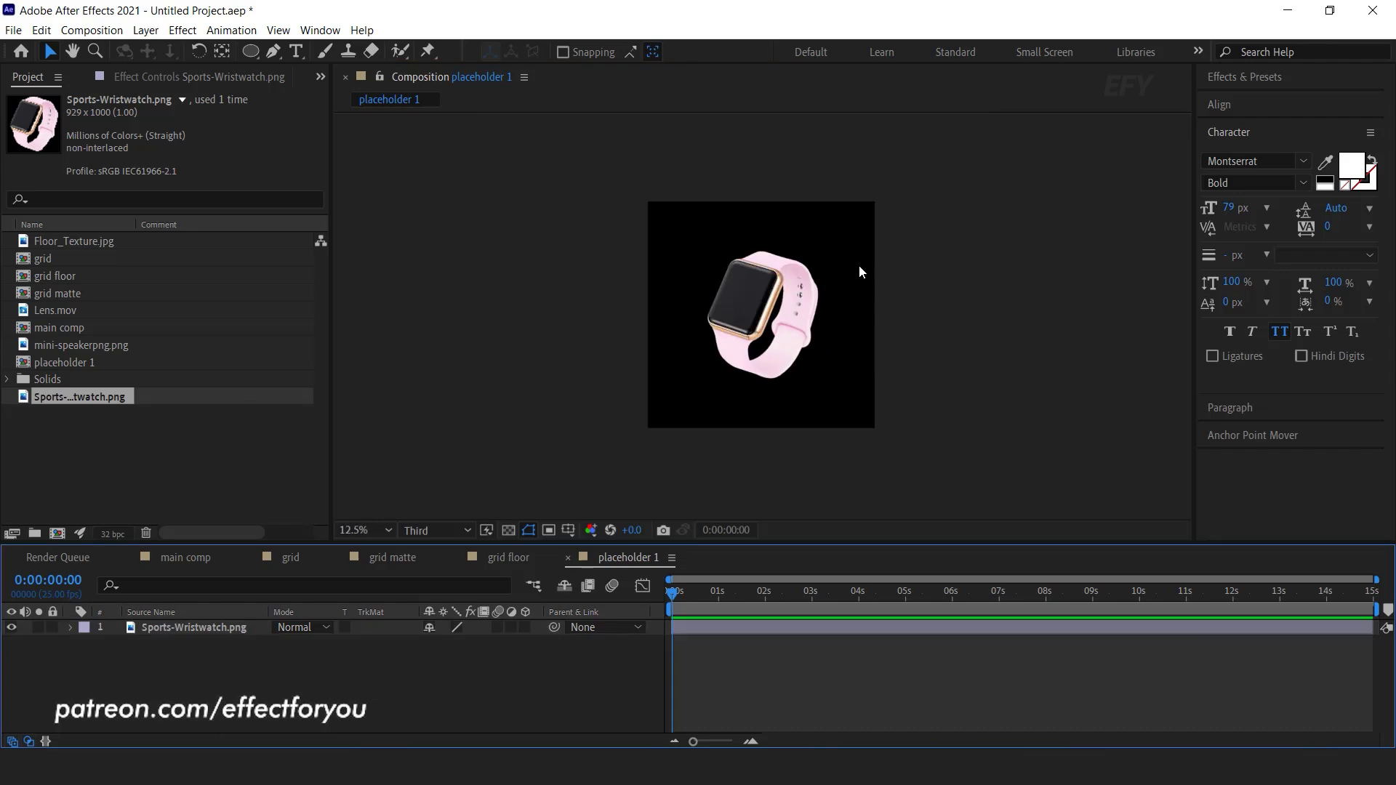
pyautogui.click(568, 558)
# Step: Create a 1920 x 1080 px composition named "product mattte"
pyautogui.click(151, 474)
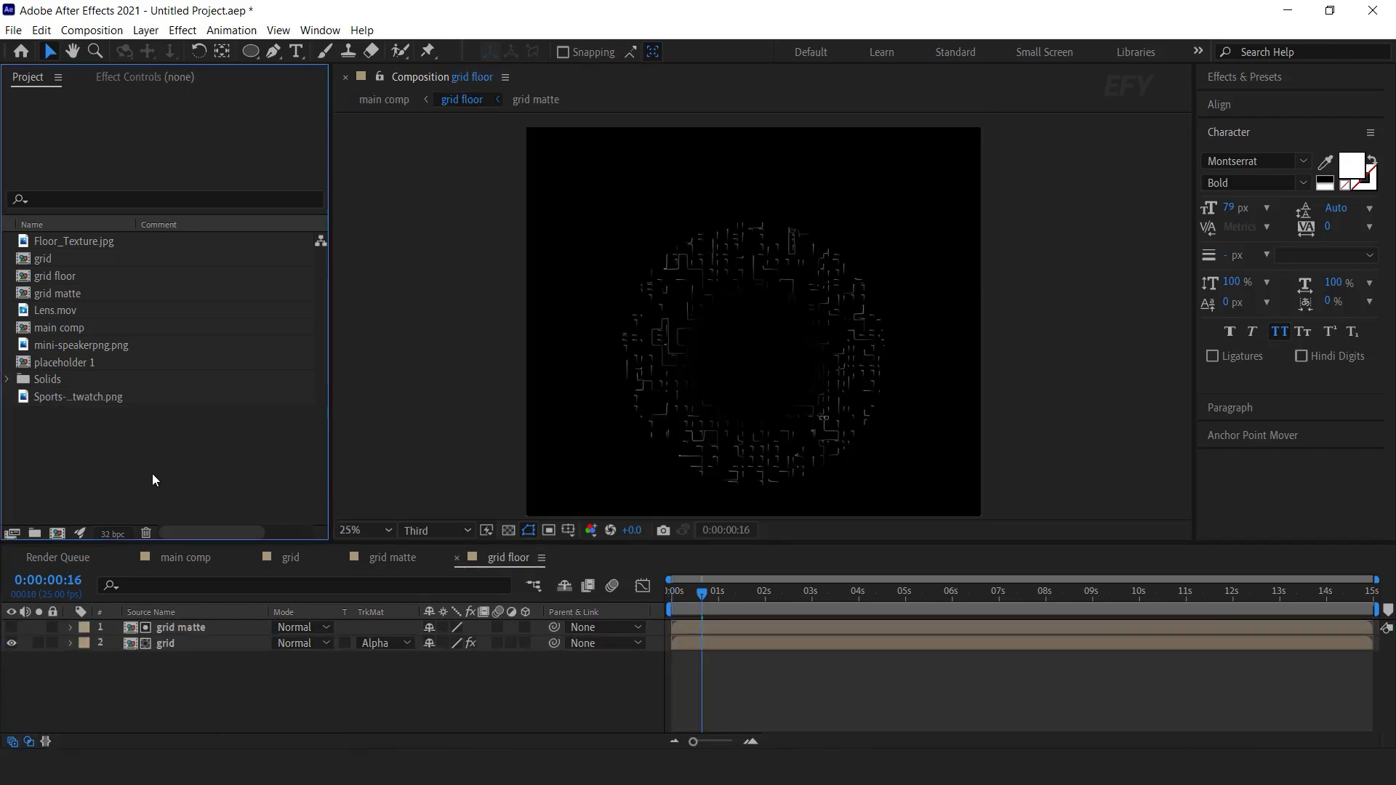
pyautogui.click(57, 533)
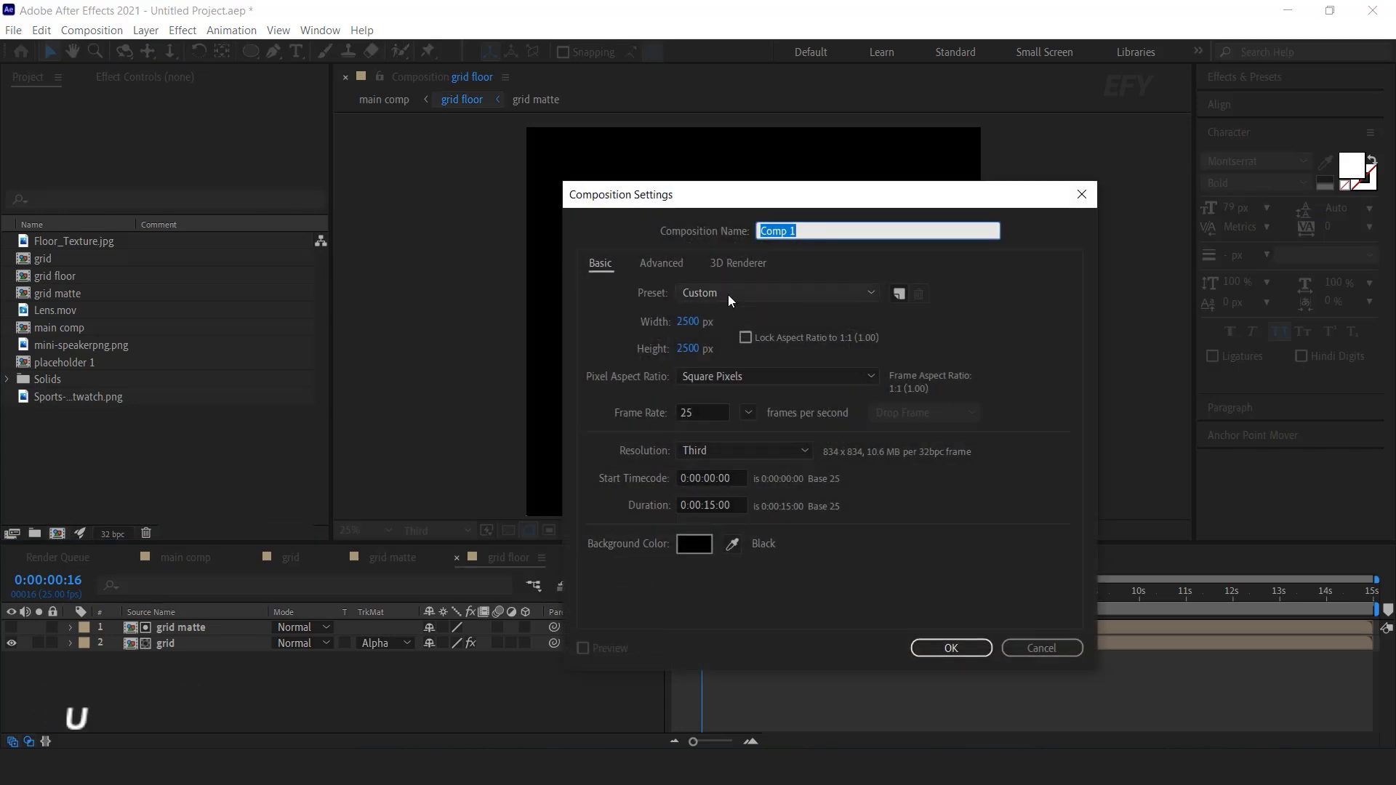
pyautogui.click(697, 322)
pyautogui.write('1920')
pyautogui.press('Tab')
pyautogui.write('1080')
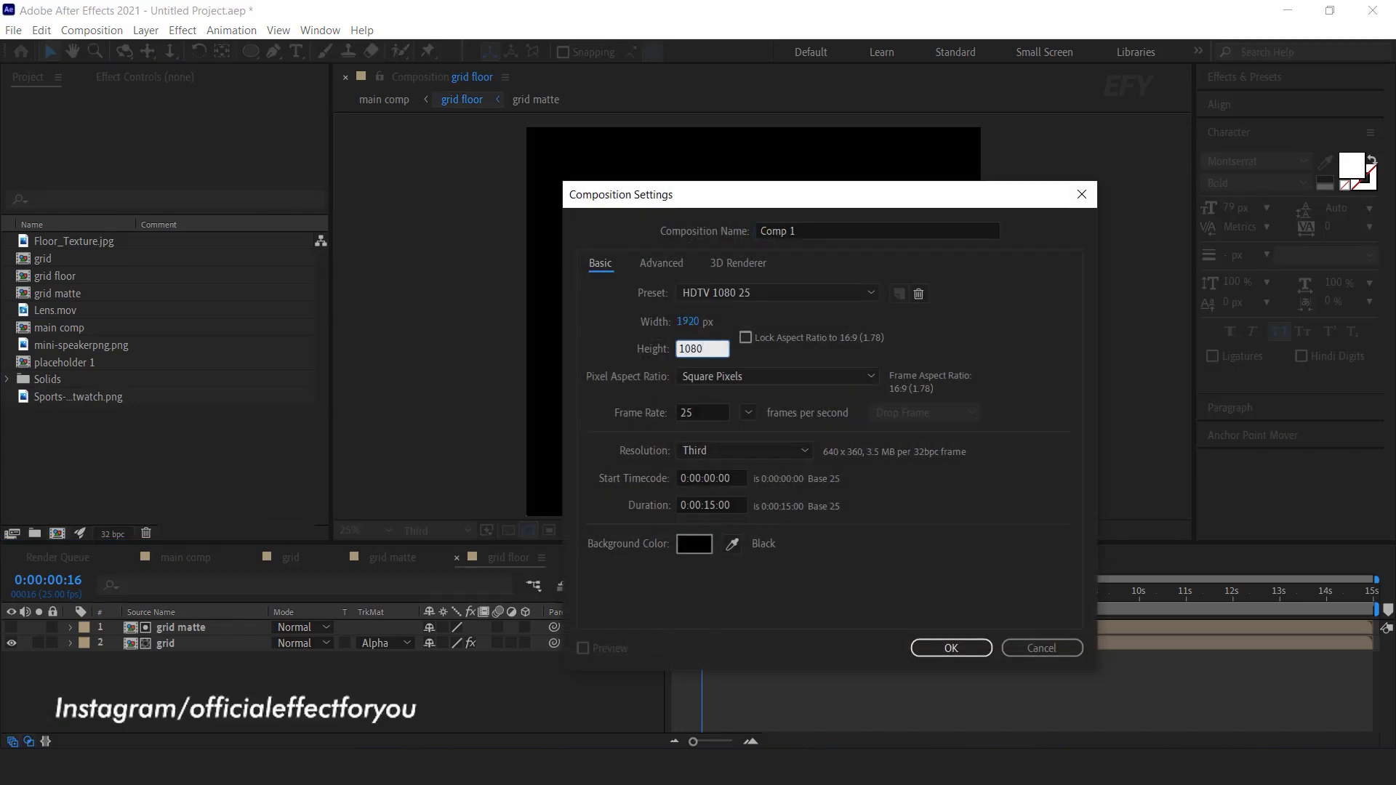
pyautogui.click(810, 237)
pyautogui.write('product mattte')
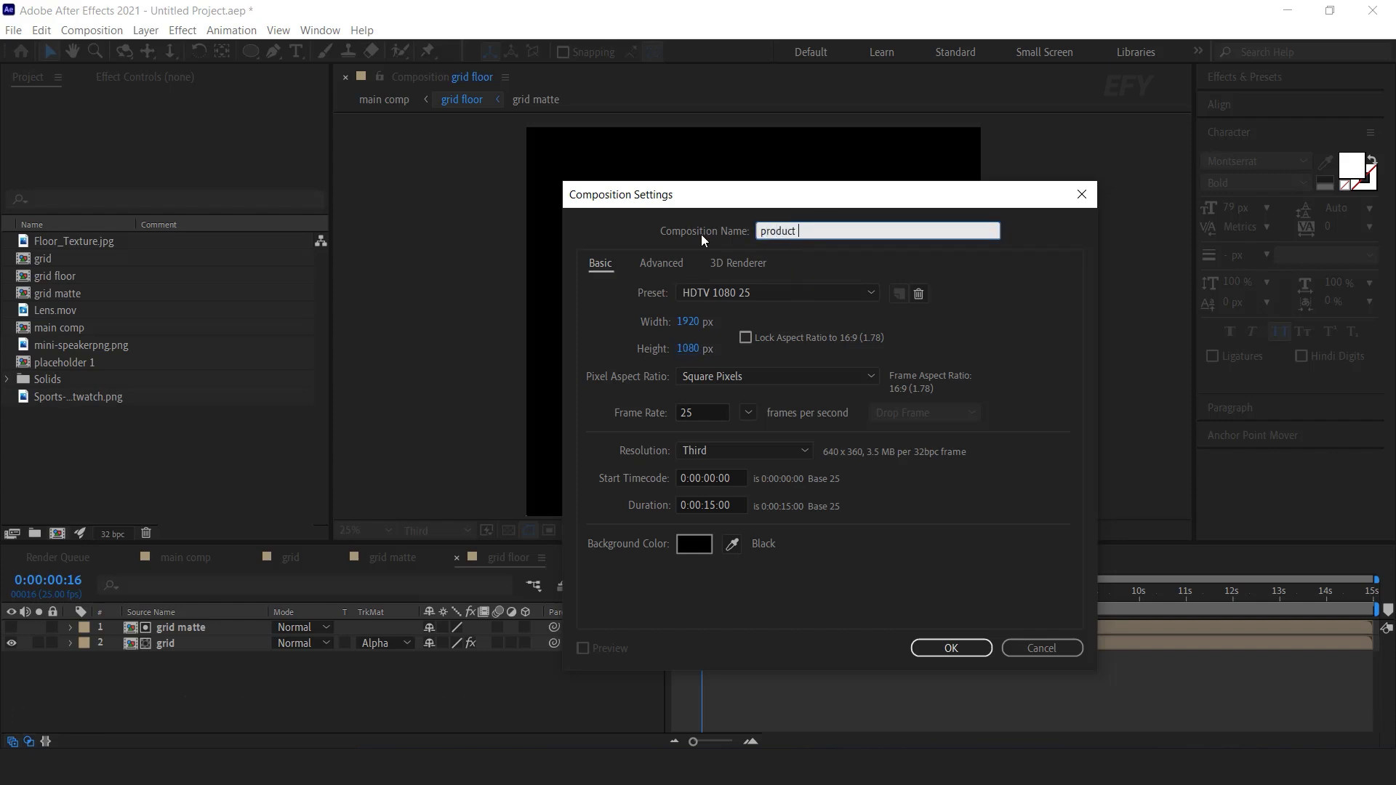
pyautogui.press('Return')
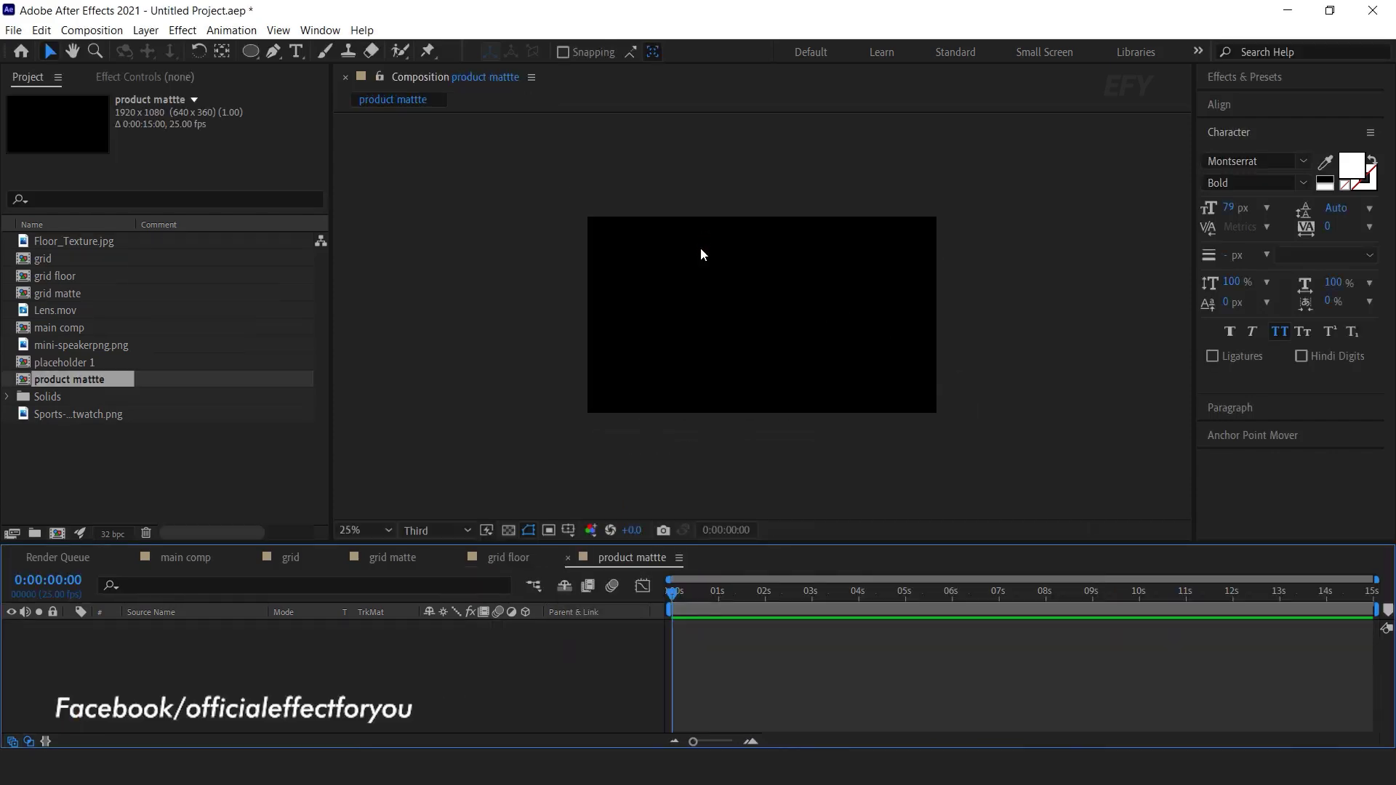
# Step: Add a full-frame white solid layer to the product mattte composition
pyautogui.rightClick(565, 644)
pyautogui.moveTo(631, 472)
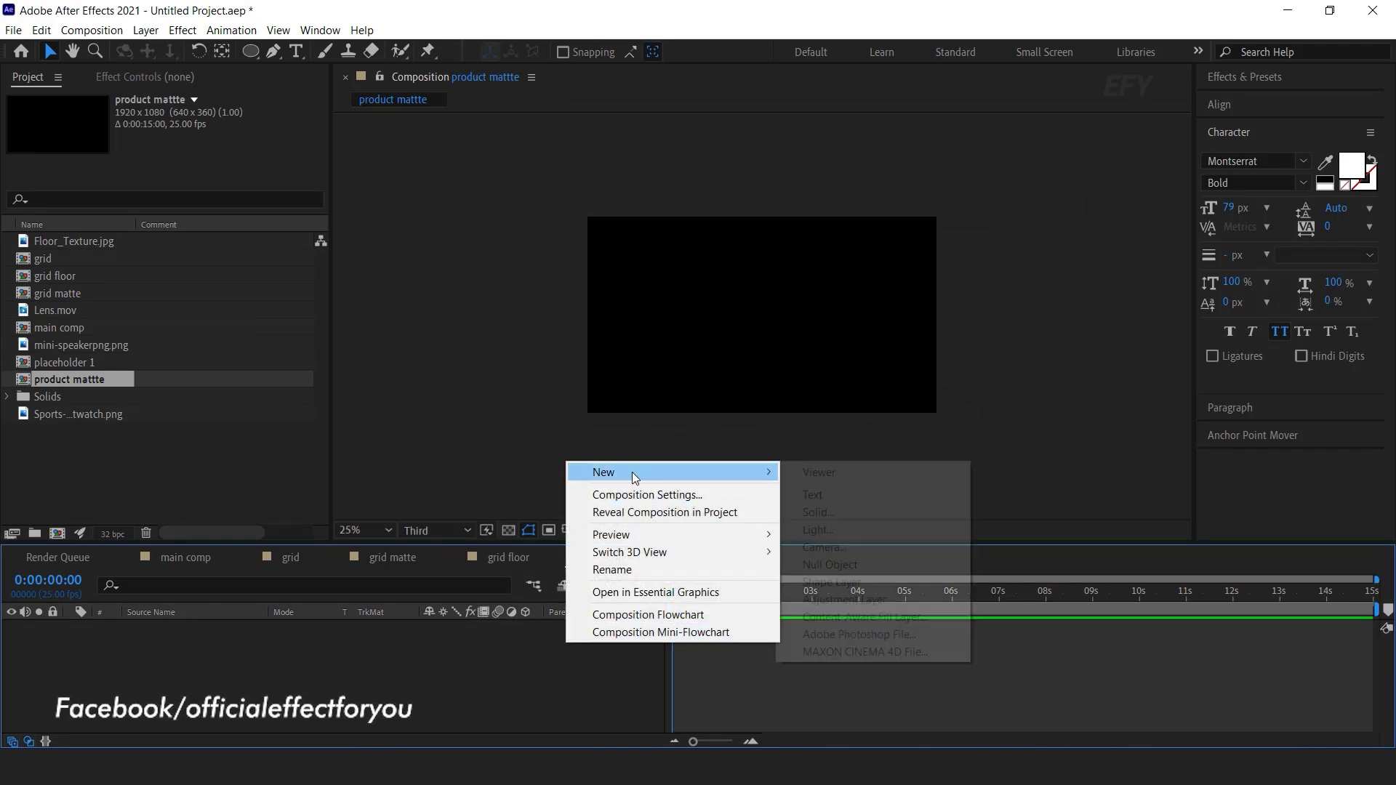
pyautogui.click(847, 514)
pyautogui.click(770, 543)
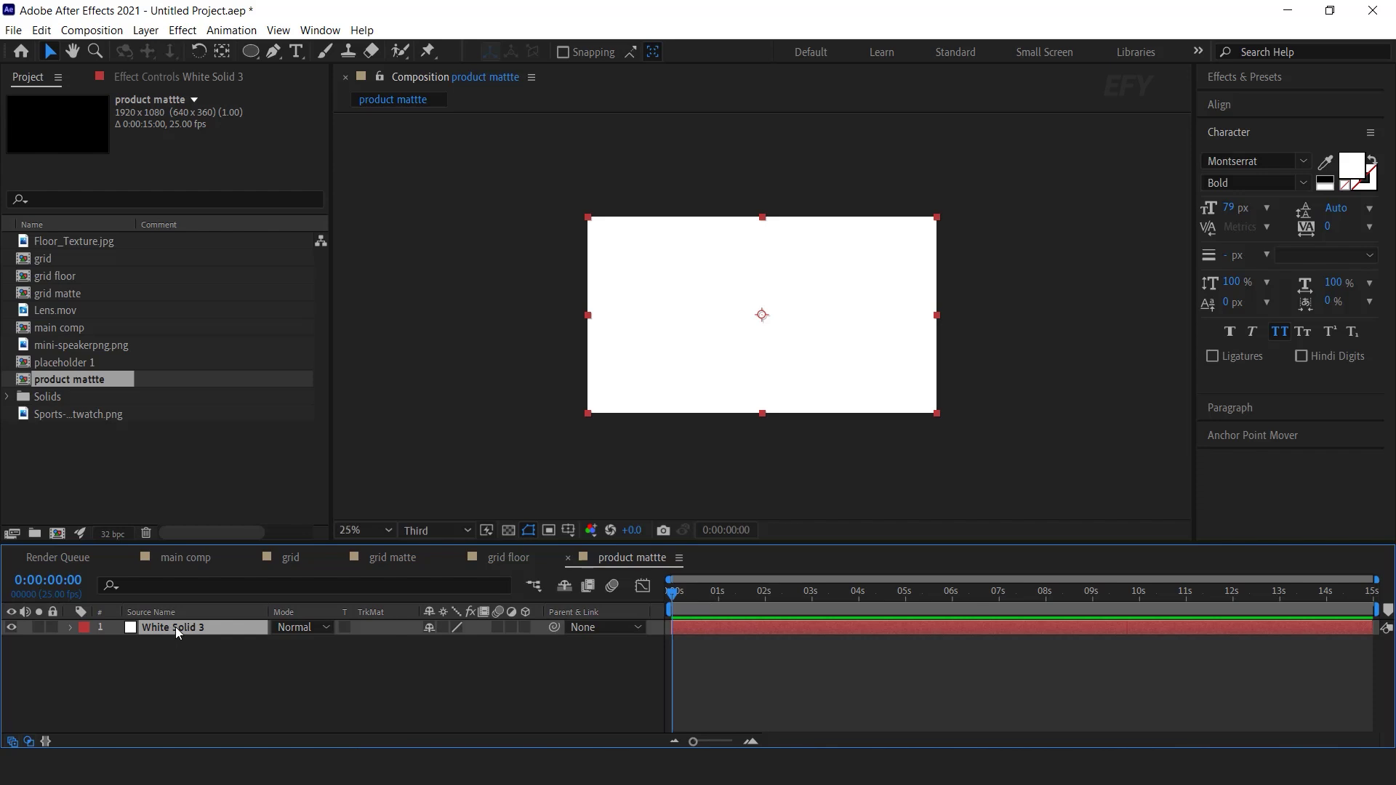
# Step: Apply the Fractal Noise effect to the white solid and set its Contrast to 200
pyautogui.hotkey('ctrl', 'space')
pyautogui.write('fr')
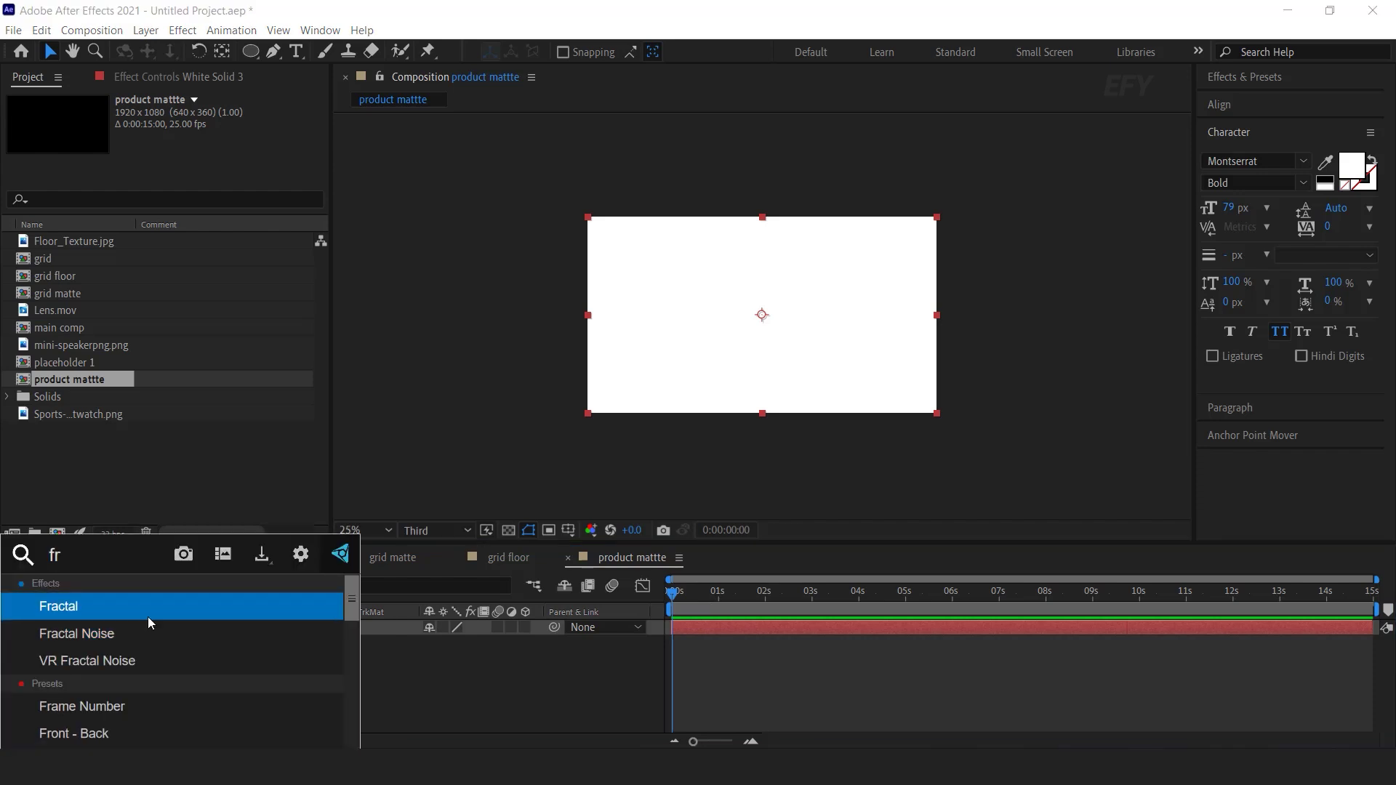
pyautogui.click(99, 636)
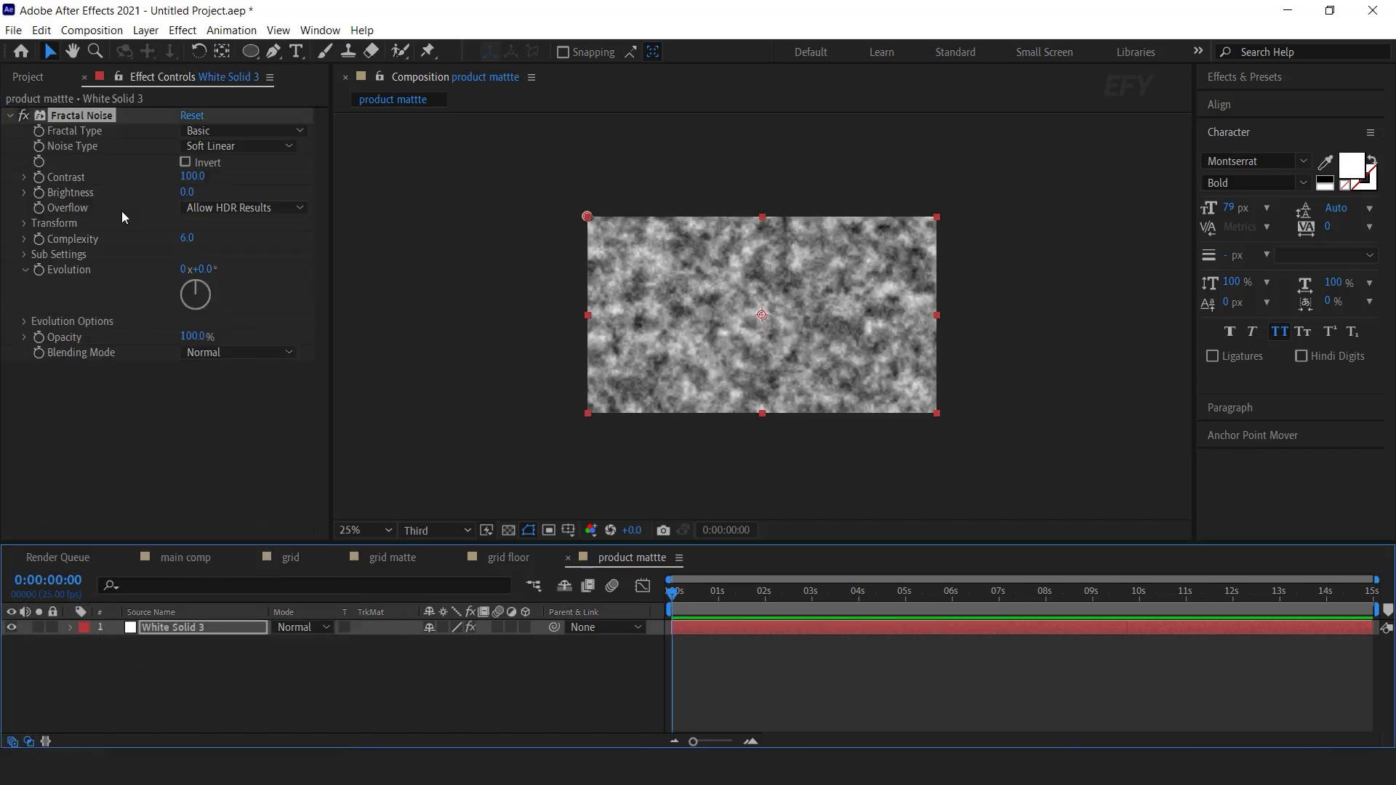
pyautogui.click(187, 177)
pyautogui.write('200.0')
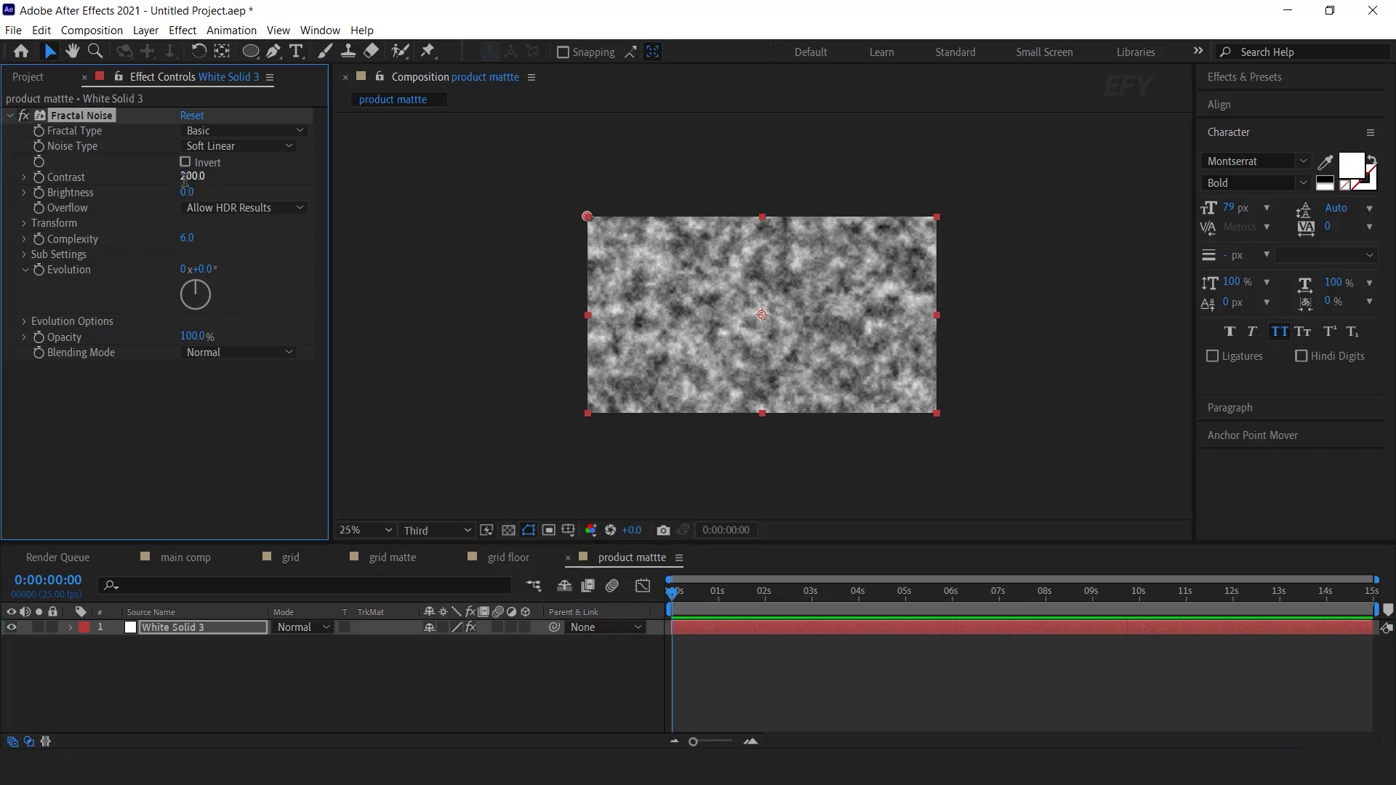
pyautogui.press('Return')
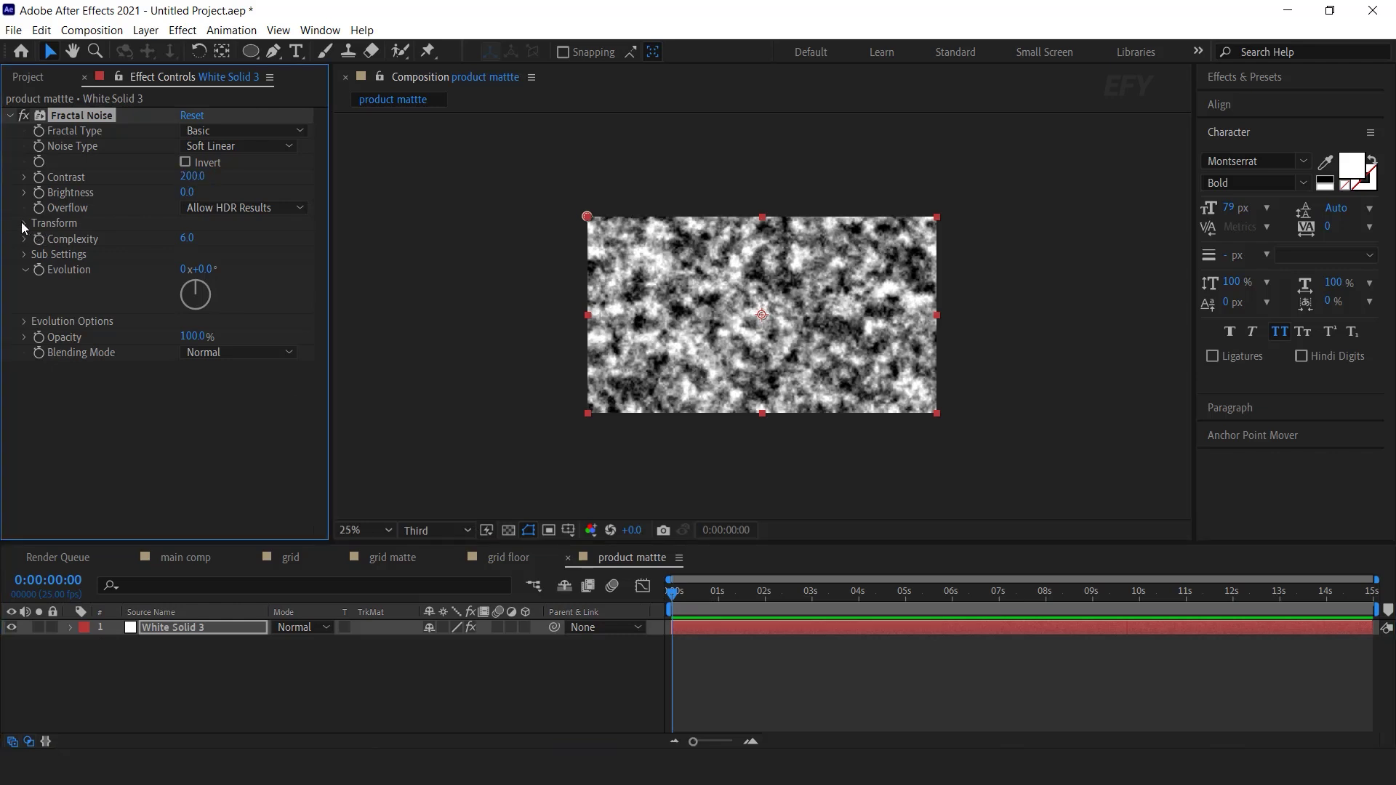
# Step: Turn off Uniform Scaling in the Fractal Noise effect and set Scale Width to 300, Scale Height to 50 and Complexity to 3
pyautogui.click(25, 223)
pyautogui.click(185, 255)
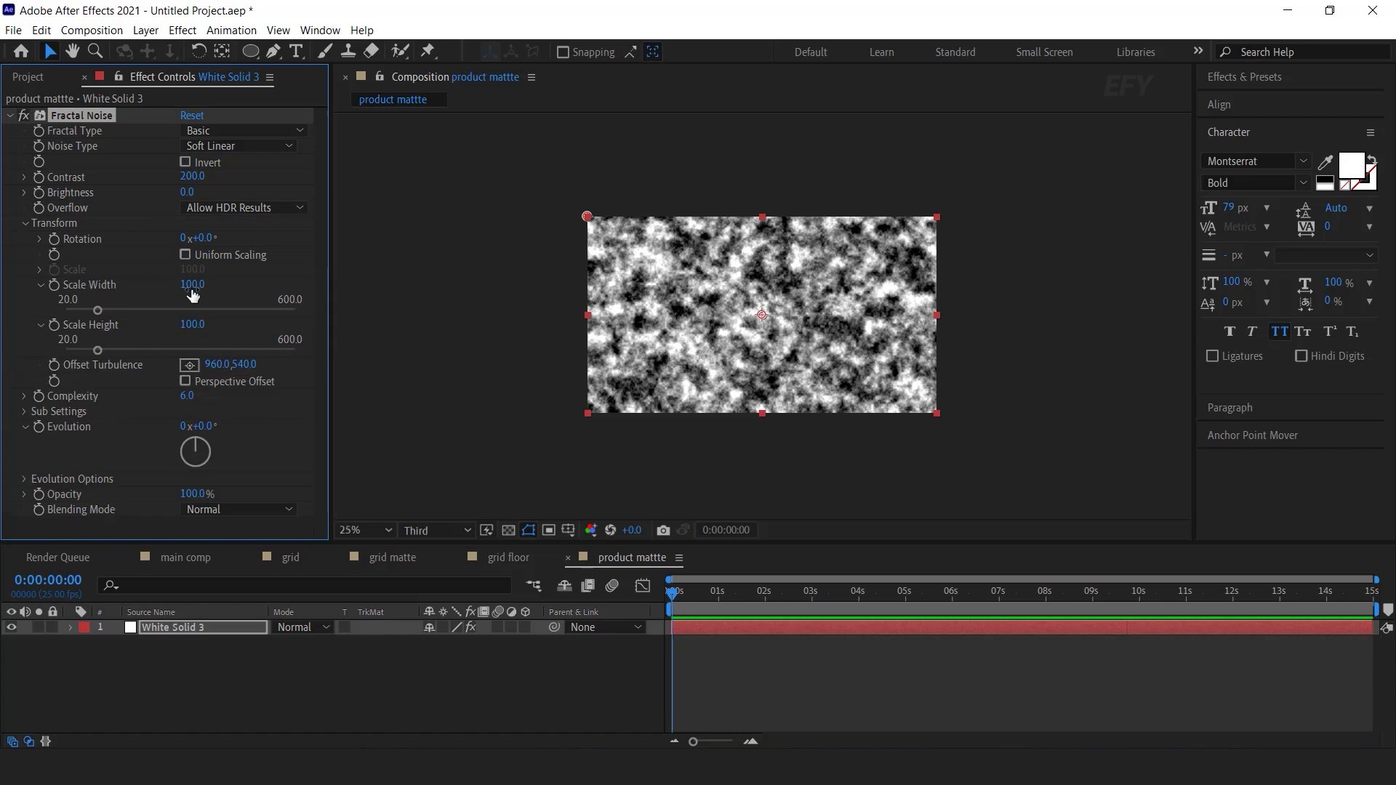
pyautogui.click(193, 326)
pyautogui.write('50')
pyautogui.press('Return')
pyautogui.click(193, 284)
pyautogui.write('300')
pyautogui.press('Return')
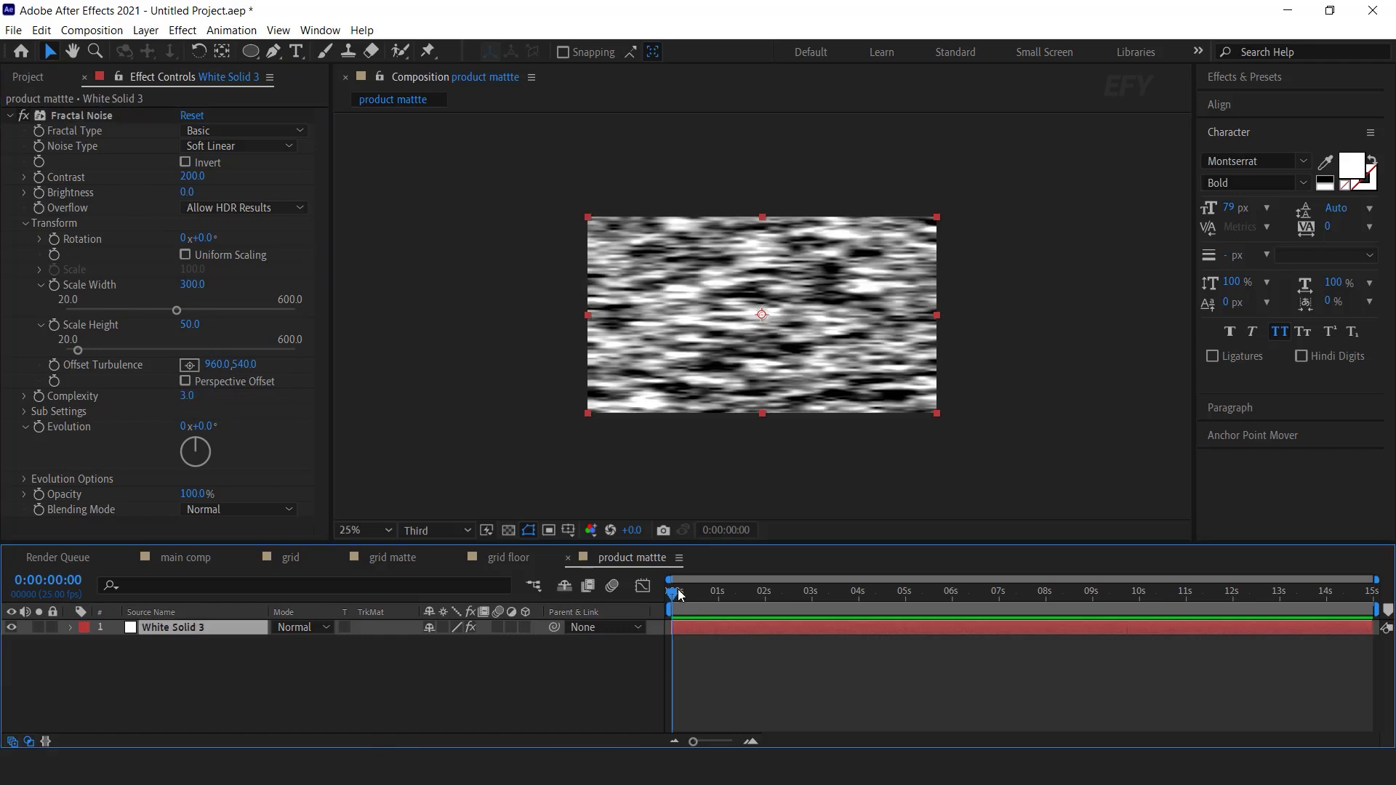
# Step: Enable keyframing for the Fractal Noise Brightness at the start of the timeline and set its value to -167
pyautogui.click(38, 194)
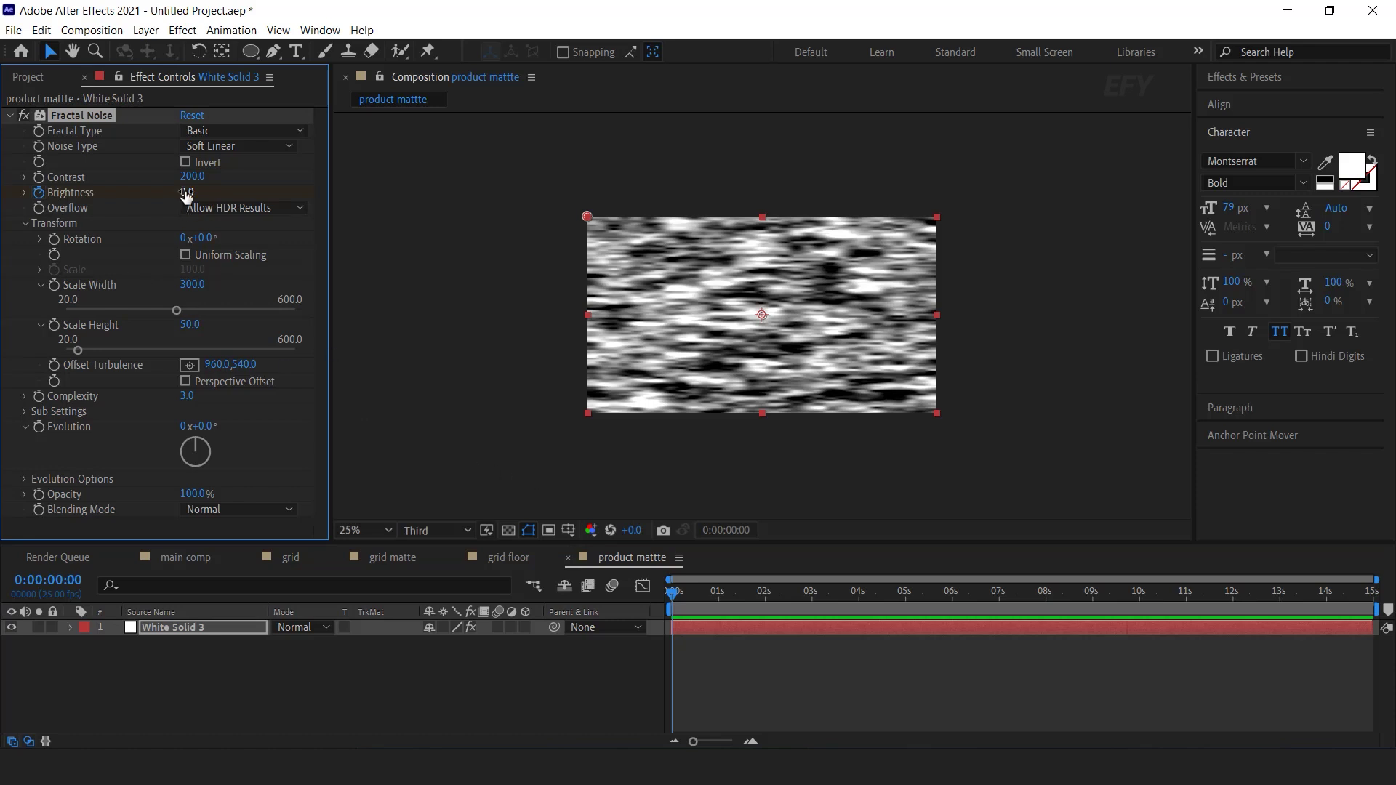
pyautogui.moveTo(135, 191); pyautogui.dragTo(55, 194)
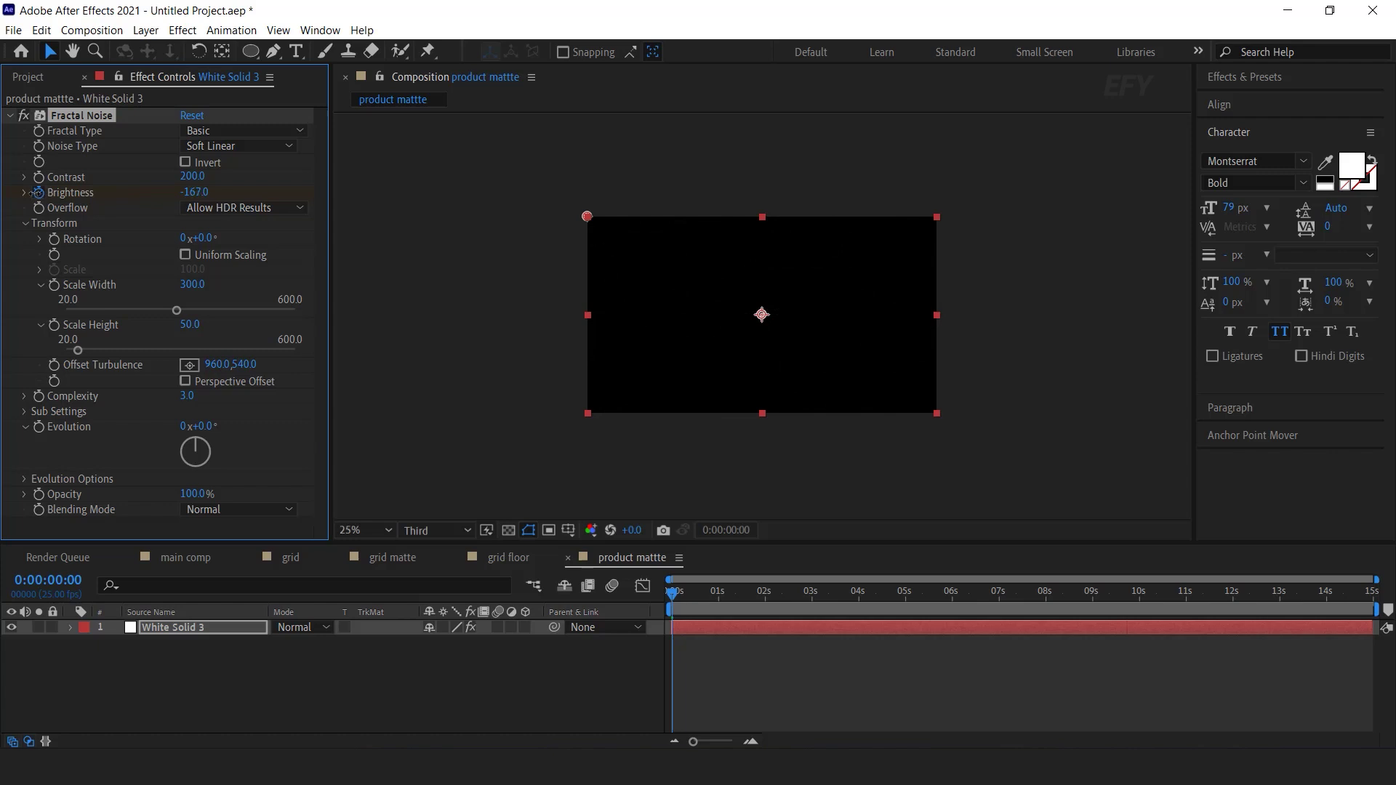
pyautogui.click(707, 629)
pyautogui.press('u')
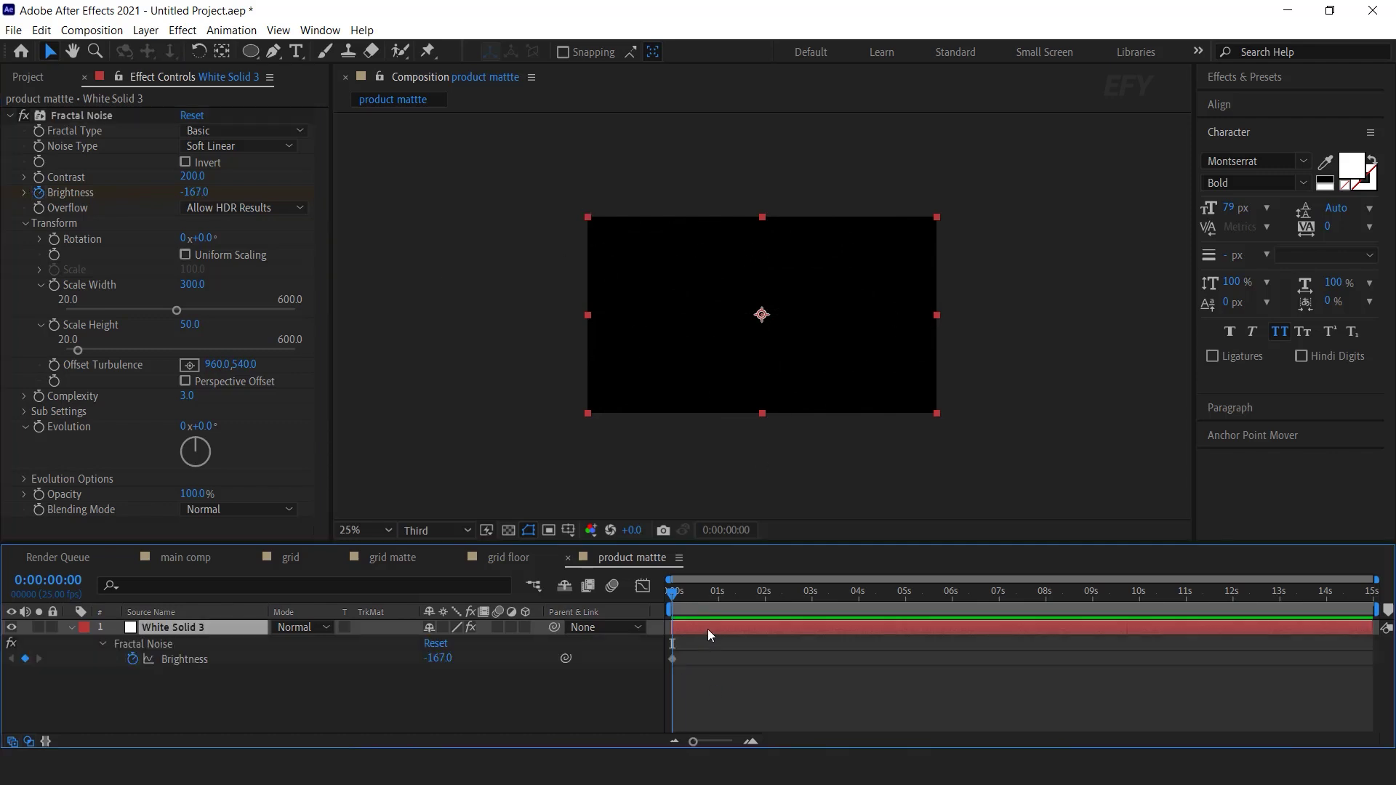
# Step: Add a Fractal Noise Brightness keyframe of 160 at 0:00:01:13
pyautogui.click(751, 742)
pyautogui.moveTo(680, 593); pyautogui.dragTo(827, 595)
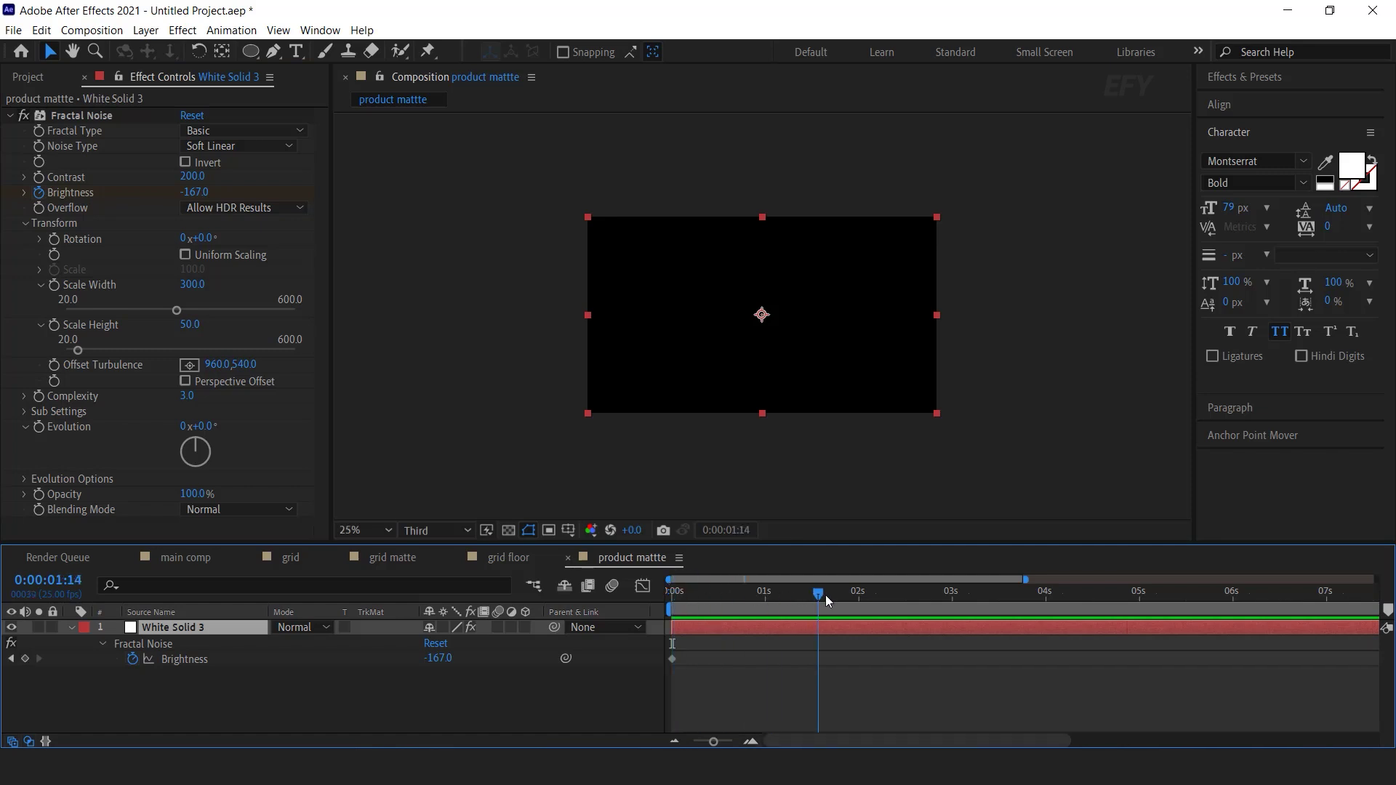
pyautogui.press('pageup')
pyautogui.moveTo(196, 193); pyautogui.dragTo(471, 197)
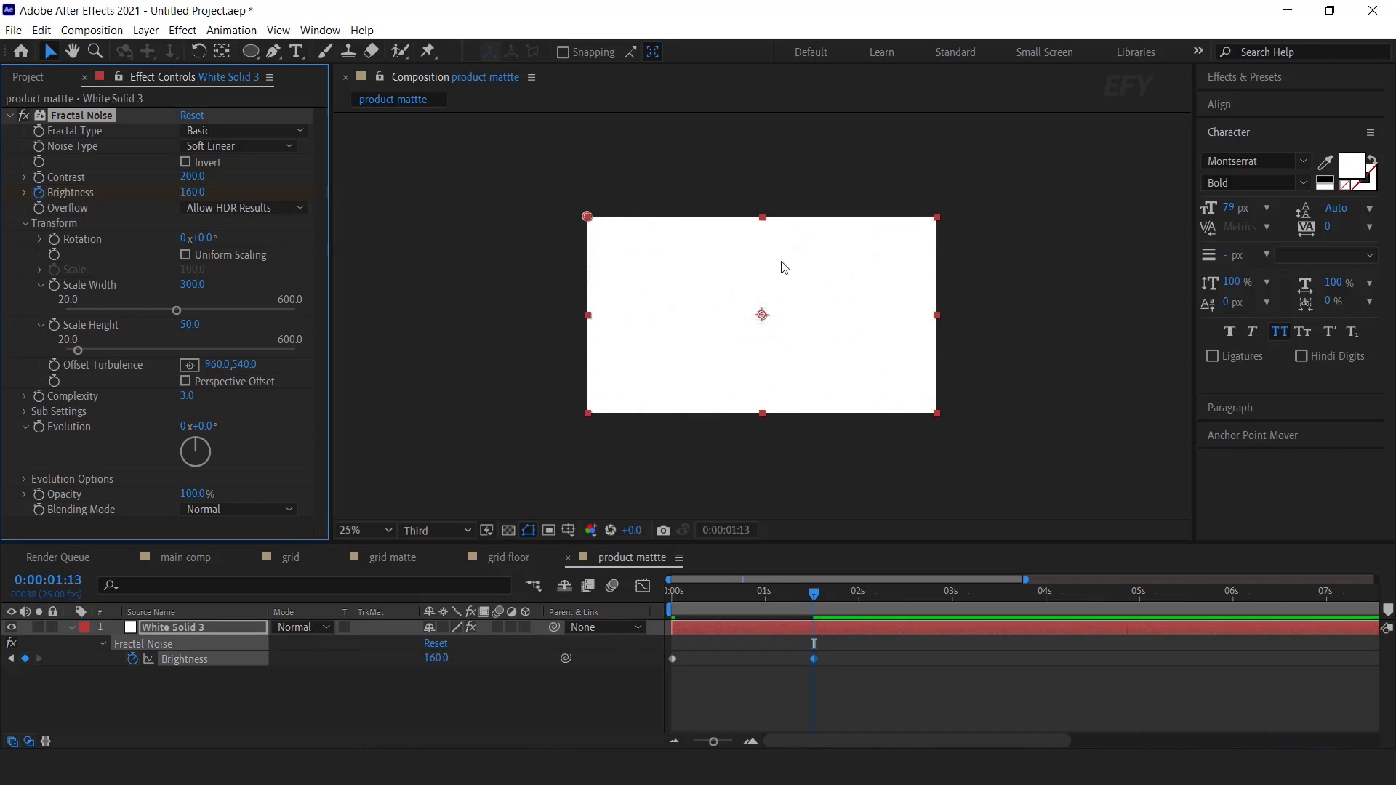
pyautogui.click(588, 693)
# Step: Change the Fractal Noise effect's Noise Type to Block and preview the brightness animation
pyautogui.moveTo(720, 604)
pyautogui.mouseDown()
pyautogui.moveTo(694, 600)
pyautogui.moveTo(738, 608)
pyautogui.mouseUp()
pyautogui.click(240, 145)
pyautogui.click(247, 170)
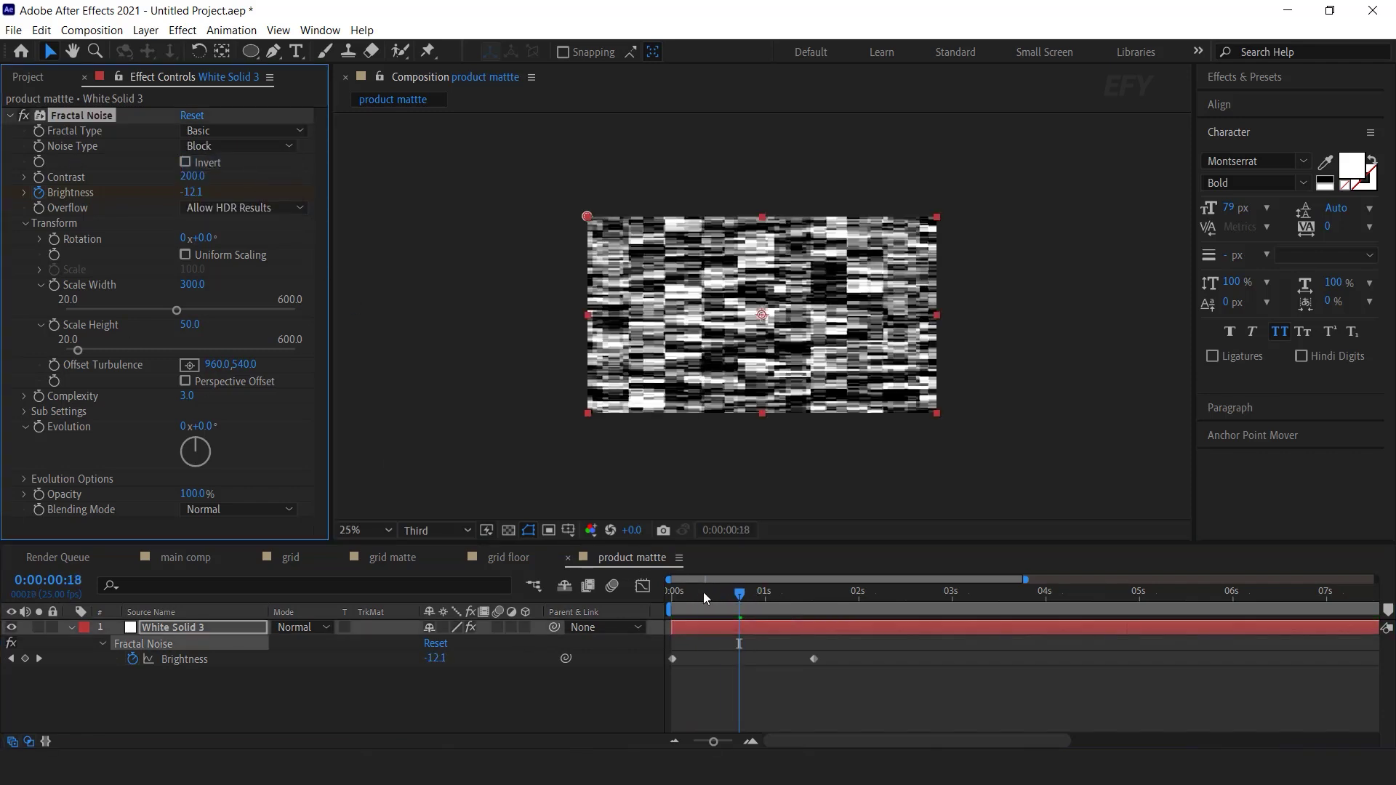
pyautogui.moveTo(696, 595); pyautogui.dragTo(744, 603)
# Step: Duplicate the Fractal Noise effect on the white solid
pyautogui.click(155, 631)
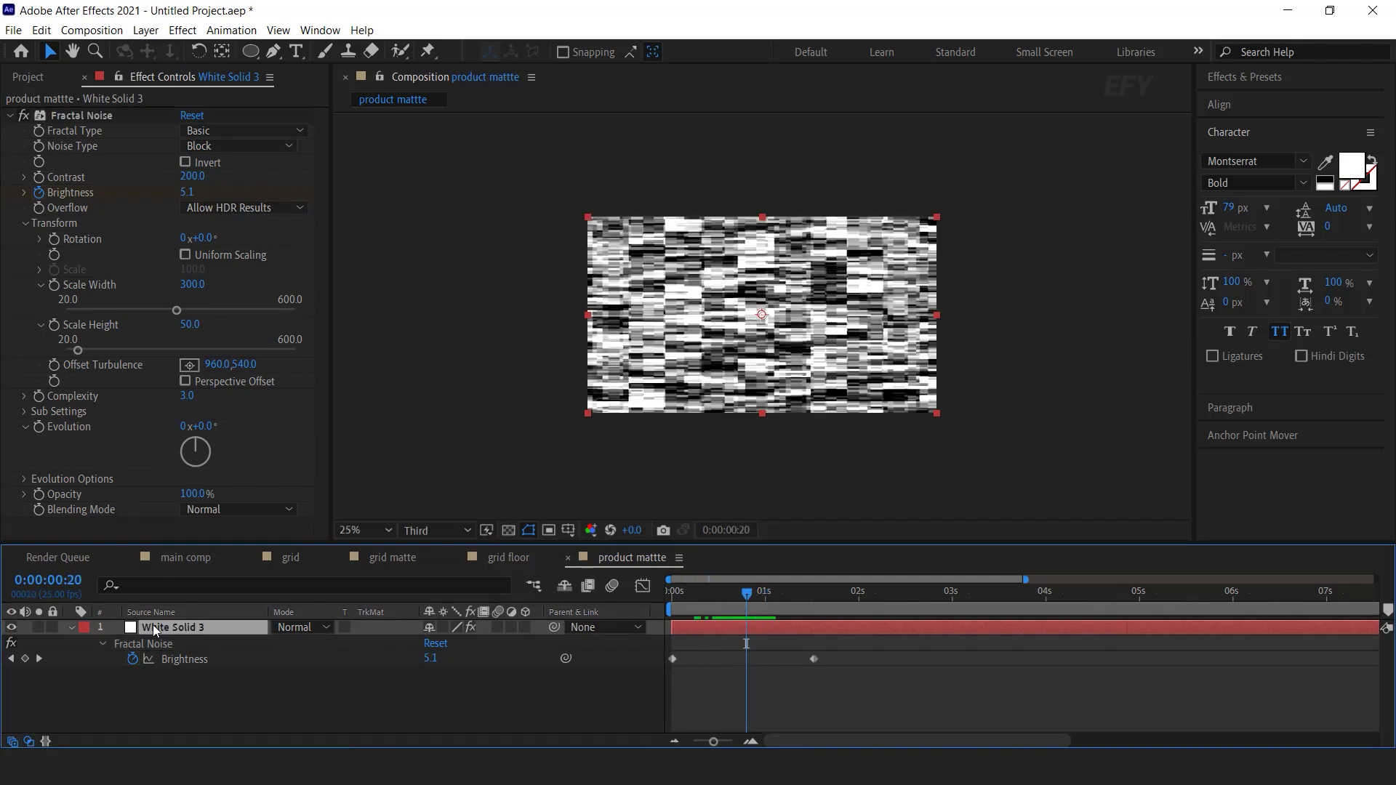
pyautogui.click(73, 116)
pyautogui.hotkey('ctrl', 'd')
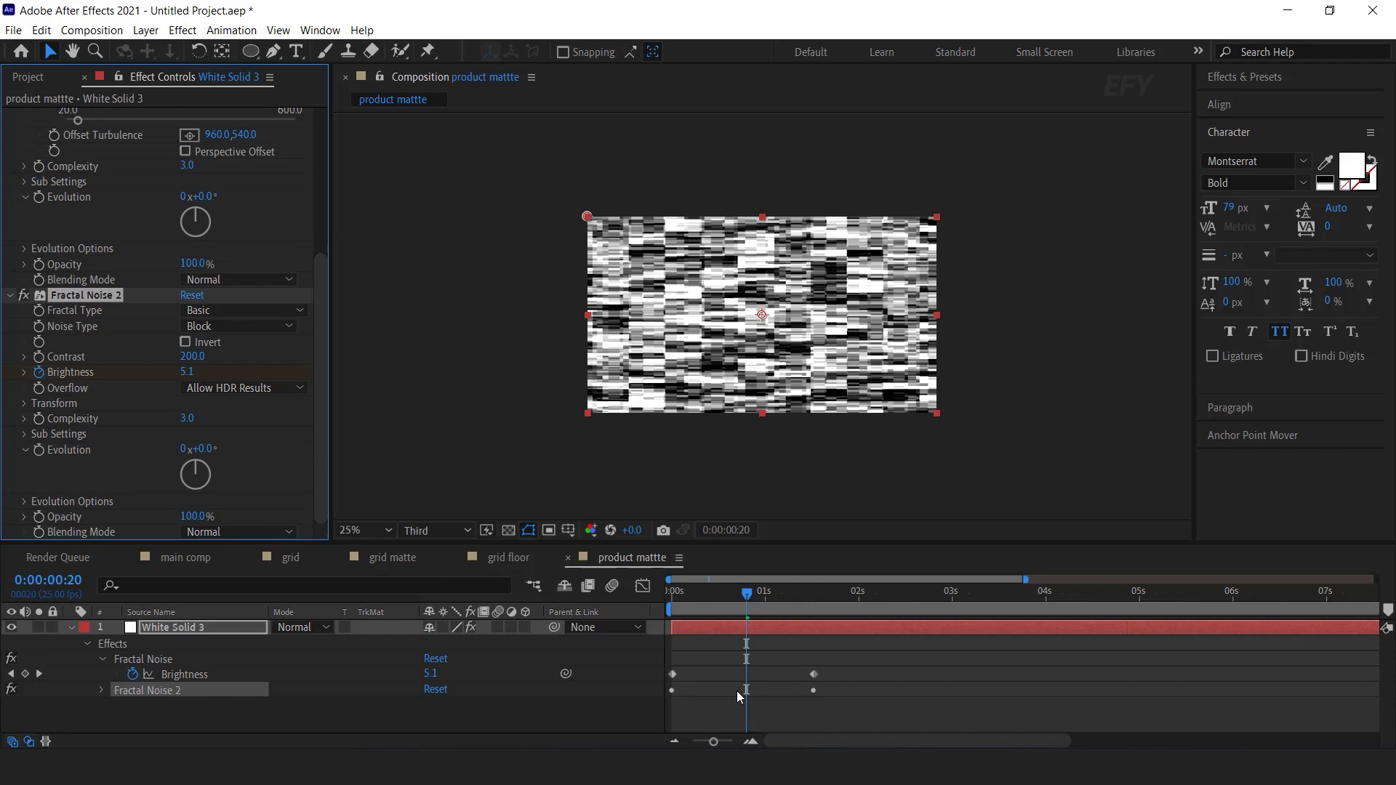
# Step: Reveal the white solid's keyframes and move the first Brightness keyframe of Fractal Noise 2 to 0:00:00:16
pyautogui.click(726, 630)
pyautogui.press('u')
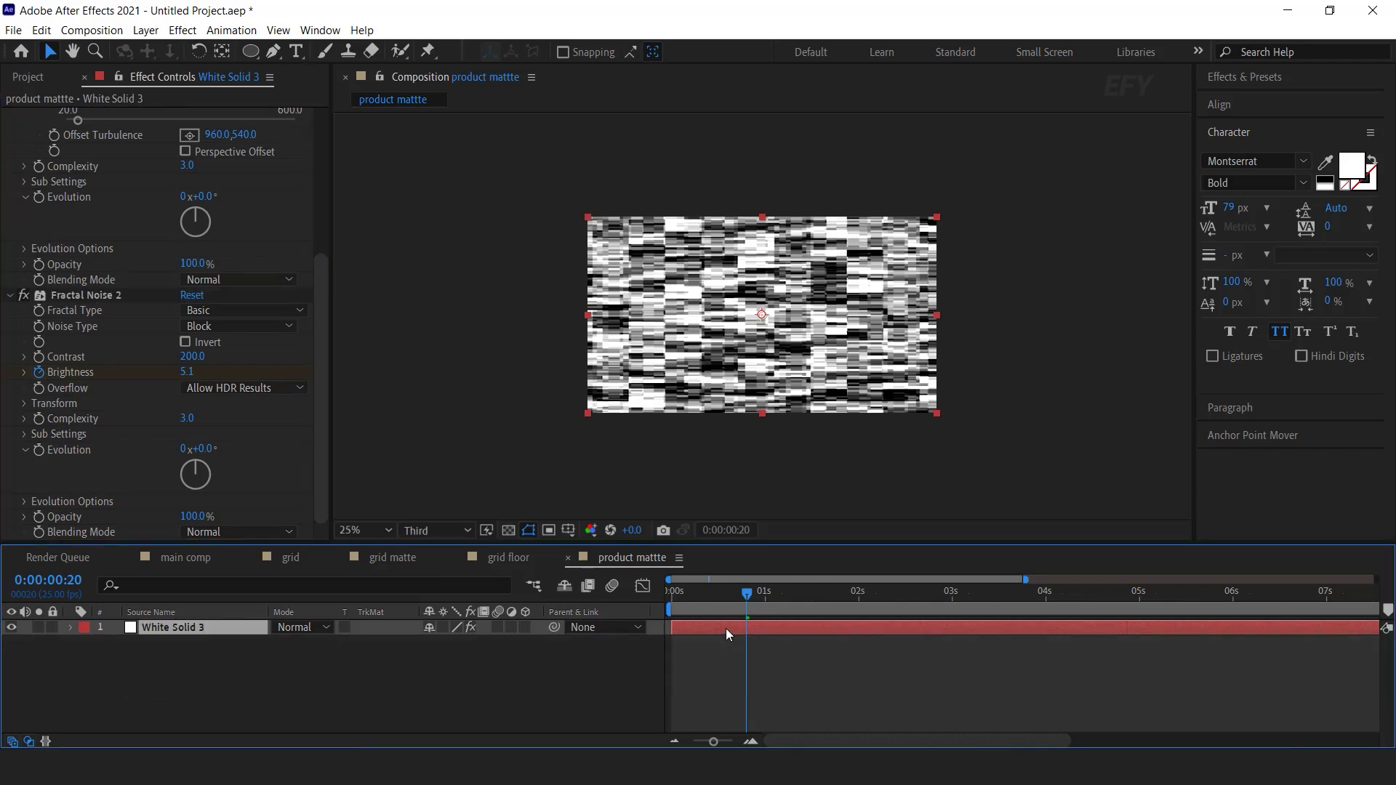
pyautogui.press('u')
pyautogui.moveTo(673, 690); pyautogui.dragTo(734, 696)
pyautogui.moveTo(699, 597); pyautogui.dragTo(731, 598)
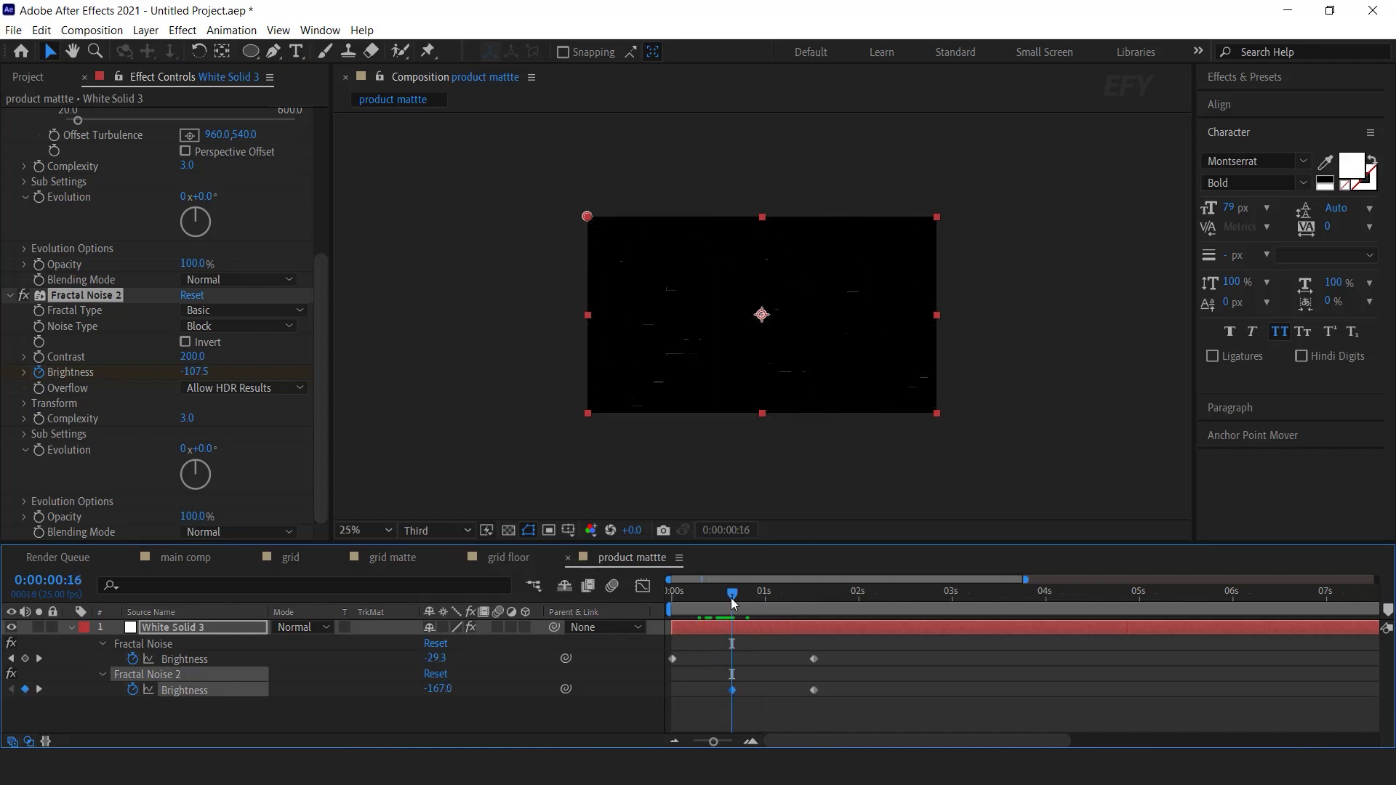
# Step: Set the first Brightness keyframe of Fractal Noise 2 to 100 and return to the start of the timeline
pyautogui.click(438, 689)
pyautogui.write('100')
pyautogui.press('Return')
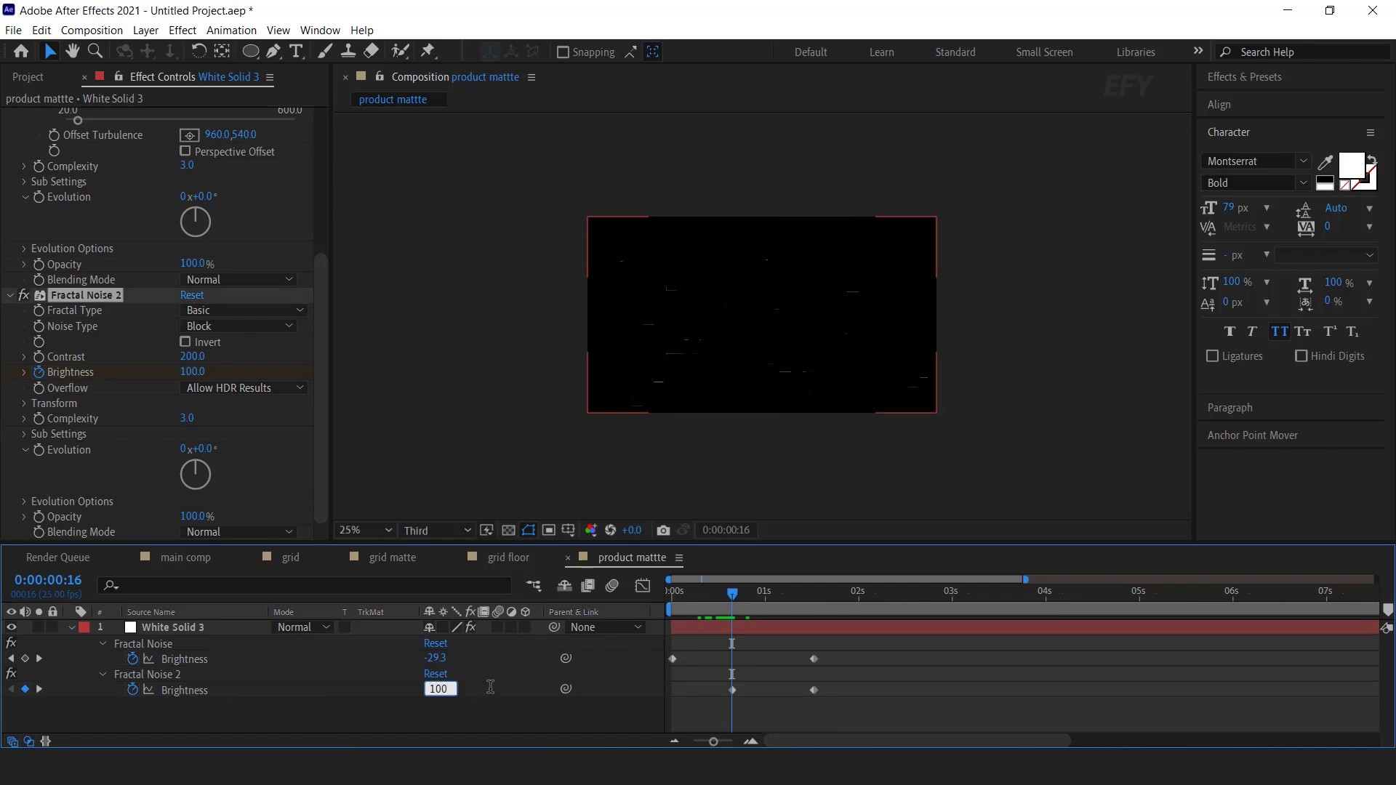
pyautogui.moveTo(695, 596); pyautogui.dragTo(673, 596)
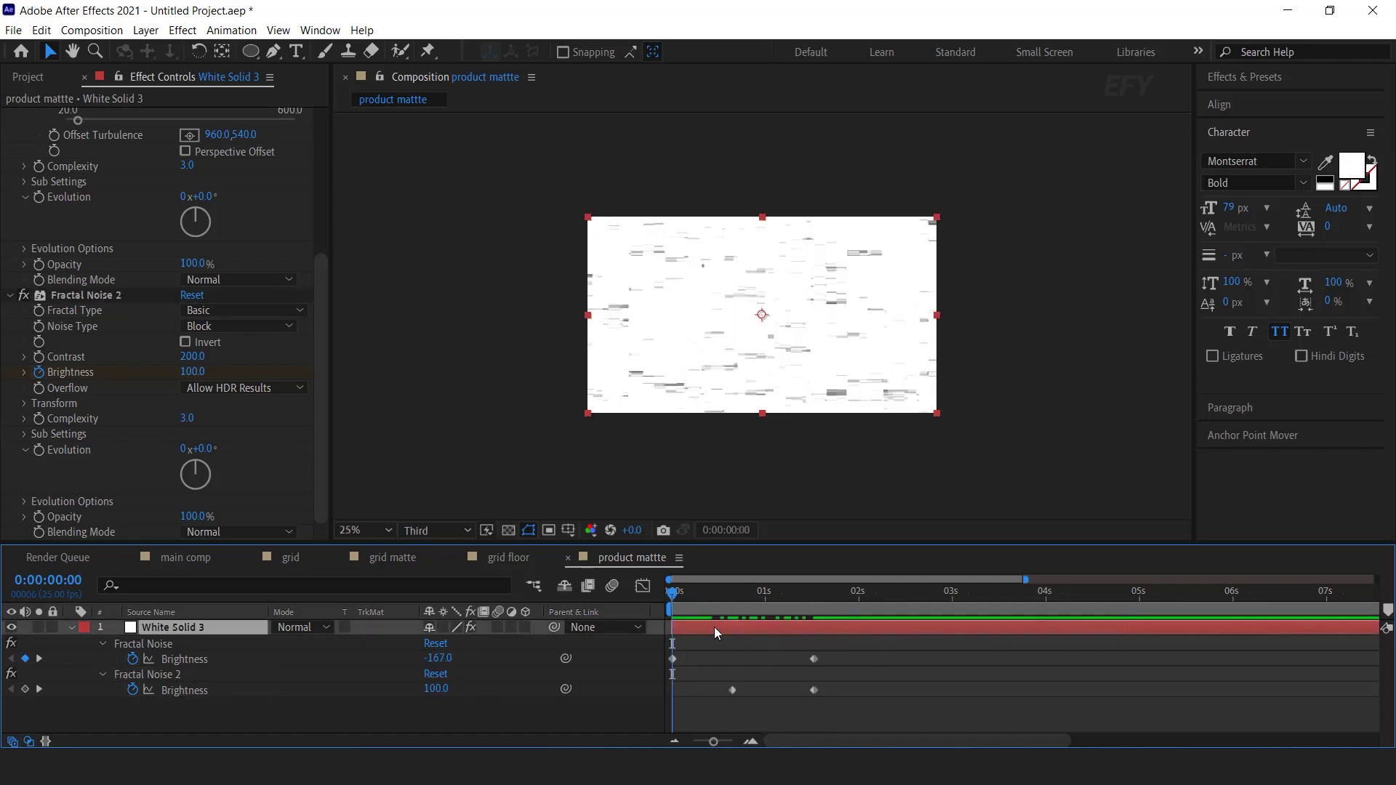
# Step: Set the blending mode of Fractal Noise 2 to Multiply and preview the combined noise
pyautogui.click(320, 399)
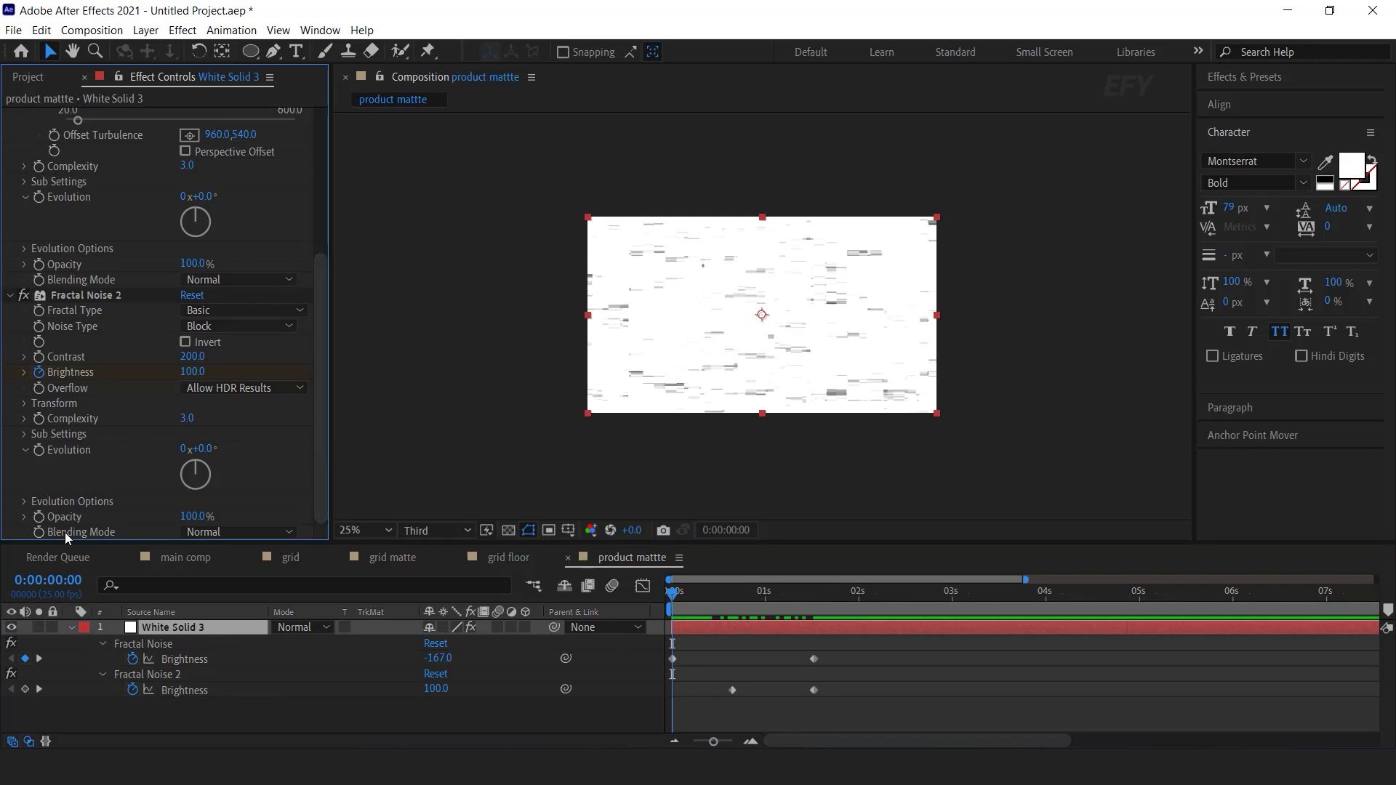
pyautogui.click(141, 296)
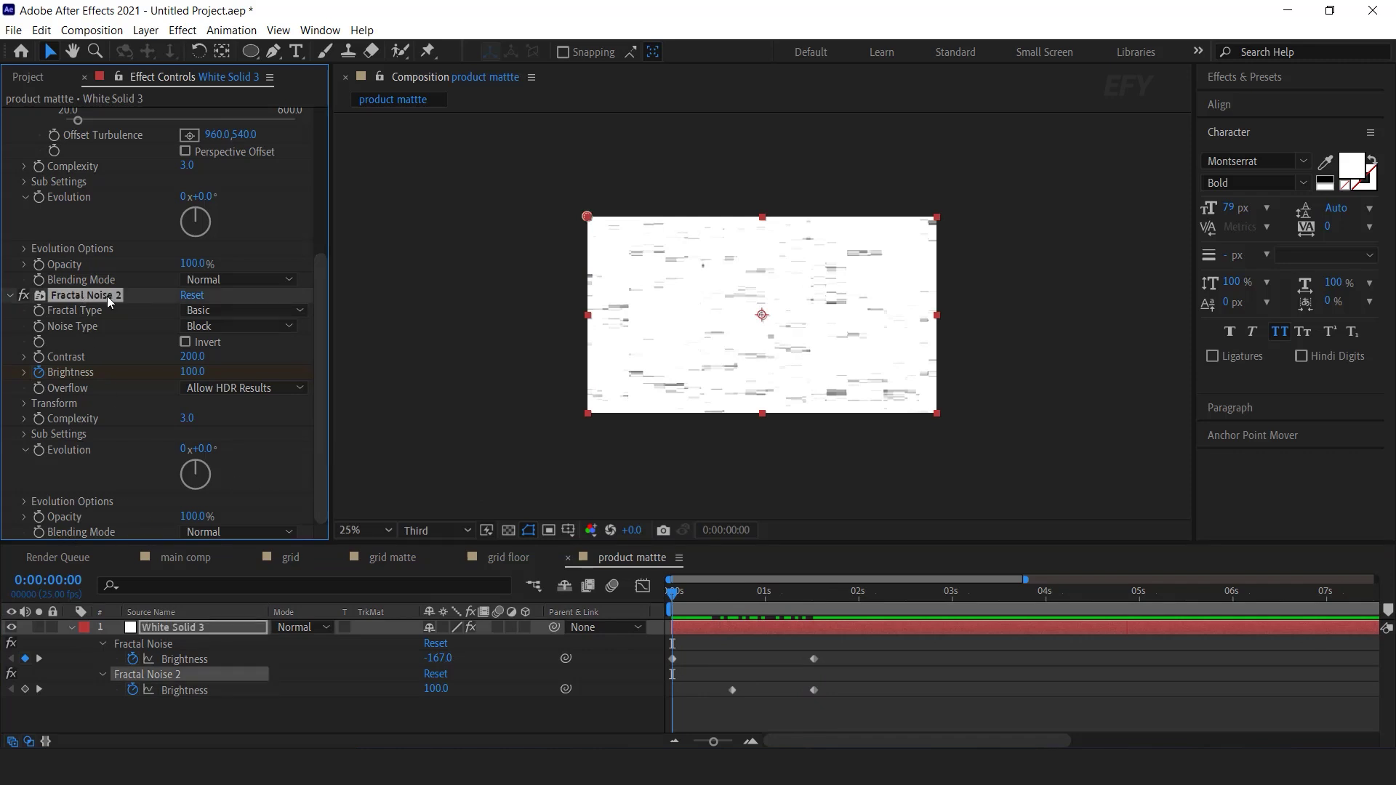
pyautogui.click(238, 532)
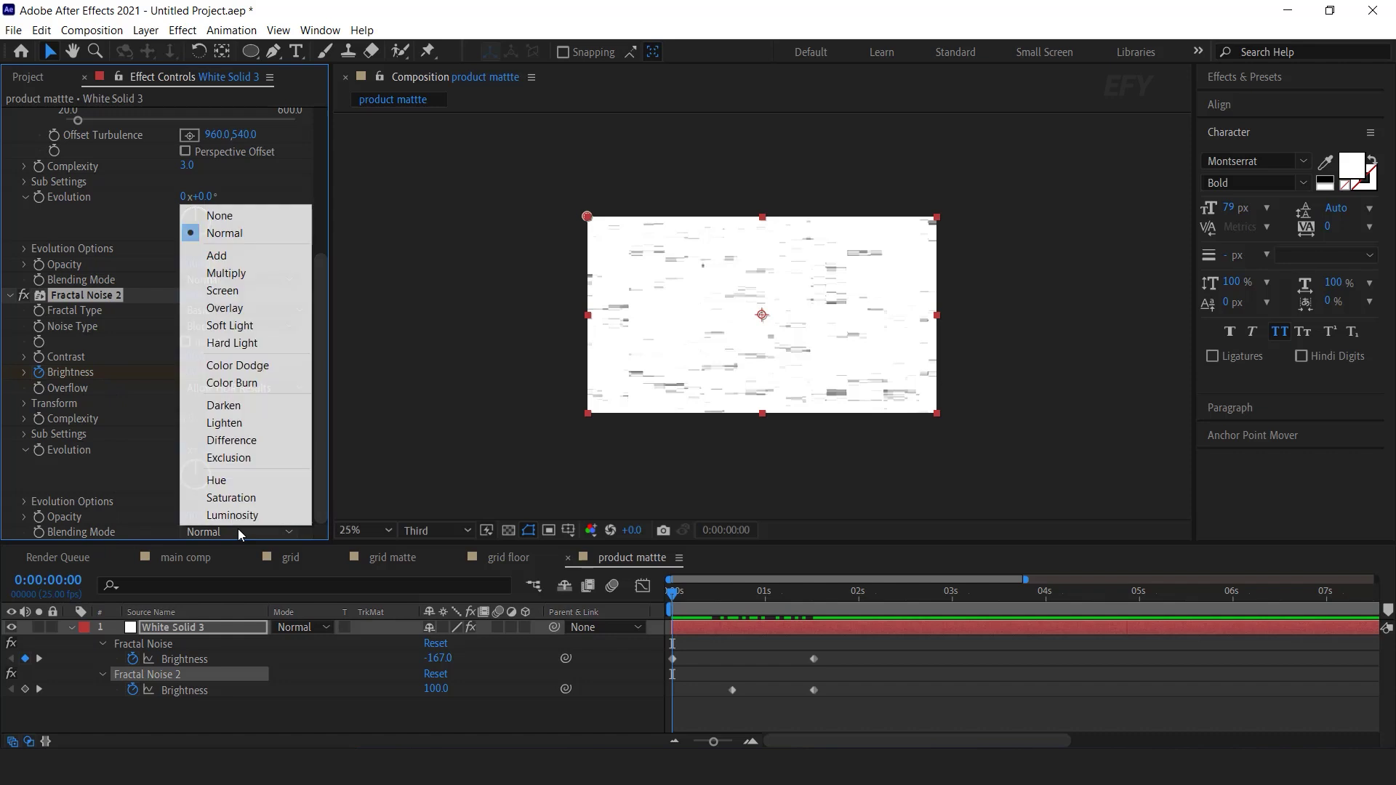
pyautogui.click(226, 274)
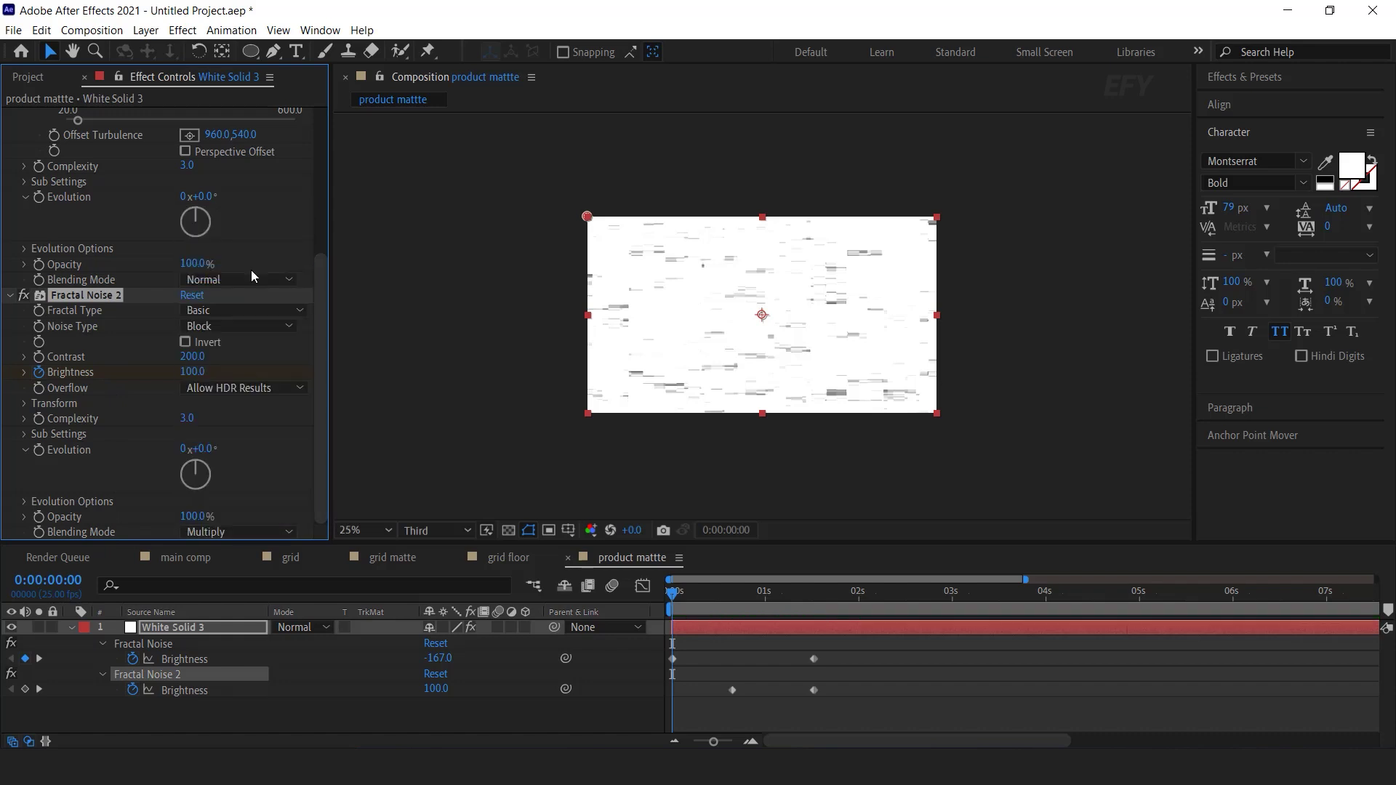
pyautogui.moveTo(680, 595)
pyautogui.mouseDown()
pyautogui.moveTo(701, 595)
pyautogui.moveTo(673, 595)
pyautogui.mouseUp()
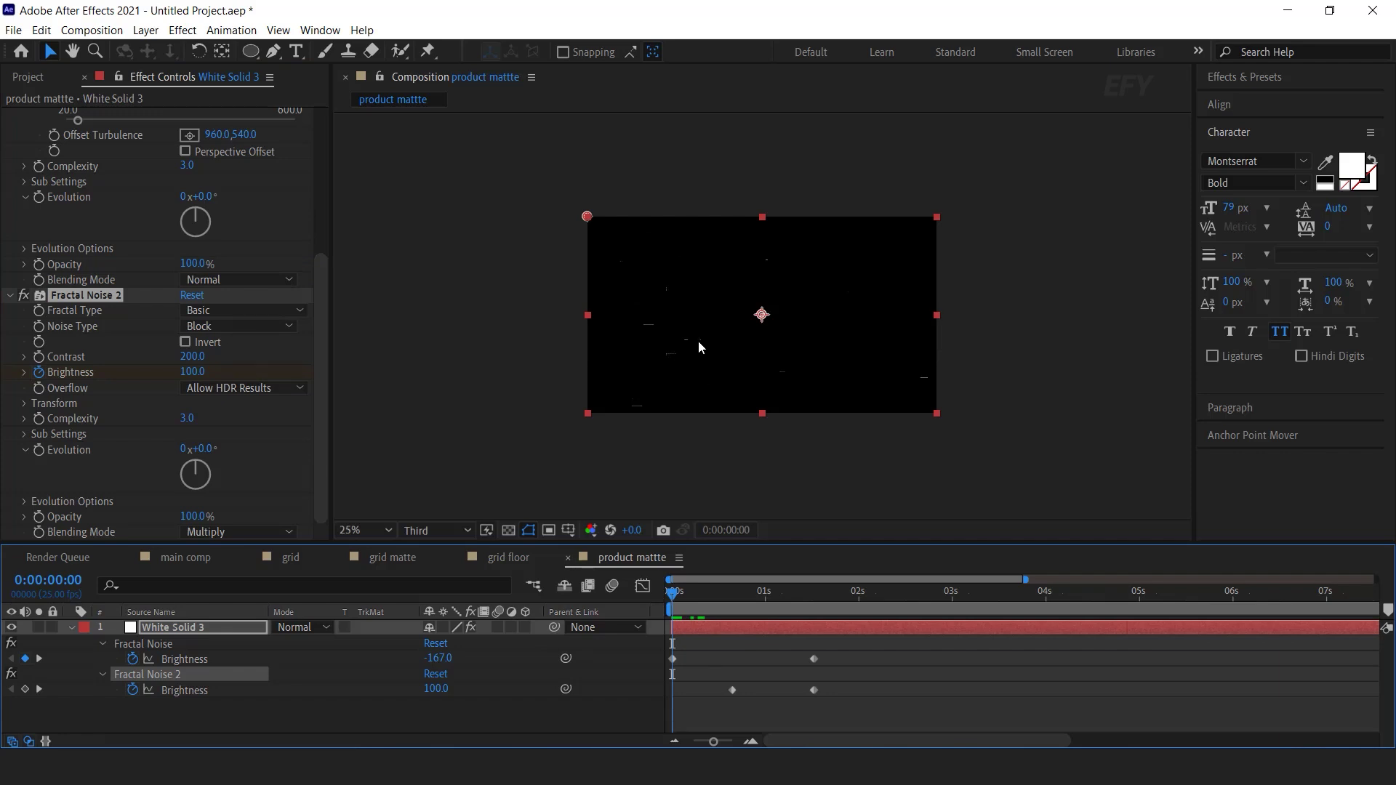
# Step: Lower the first Fractal Noise effect's starting Brightness keyframe to -185 and scrub the opening frames to check it
pyautogui.scroll(5, 228, 238)
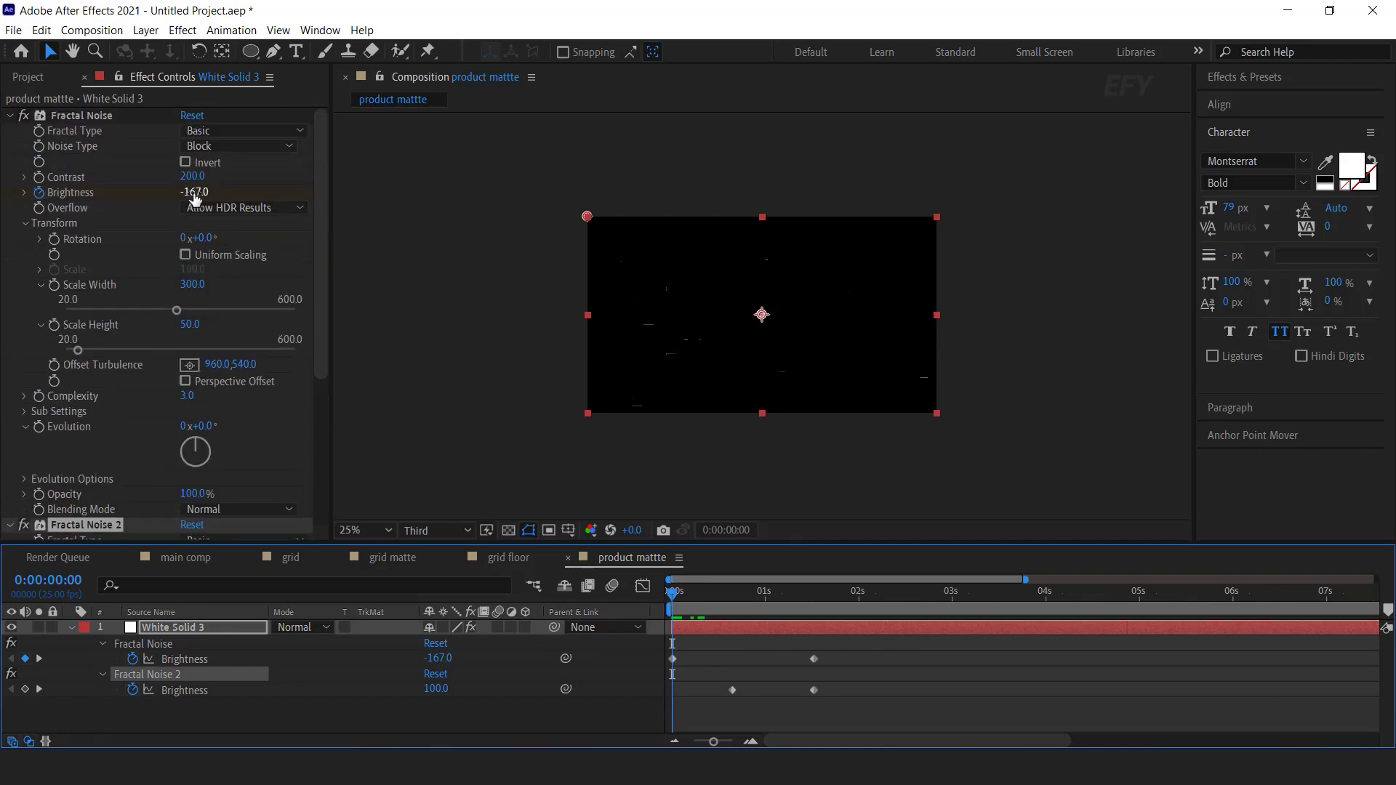
pyautogui.moveTo(188, 193); pyautogui.dragTo(191, 191)
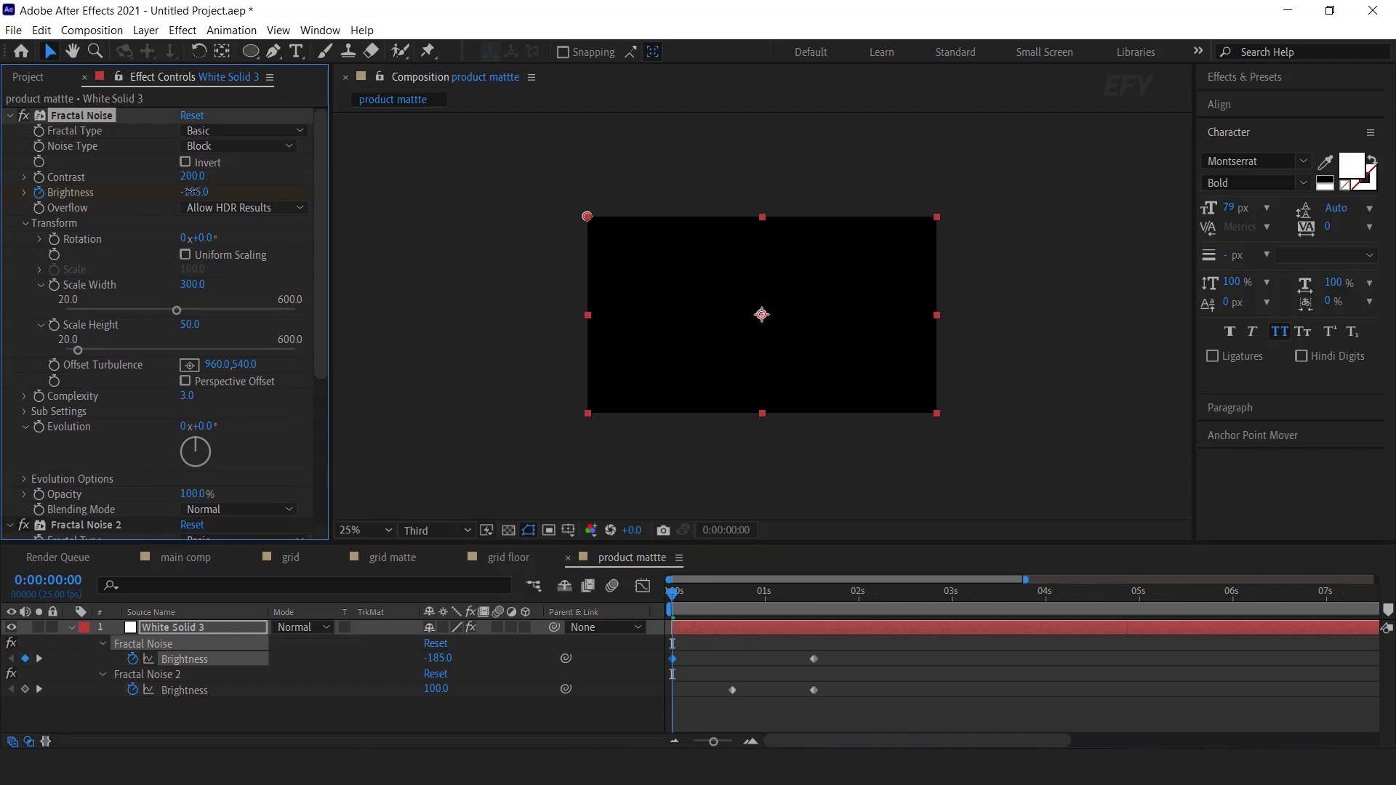
pyautogui.click(720, 661)
pyautogui.click(705, 595)
pyautogui.moveTo(706, 595)
pyautogui.mouseDown()
pyautogui.moveTo(762, 593)
pyautogui.moveTo(700, 604)
pyautogui.mouseUp()
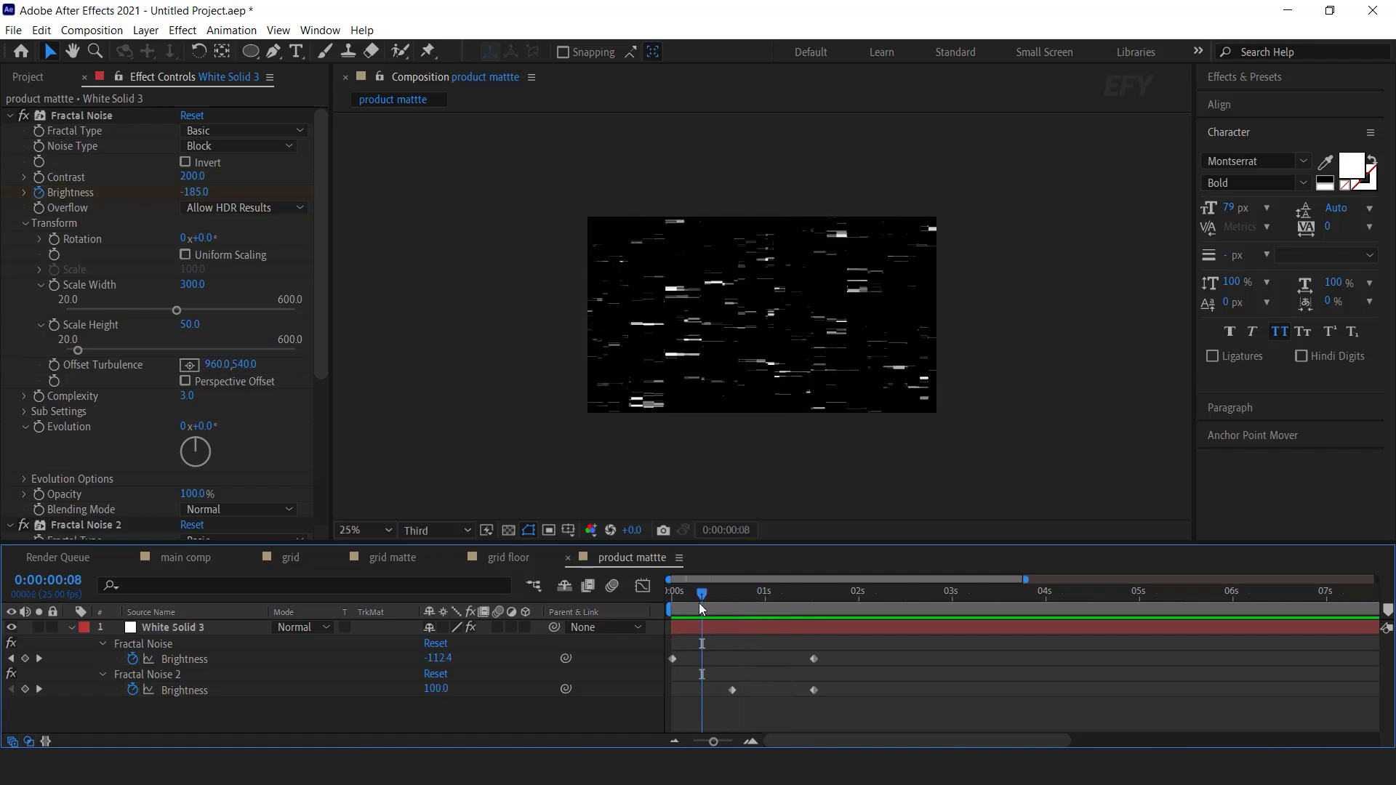
# Step: Apply the Fast Box Blur effect to the white solid
pyautogui.click(194, 626)
pyautogui.hotkey('ctrl', 'space')
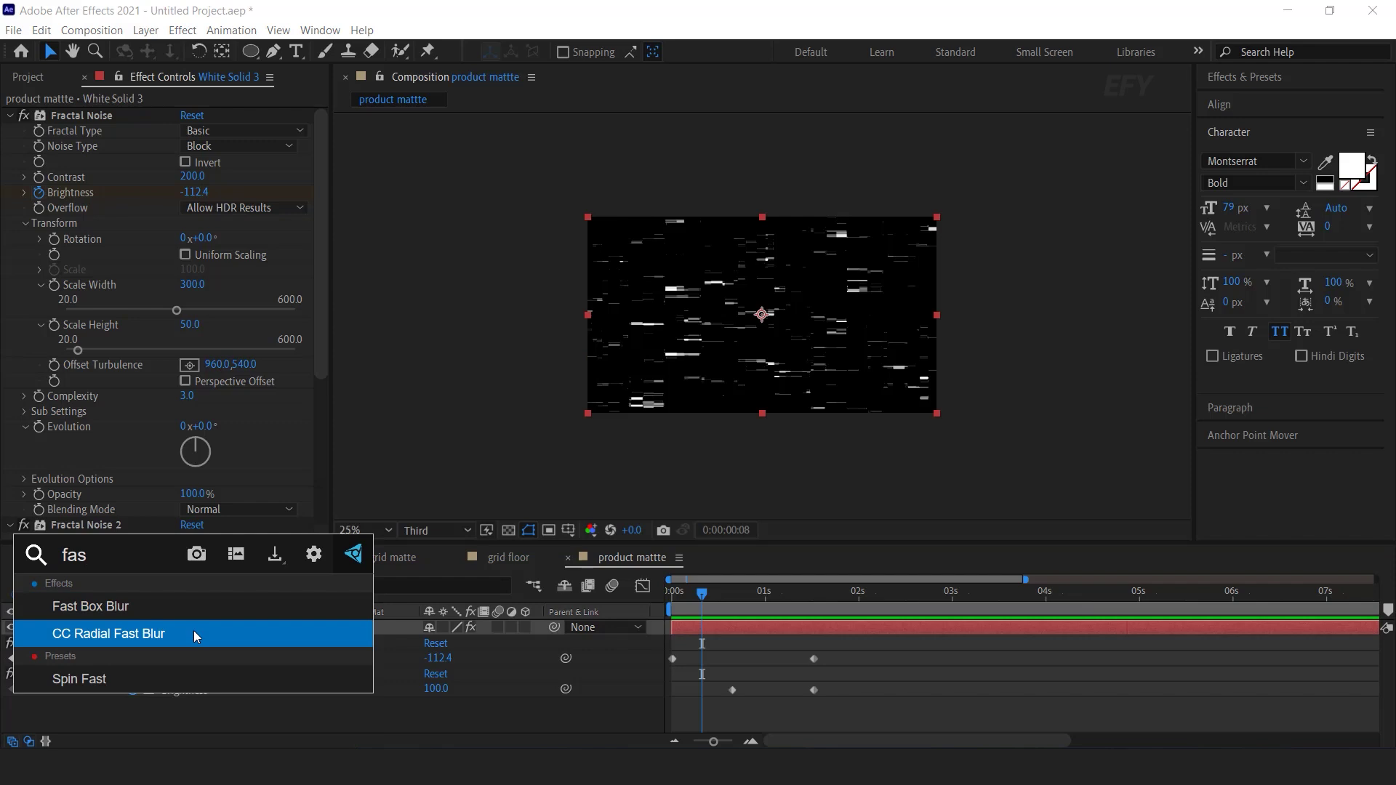
pyautogui.click(194, 607)
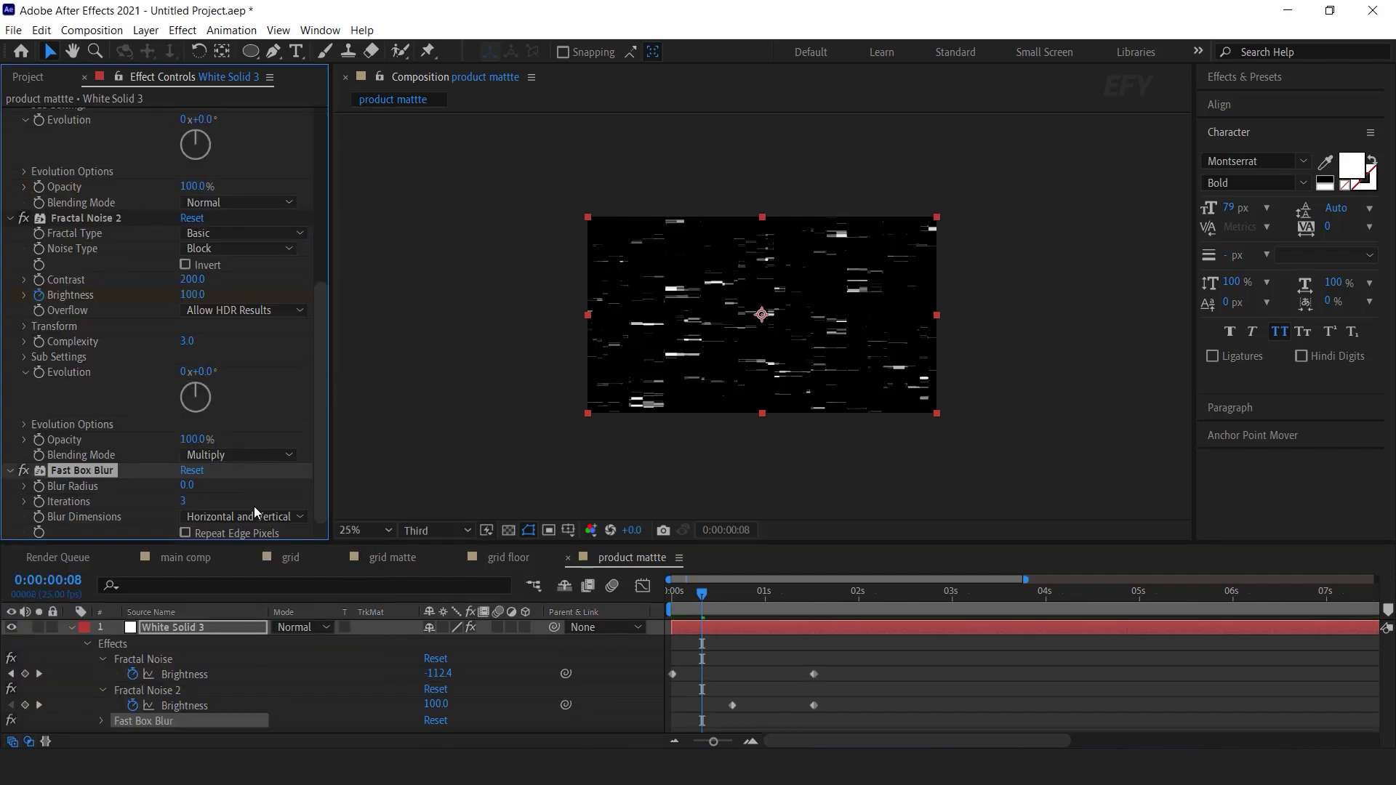
# Step: Set the Fast Box Blur to Horizontal with a Blur Radius of 15, preview it and collapse the layer's properties
pyautogui.click(285, 518)
pyautogui.click(241, 553)
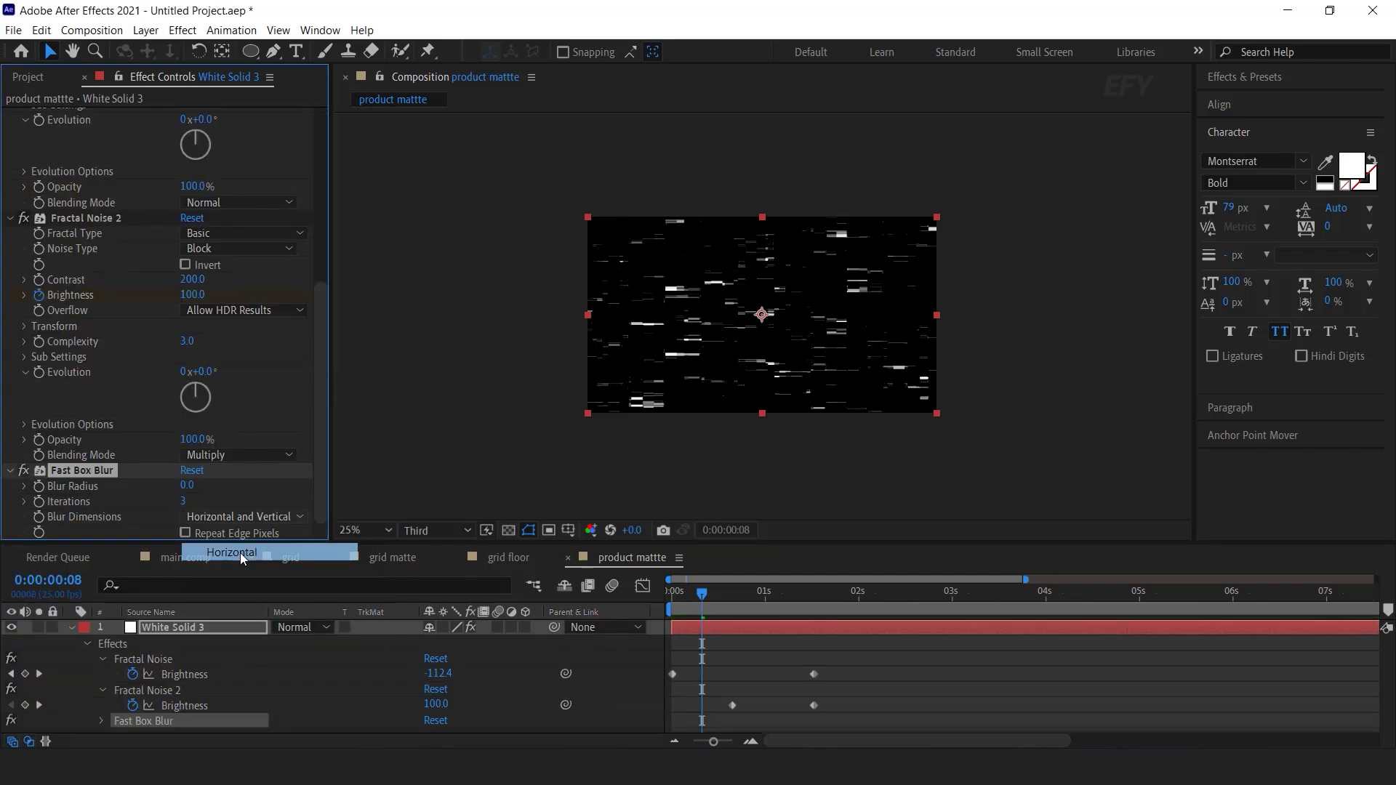
pyautogui.click(187, 486)
pyautogui.press('Return')
pyautogui.click(864, 667)
pyautogui.moveTo(706, 600); pyautogui.dragTo(746, 603)
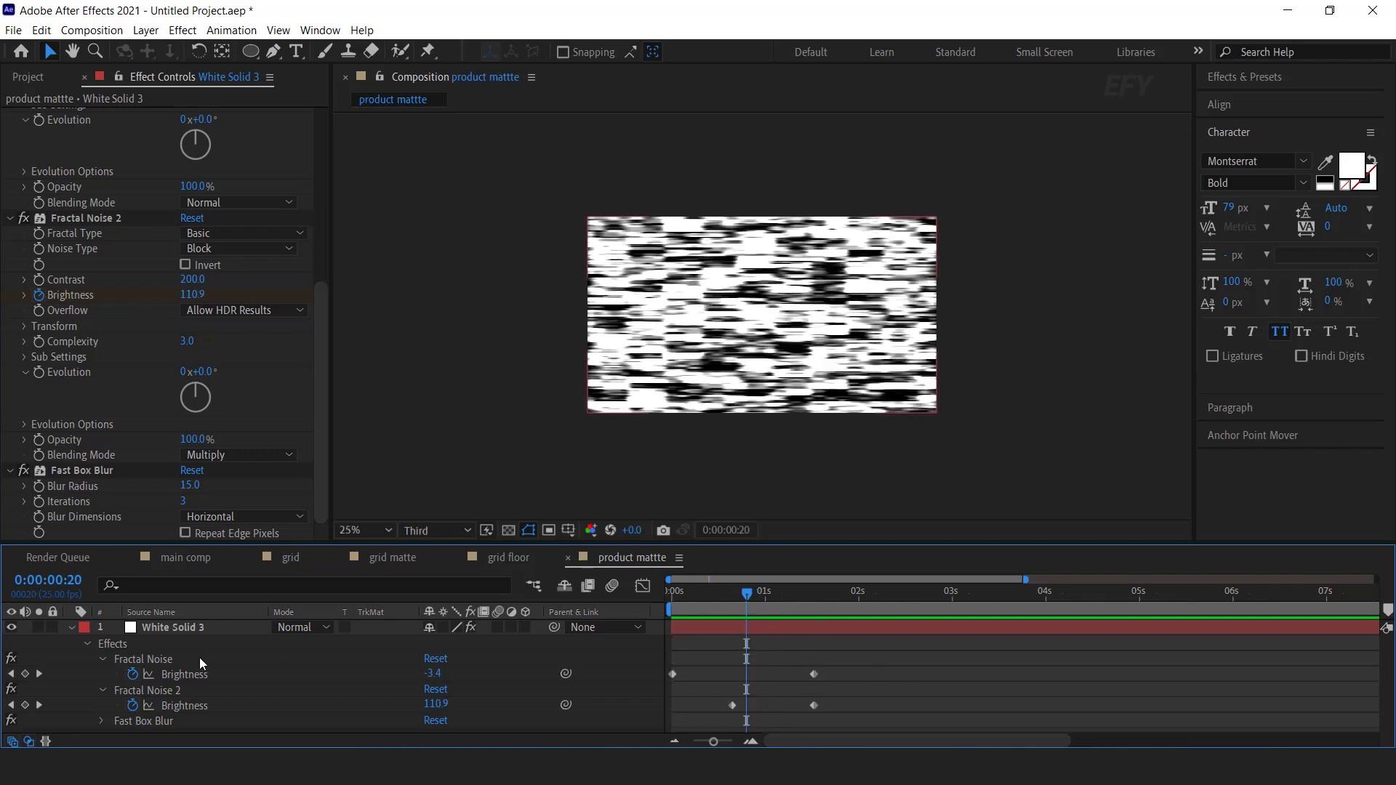
pyautogui.click(69, 626)
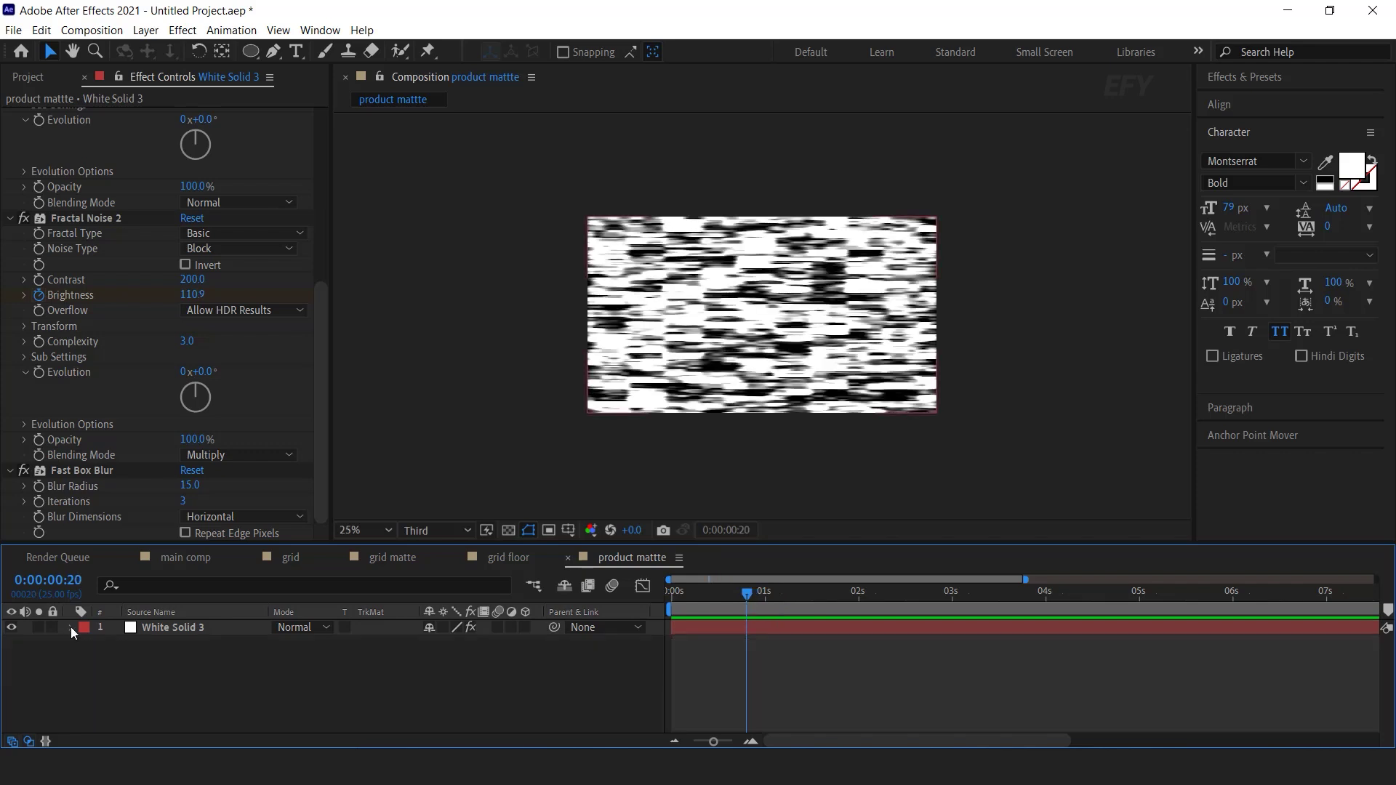
# Step: Close the product mattte composition and create a new 1920 x 1080 px composition named "media 1"
pyautogui.click(569, 559)
pyautogui.click(28, 76)
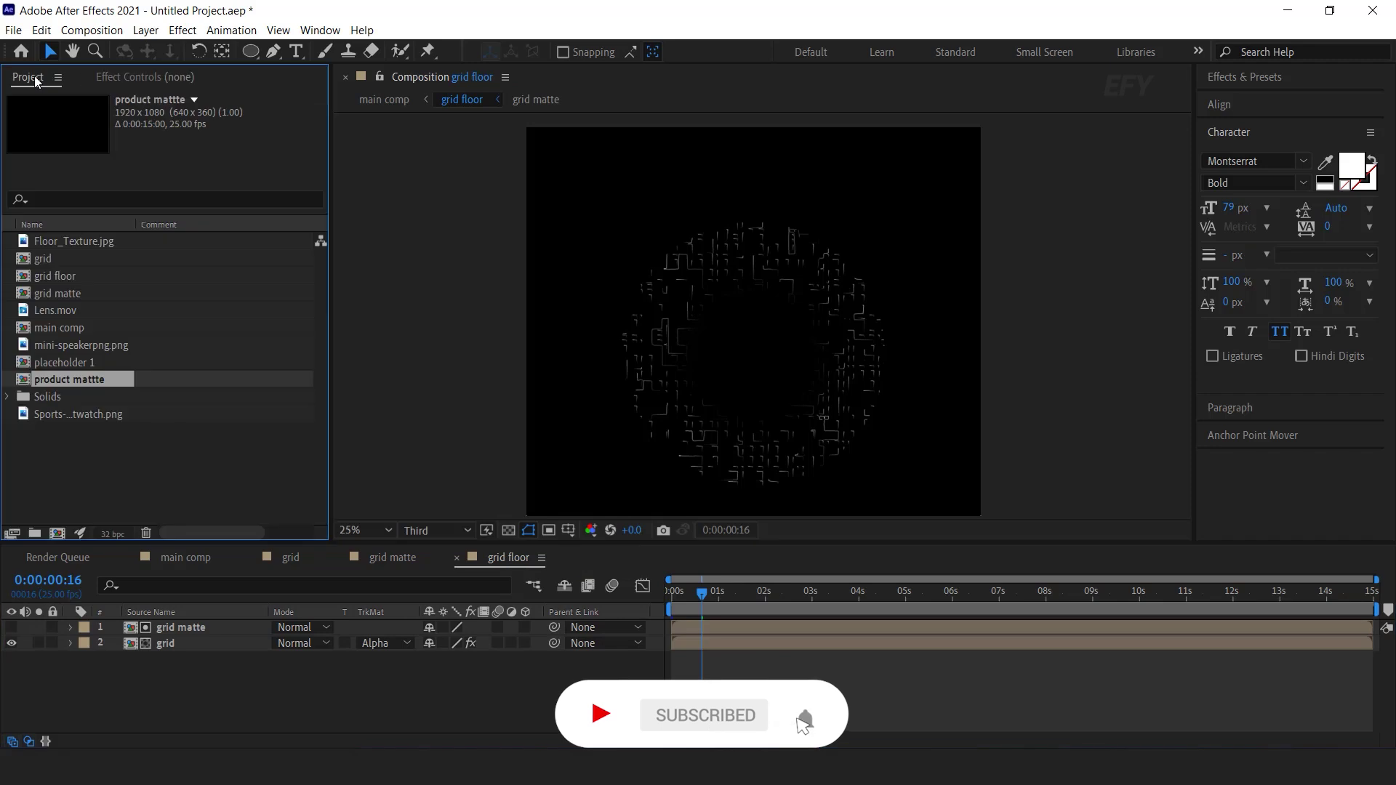
pyautogui.click(57, 535)
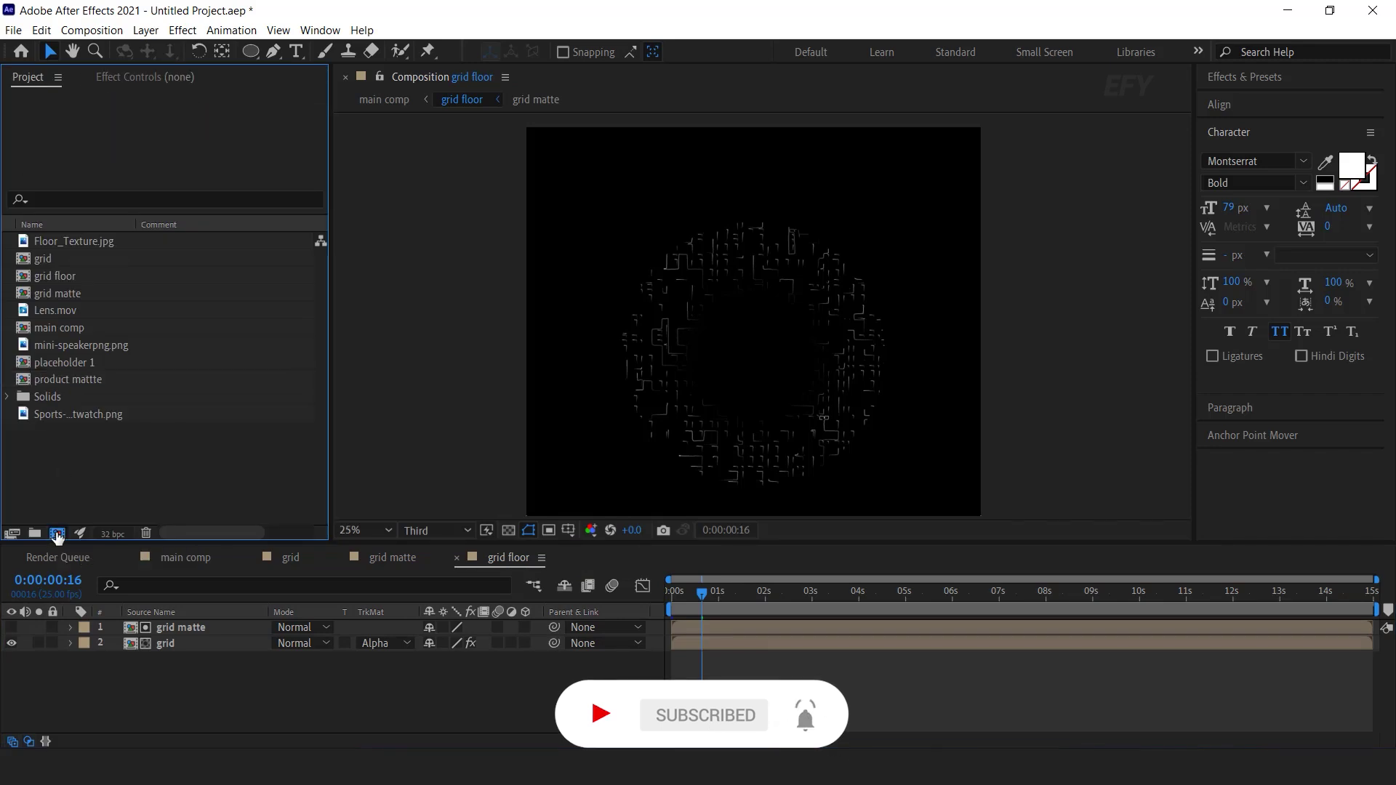
pyautogui.moveTo(814, 195); pyautogui.dragTo(816, 159)
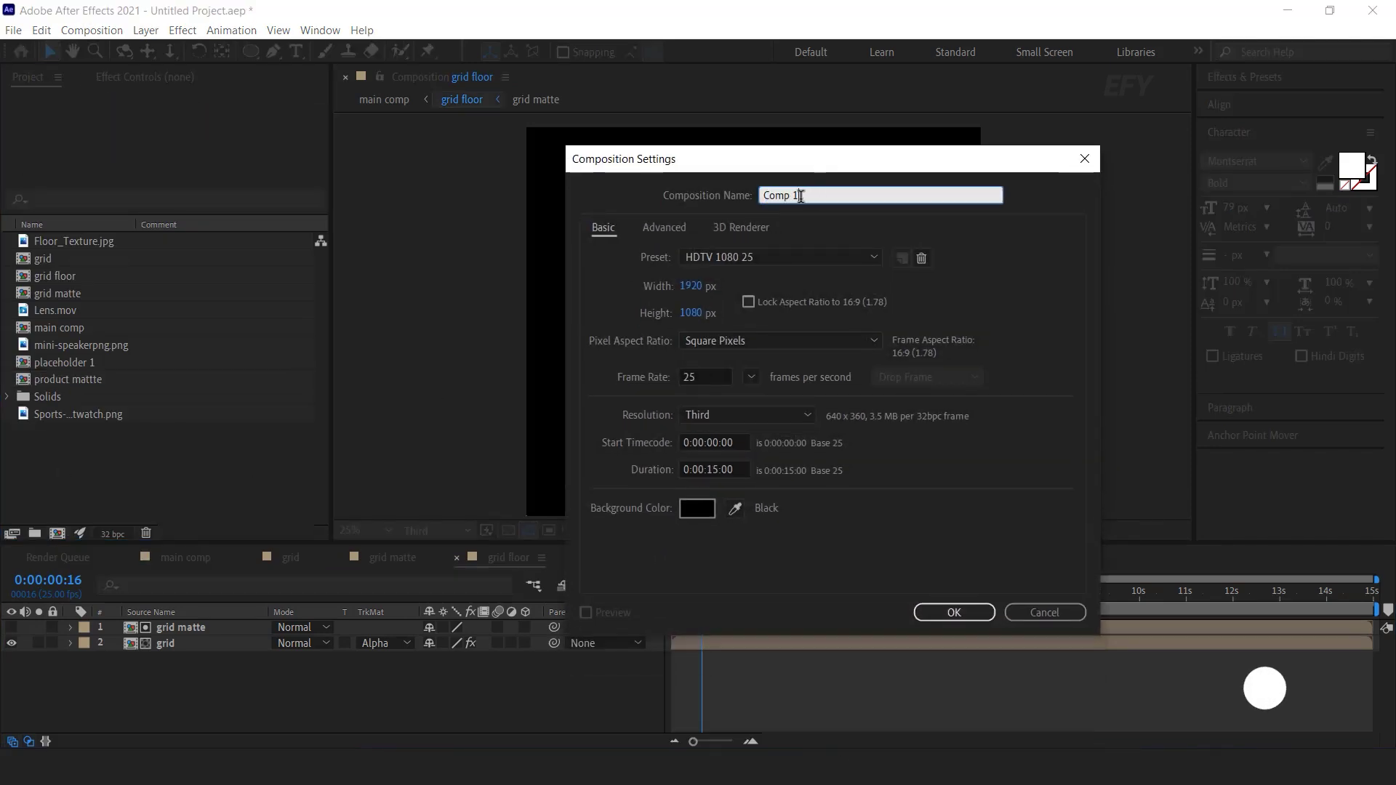
pyautogui.write('media 1')
pyautogui.click(952, 612)
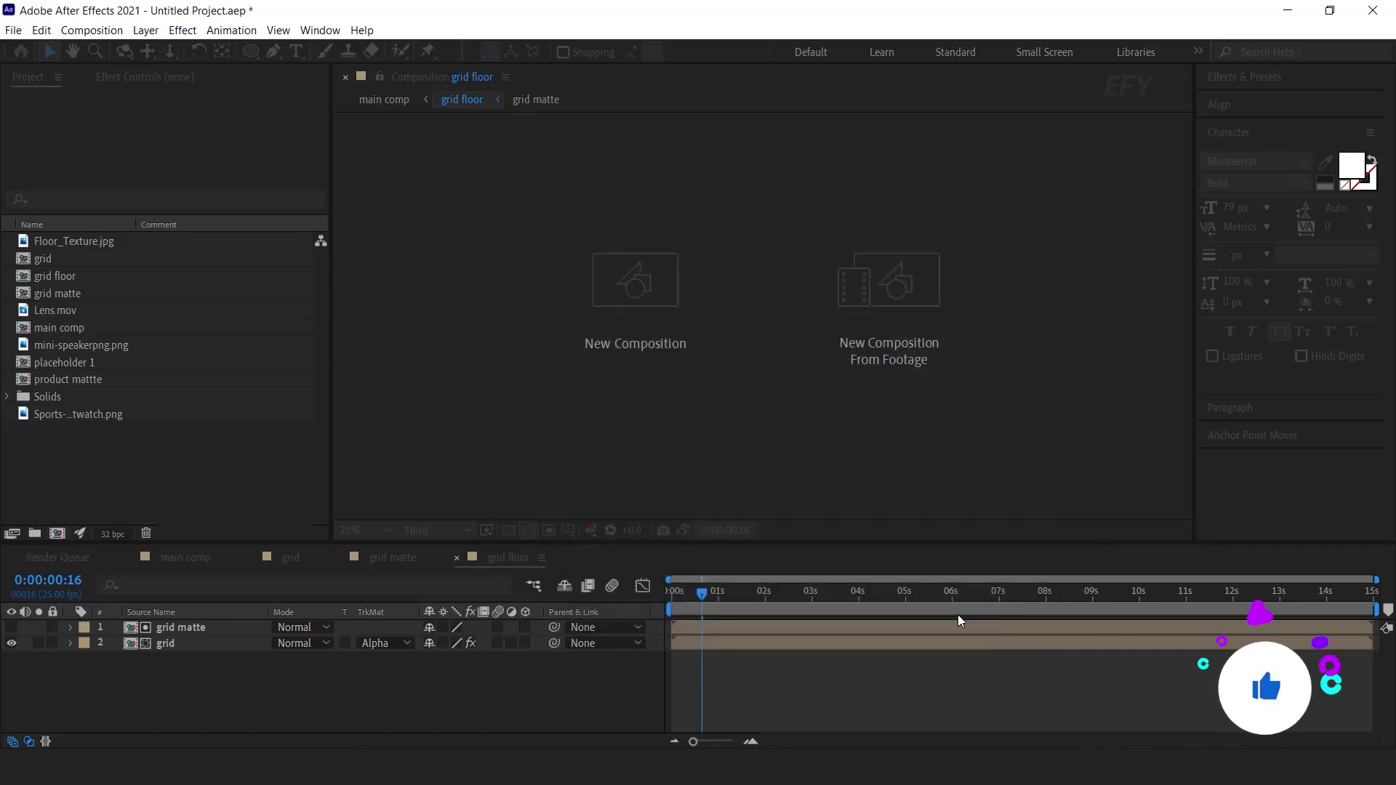
# Step: Add the product mattte composition to media 1 and place the placeholder 1 composition beneath it
pyautogui.click(160, 479)
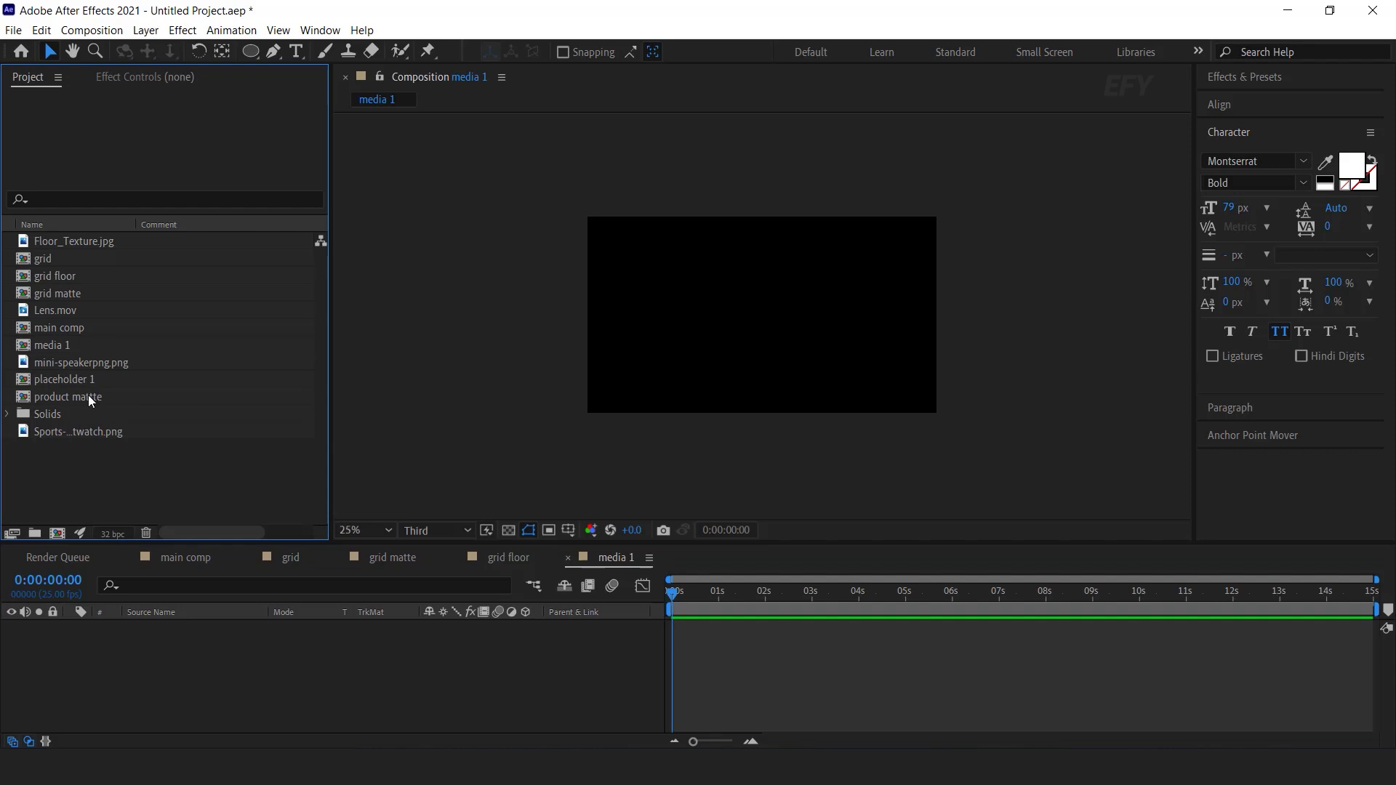
pyautogui.click(50, 395)
pyautogui.moveTo(49, 396); pyautogui.dragTo(190, 659)
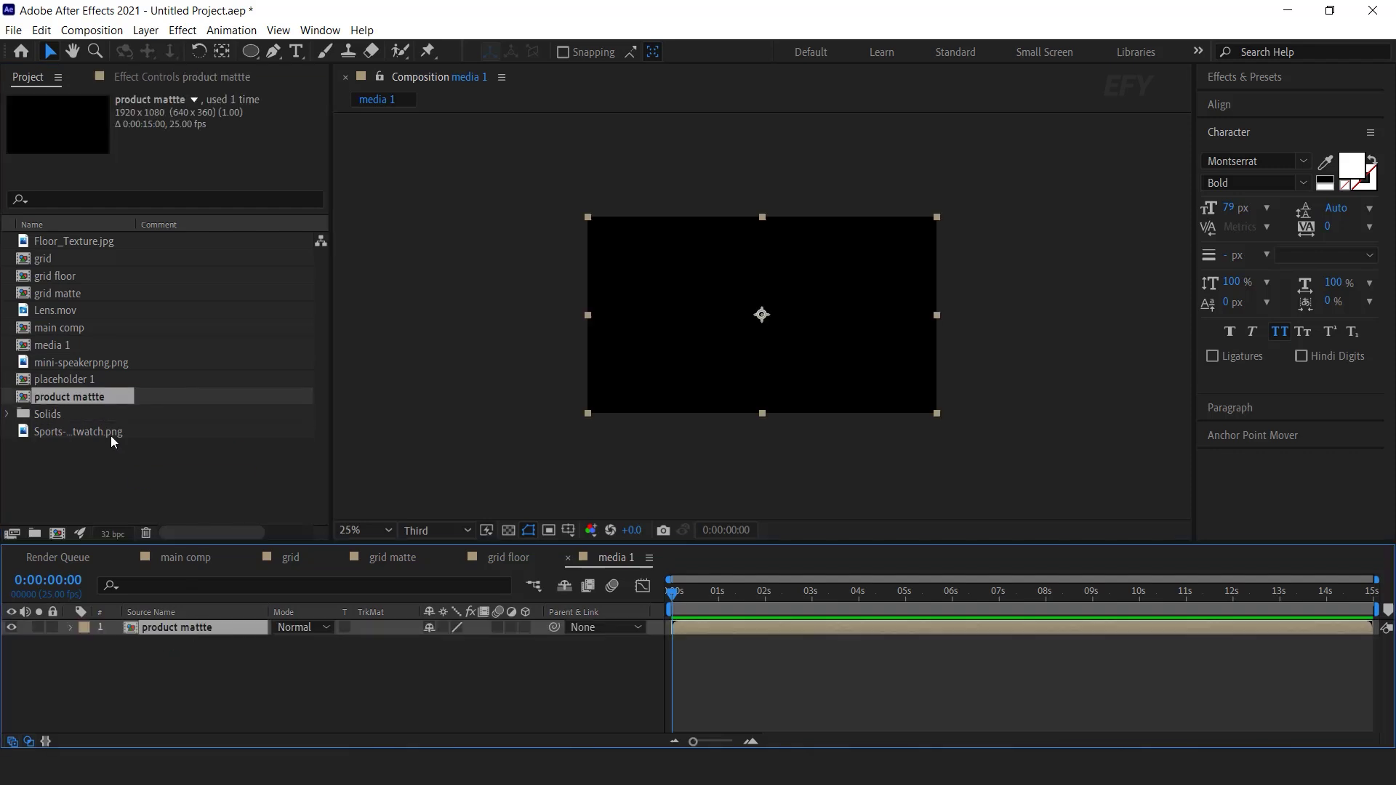
pyautogui.click(76, 380)
pyautogui.moveTo(76, 380); pyautogui.dragTo(261, 673)
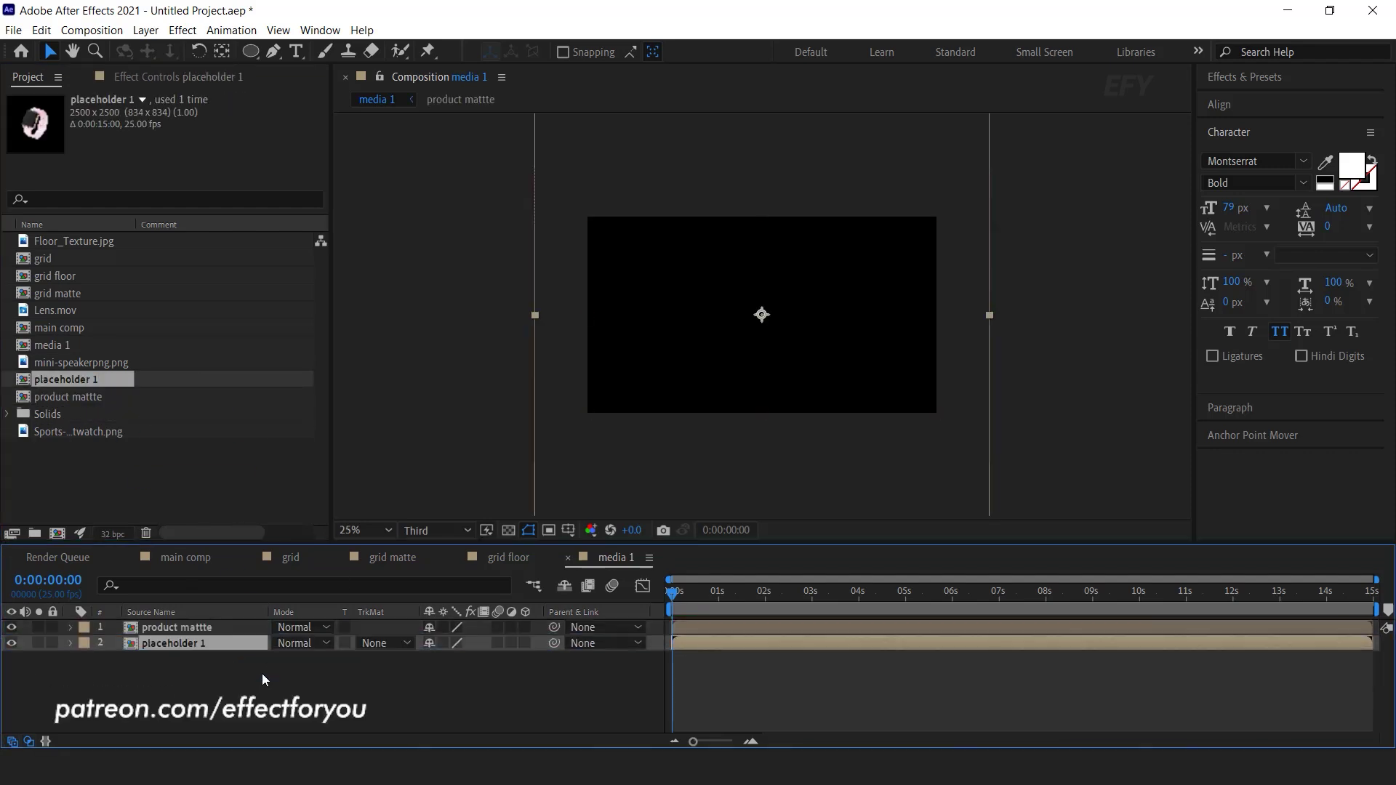
pyautogui.click(266, 678)
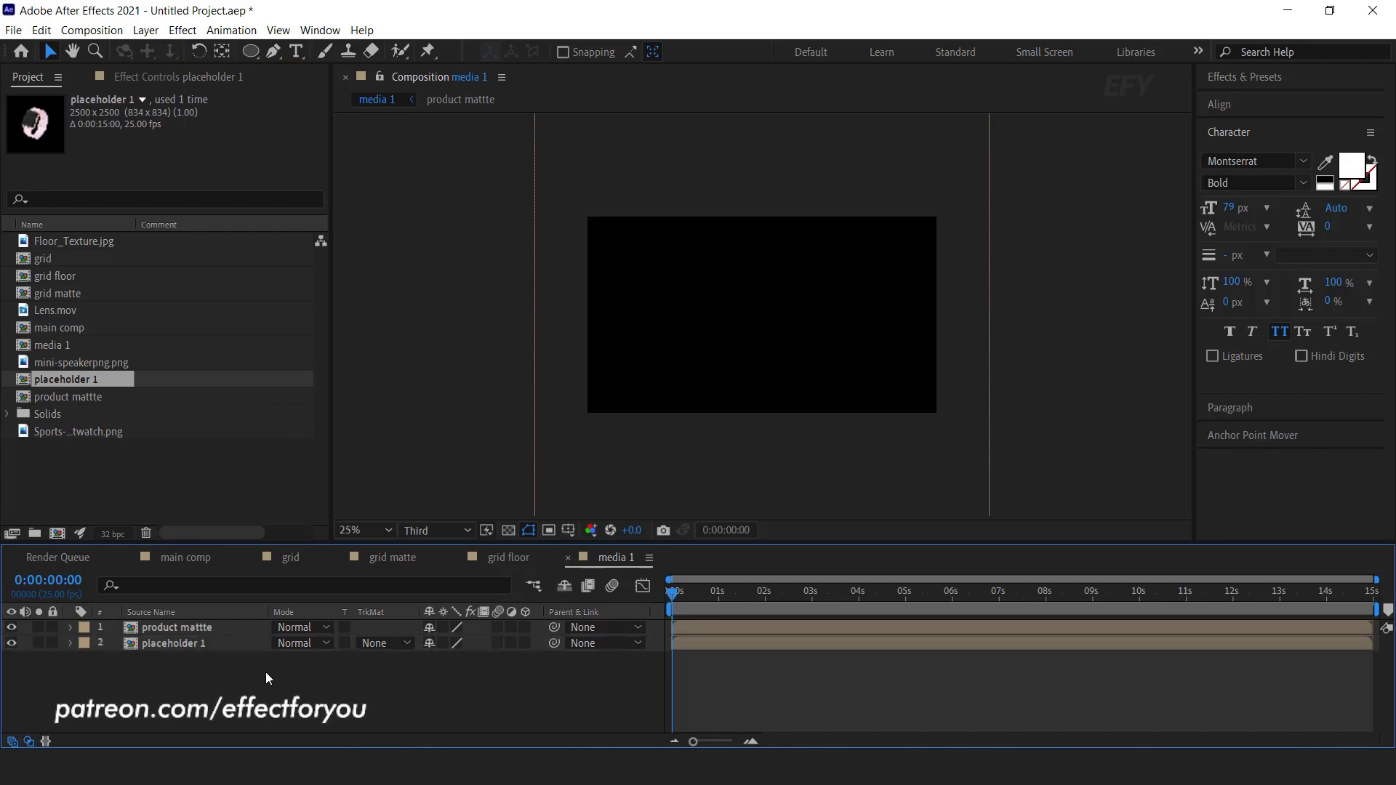
# Step: Pre-compose the placeholder 1 layer as "product 1" with all attributes moved, and set its track matte to Alpha
pyautogui.click(171, 645)
pyautogui.rightClick(172, 644)
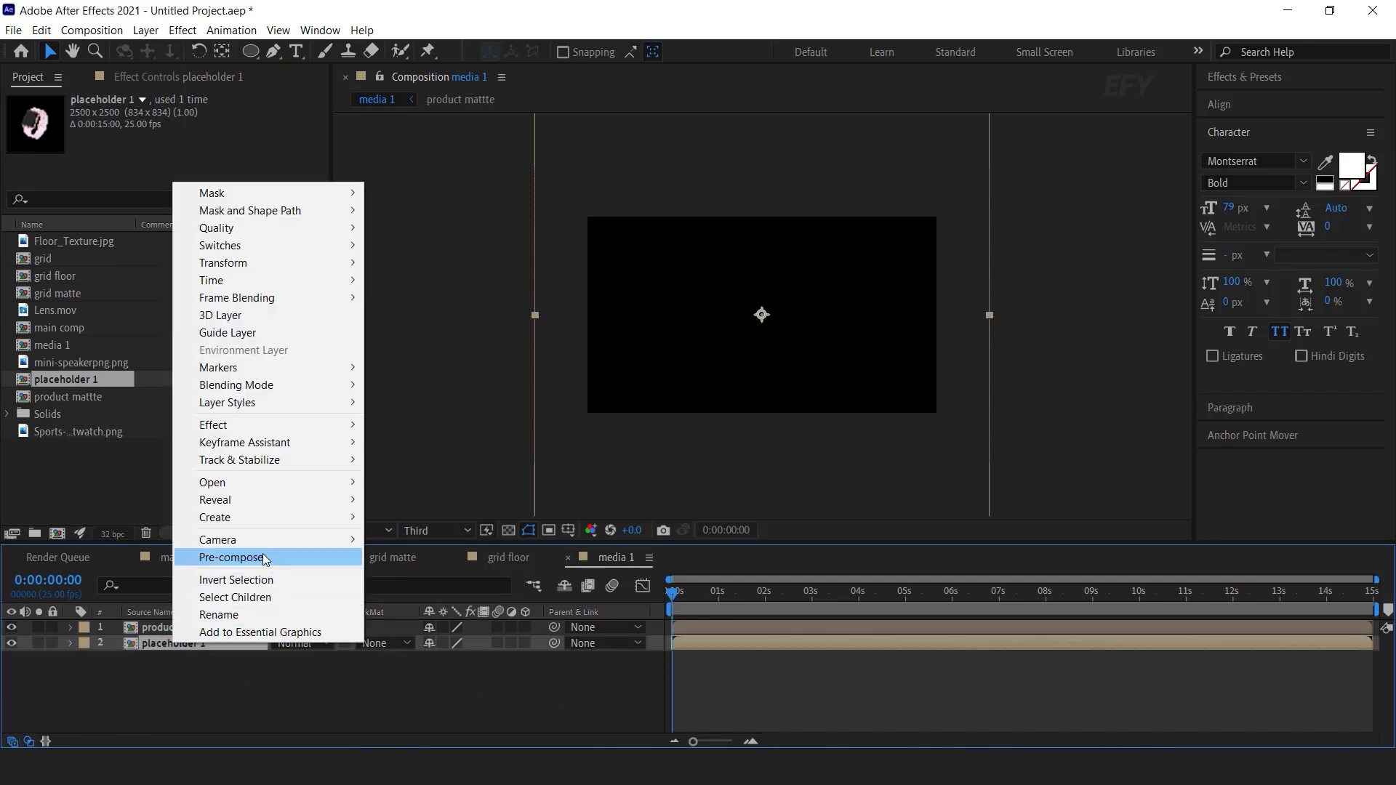
pyautogui.click(263, 554)
pyautogui.click(565, 397)
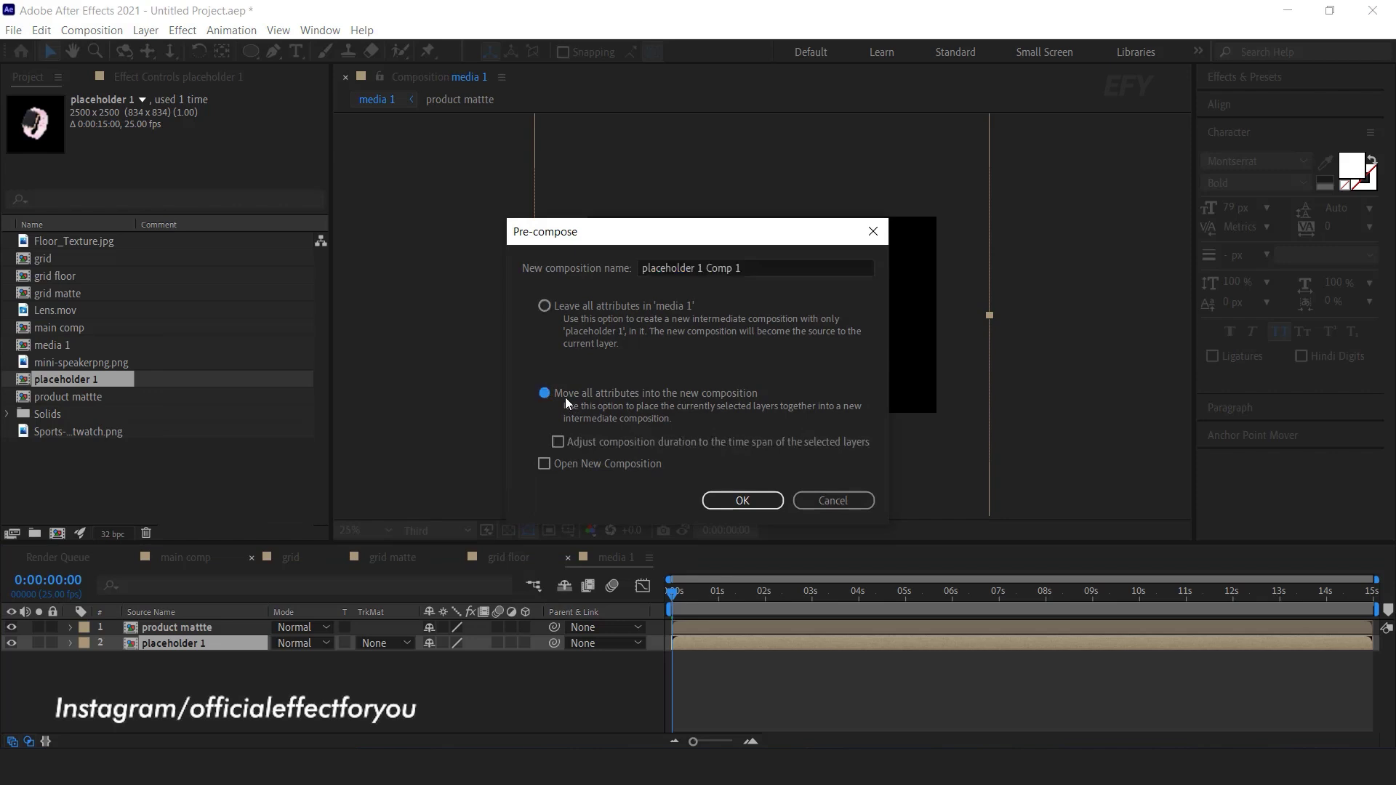
pyautogui.hotkey('ctrl', 'a')
pyautogui.write('product 1')
pyautogui.press('Return')
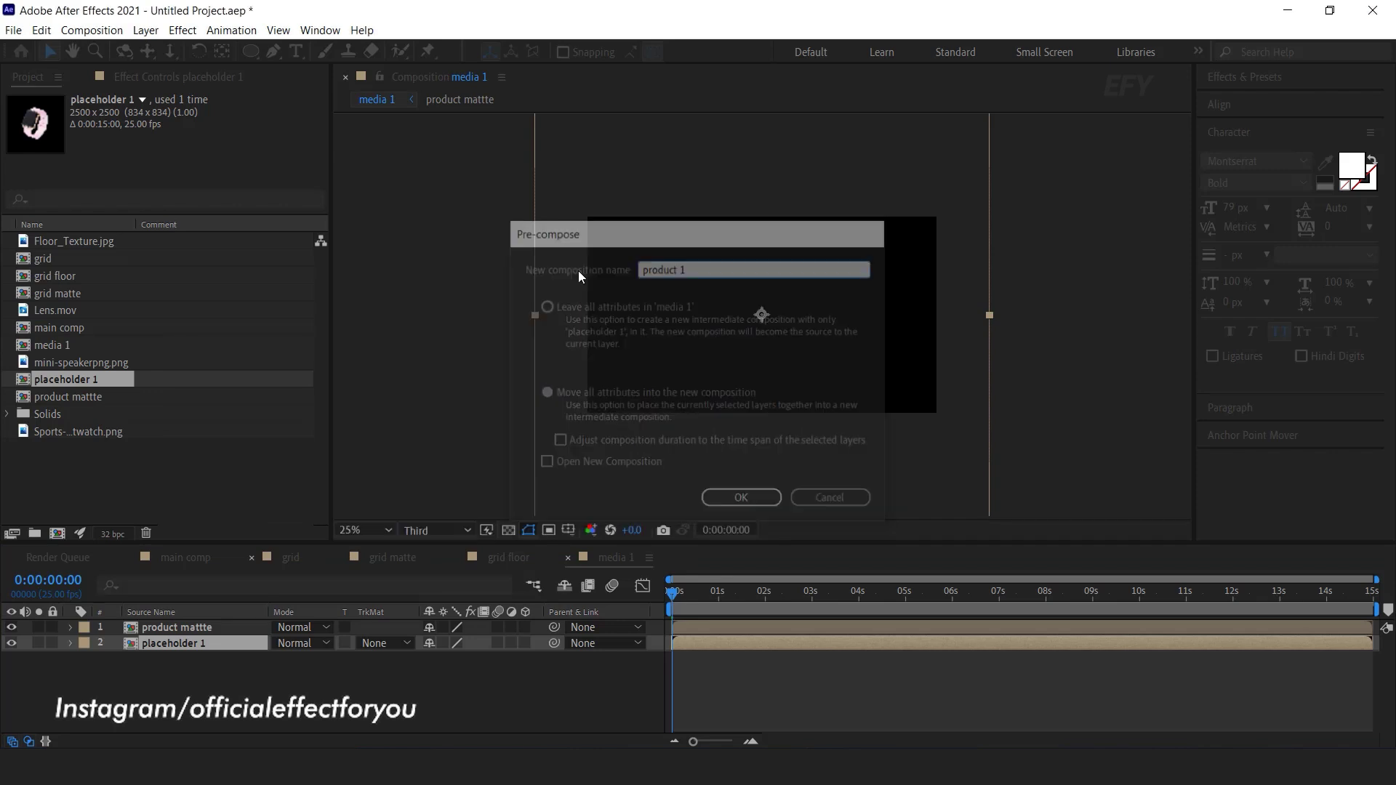
pyautogui.click(399, 644)
pyautogui.click(426, 683)
# Step: Scale the placeholder 1 layer inside the product 1 composition to 40% and return to media 1
pyautogui.doubleClick(189, 644)
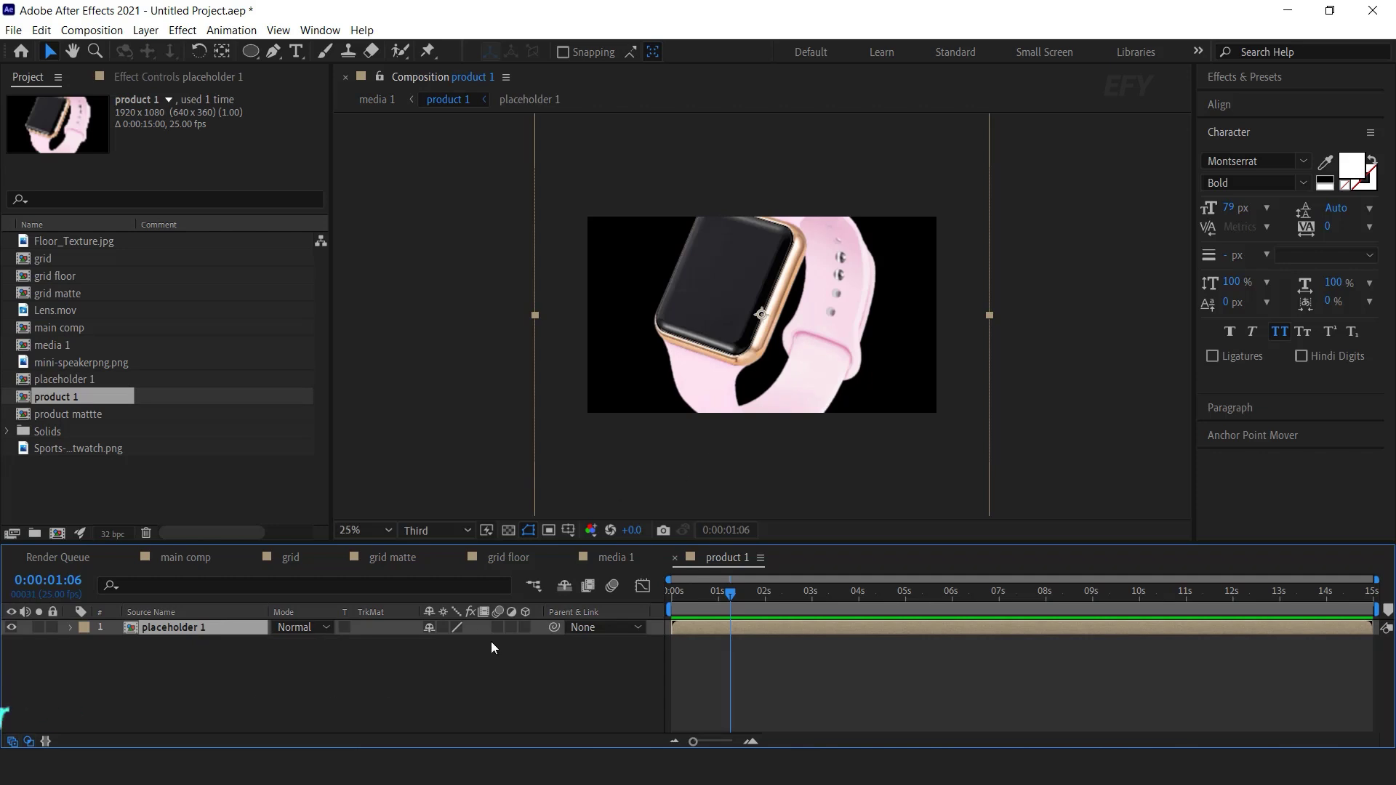
pyautogui.press('s')
pyautogui.moveTo(480, 643); pyautogui.dragTo(422, 643)
pyautogui.click(791, 261)
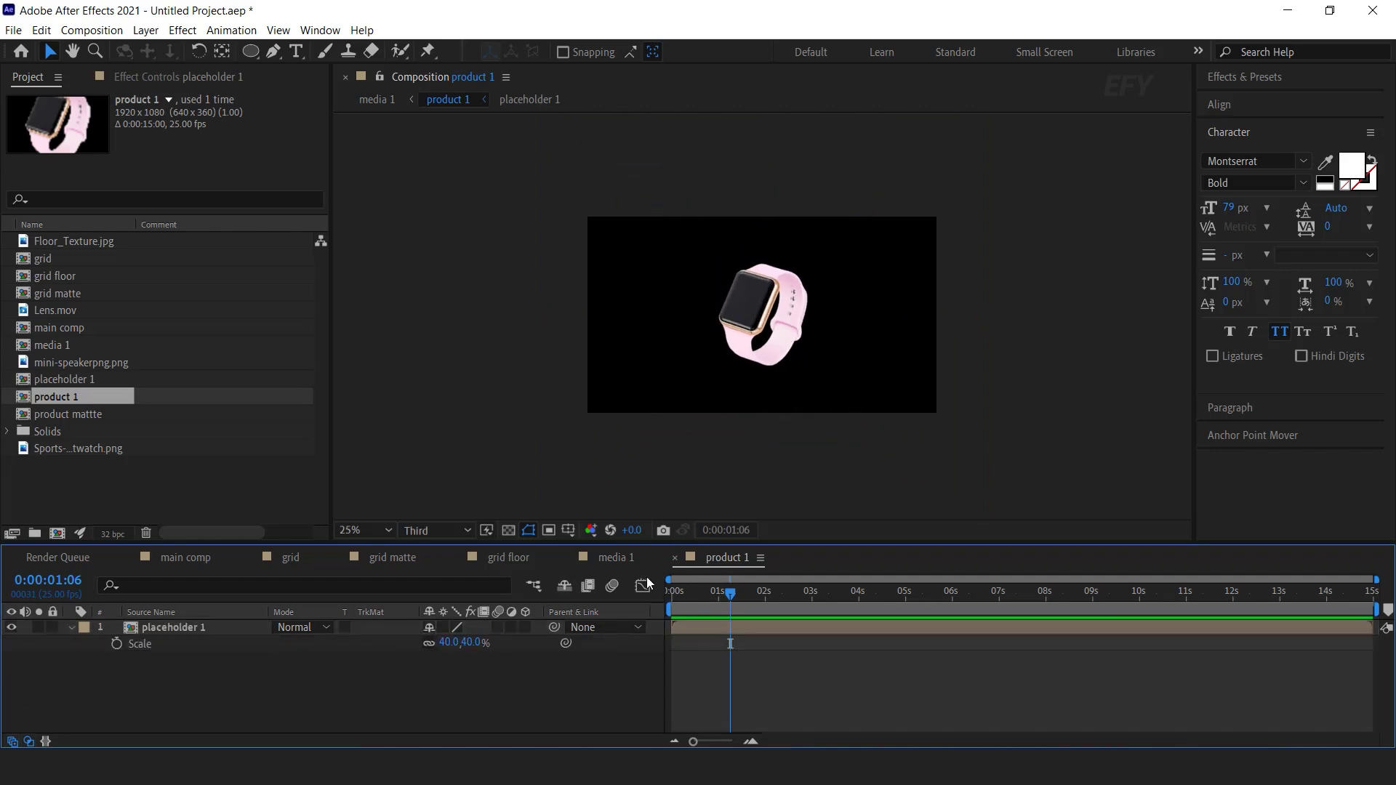
pyautogui.click(618, 557)
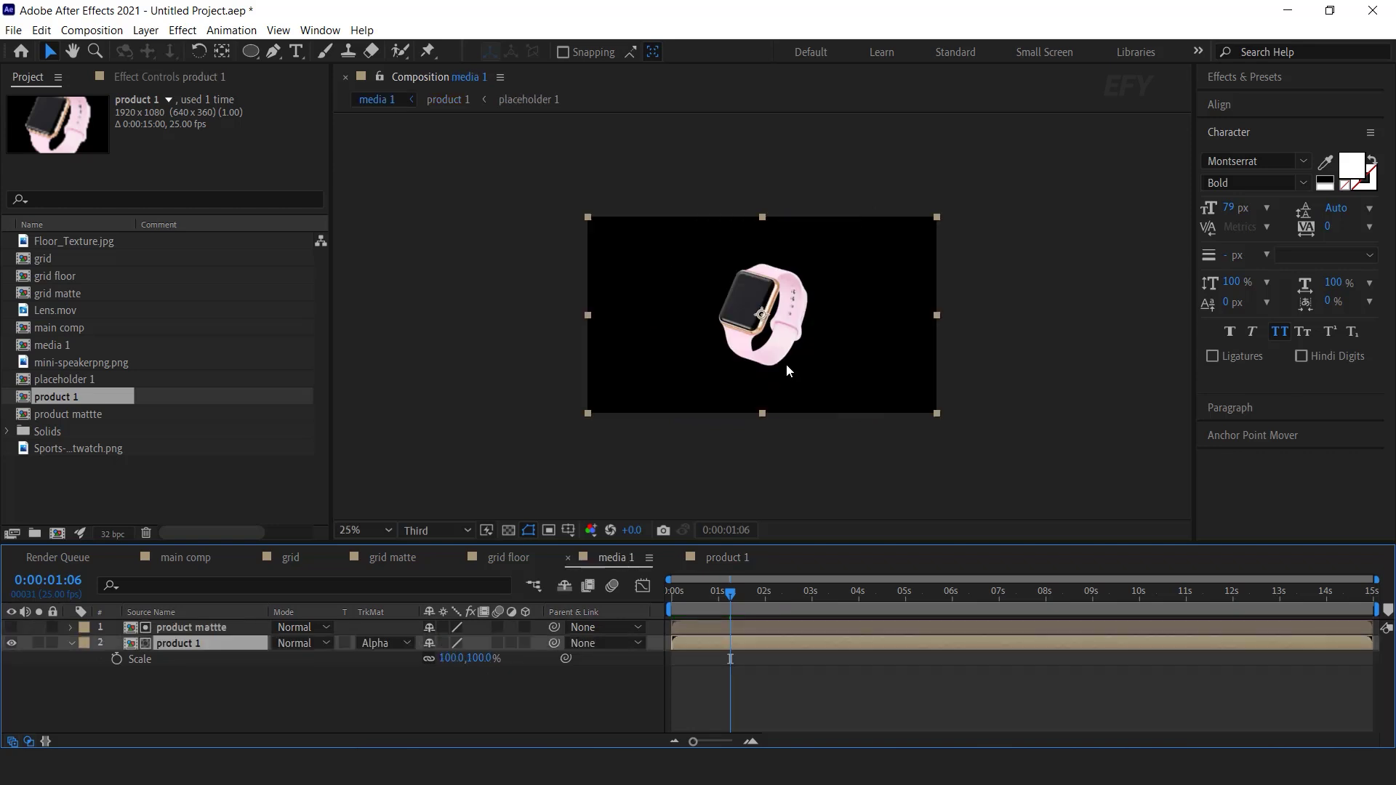
pyautogui.click(70, 643)
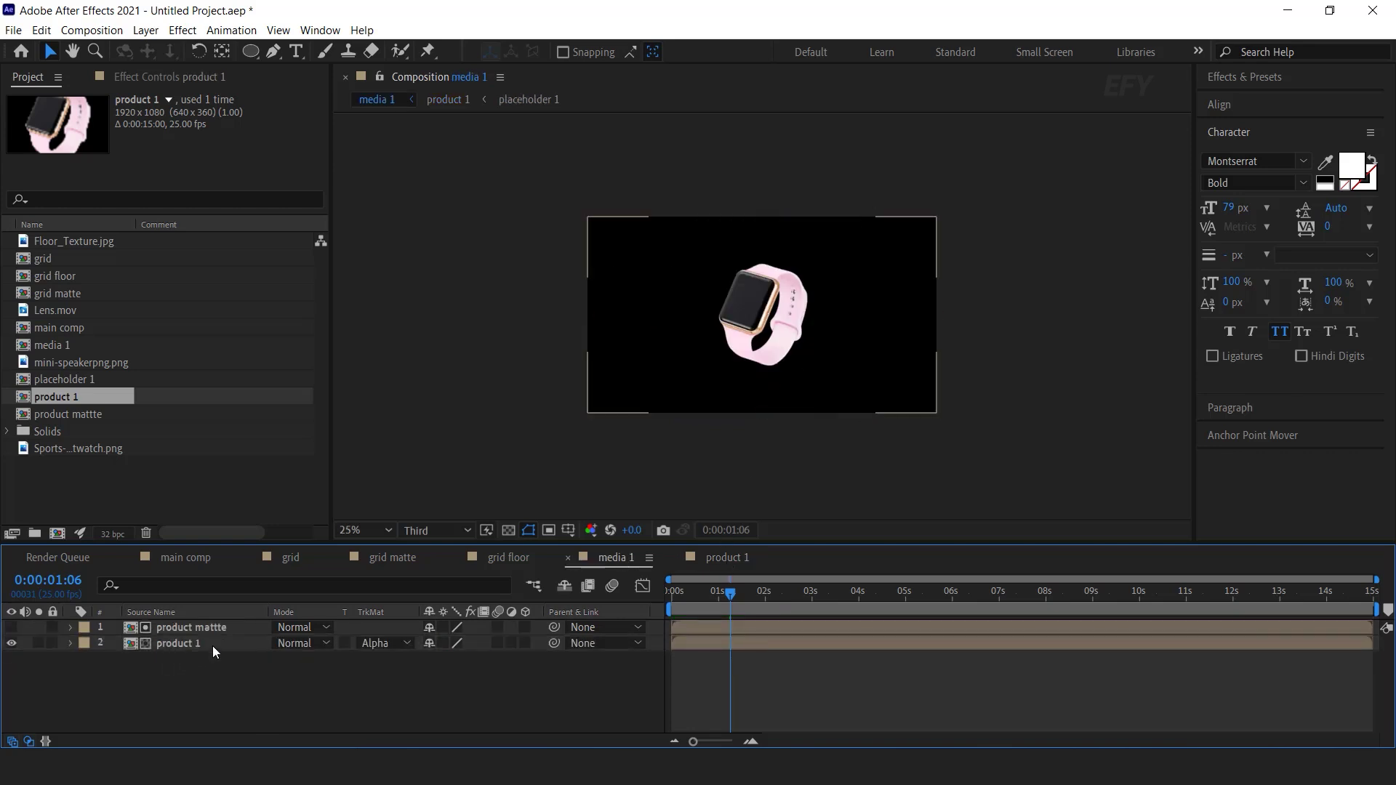
# Step: Apply the Set Matte effect to the product 1 layer and take the matte from the product mattte layer
pyautogui.click(213, 646)
pyautogui.hotkey('ctrl', 'space')
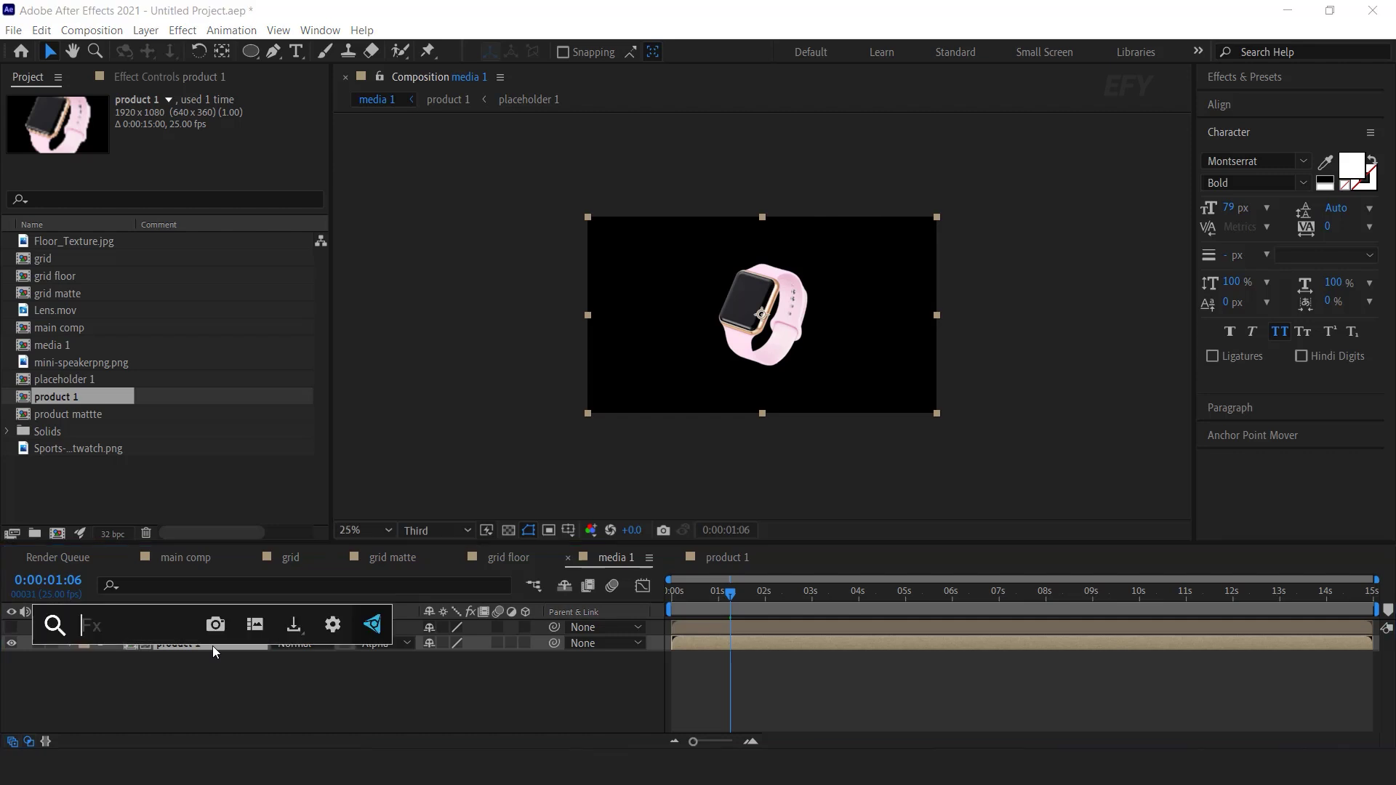
pyautogui.write('set')
pyautogui.click(106, 638)
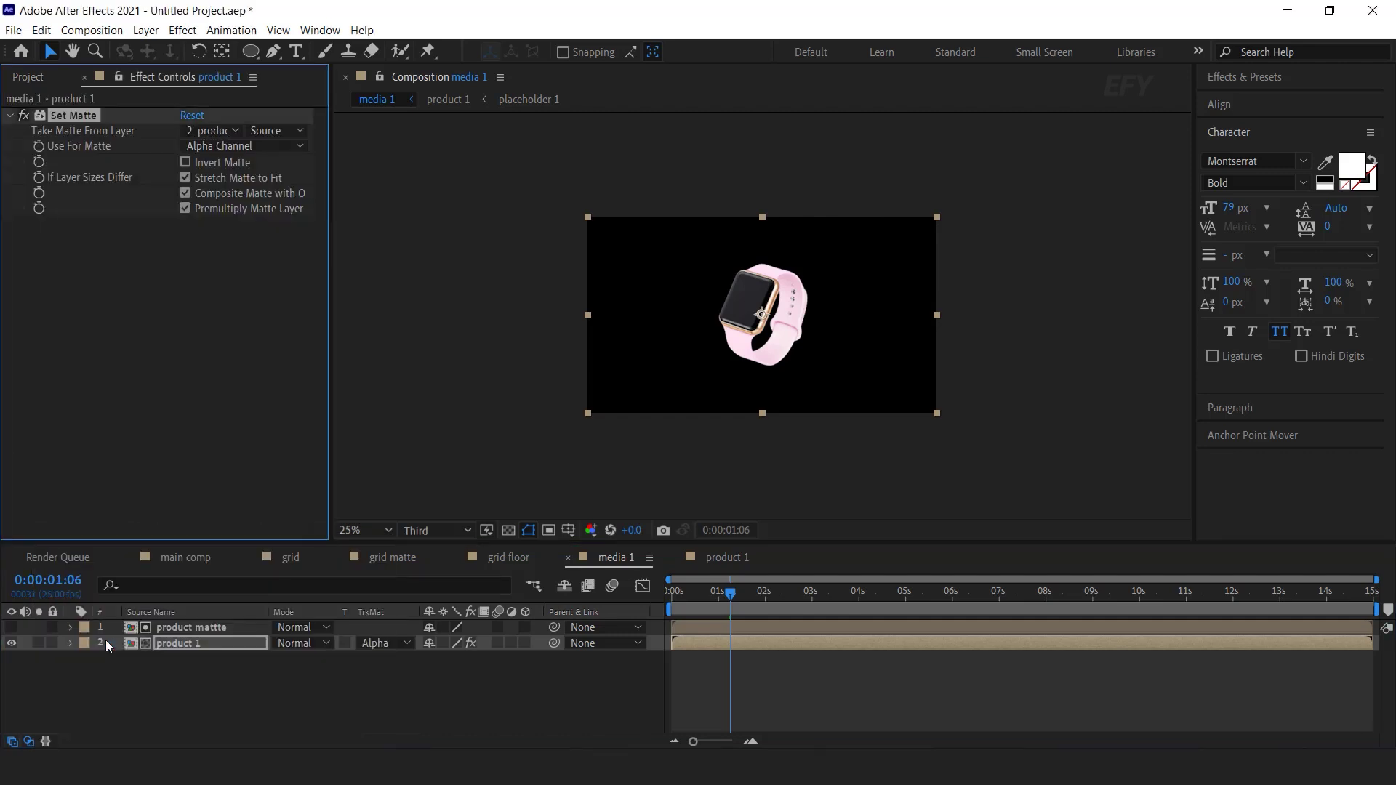
pyautogui.click(228, 131)
pyautogui.click(286, 170)
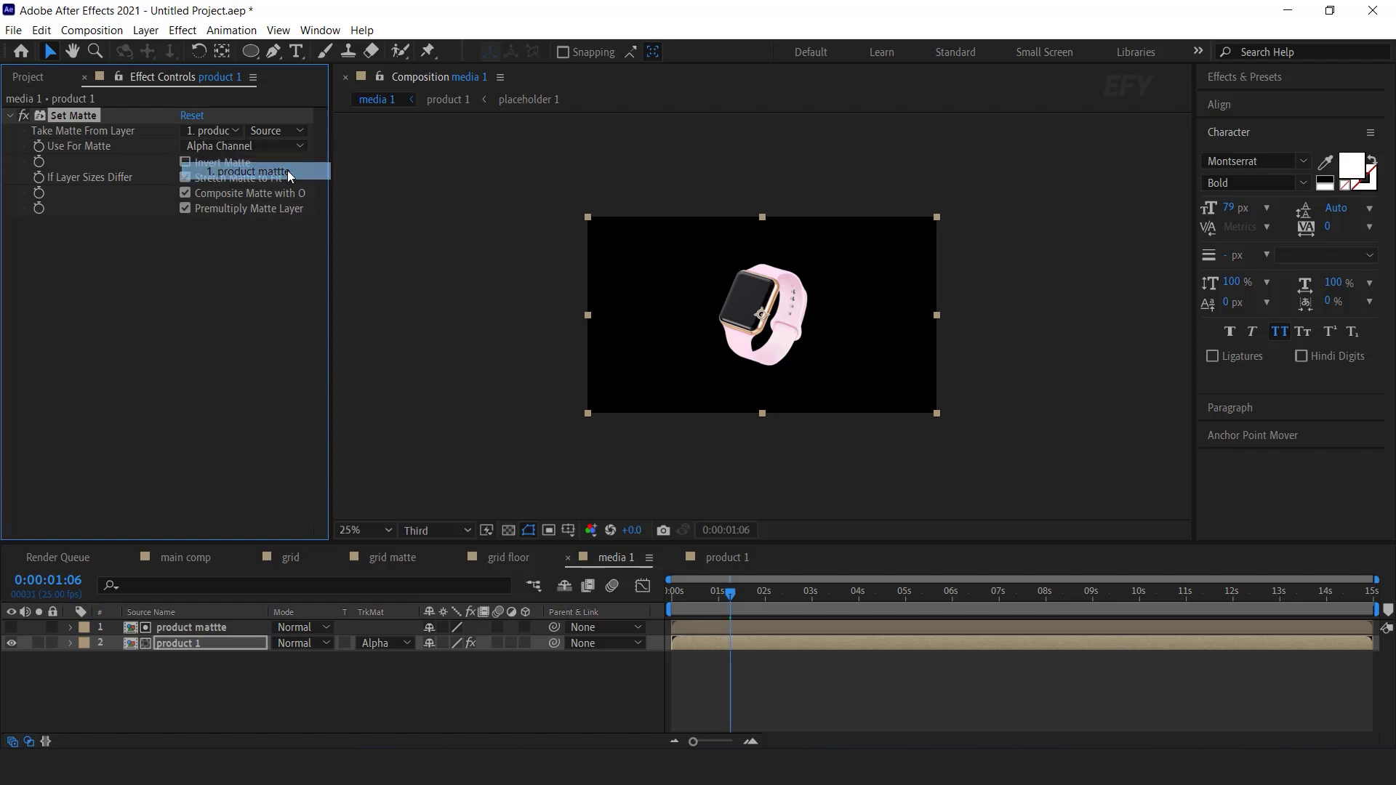
# Step: Set the Set Matte effect to use Luminance for the matte and scrub back to preview the reveal
pyautogui.click(726, 594)
pyautogui.press('.')
pyautogui.press('.')
pyautogui.click(75, 146)
pyautogui.click(240, 147)
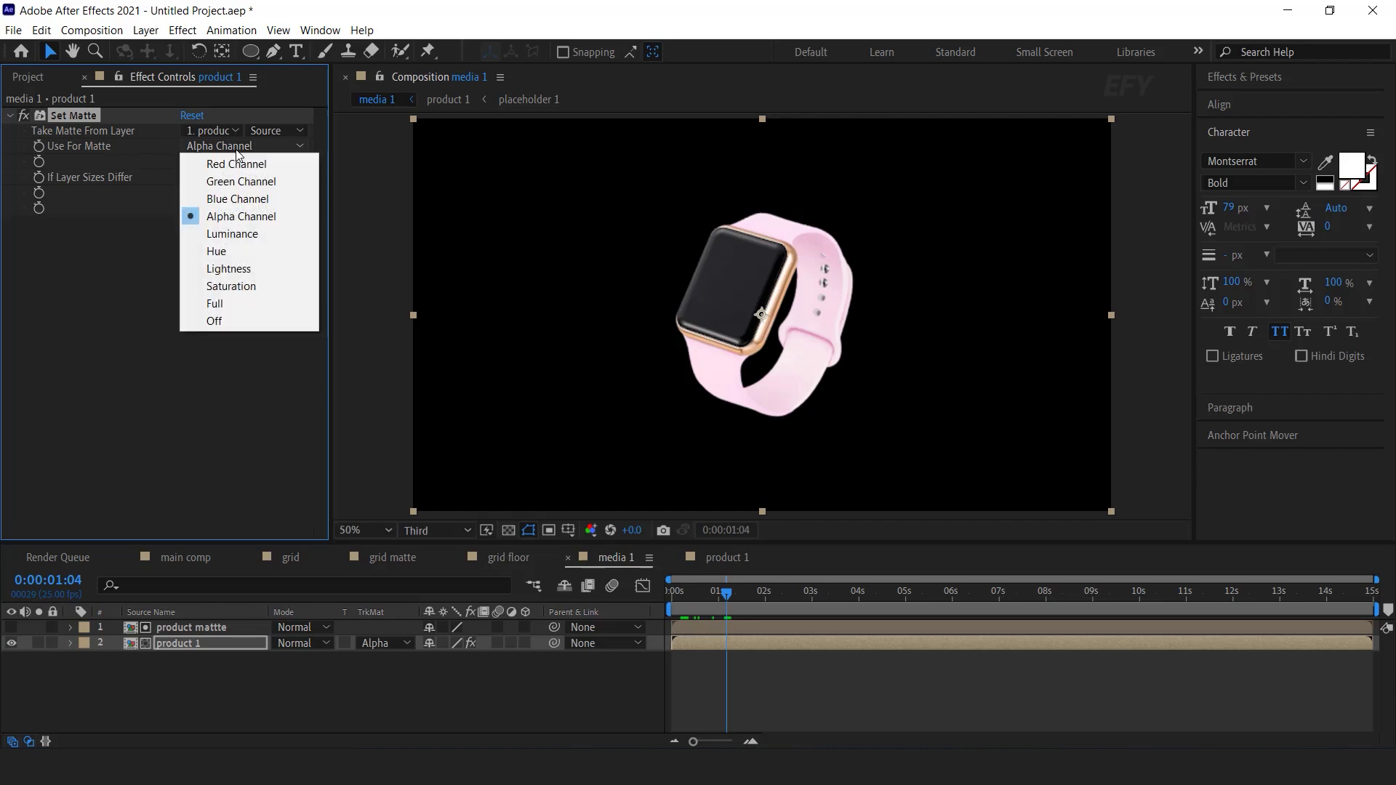
pyautogui.click(245, 237)
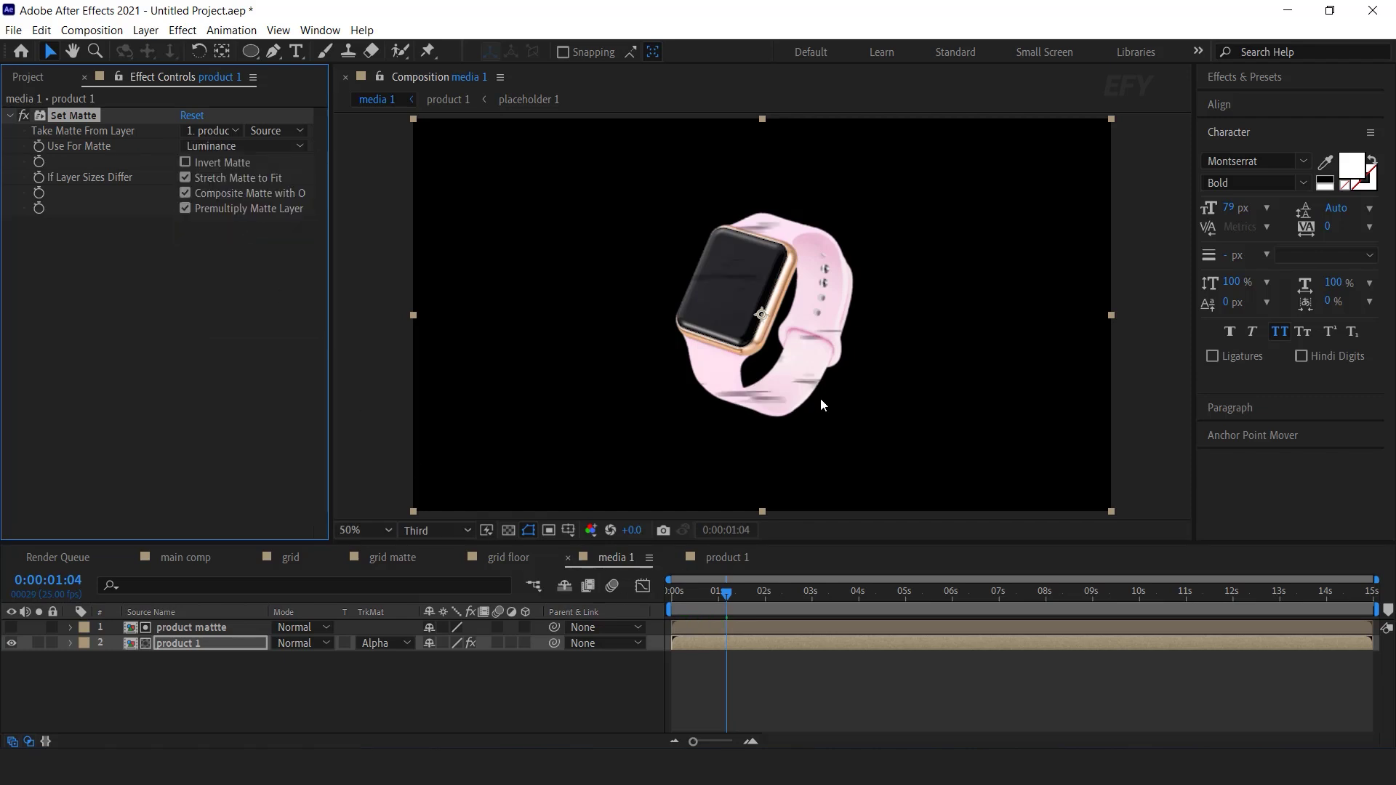
pyautogui.moveTo(704, 595)
pyautogui.mouseDown()
pyautogui.moveTo(680, 594)
pyautogui.moveTo(727, 592)
pyautogui.moveTo(694, 579)
pyautogui.moveTo(729, 587)
pyautogui.moveTo(700, 582)
pyautogui.mouseUp()
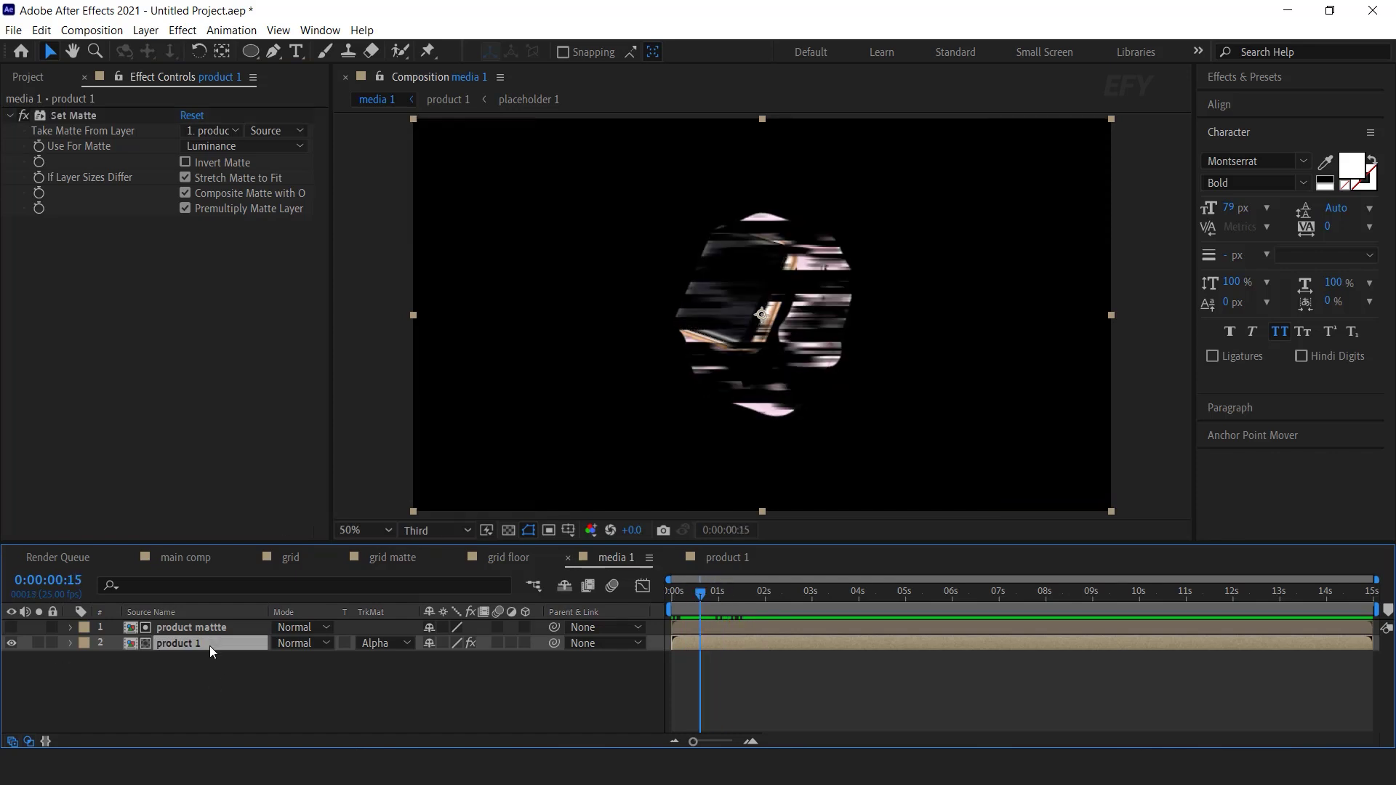
# Step: Apply the Colorama effect to the product 1 layer and set its Add Phase layer to product mattte
pyautogui.hotkey('ctrl', 'space')
pyautogui.write('color')
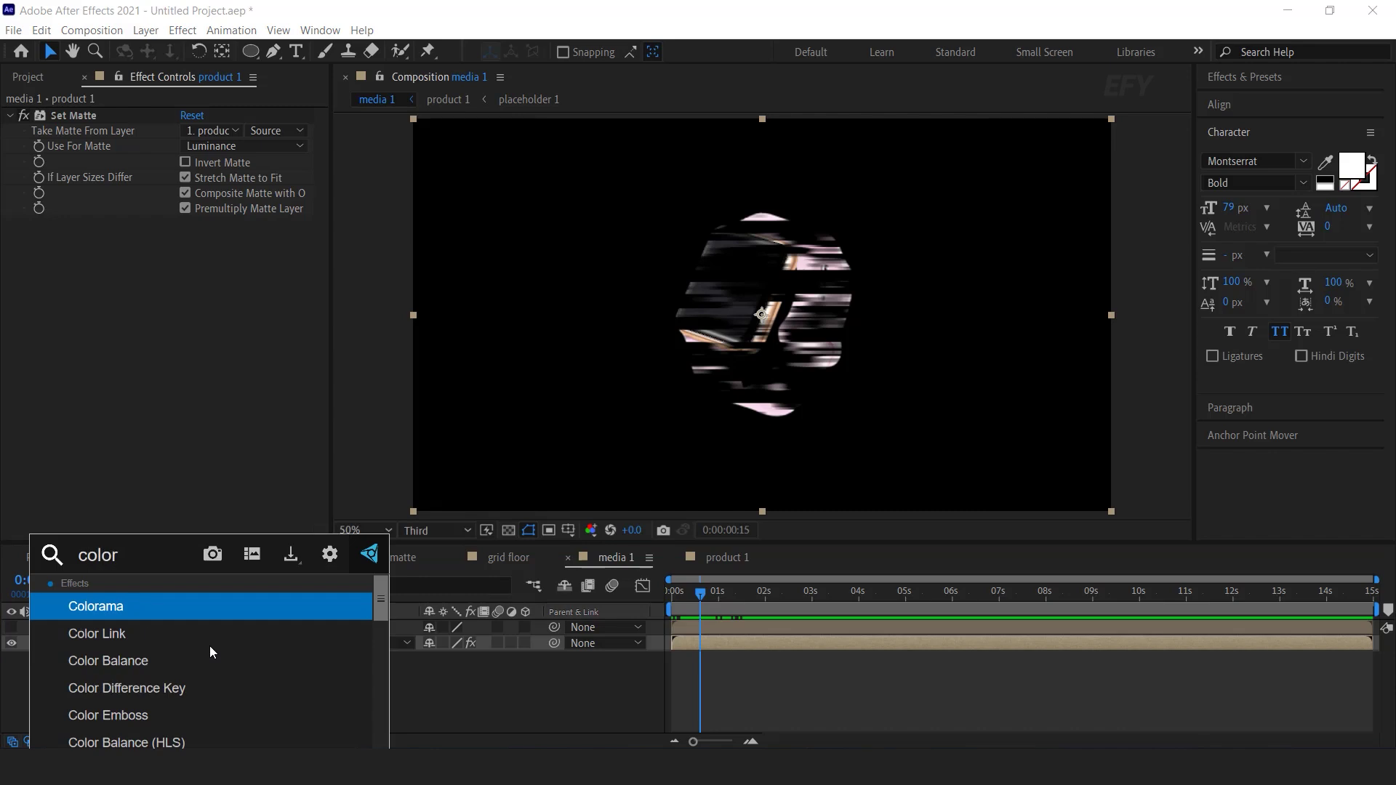
pyautogui.click(138, 606)
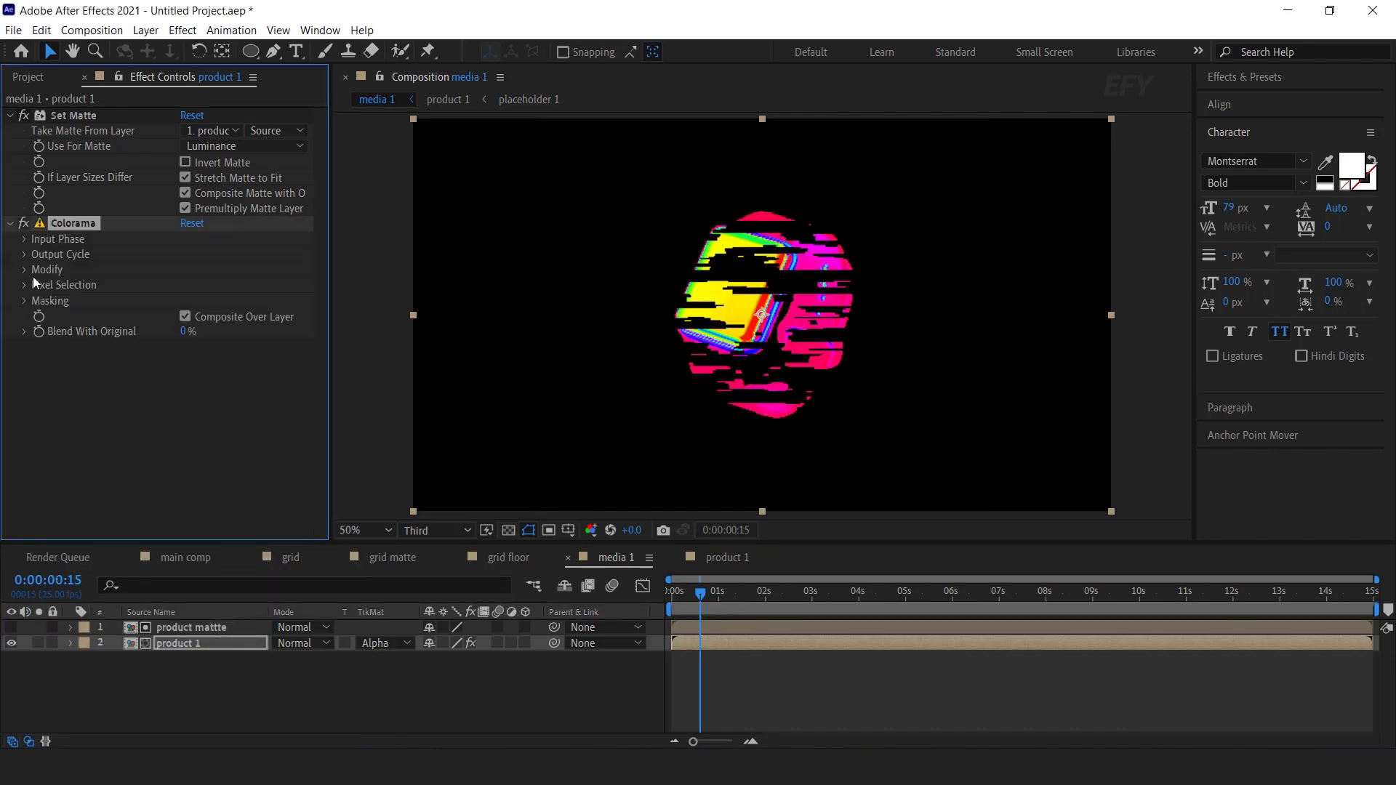
pyautogui.click(24, 240)
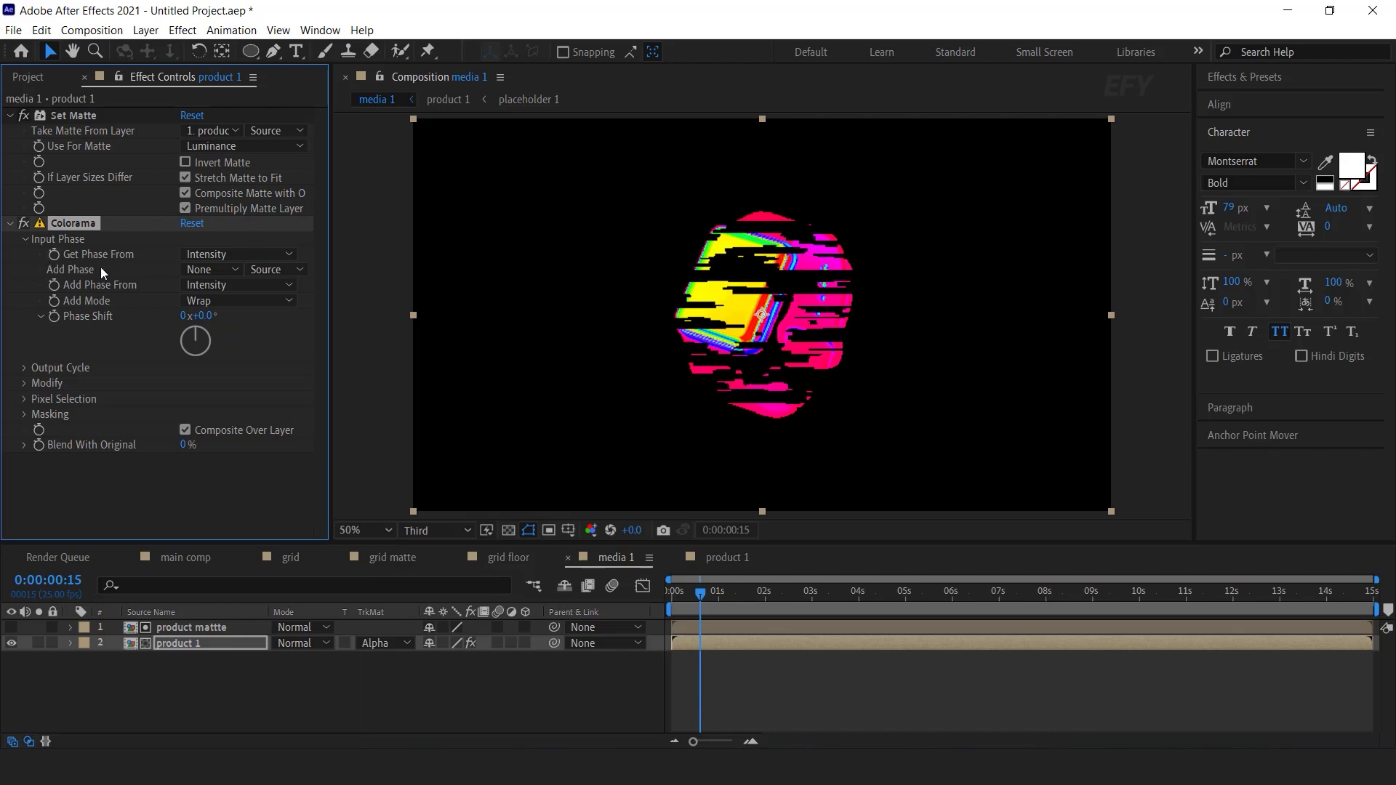
pyautogui.click(205, 268)
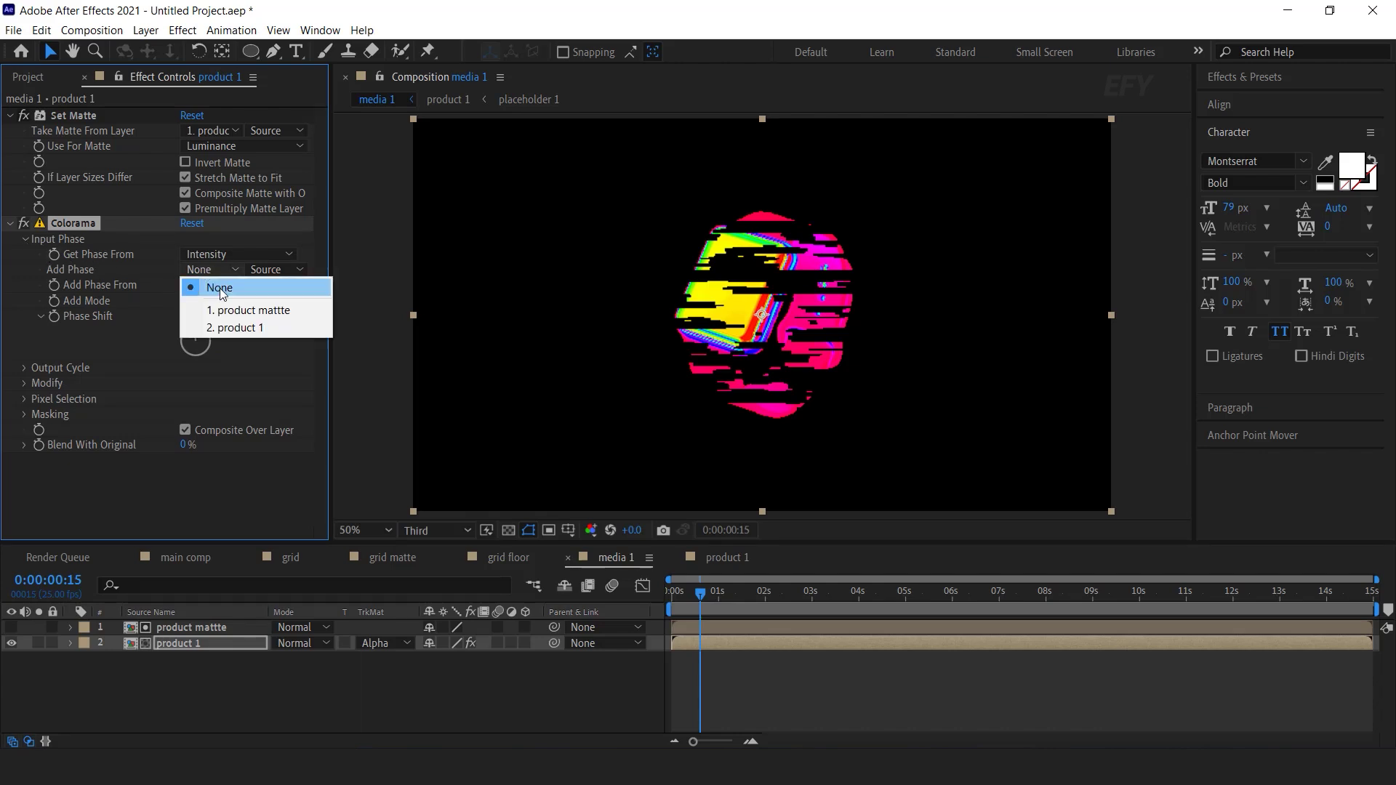
pyautogui.click(275, 312)
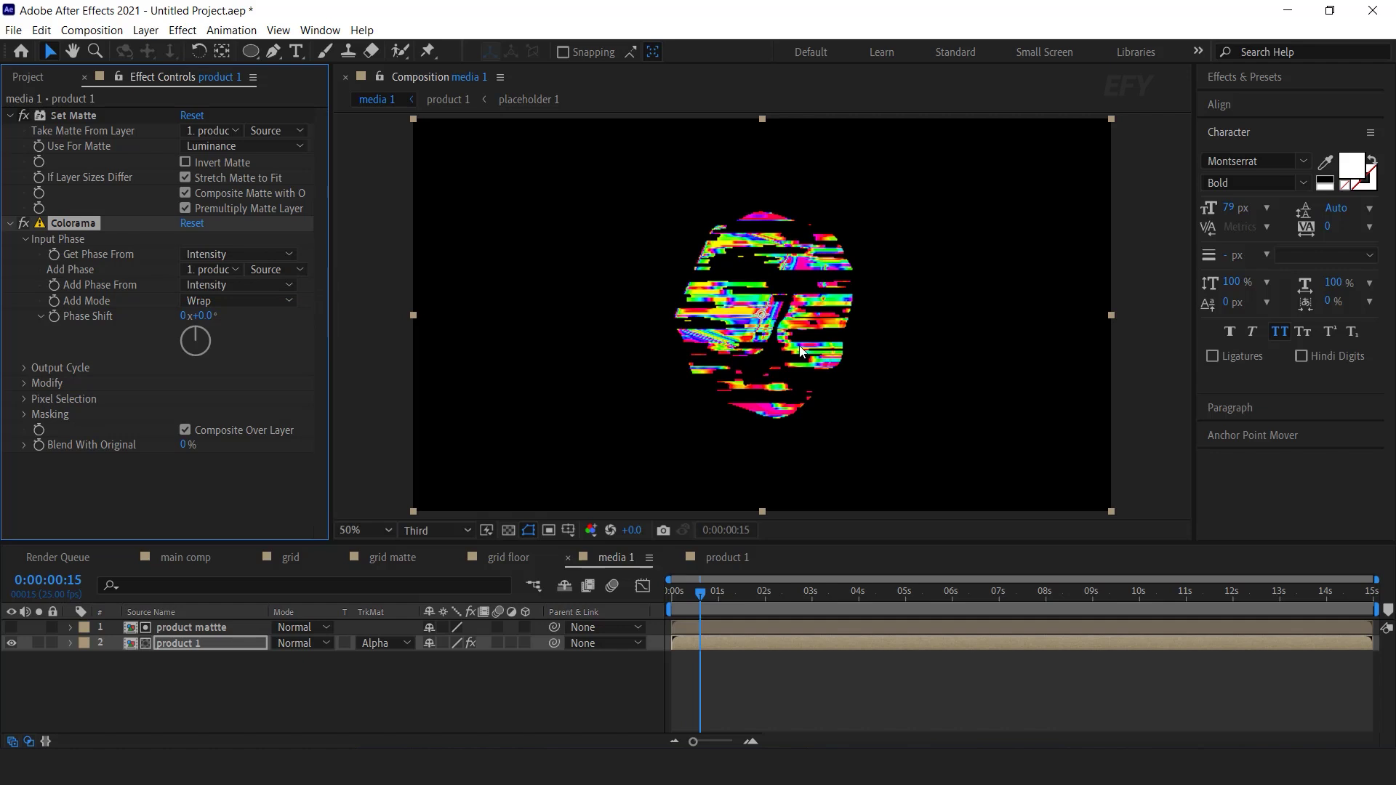
pyautogui.click(24, 239)
# Step: Reduce Colorama's Output Cycle to the red and yellow points, moving yellow to the upper-left part of the wheel
pyautogui.click(24, 255)
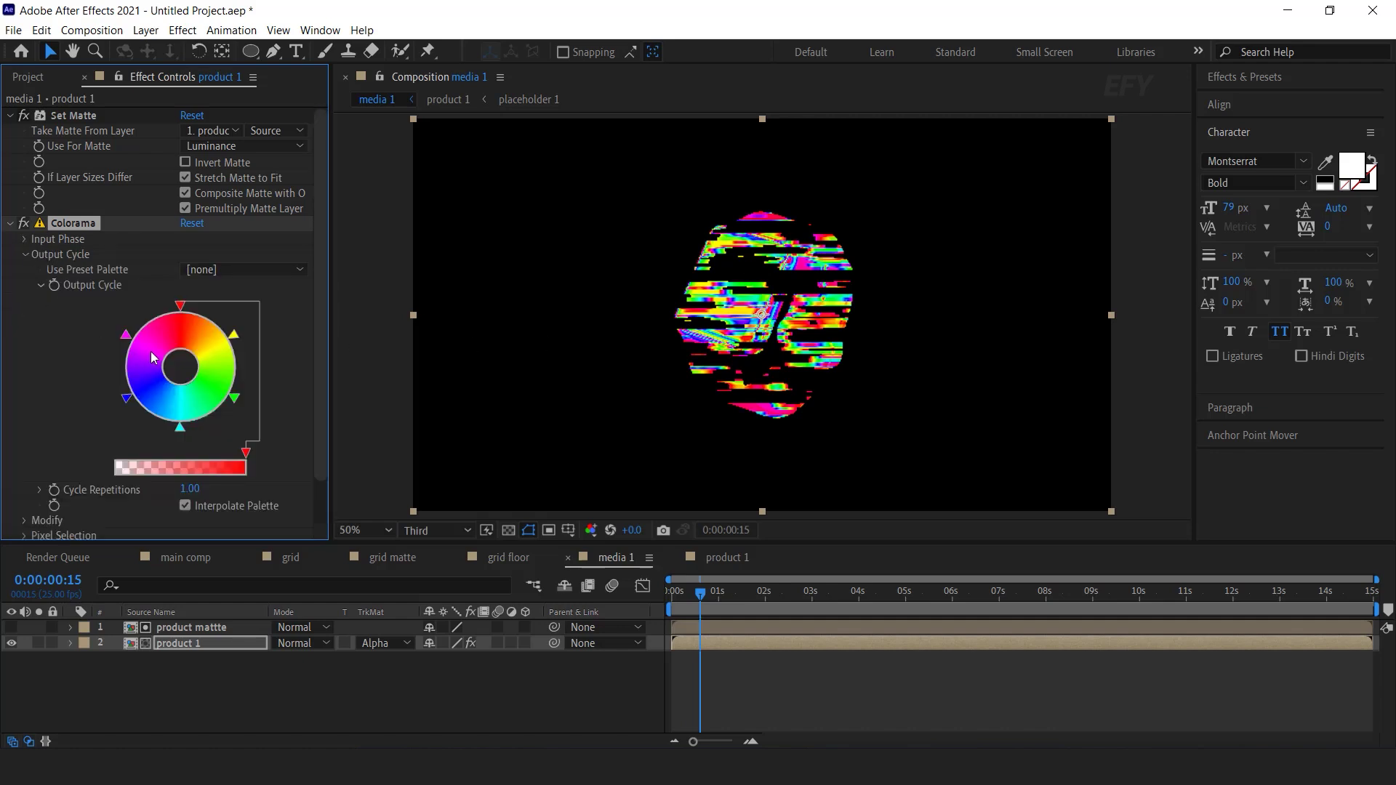
pyautogui.moveTo(128, 400); pyautogui.dragTo(271, 429)
pyautogui.moveTo(181, 429); pyautogui.dragTo(173, 456)
pyautogui.moveTo(126, 336); pyautogui.dragTo(60, 397)
pyautogui.moveTo(233, 341); pyautogui.dragTo(129, 318)
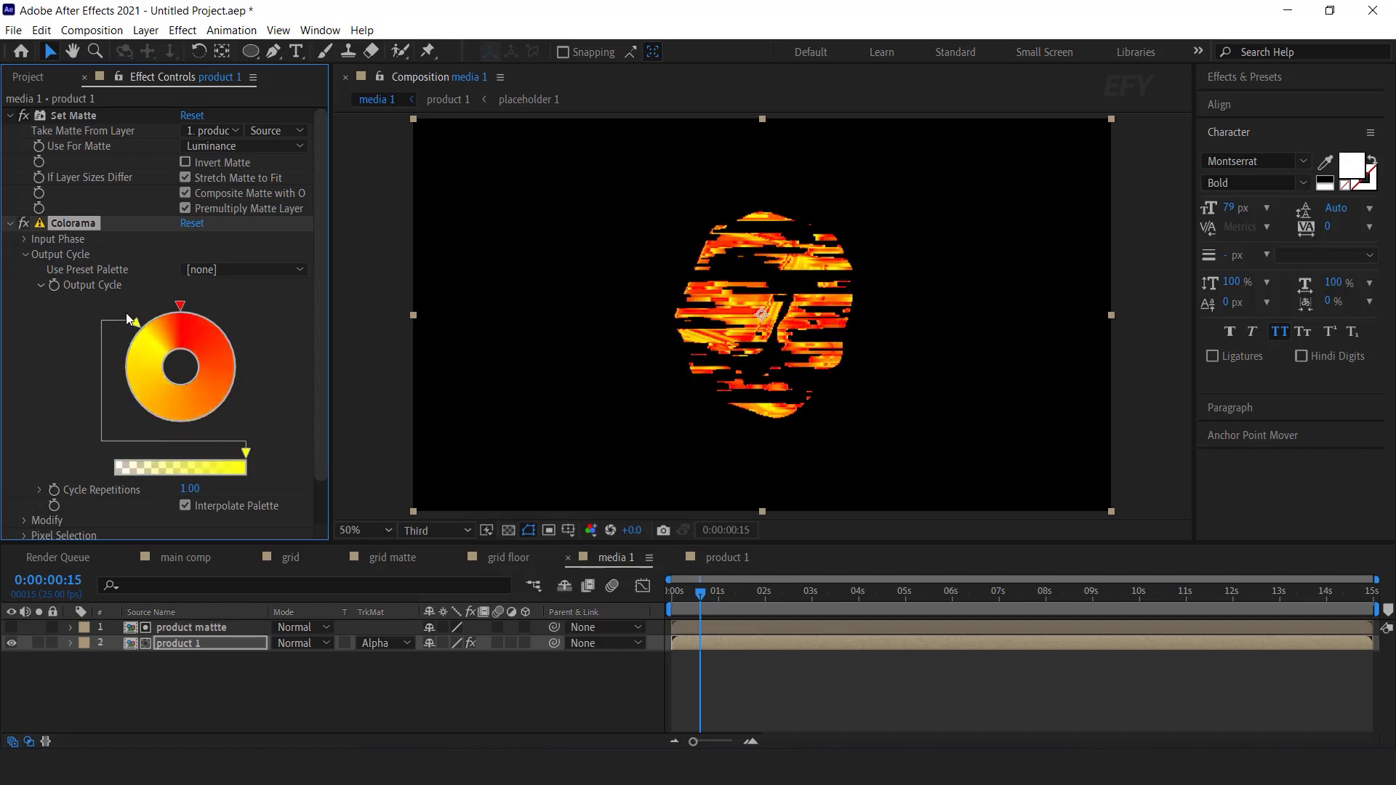
# Step: Change the red point of the Colorama Output Cycle to orange (255, 127, 0)
pyautogui.doubleClick(190, 308)
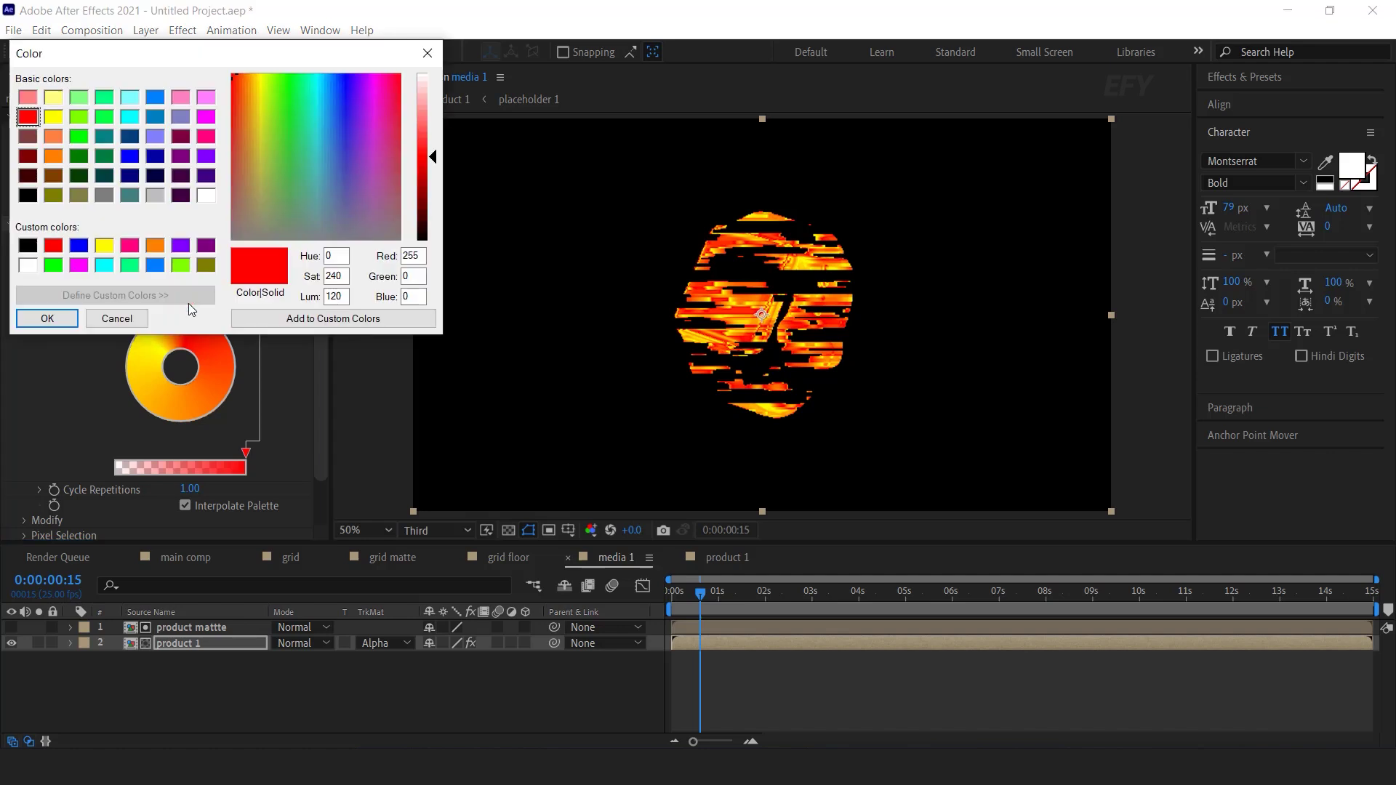
pyautogui.click(157, 249)
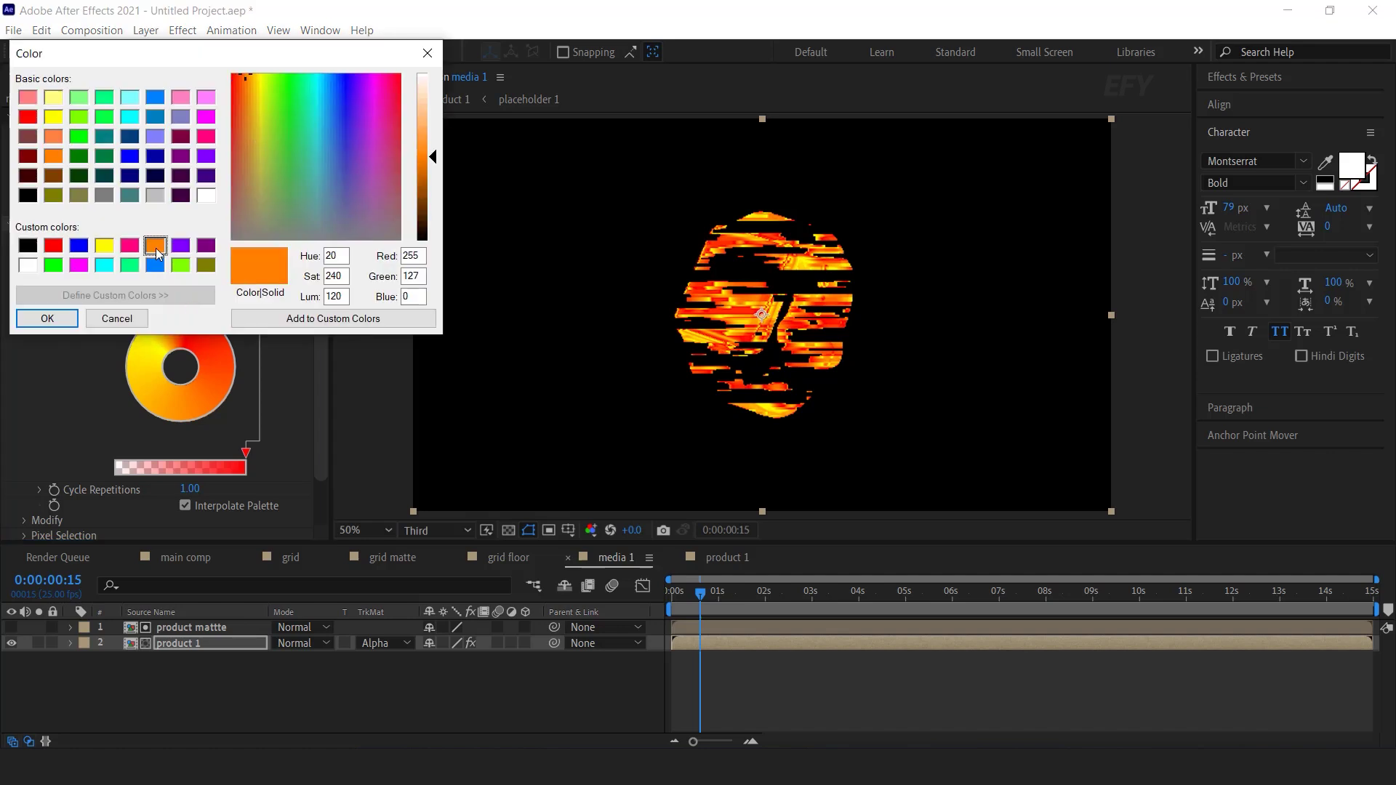
pyautogui.click(44, 318)
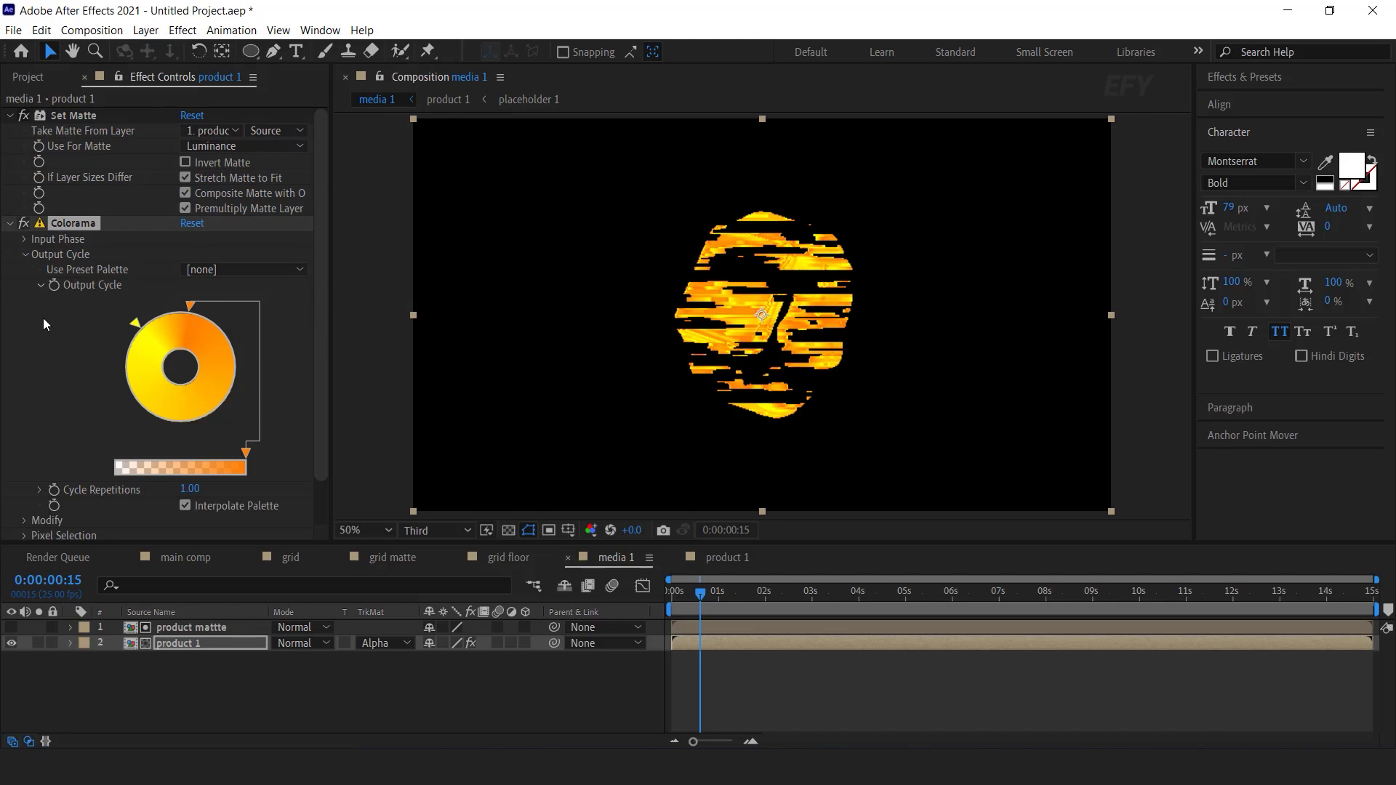
# Step: Adjust the yellow point and add a white point below it on the Output Cycle wheel, and preview the recoloured reveal
pyautogui.moveTo(137, 327); pyautogui.dragTo(153, 320)
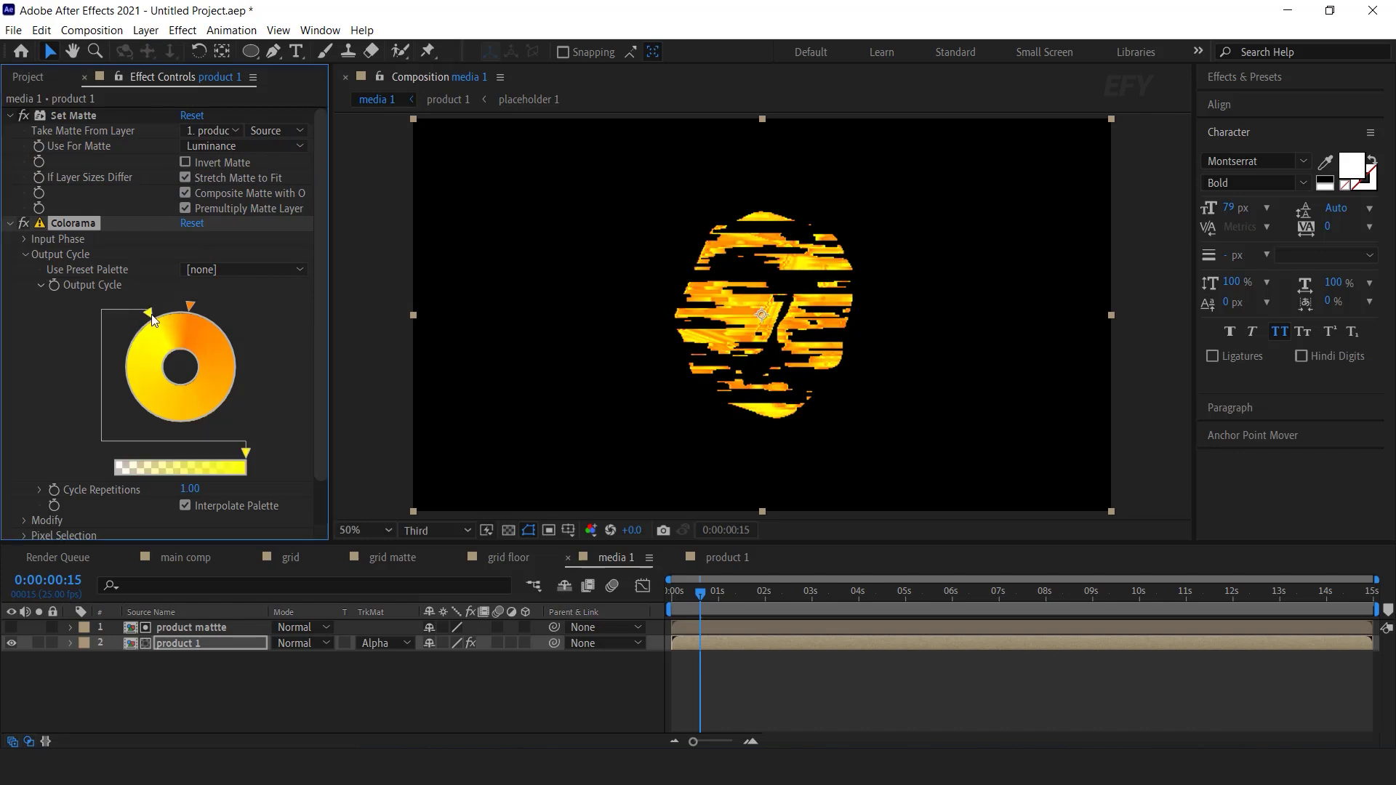
pyautogui.doubleClick(130, 361)
pyautogui.click(119, 320)
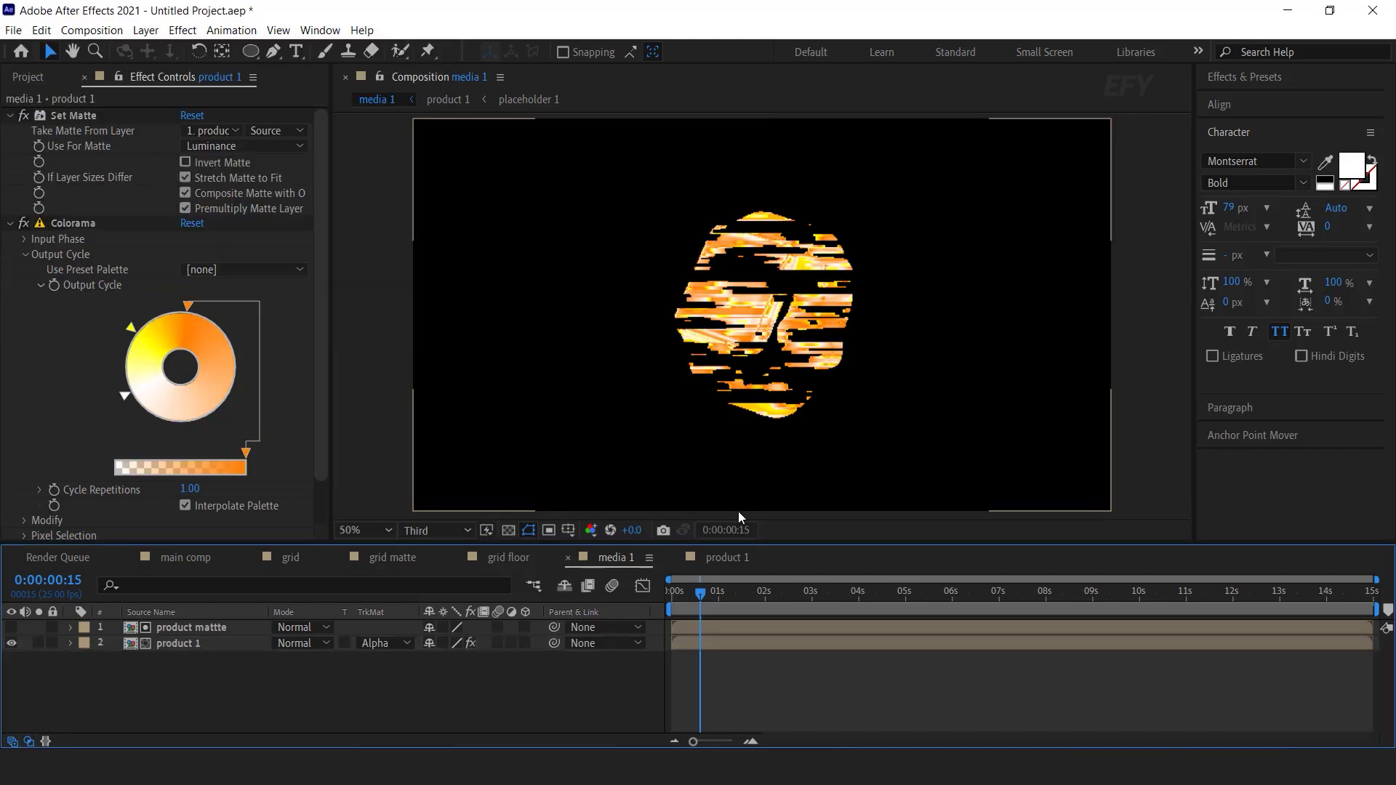
pyautogui.scroll(-1, 112, 387)
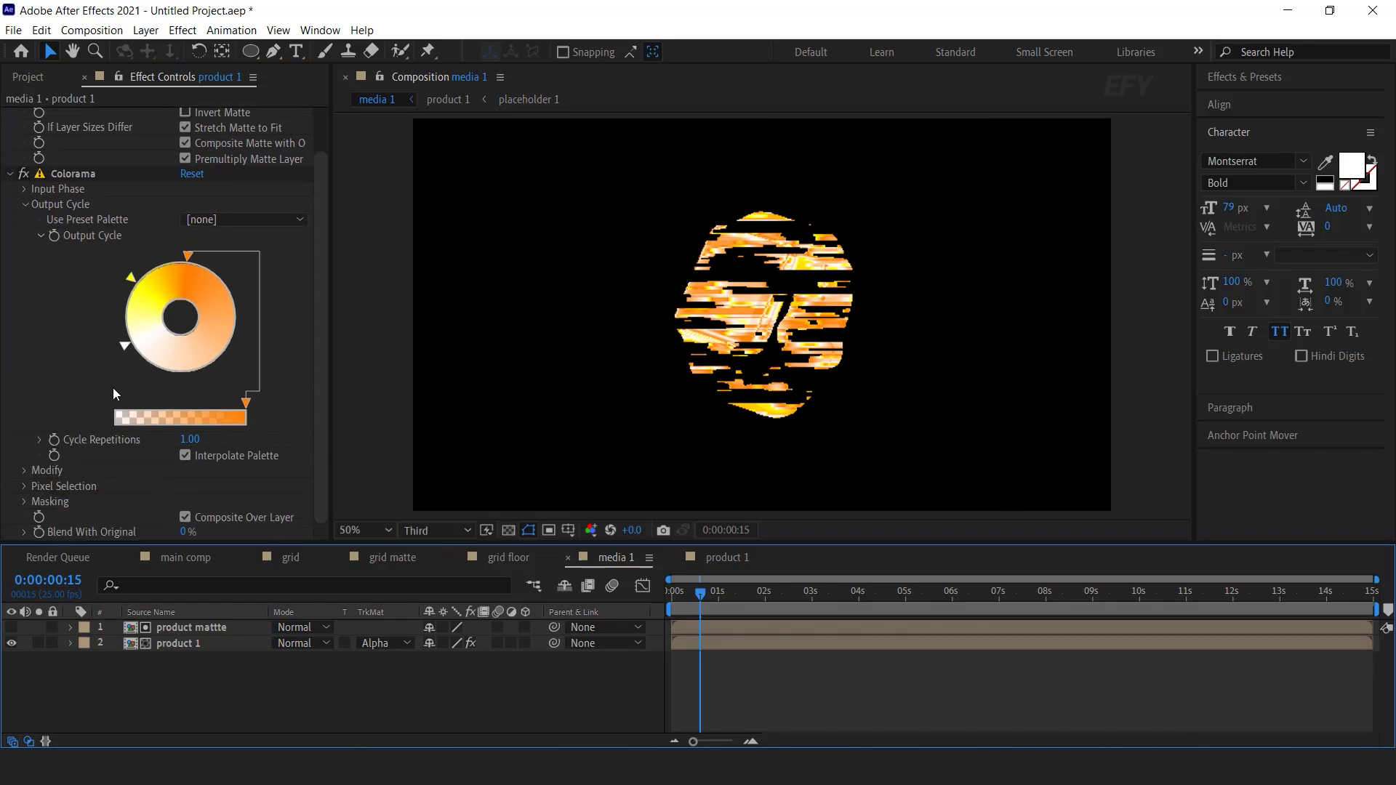
pyautogui.click(10, 174)
pyautogui.moveTo(700, 592); pyautogui.dragTo(744, 604)
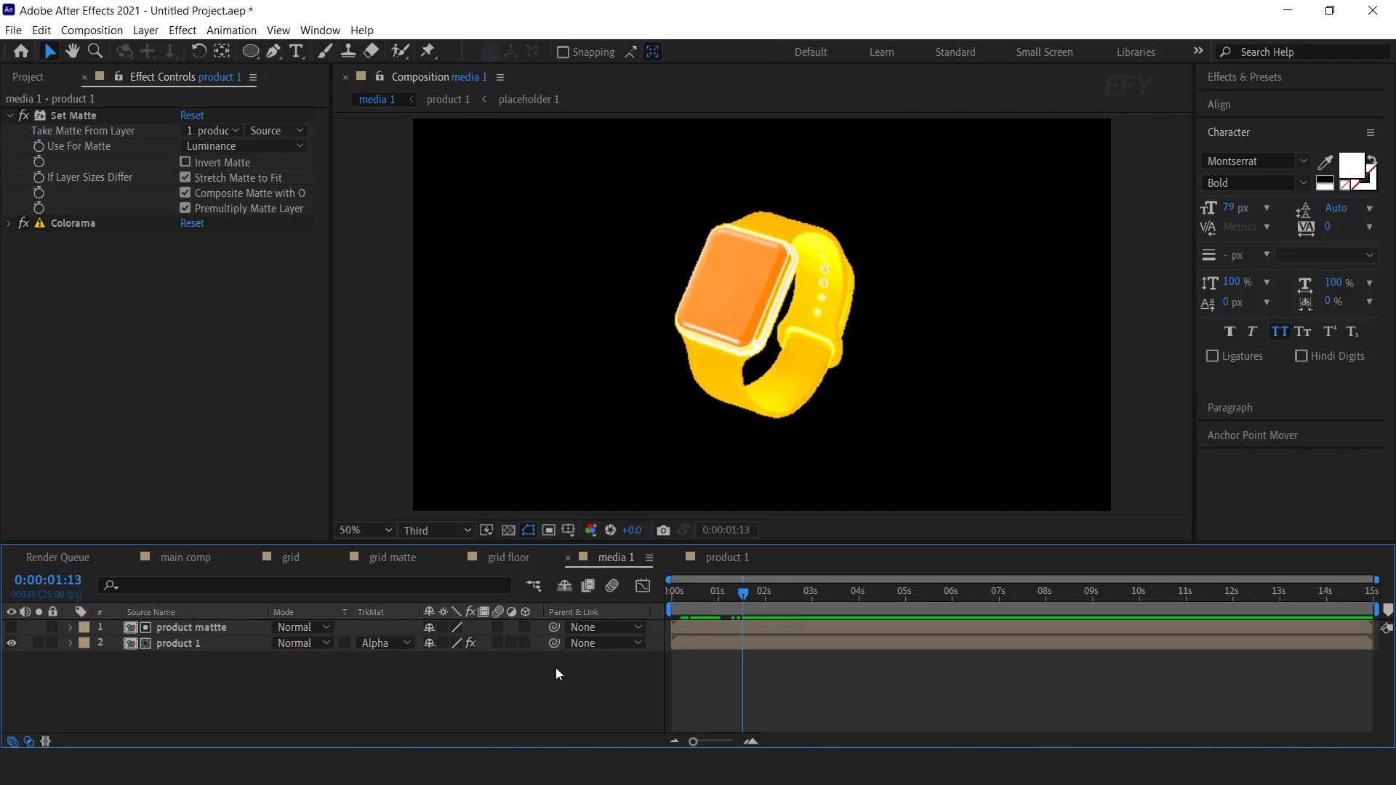
# Step: Apply the Displacement Map effect to the product 1 layer with product mattte as the displacement map layer
pyautogui.click(208, 645)
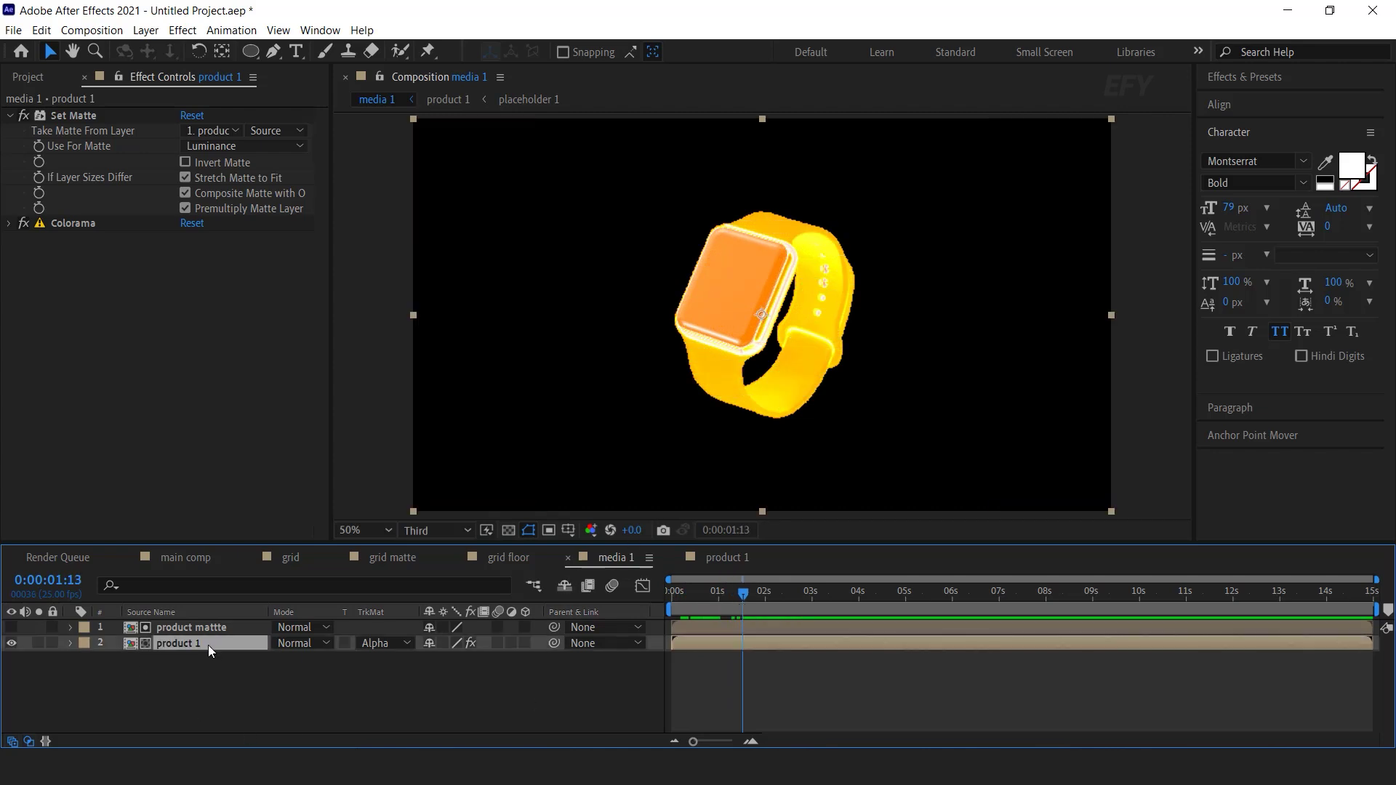
pyautogui.hotkey('ctrl', 'space')
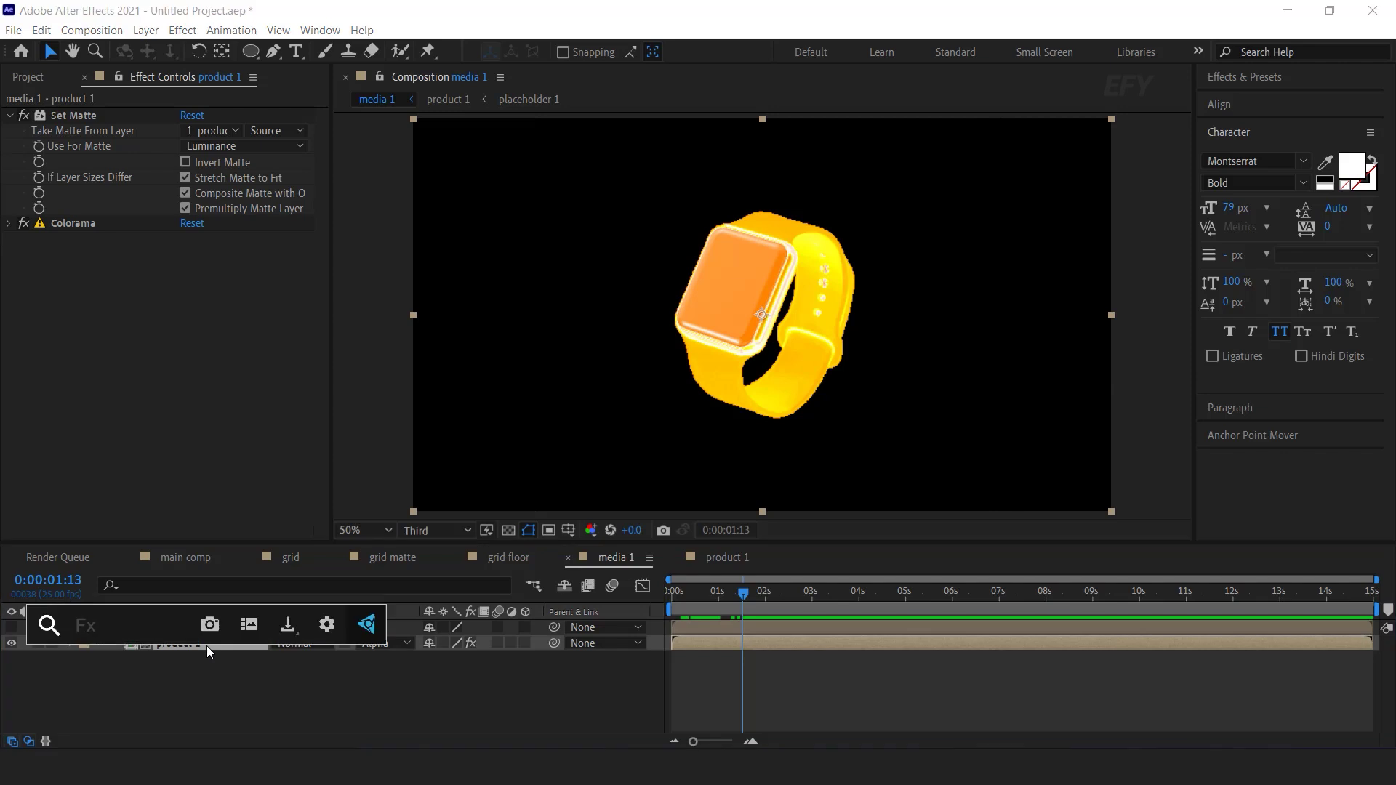
pyautogui.write('dis')
pyautogui.press('Return')
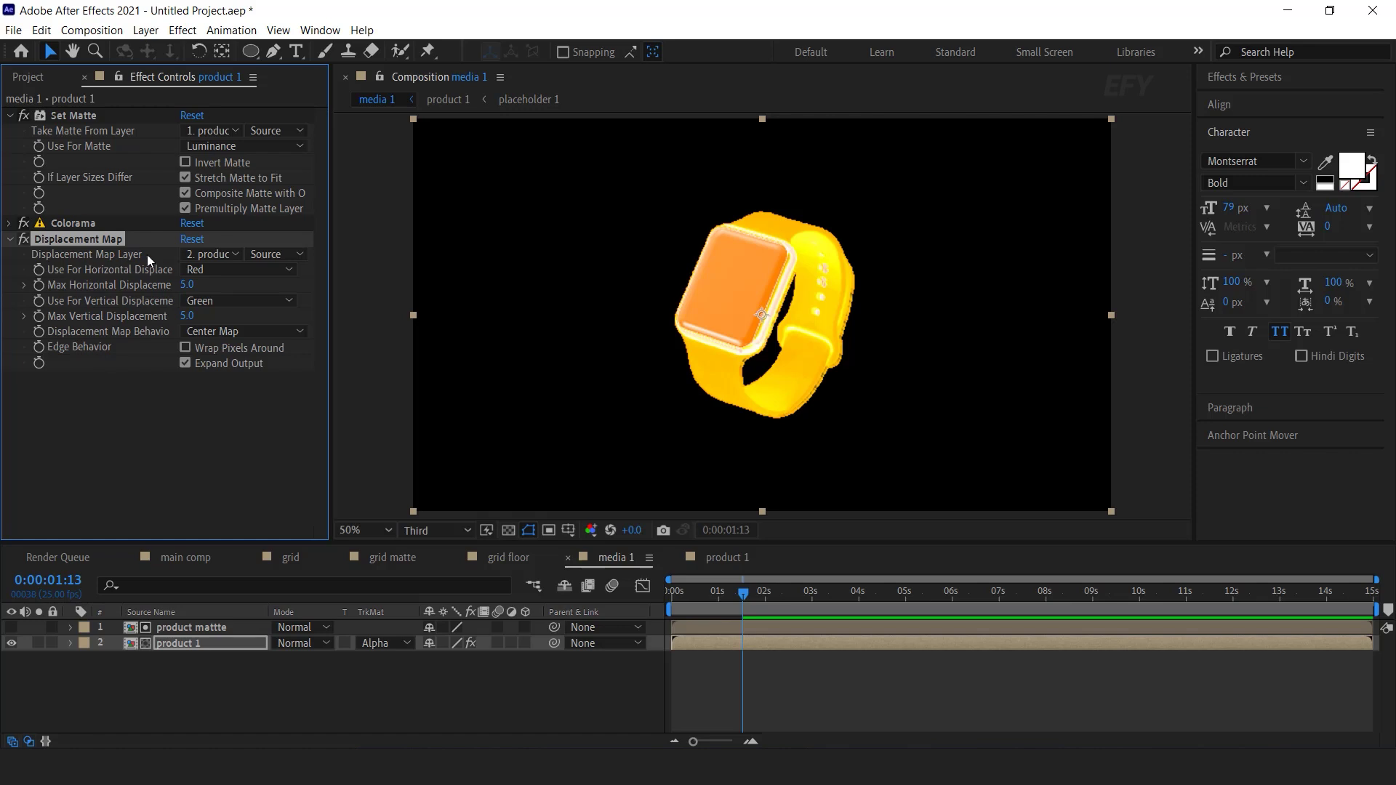
pyautogui.click(211, 255)
pyautogui.click(285, 297)
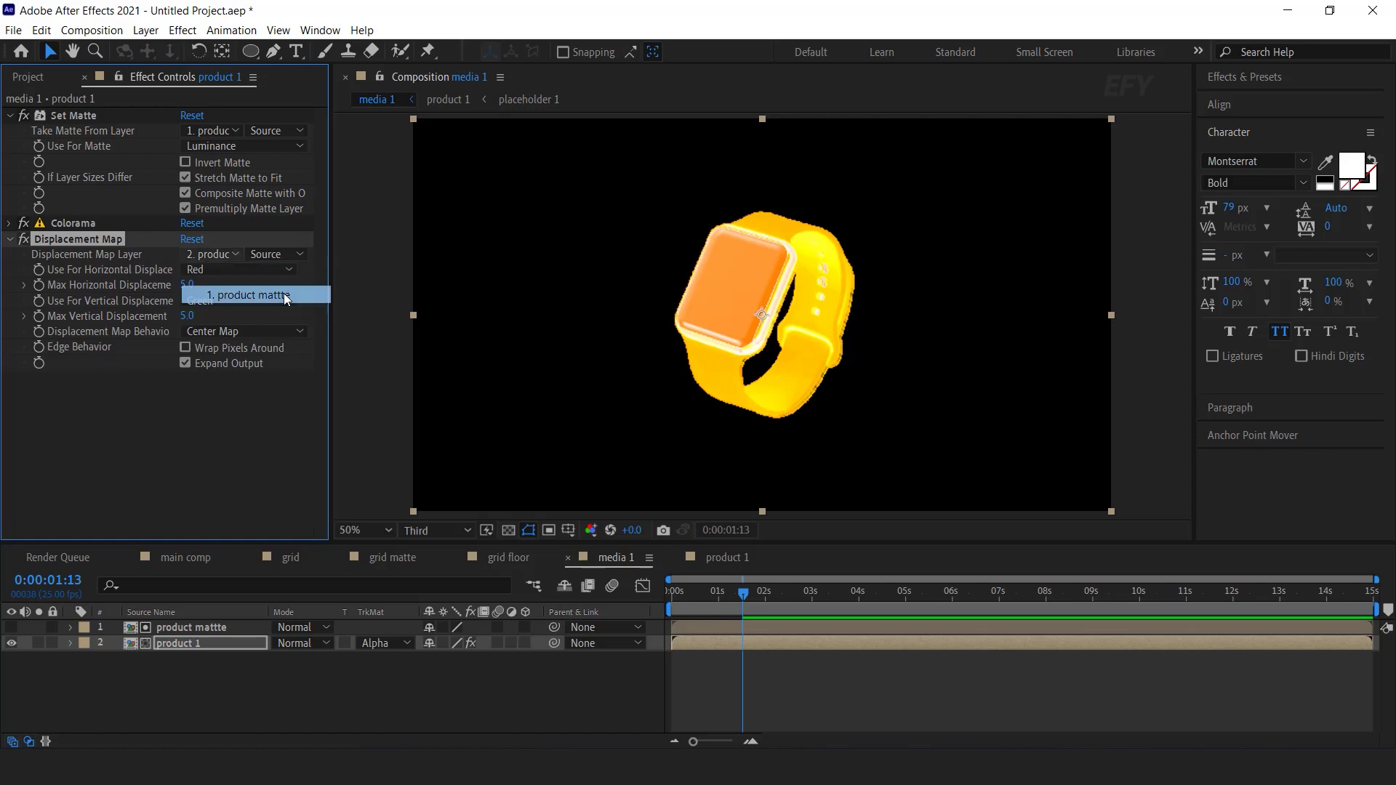
# Step: Set Max Horizontal Displacement to -25, duplicate the Displacement Map effect twice and preview the animation
pyautogui.click(187, 285)
pyautogui.press('Return')
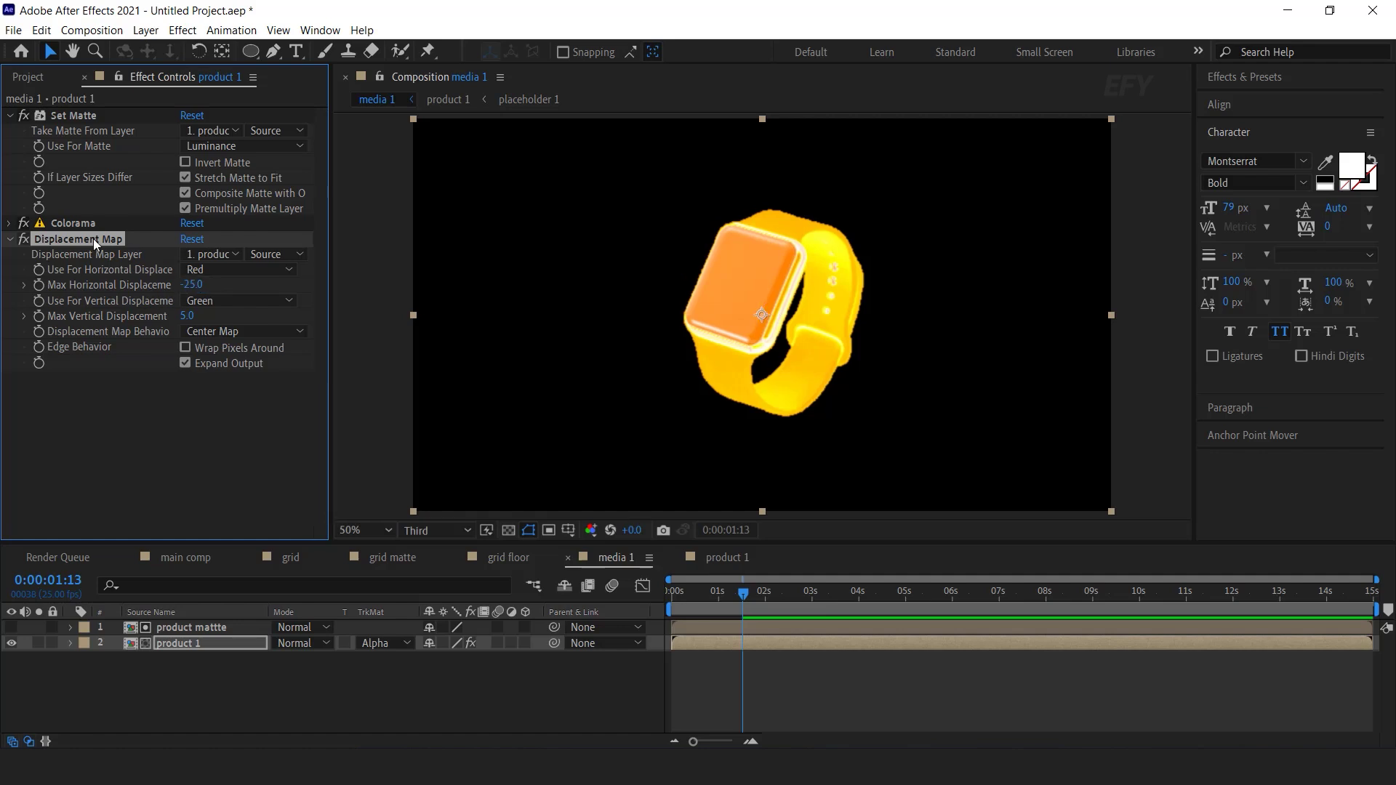
pyautogui.hotkey('ctrl', 'd')
pyautogui.hotkey('ctrl', 'd')
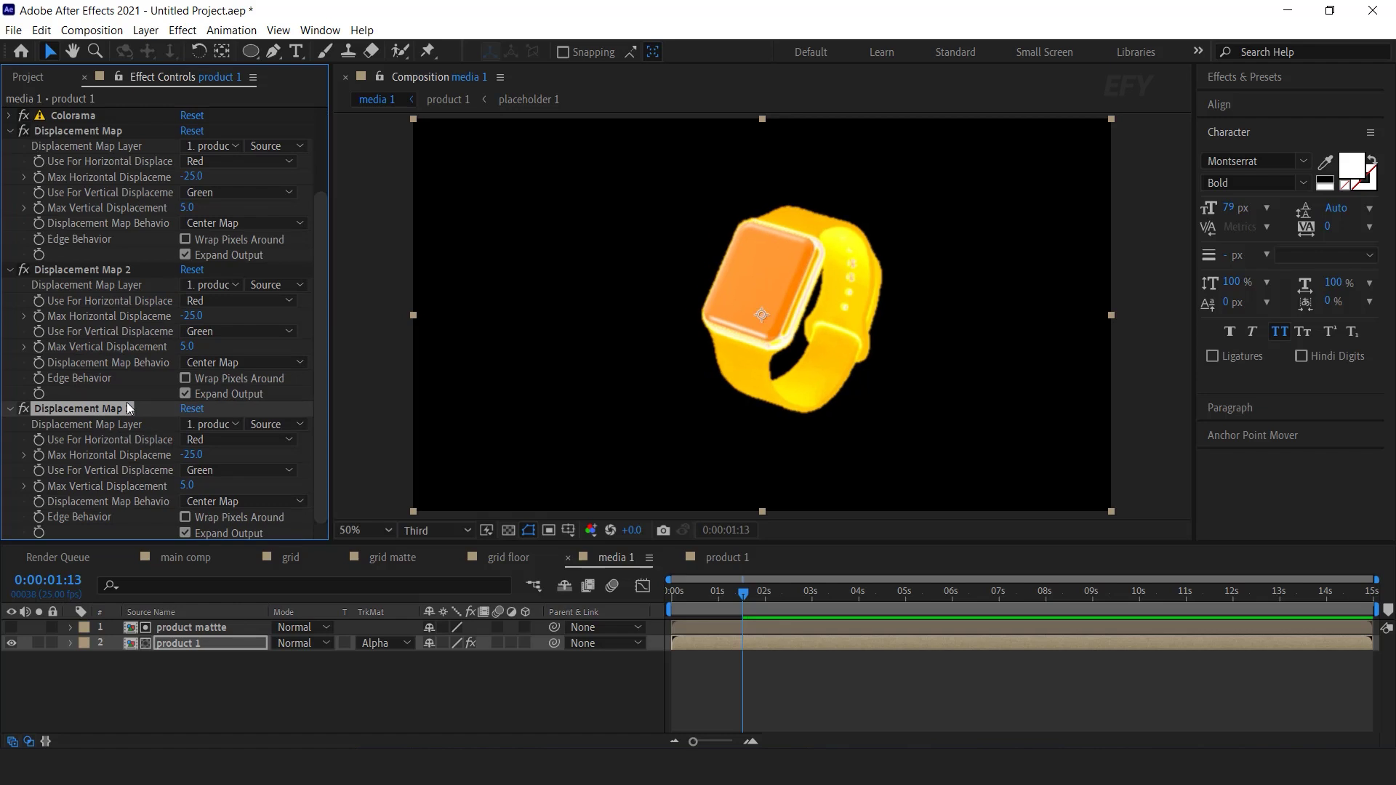
pyautogui.moveTo(676, 595); pyautogui.dragTo(730, 598)
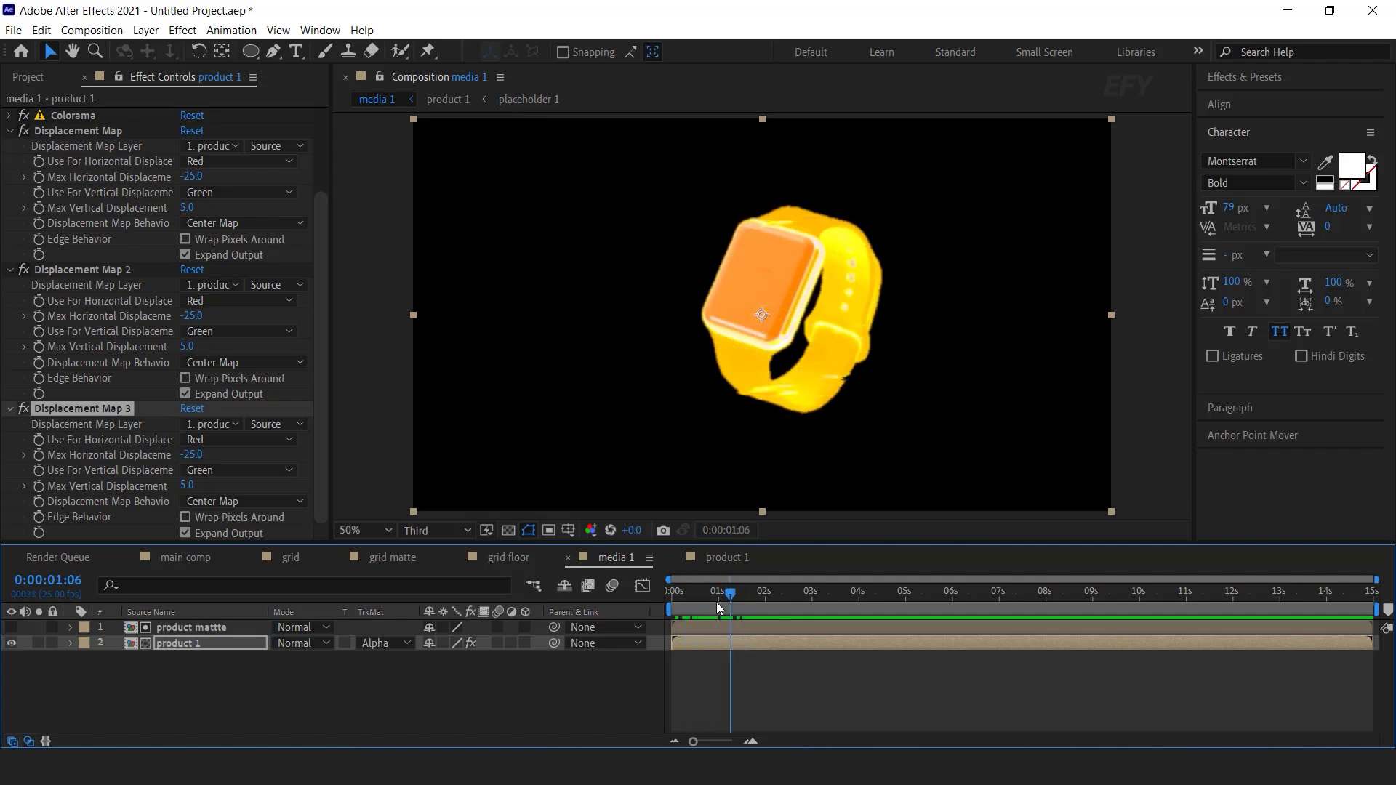
# Step: Apply the Curves effect to the product 1 layer, bend the RGB curve upward to brighten it, and preview the animation
pyautogui.hotkey('ctrl', 'space')
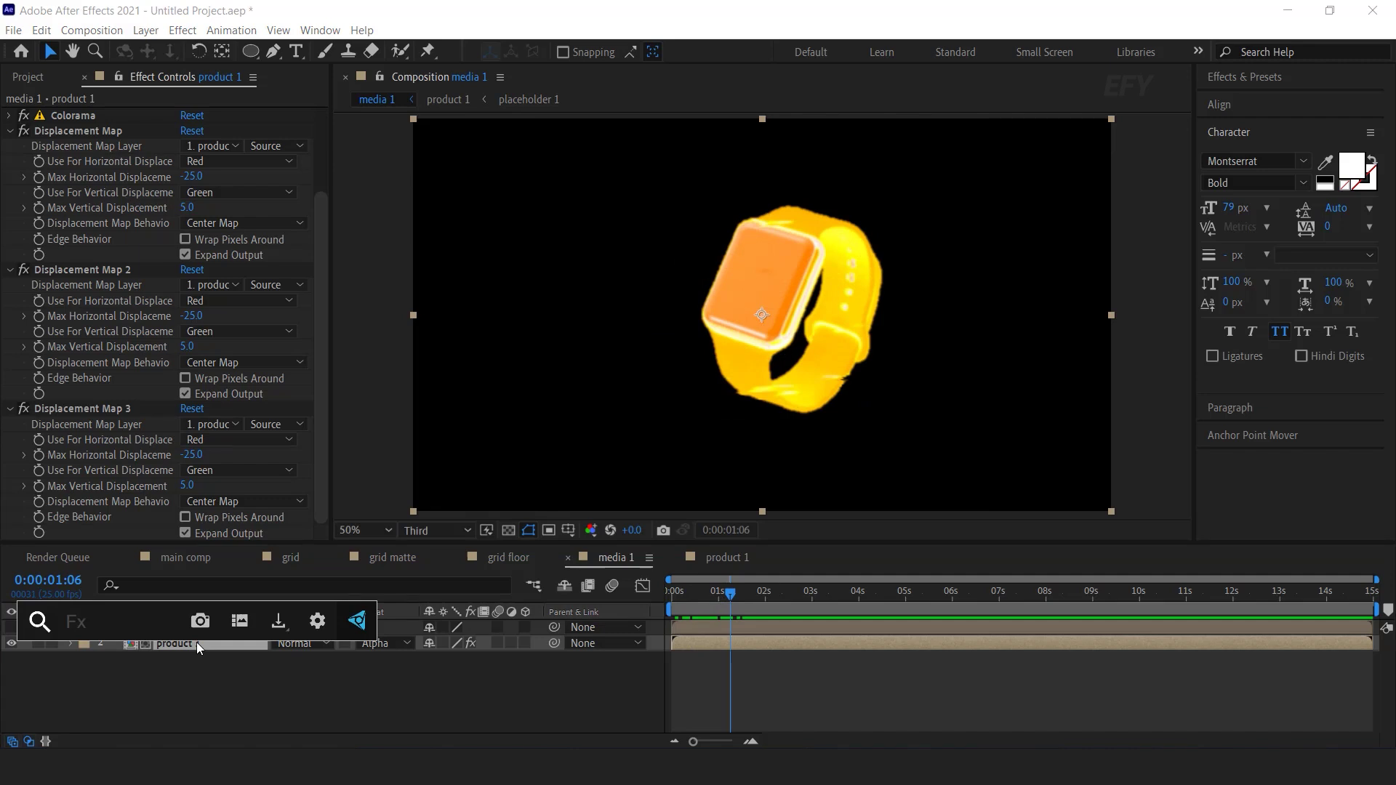
pyautogui.write('cur')
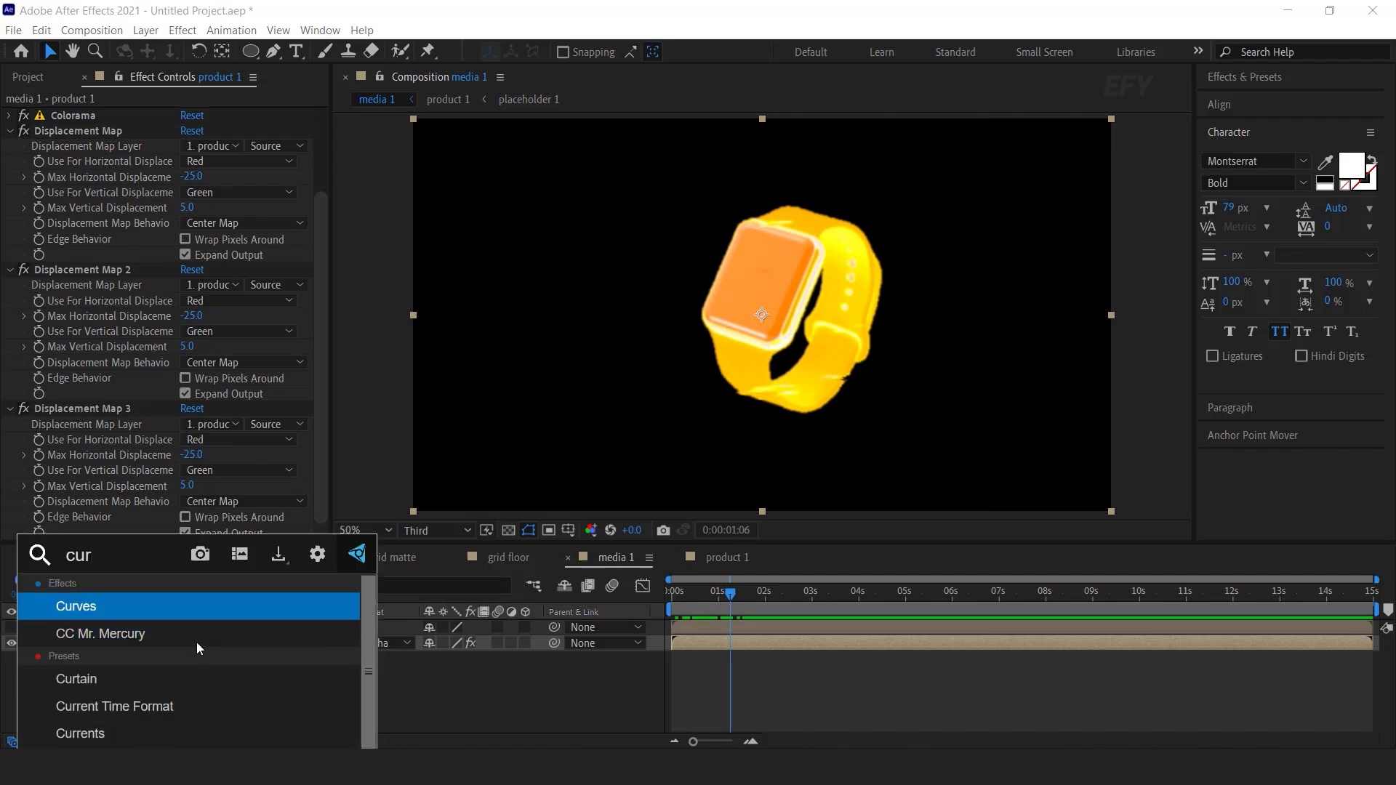
pyautogui.press('Return')
pyautogui.moveTo(145, 372); pyautogui.dragTo(118, 356)
pyautogui.click(678, 590)
pyautogui.moveTo(681, 593); pyautogui.dragTo(746, 597)
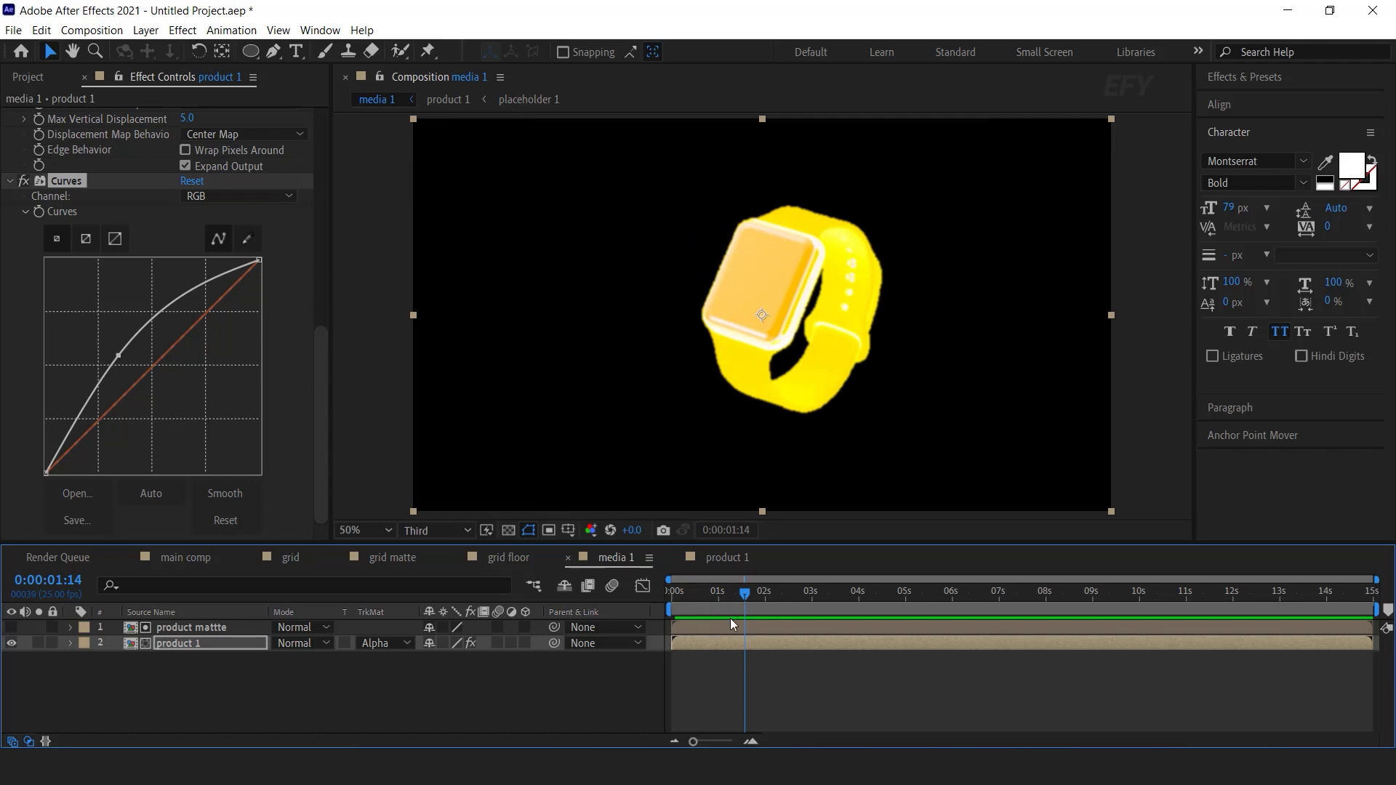
# Step: Keyframe the product 1 layer's Opacity from 100% at 0:00:01:00 to 0% at 0:00:01:10
pyautogui.press('t')
pyautogui.scroll(4, 681, 592)
pyautogui.moveTo(681, 592); pyautogui.dragTo(939, 609)
pyautogui.click(117, 659)
pyautogui.moveTo(430, 659); pyautogui.dragTo(251, 665)
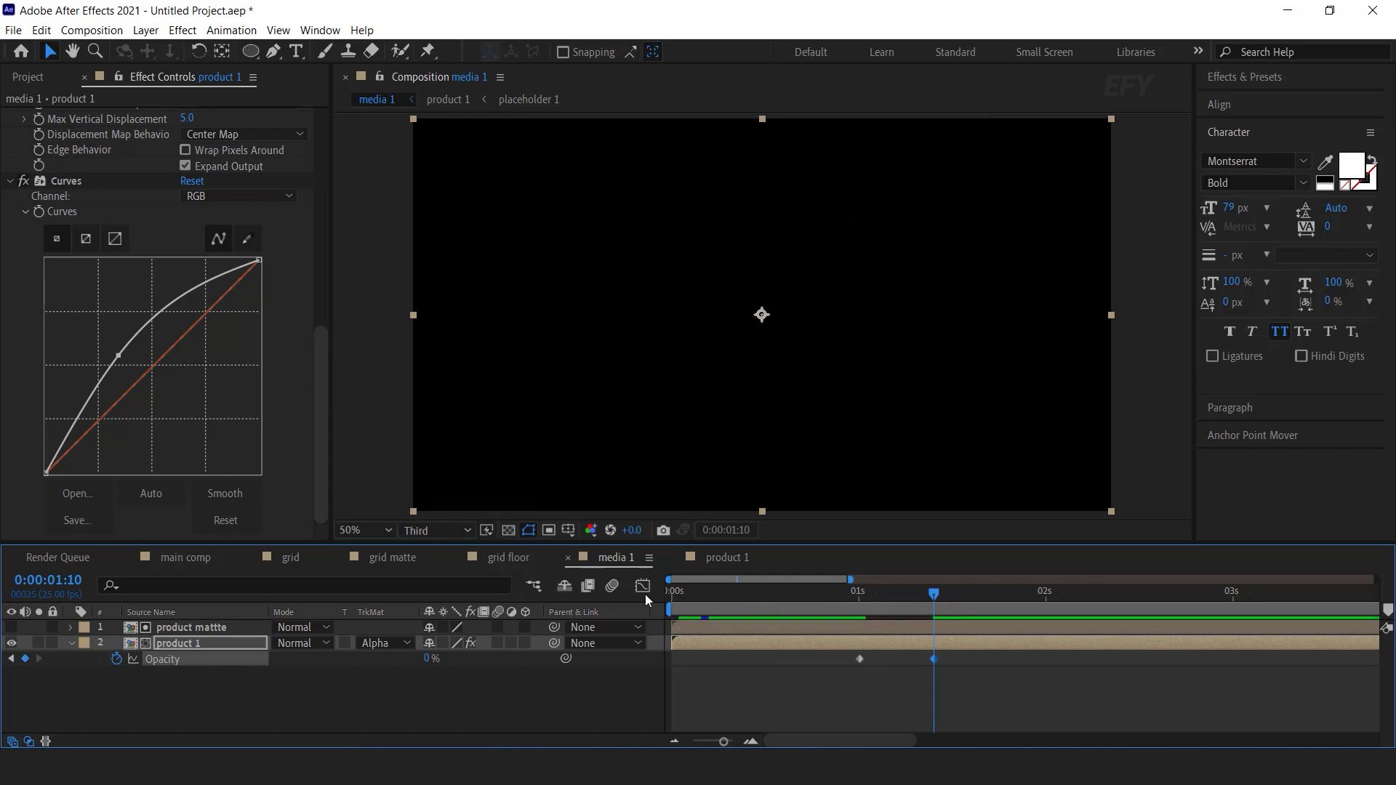
pyautogui.click(72, 646)
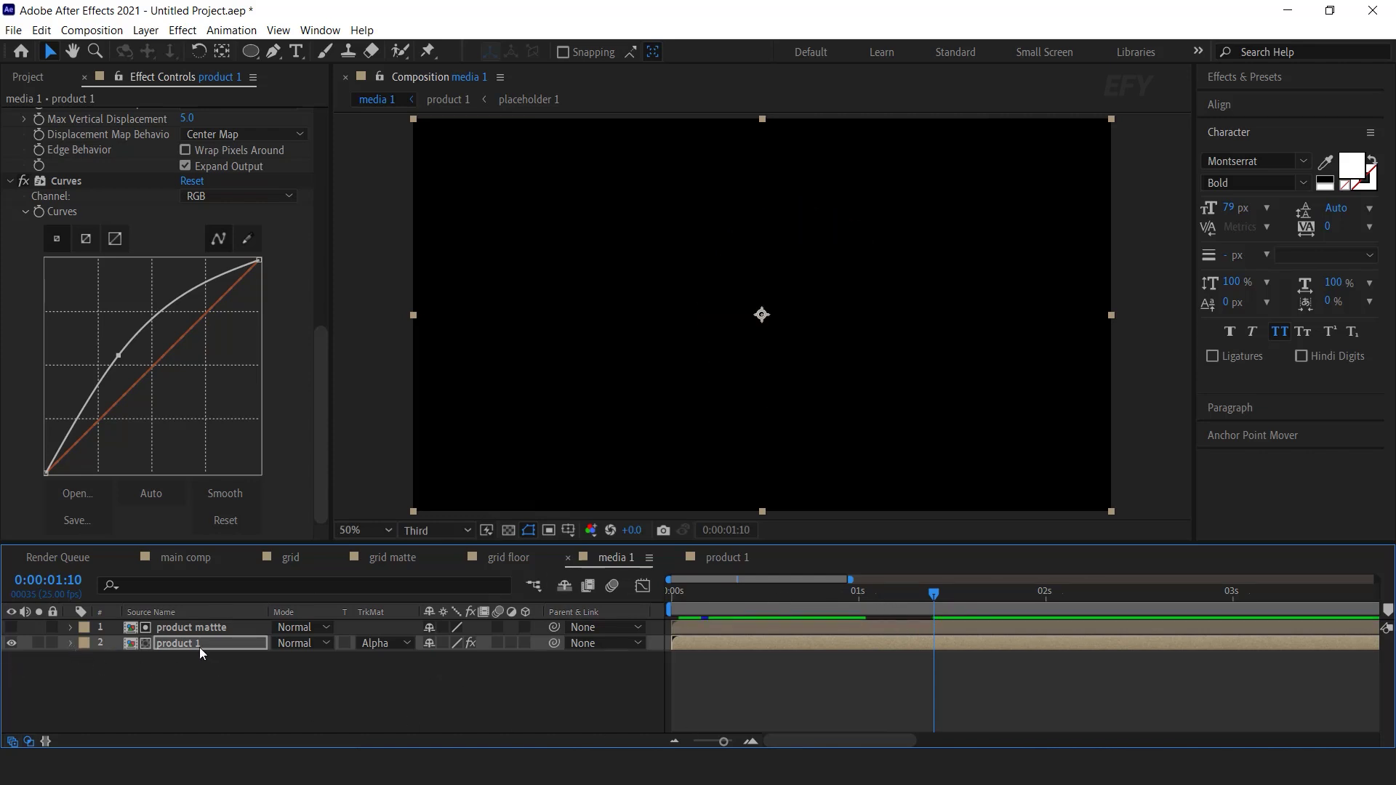
# Step: Duplicate the product 1 layer and move the copy above the product mattte layer
pyautogui.click(199, 647)
pyautogui.hotkey('ctrl', 'd')
pyautogui.moveTo(192, 647); pyautogui.dragTo(183, 627)
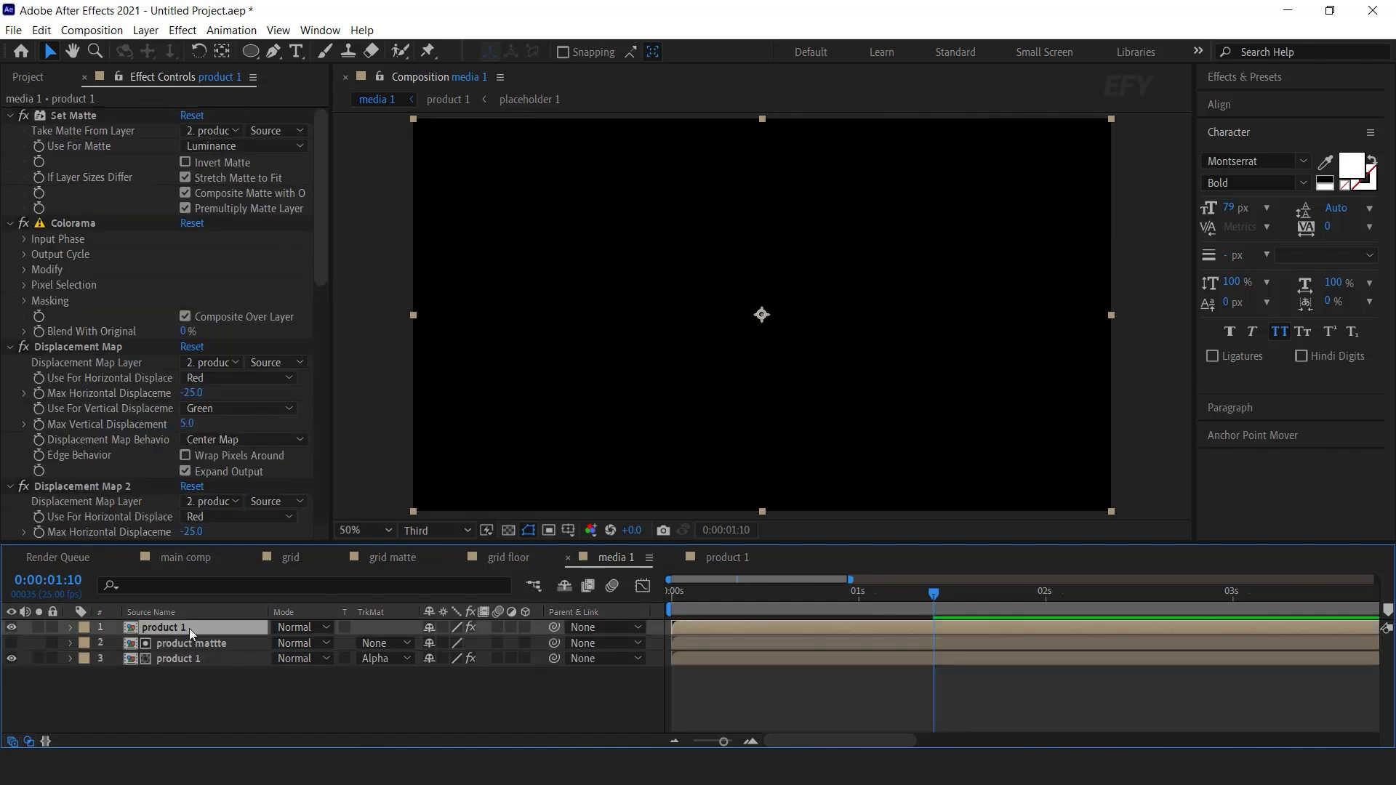
# Step: Remove the Set Matte, Colorama and Curves effects from the upper product 1 copy and preview the result
pyautogui.click(82, 112)
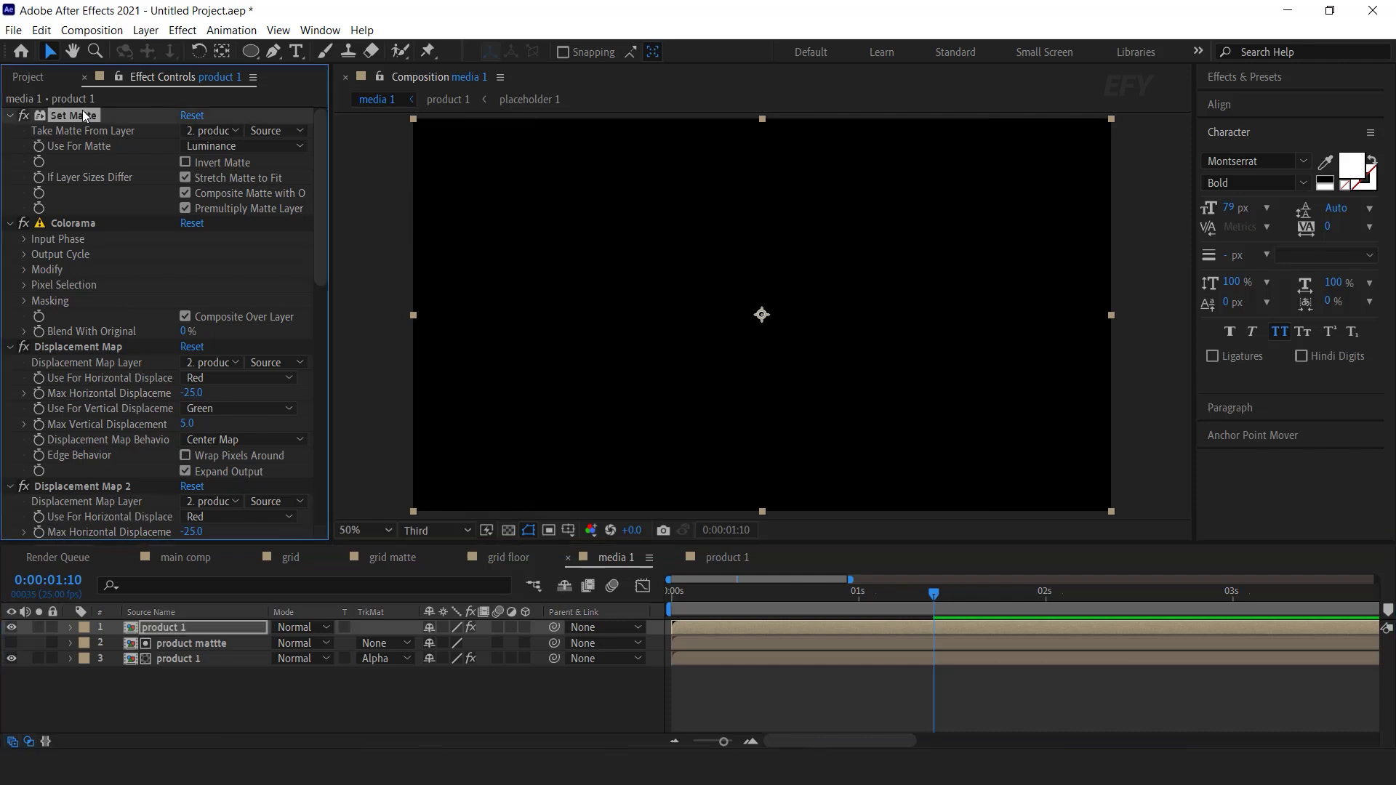
pyautogui.click(71, 224)
pyautogui.scroll(-3, 71, 224)
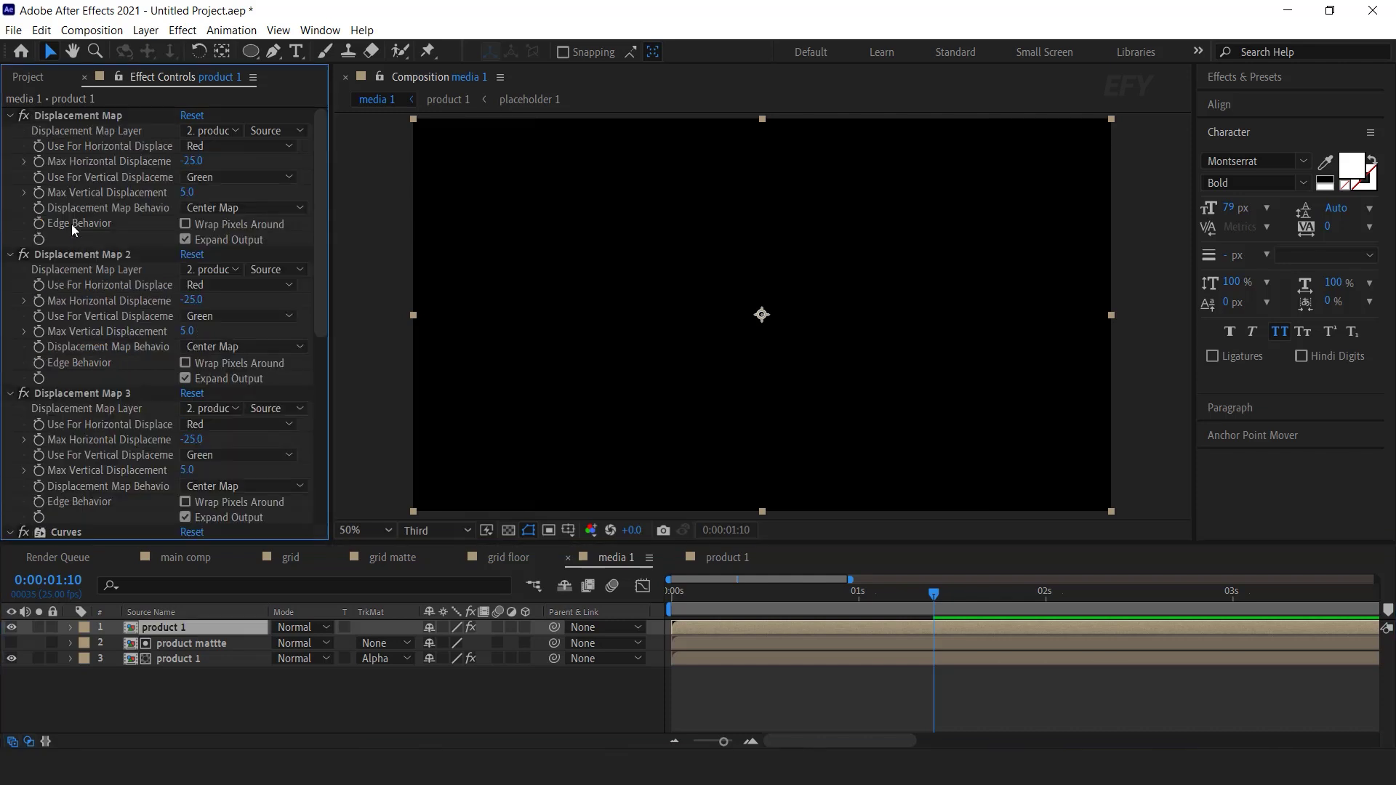
pyautogui.scroll(-3, 142, 339)
pyautogui.click(62, 183)
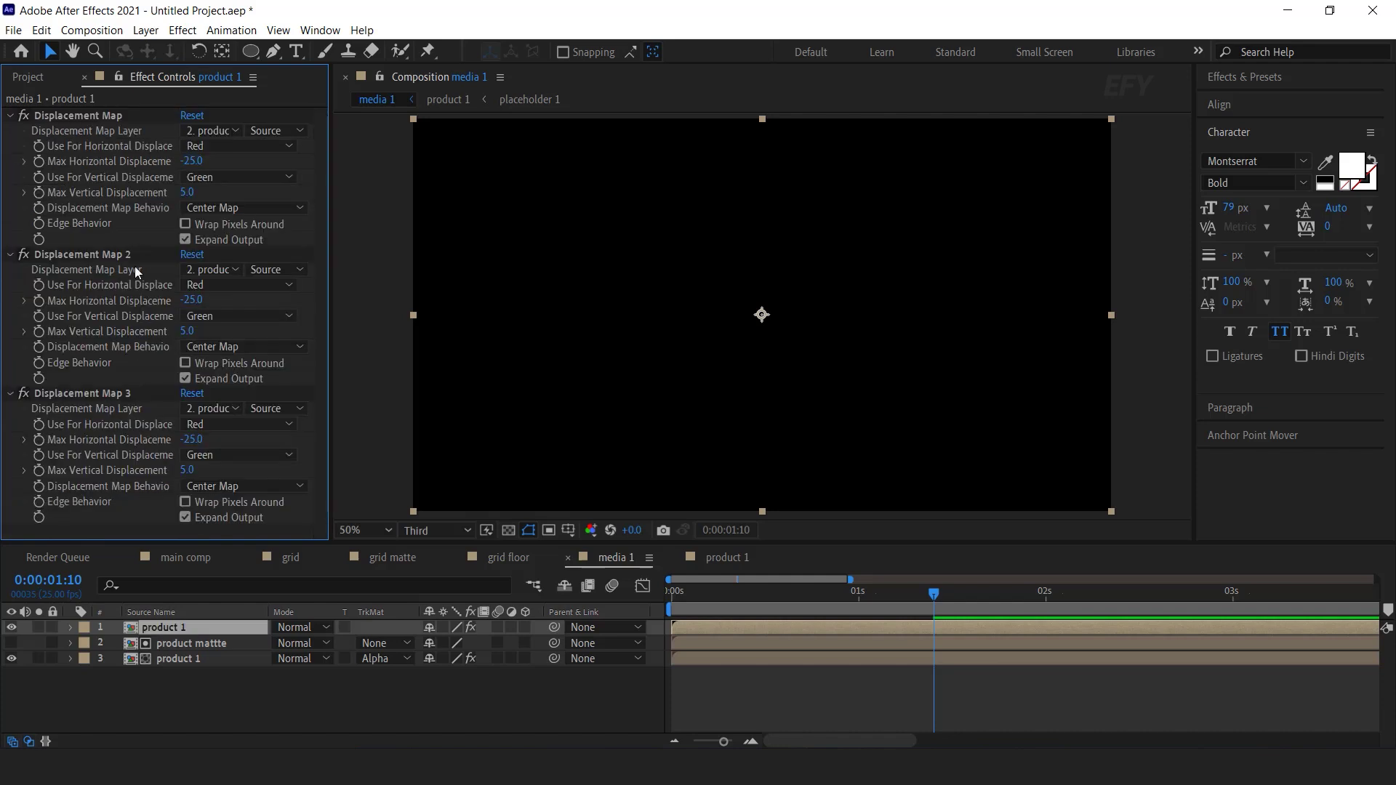
pyautogui.click(904, 590)
pyautogui.press('space')
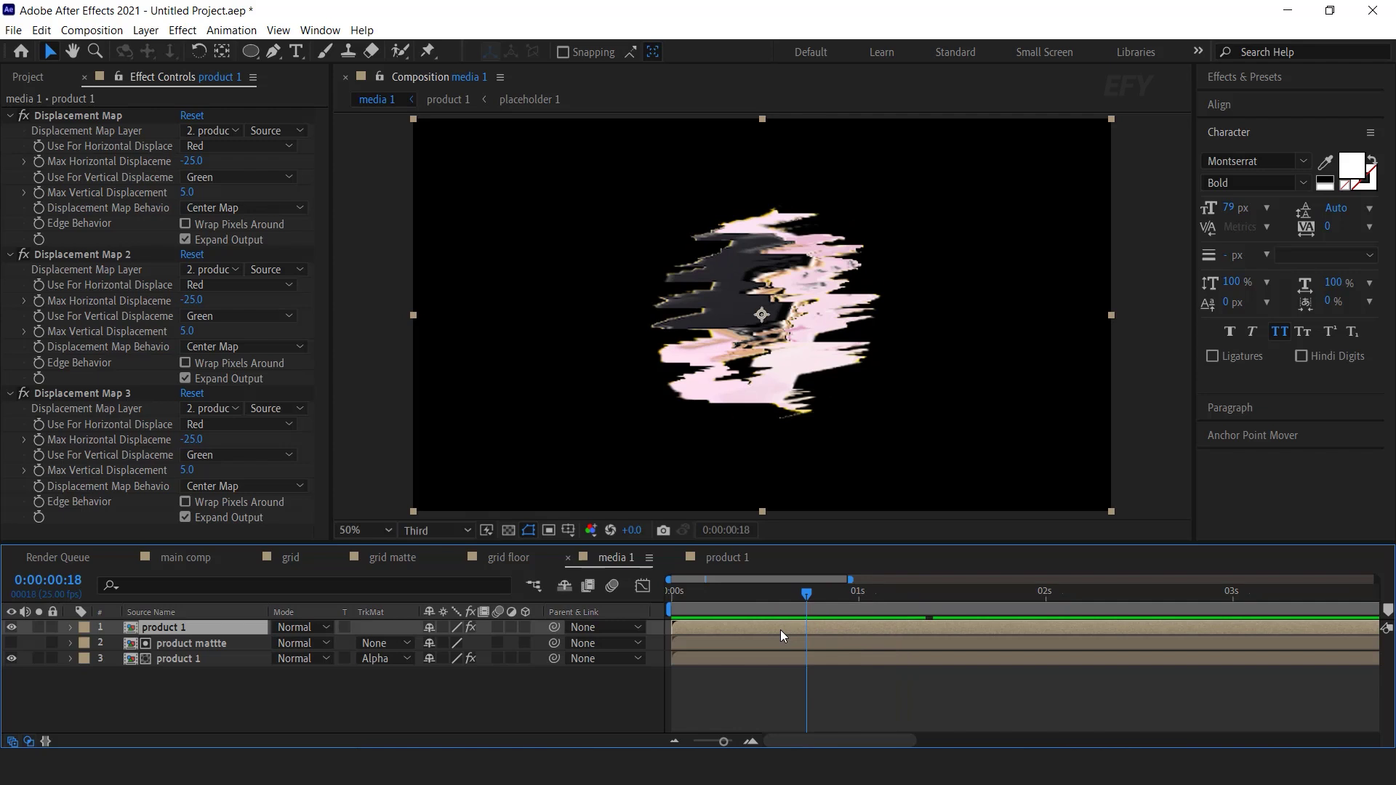
# Step: Keyframe the upper product 1 copy's Opacity from 0% at 0:00:01:00 to 100% at 0:00:01:10
pyautogui.press('t')
pyautogui.moveTo(805, 592); pyautogui.dragTo(860, 598)
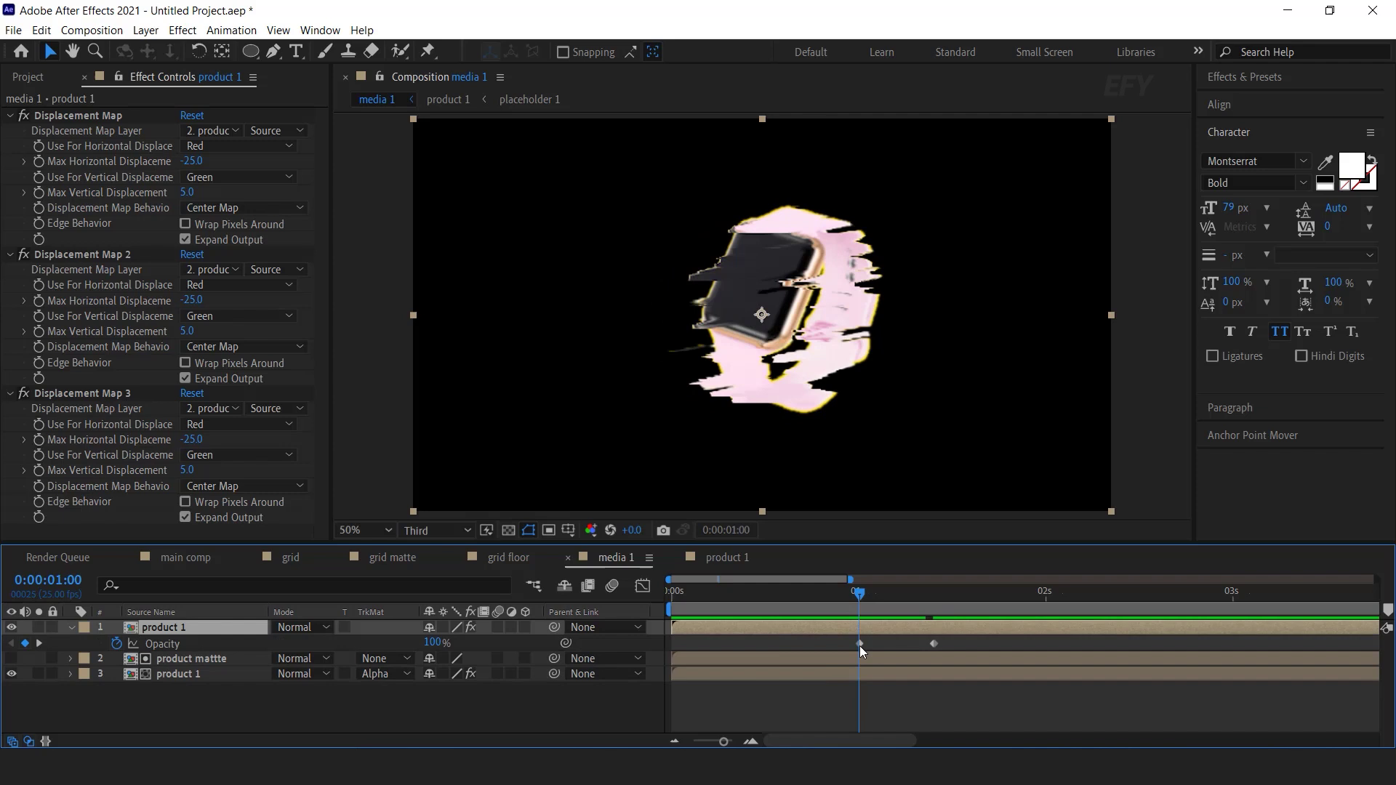
pyautogui.click(433, 643)
pyautogui.write('0')
pyautogui.press('Return')
pyautogui.moveTo(859, 593); pyautogui.dragTo(934, 601)
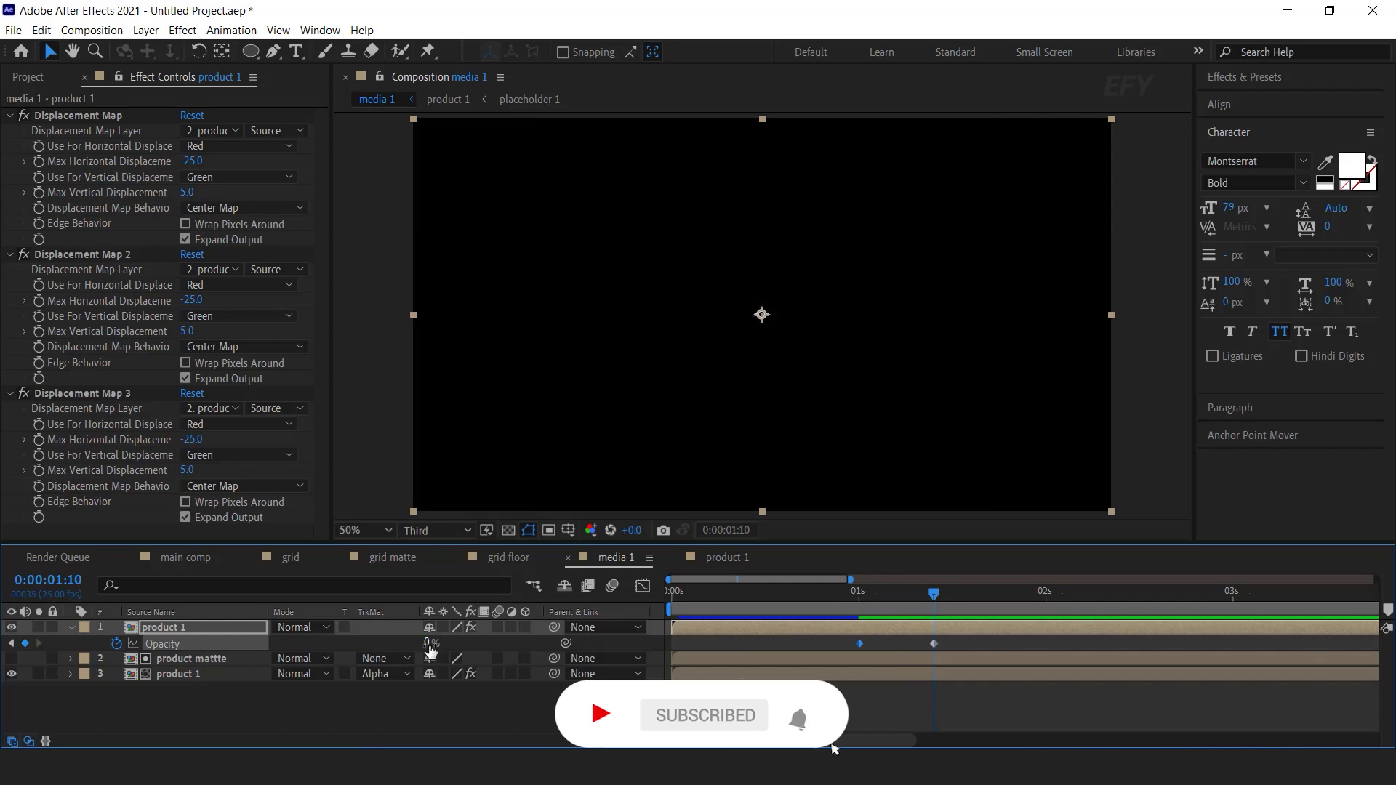
# Step: Preview the crossfade, shift the upper copy's second Opacity keyframe slightly earlier, and collapse the layer's properties
pyautogui.moveTo(859, 593); pyautogui.dragTo(654, 599)
pyautogui.press('space')
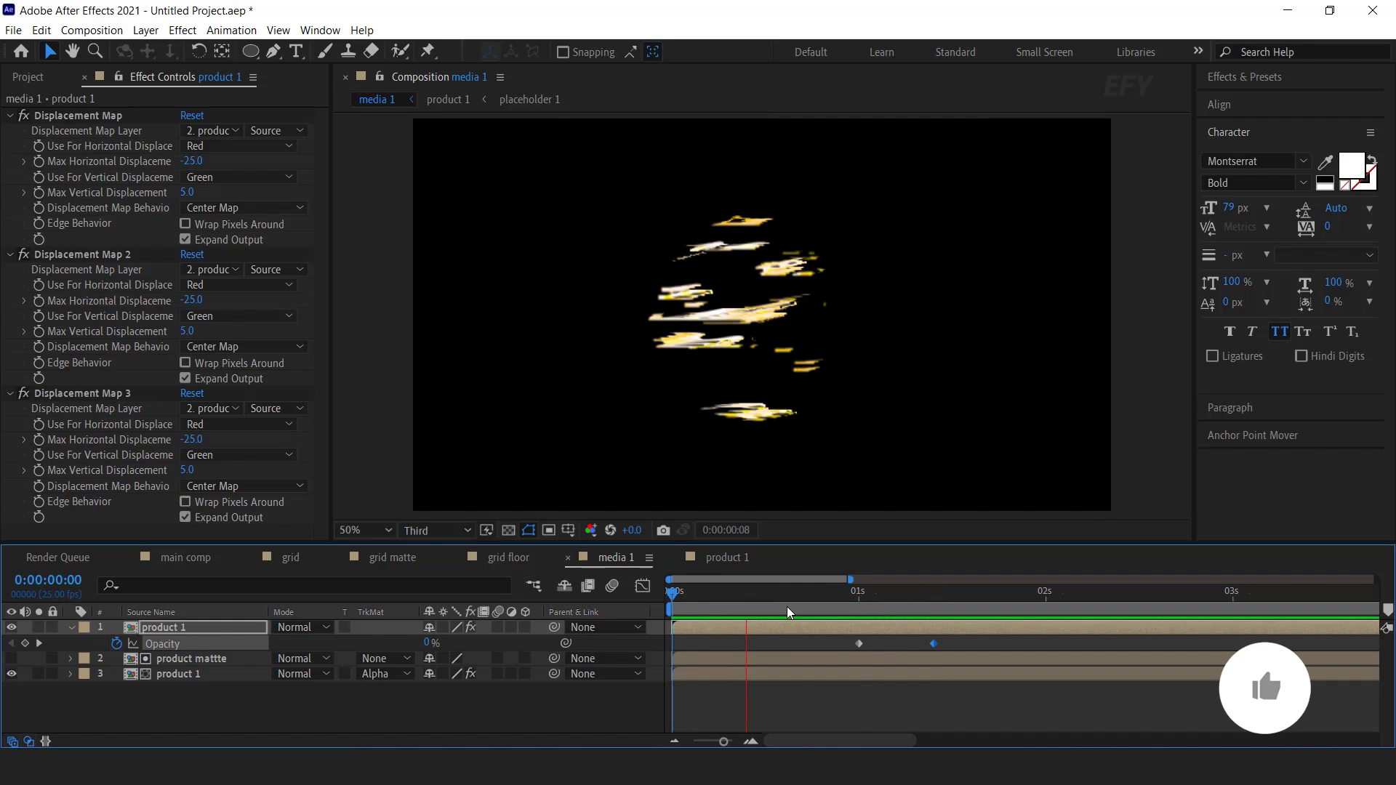
pyautogui.moveTo(787, 606); pyautogui.dragTo(931, 599)
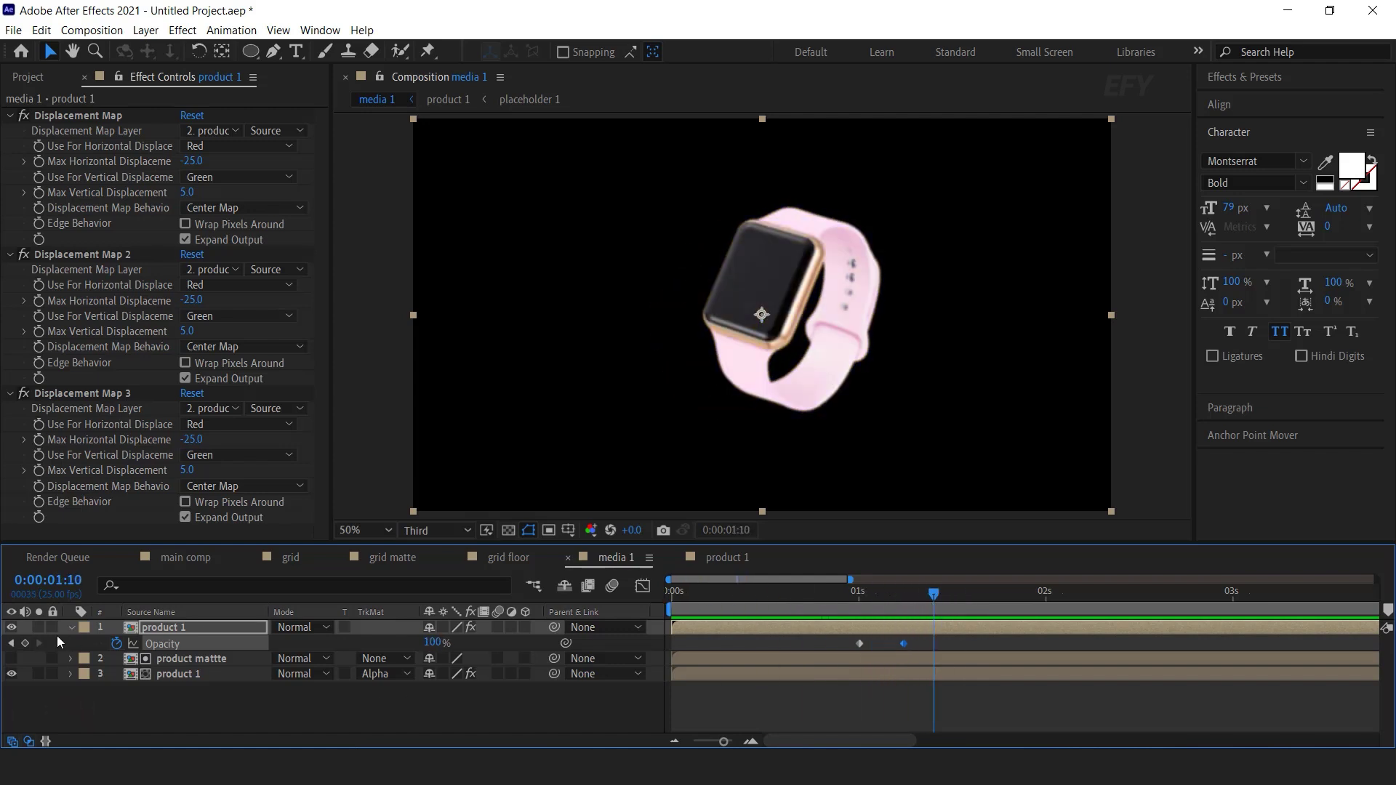
pyautogui.click(74, 626)
pyautogui.press(',')
pyautogui.press(',')
pyautogui.press('-')
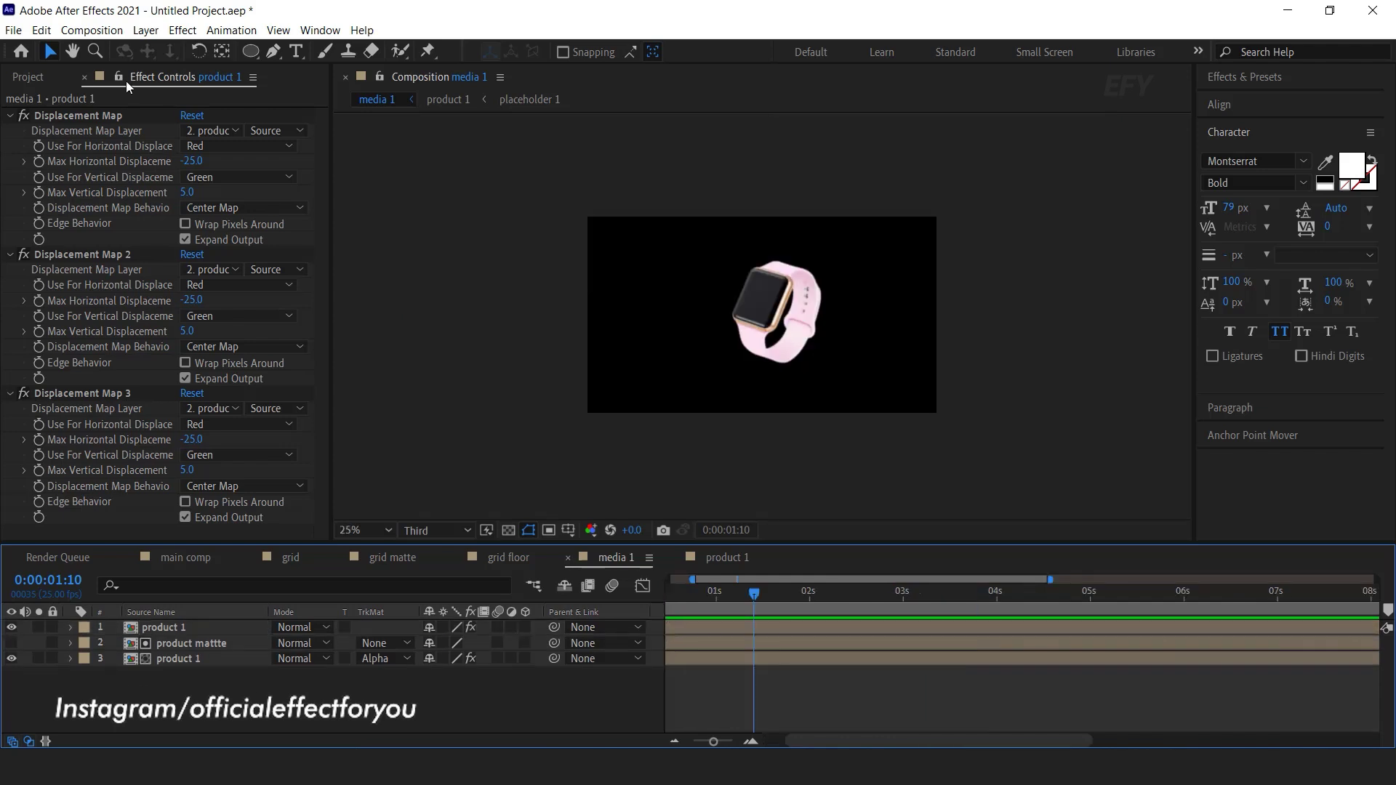
# Step: Create a composition named product reveal and place the media 1 comp in it
pyautogui.click(29, 78)
pyautogui.click(40, 478)
pyautogui.click(58, 533)
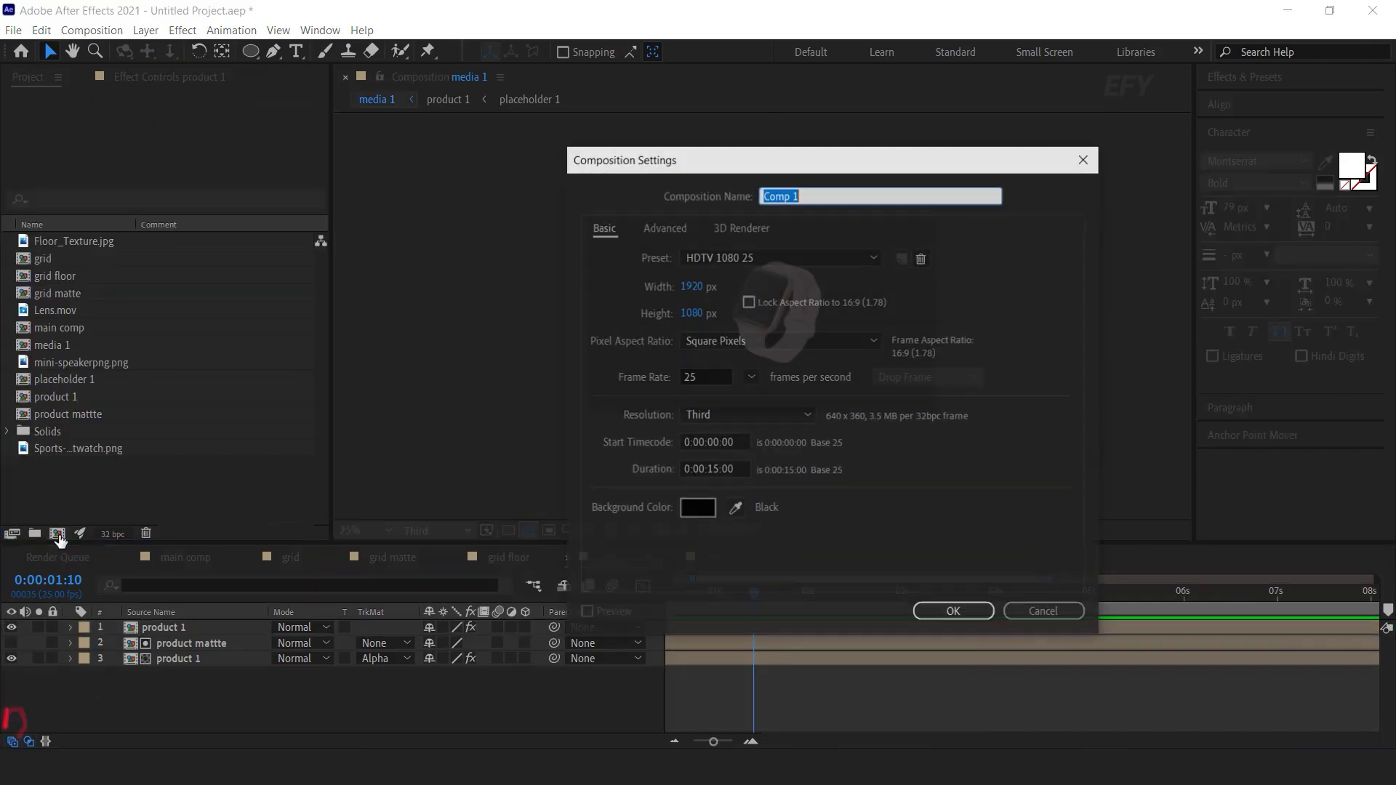
pyautogui.write('product reveal')
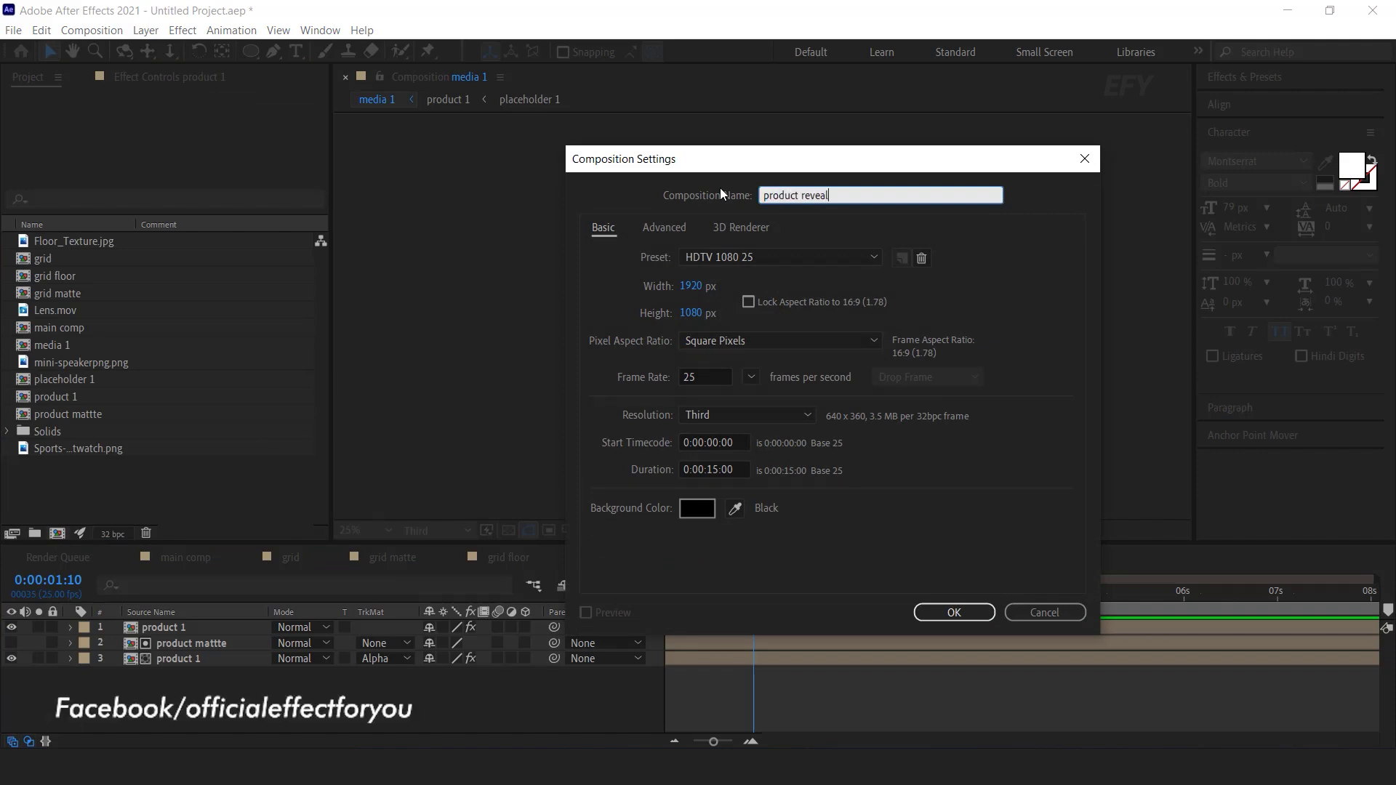
pyautogui.press('Return')
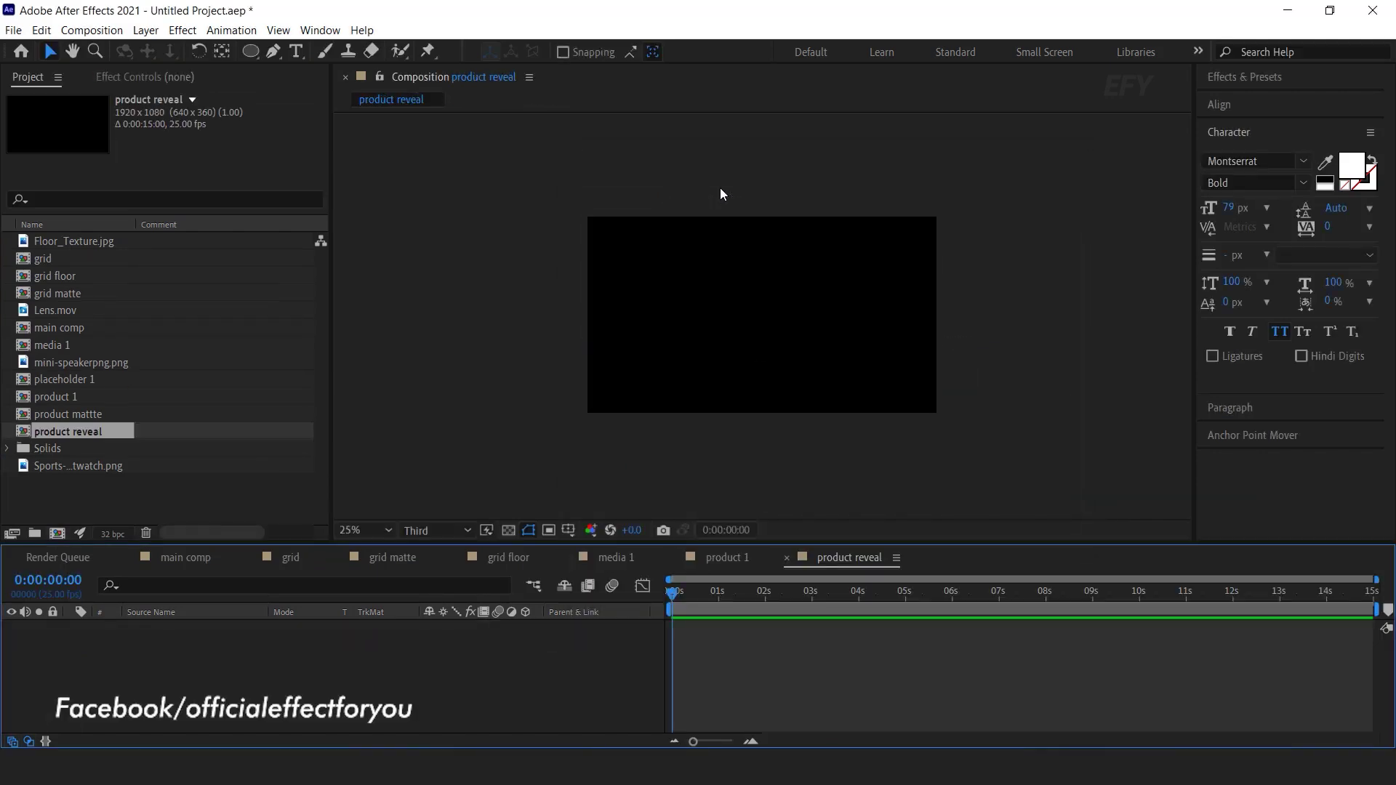
pyautogui.click(249, 495)
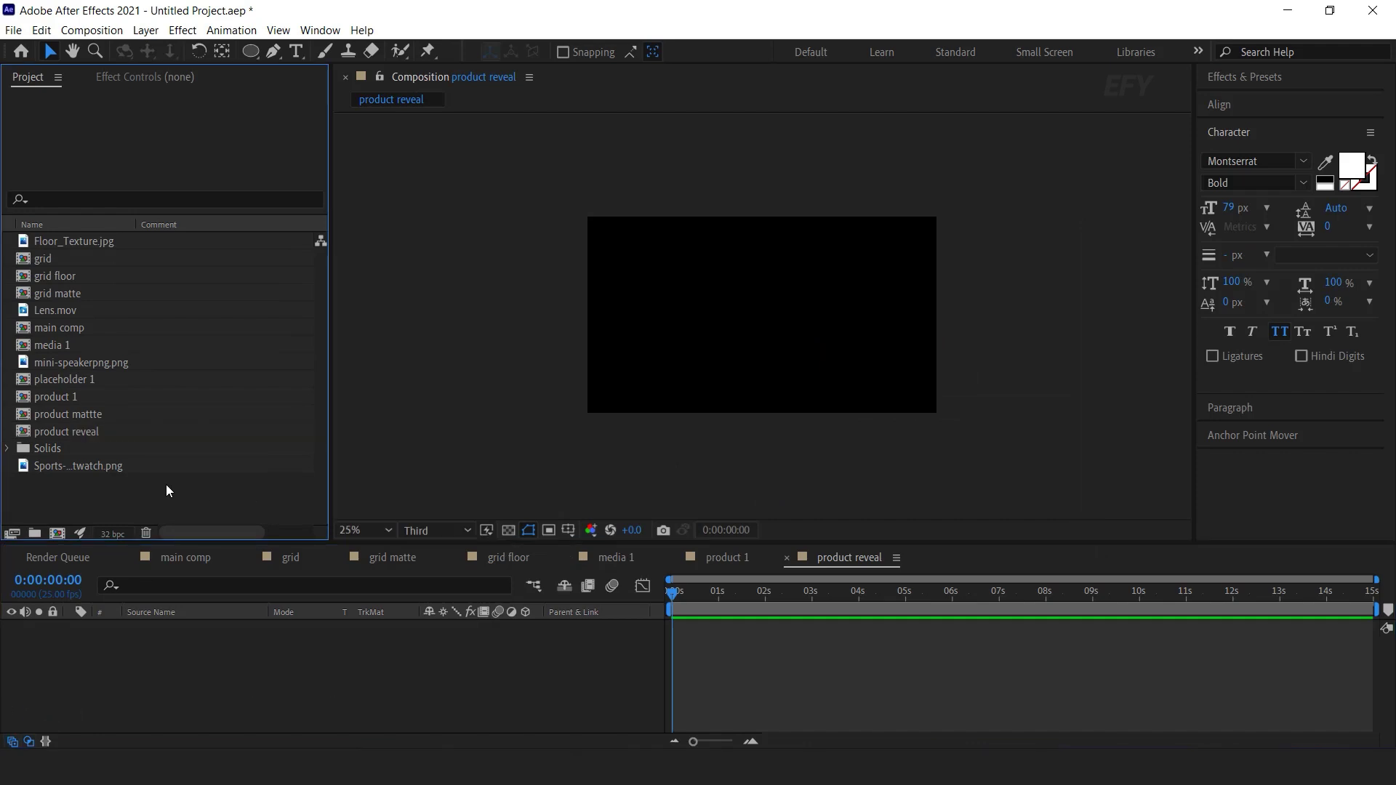
pyautogui.click(59, 348)
pyautogui.moveTo(59, 348); pyautogui.dragTo(721, 627)
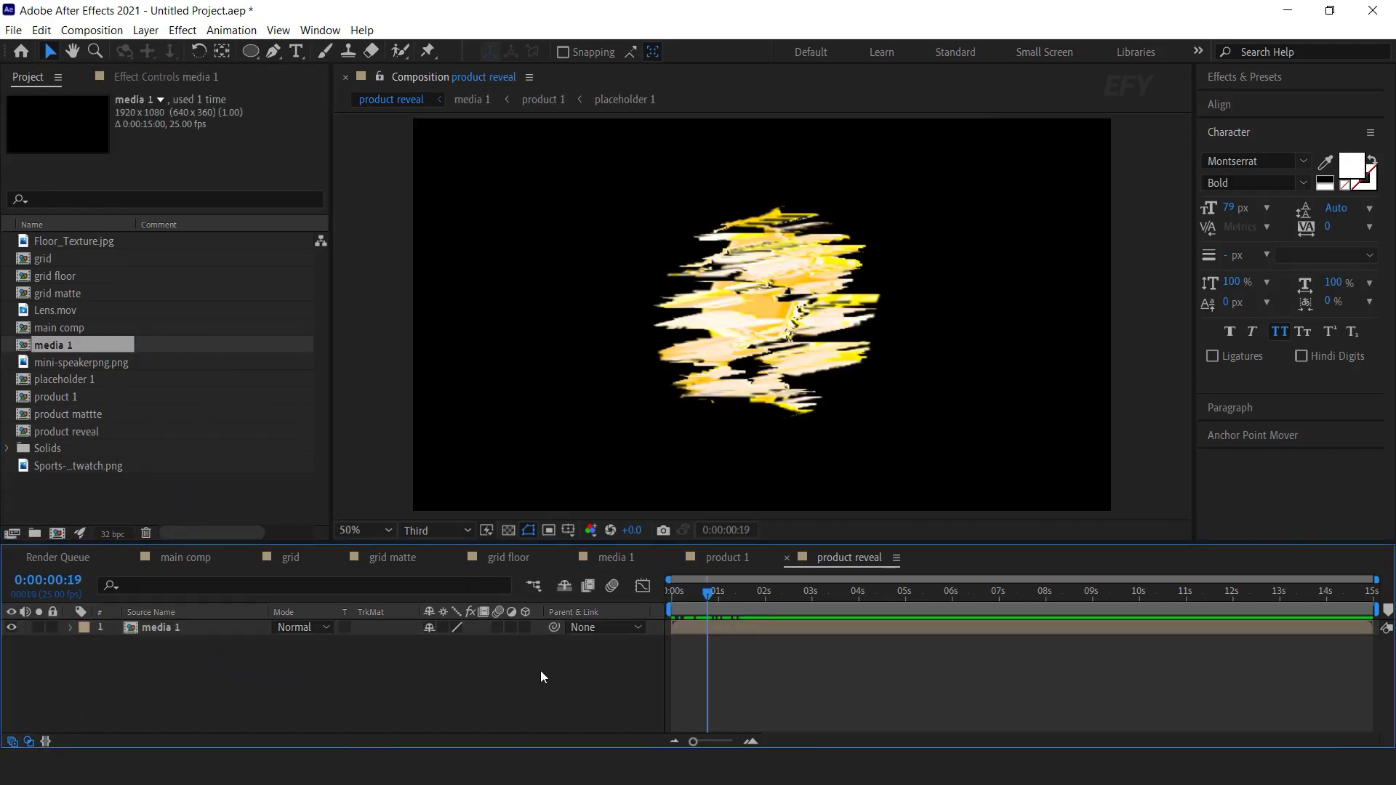
# Step: Add an adjustment layer above media 1 and apply the Set Channels effect to it
pyautogui.rightClick(539, 671)
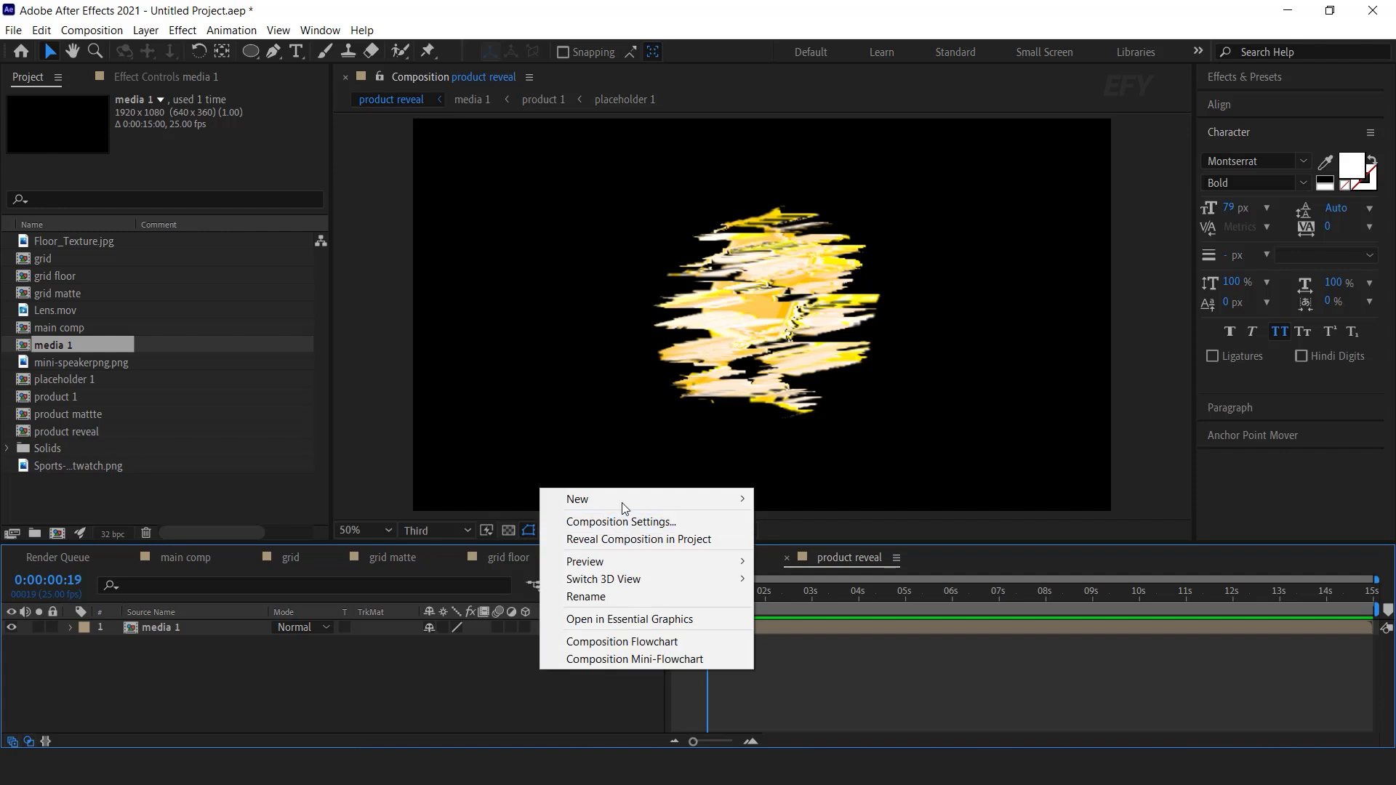
pyautogui.moveTo(617, 498)
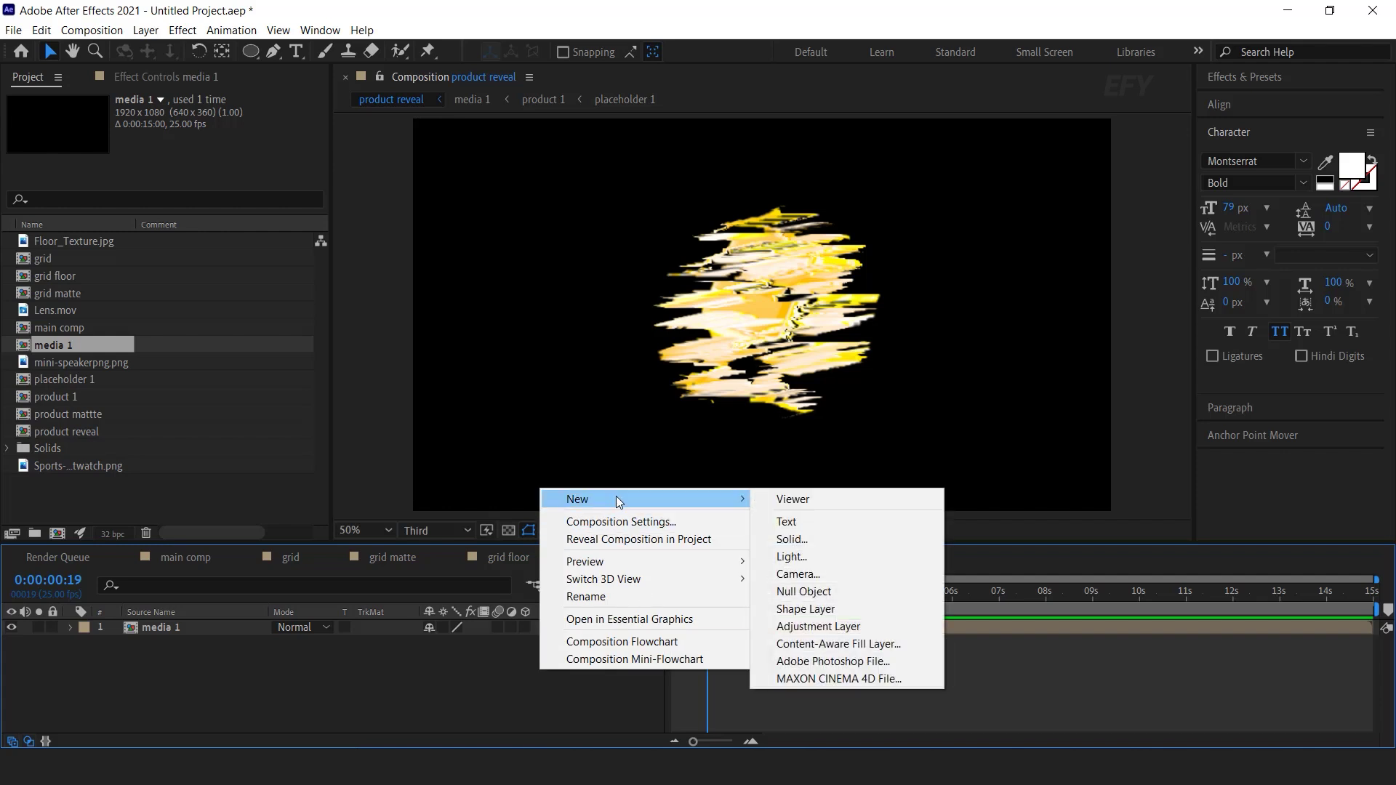
pyautogui.click(840, 626)
pyautogui.hotkey('ctrl', 'space')
pyautogui.write('se')
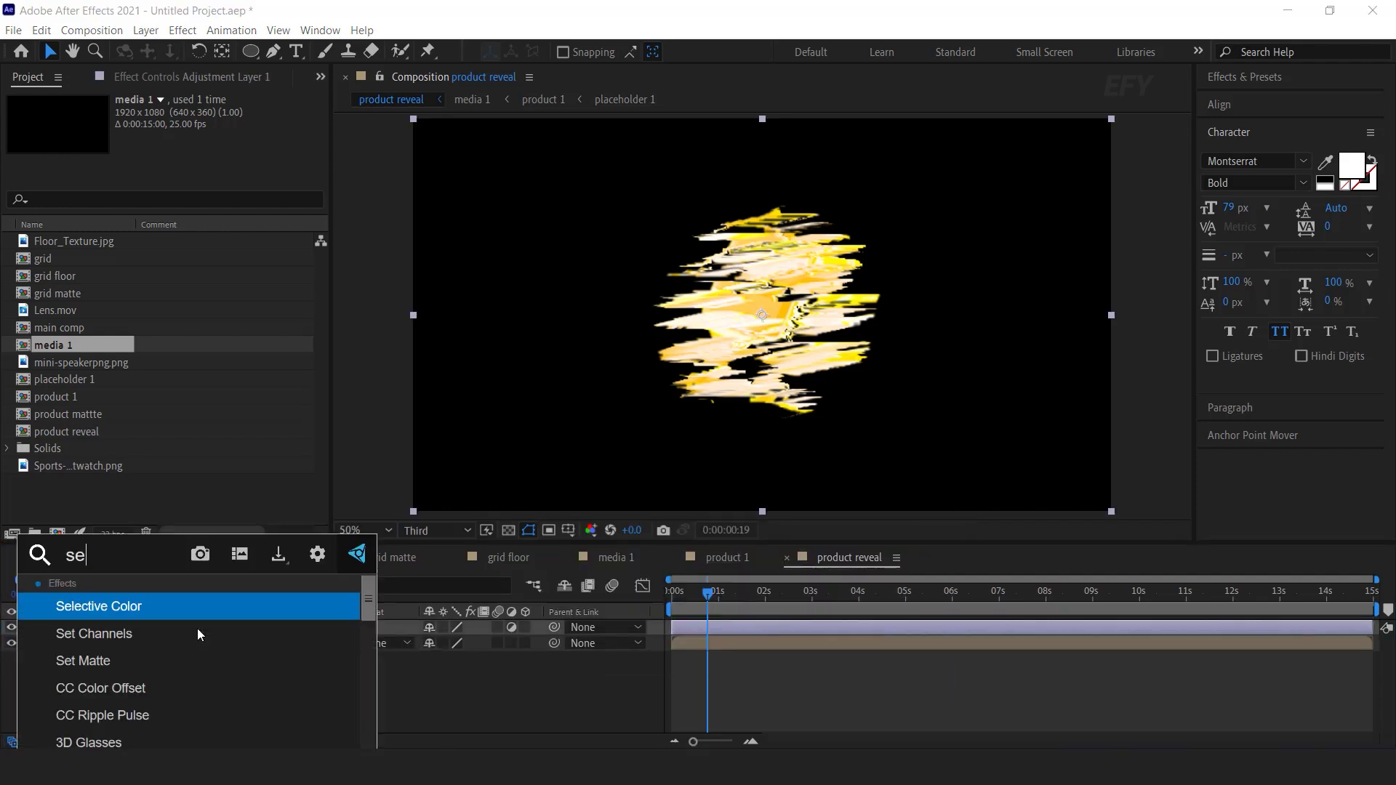
pyautogui.click(198, 630)
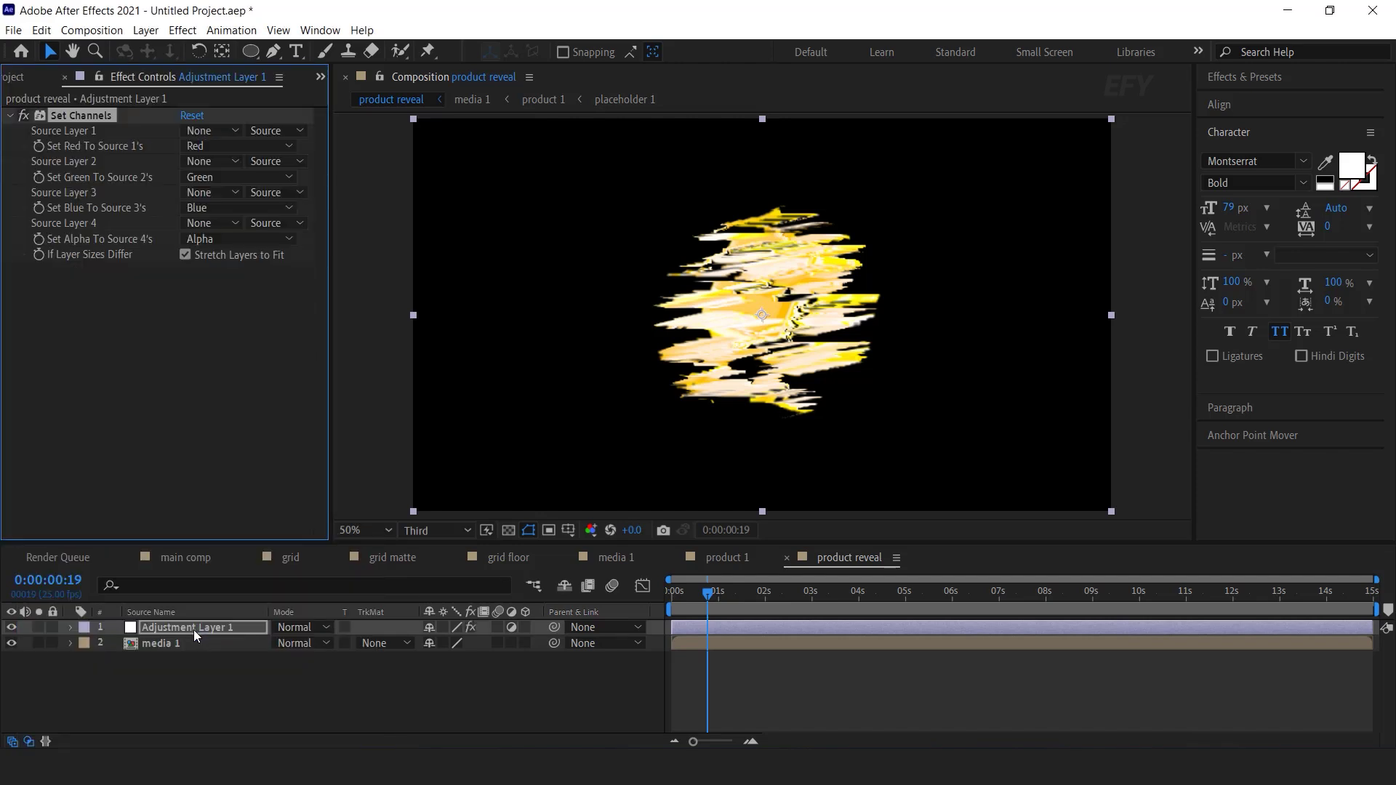
# Step: Set the effect's Set Alpha To Source 4's option to Saturation, change the adjustment layer's blending mode to Add, and preview
pyautogui.click(240, 238)
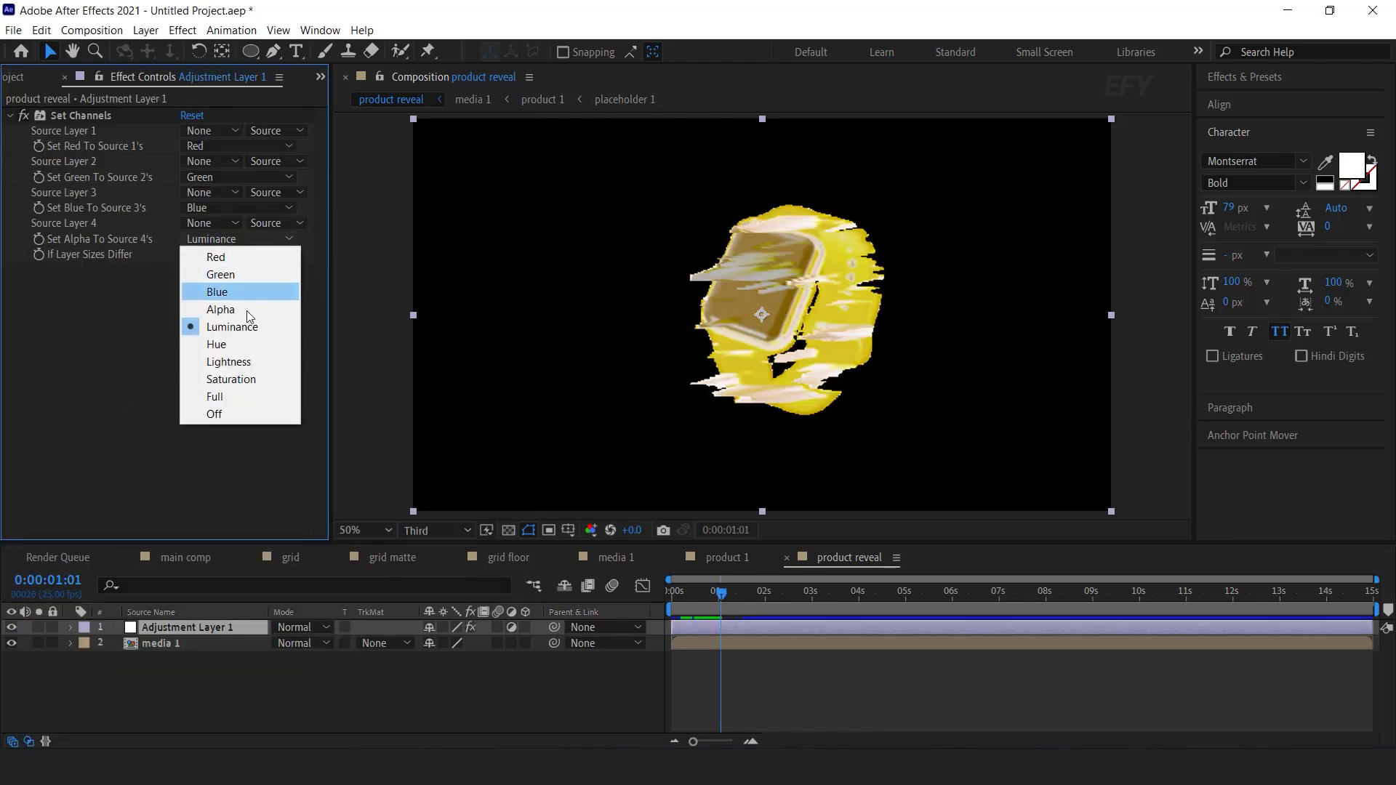
pyautogui.click(240, 368)
pyautogui.press('Home')
pyautogui.click(312, 627)
pyautogui.click(373, 265)
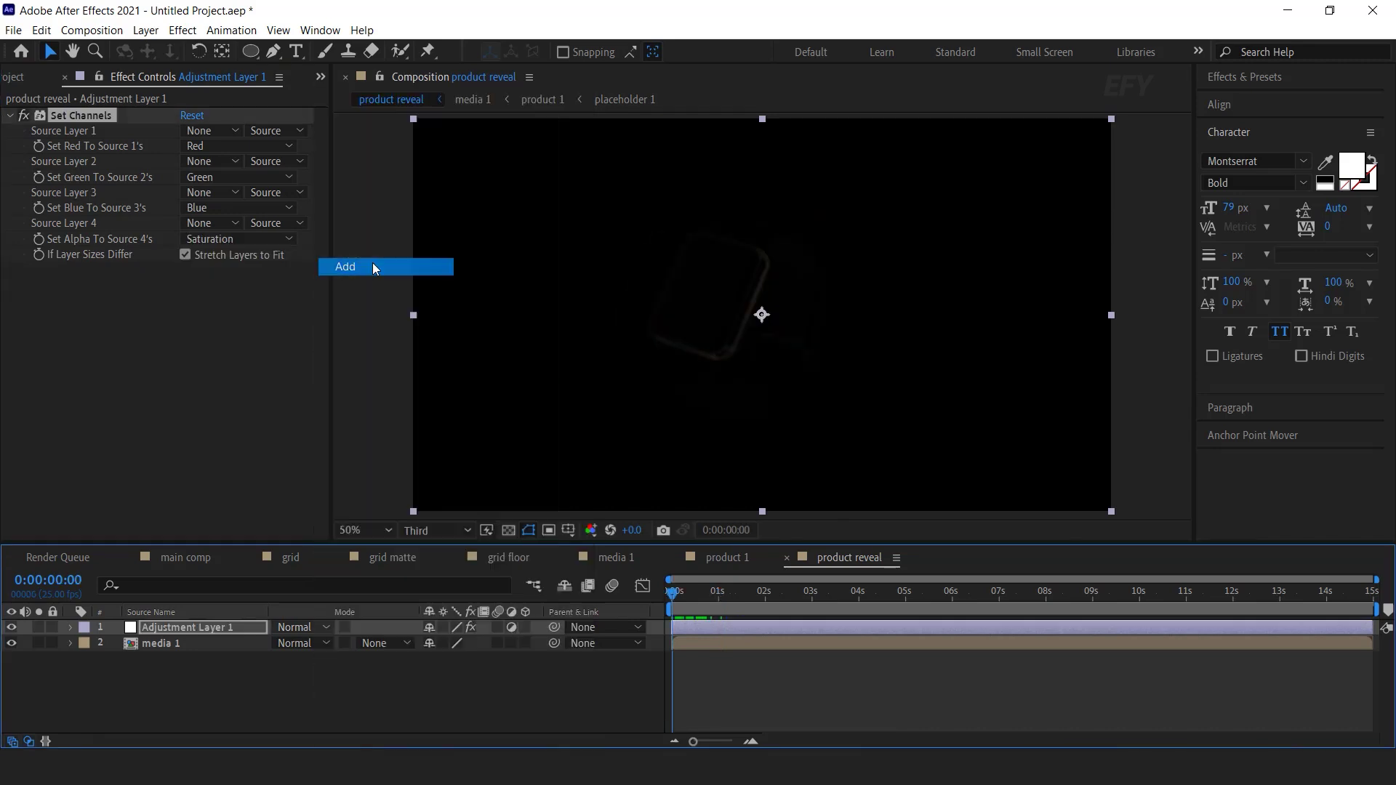
pyautogui.moveTo(683, 594)
pyautogui.mouseDown()
pyautogui.moveTo(733, 595)
pyautogui.moveTo(685, 596)
pyautogui.moveTo(651, 617)
pyautogui.mouseUp()
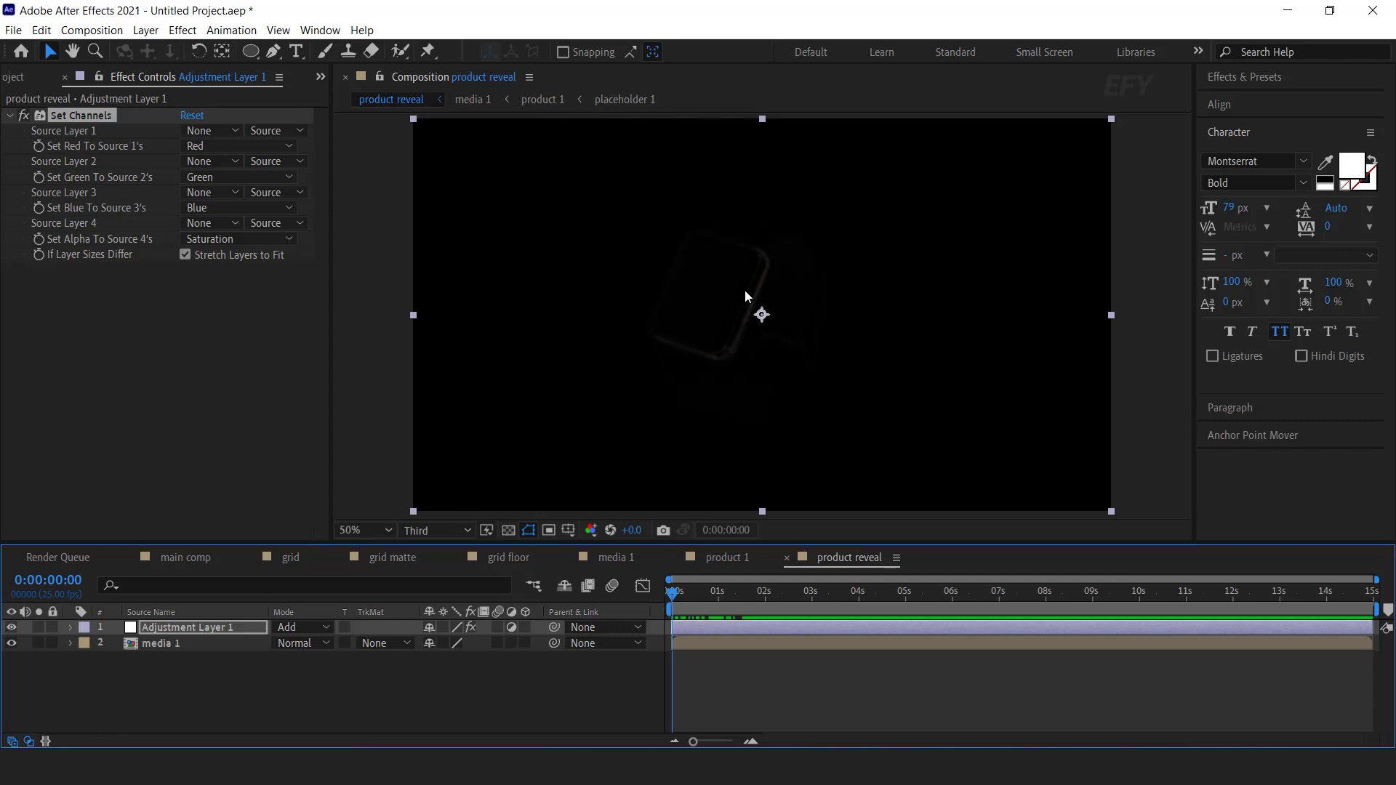
# Step: Keyframe the adjustment layer's Opacity from 0% at 0:00:00:00 to 100% at 0:00:00:13
pyautogui.click(701, 634)
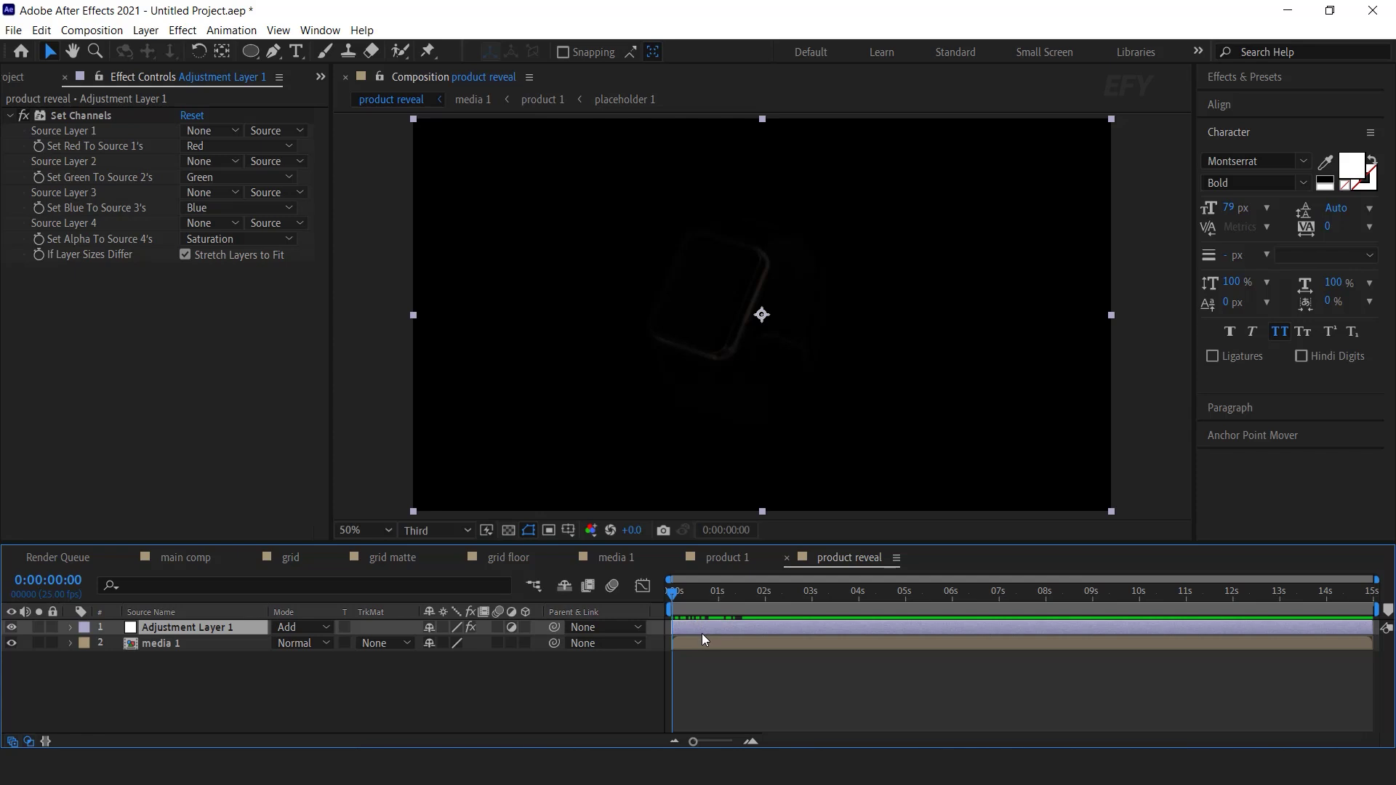
pyautogui.hotkey('alt', 'shift', 't')
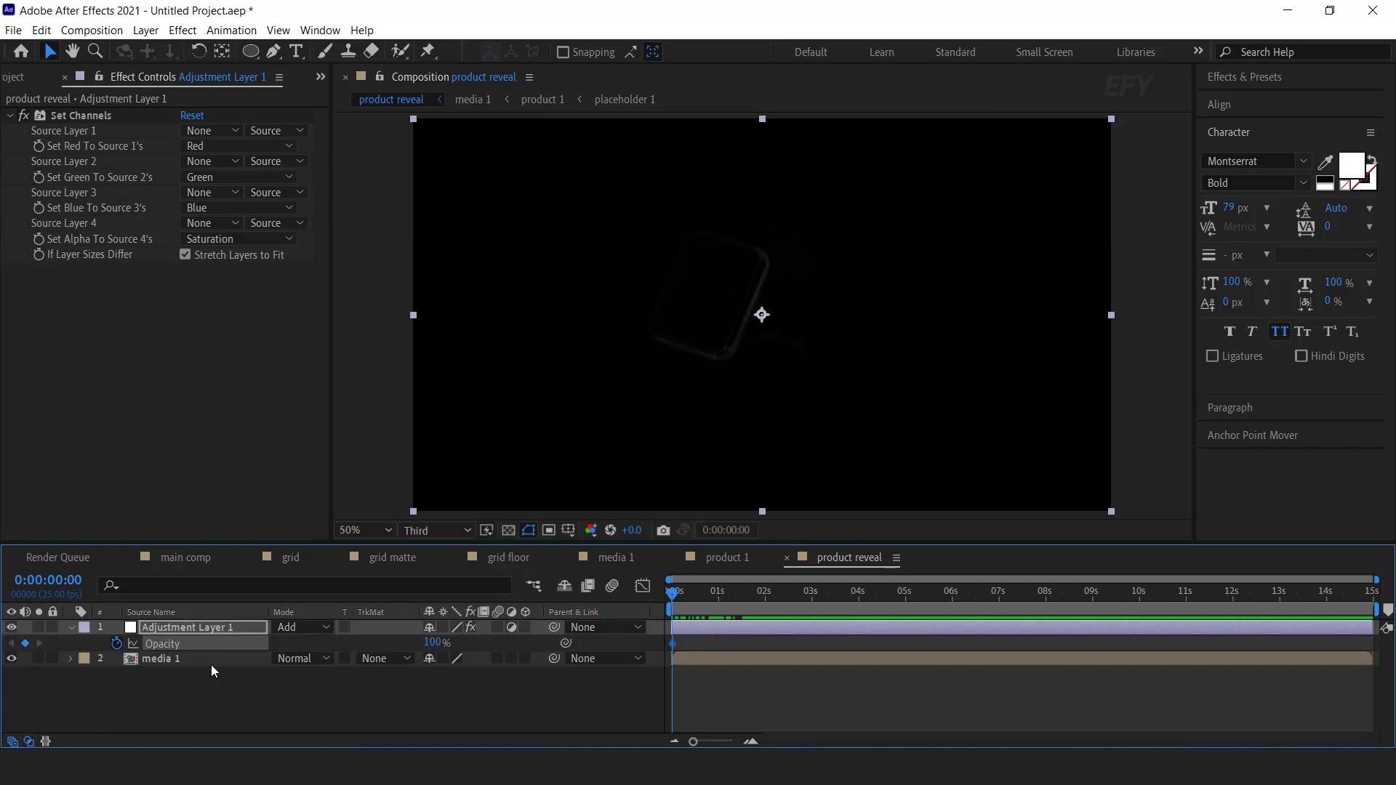
pyautogui.click(434, 643)
pyautogui.write('0')
pyautogui.press('Return')
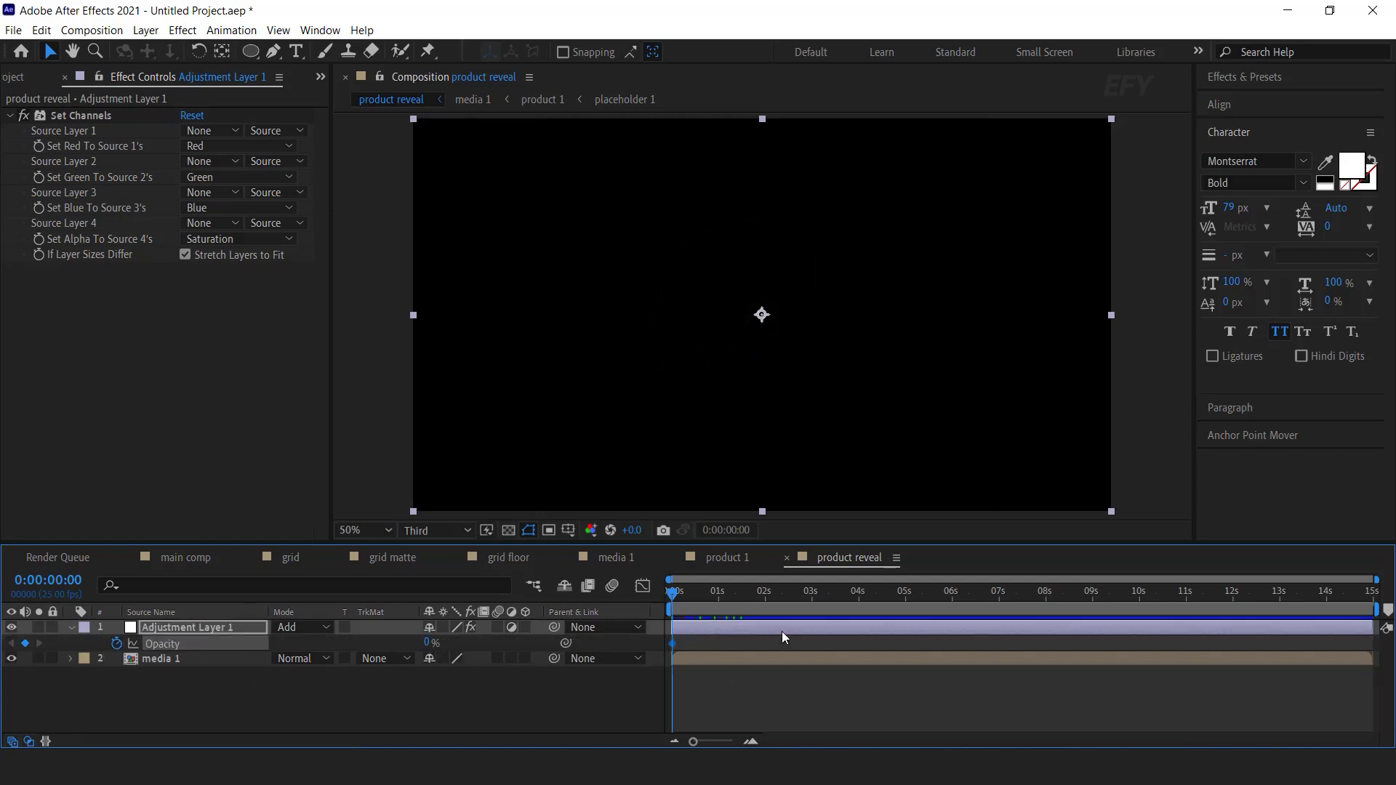
pyautogui.click(753, 741)
pyautogui.moveTo(674, 591); pyautogui.dragTo(770, 595)
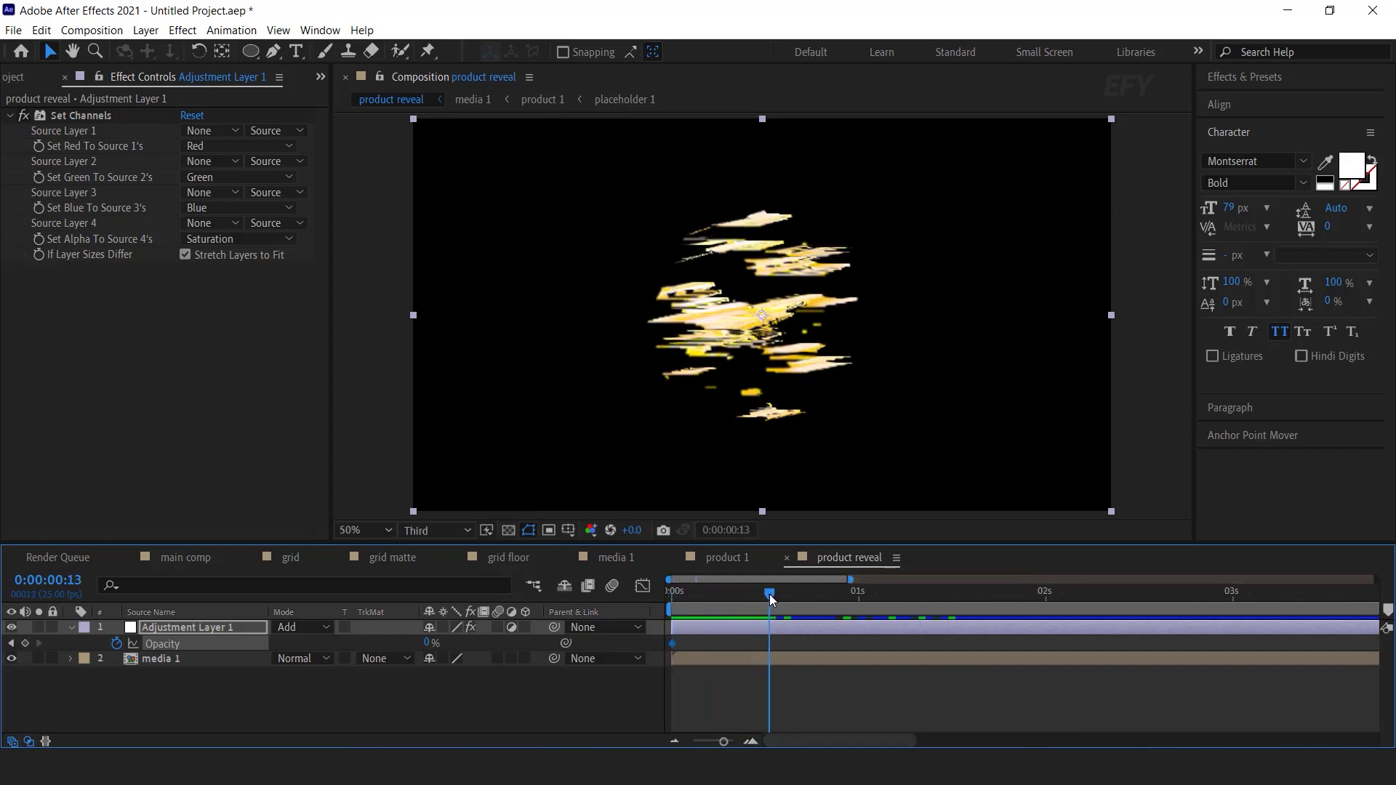
pyautogui.moveTo(429, 649); pyautogui.dragTo(695, 643)
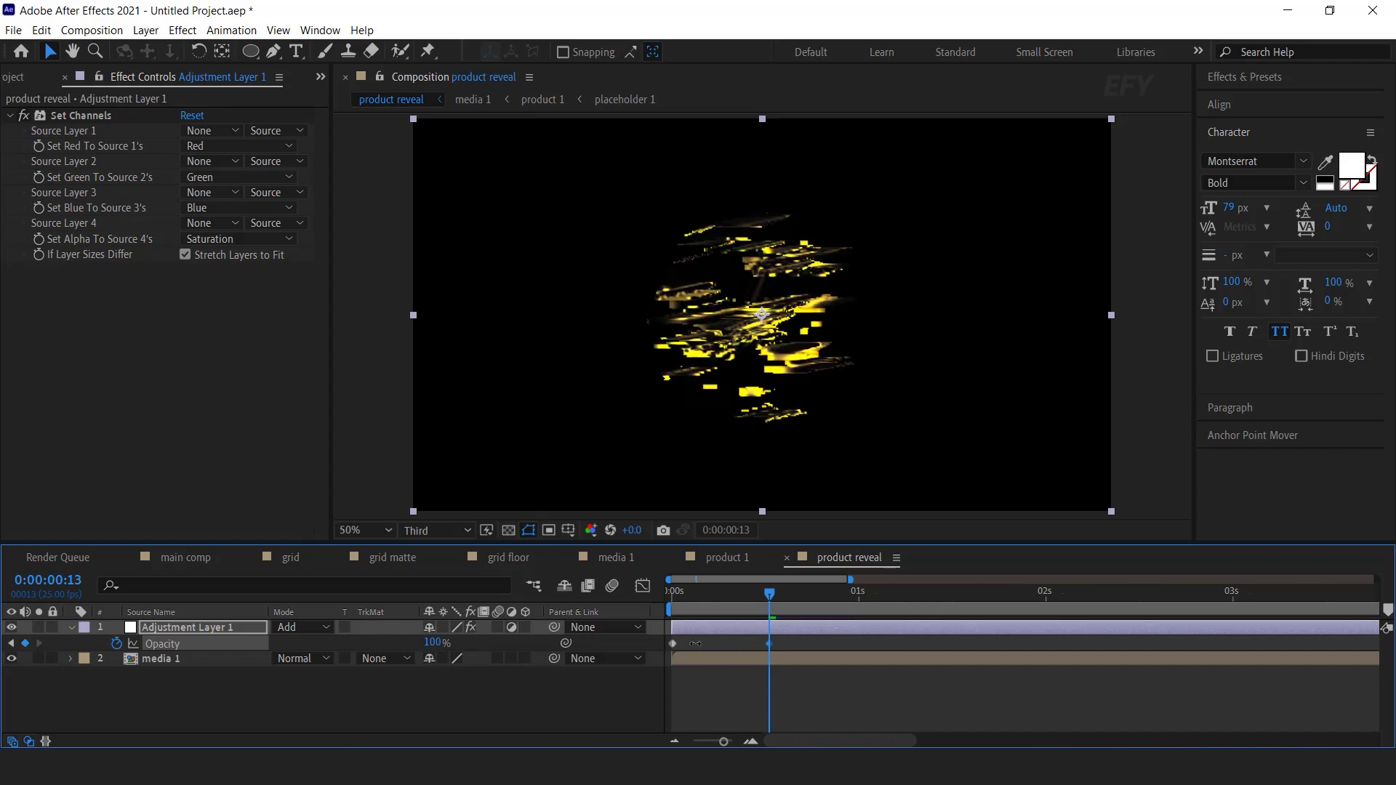
# Step: Hold the adjustment layer's Opacity at 100% with a keyframe at 0:00:01:03 and keyframe it to 0% at 0:00:01:08
pyautogui.moveTo(739, 589); pyautogui.dragTo(881, 596)
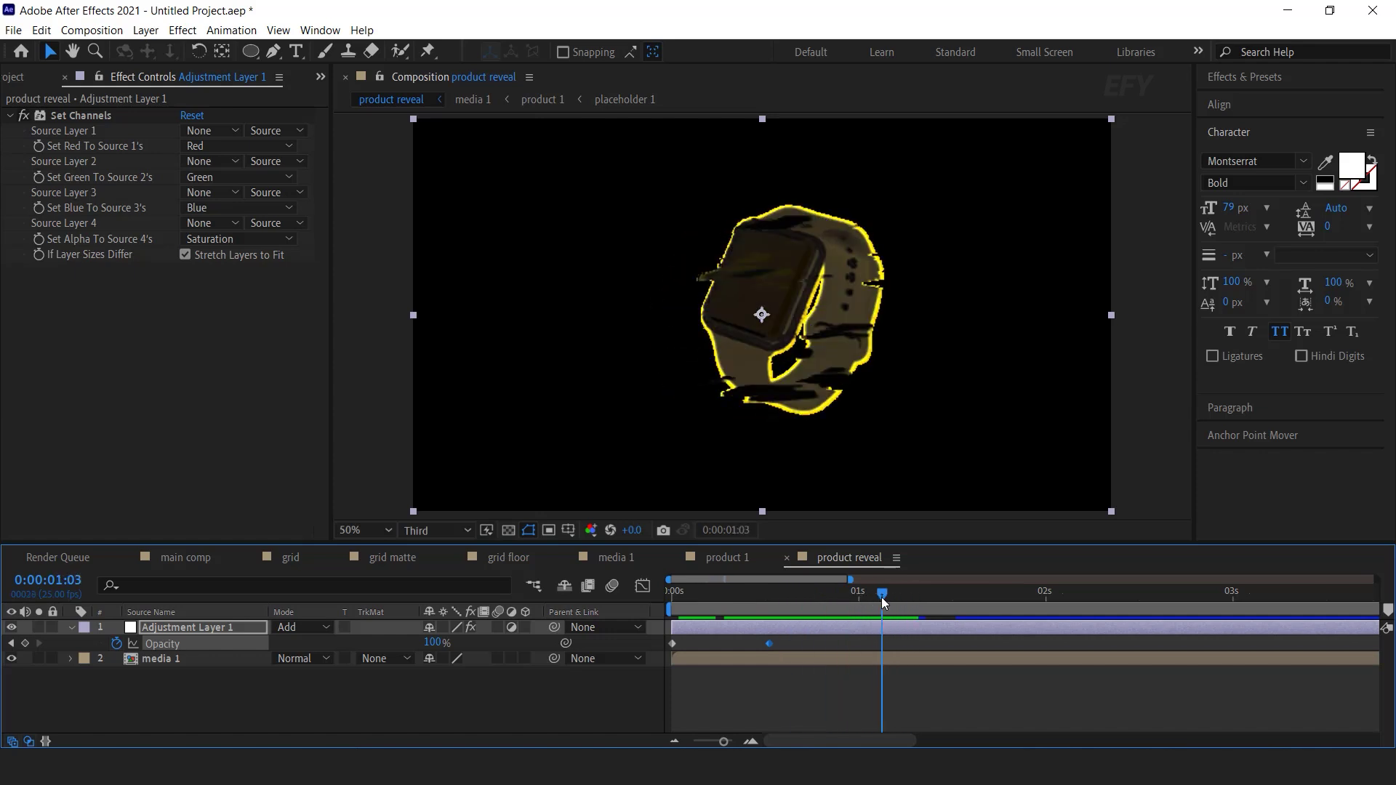
pyautogui.click(25, 644)
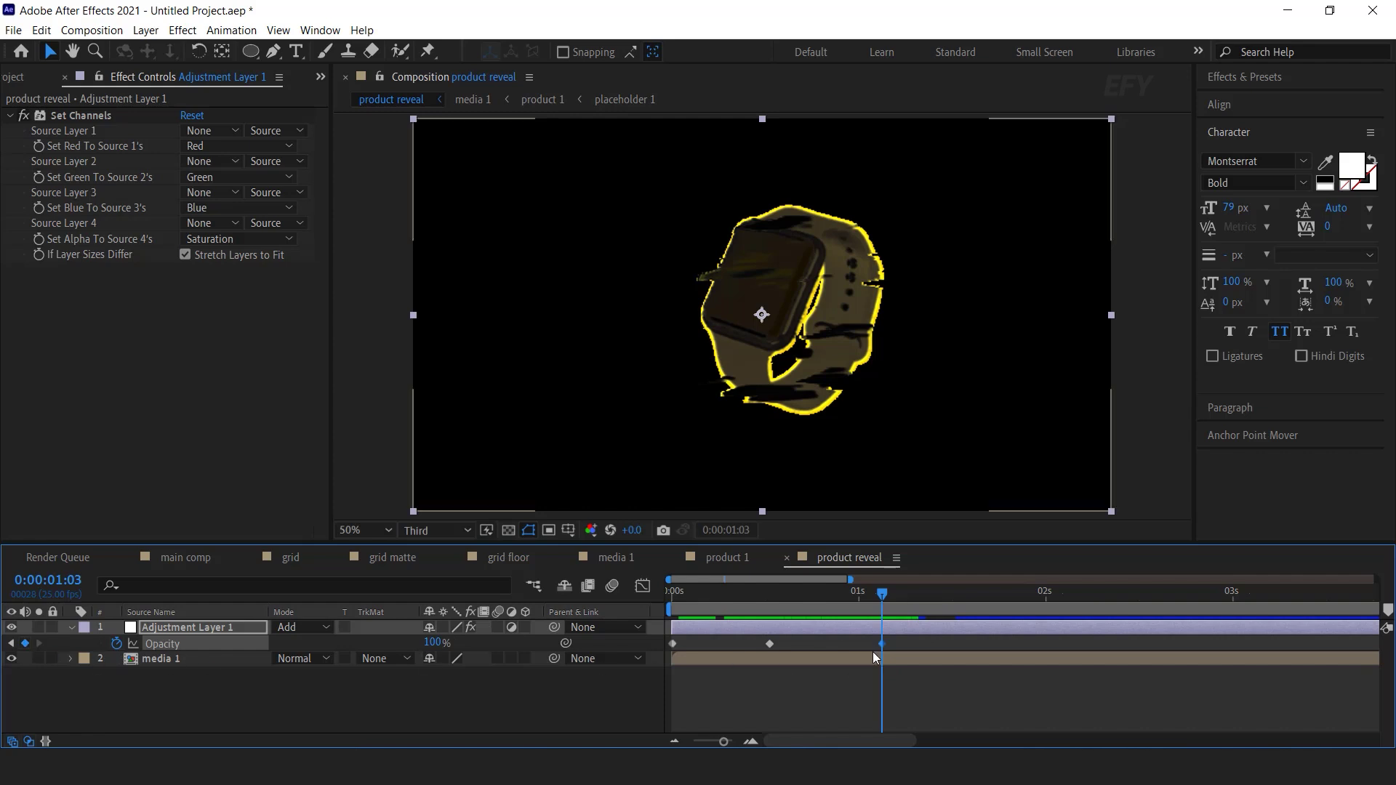
pyautogui.moveTo(883, 595); pyautogui.dragTo(922, 602)
pyautogui.moveTo(434, 643); pyautogui.dragTo(393, 644)
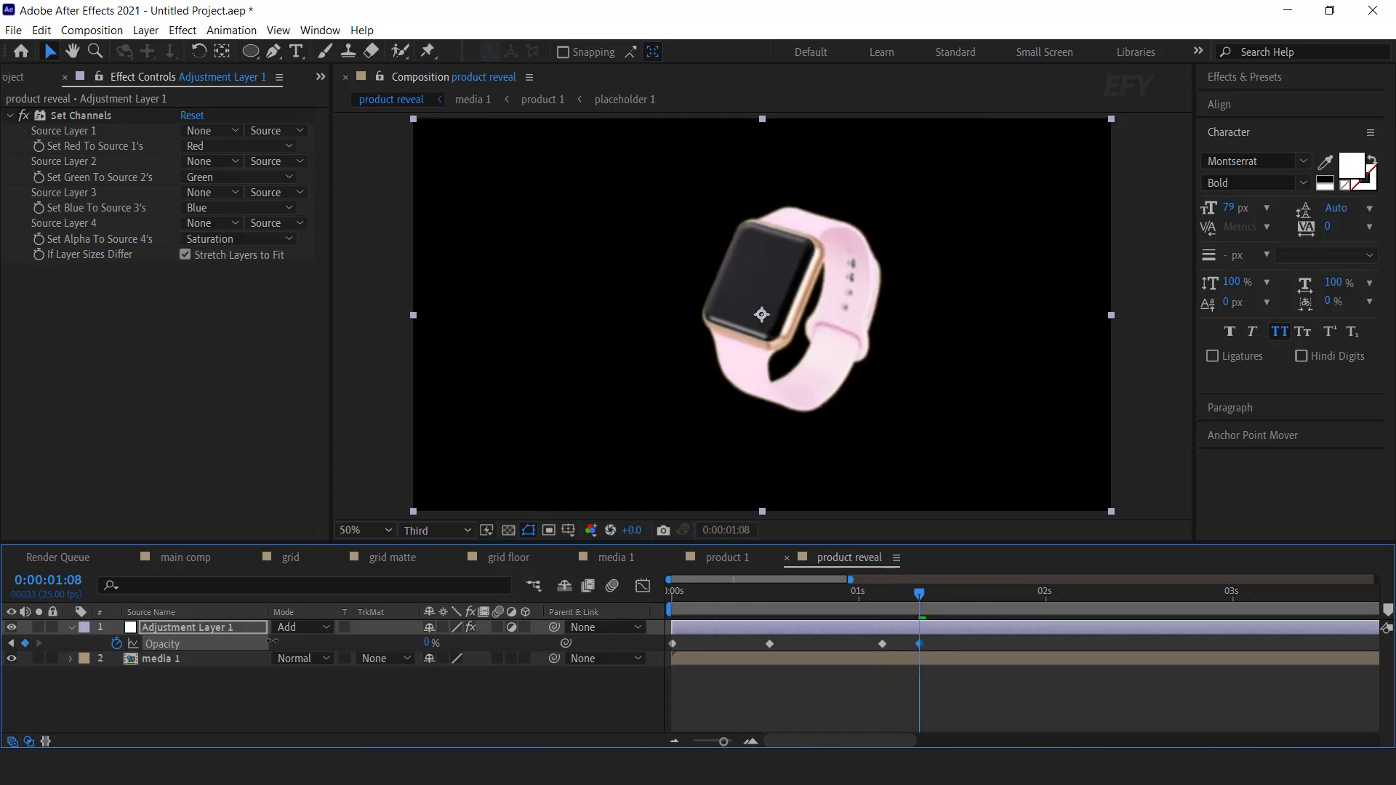
# Step: Preview the adjustment layer's fade and shift the 100% hold keyframe of its Opacity slightly earlier
pyautogui.moveTo(846, 594); pyautogui.dragTo(664, 599)
pyautogui.press('space')
pyautogui.press('space')
pyautogui.moveTo(880, 598); pyautogui.dragTo(785, 597)
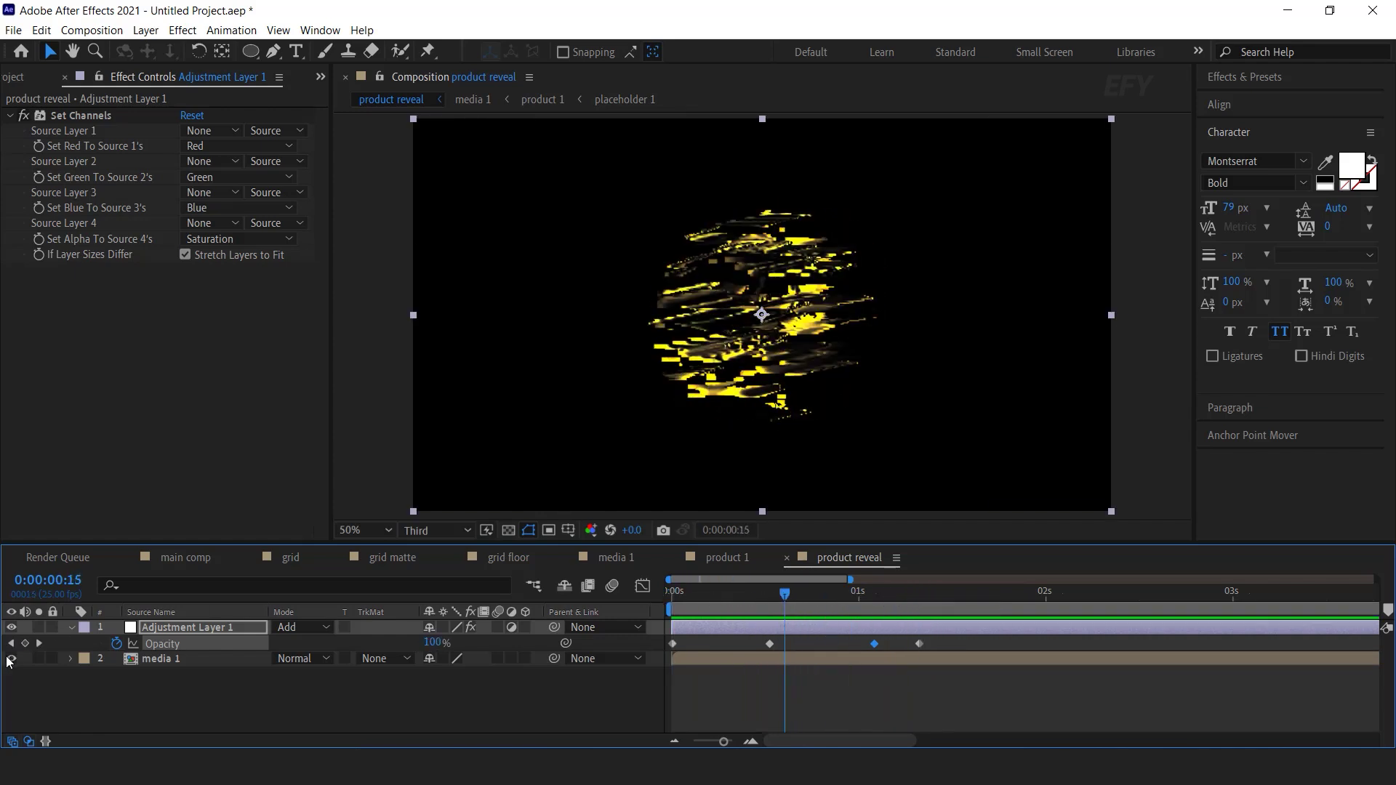
pyautogui.click(72, 626)
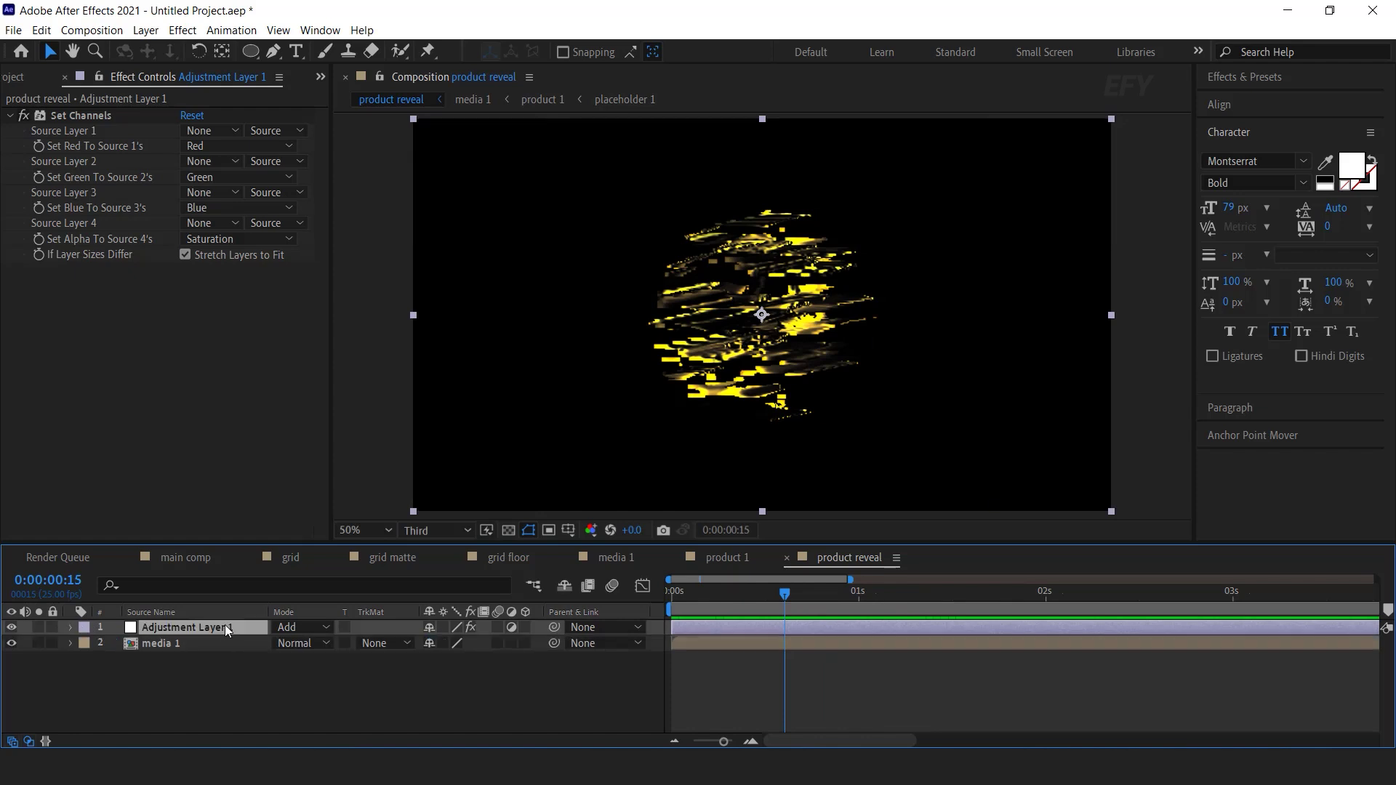
# Step: Apply Hue/Saturation to Adjustment Layer 1 with Master Hue at -21° and Master Saturation at -30
pyautogui.hotkey('ctrl', 'space')
pyautogui.write('hu')
pyautogui.press('Return')
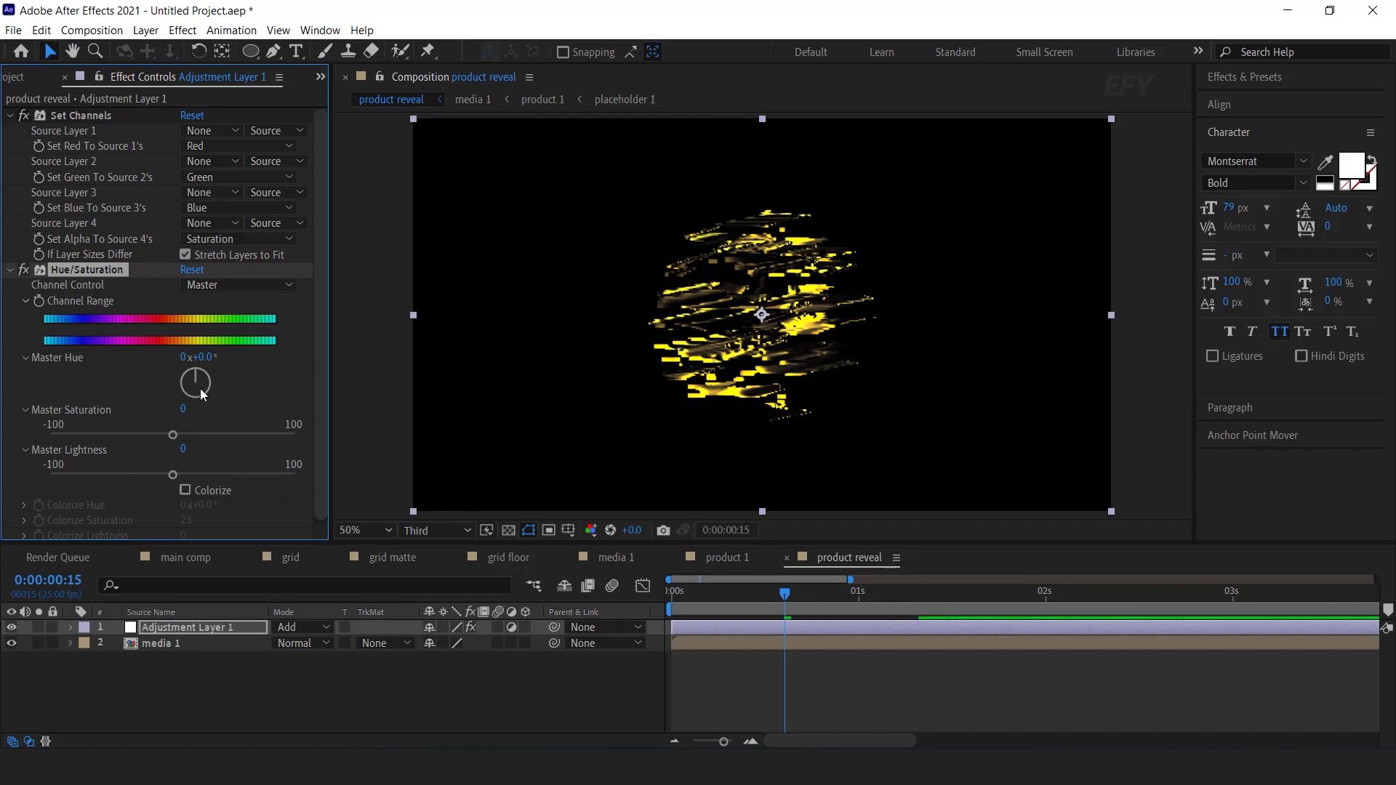
pyautogui.moveTo(204, 357); pyautogui.dragTo(193, 357)
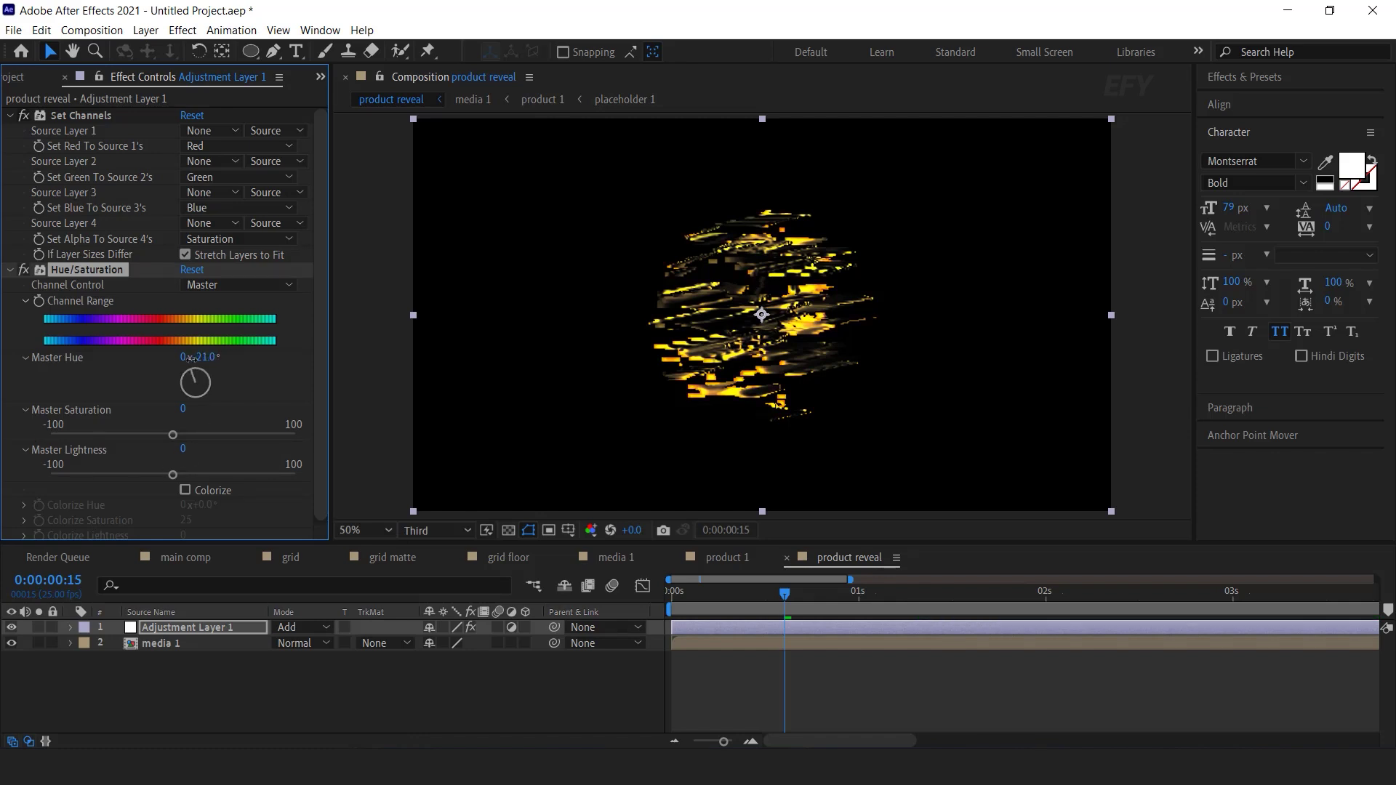
pyautogui.moveTo(173, 434); pyautogui.dragTo(139, 439)
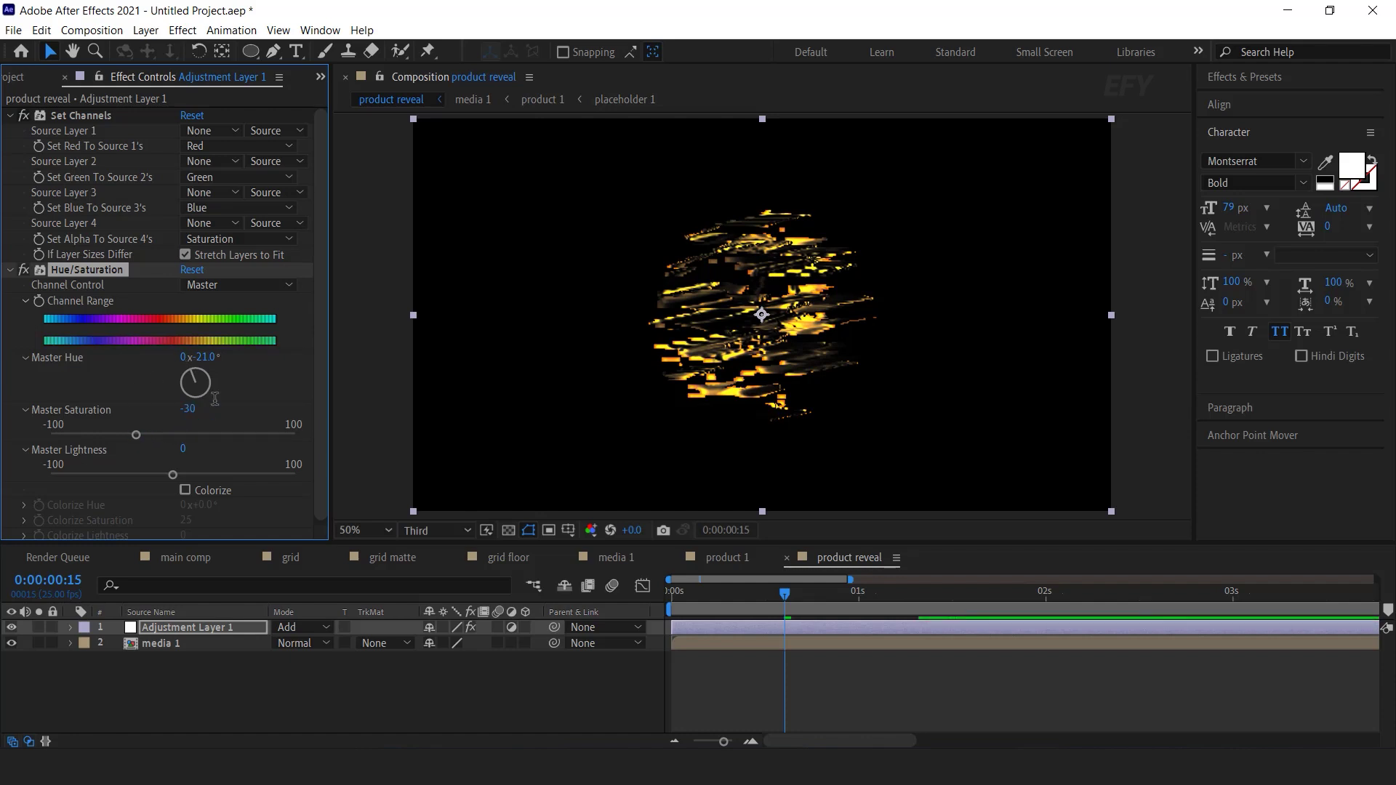
# Step: Apply Glow to Adjustment Layer 1 with threshold 50%, radius 20 and intensity 0.3, and preview the result
pyautogui.scroll(-1, 250, 408)
pyautogui.click(172, 627)
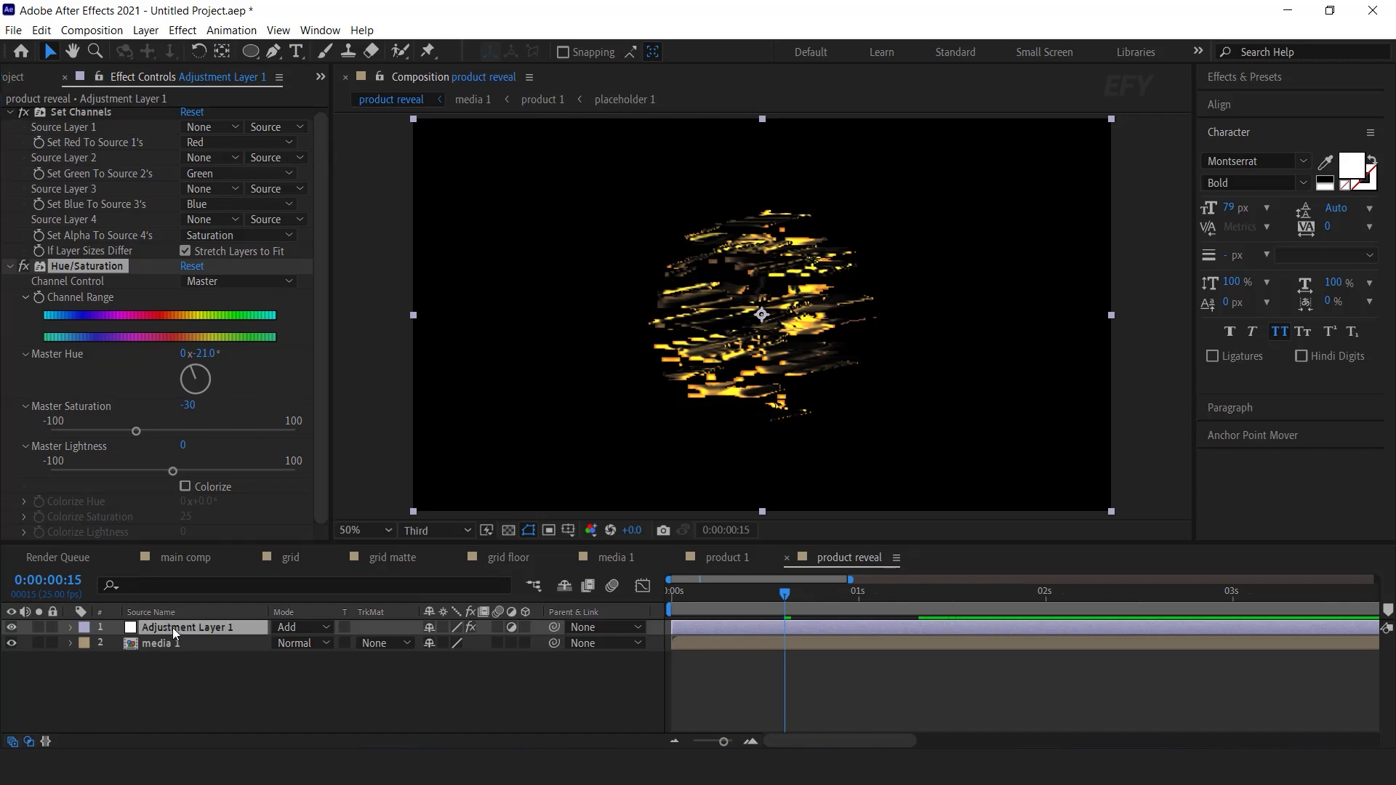
pyautogui.hotkey('ctrl', 'space')
pyautogui.write('glow')
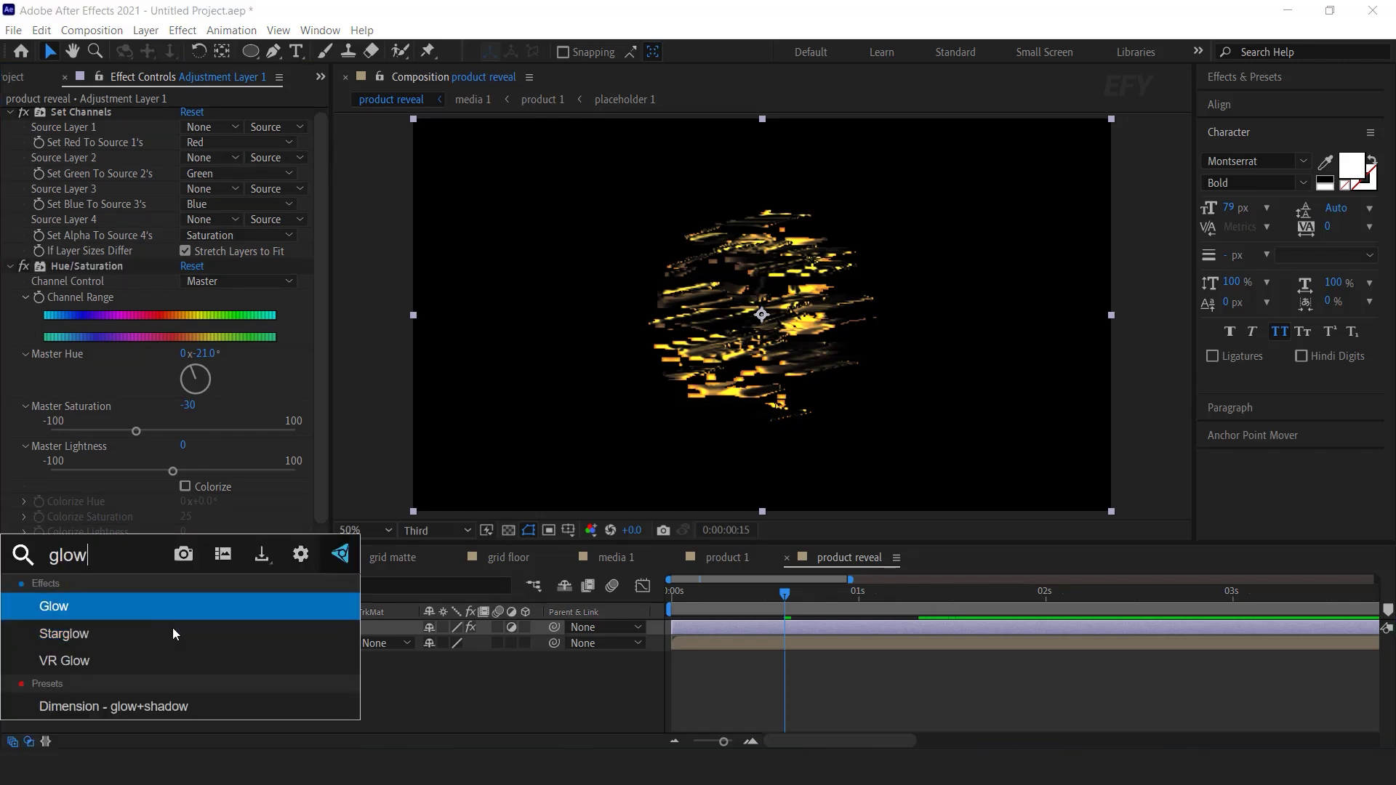
pyautogui.press('Return')
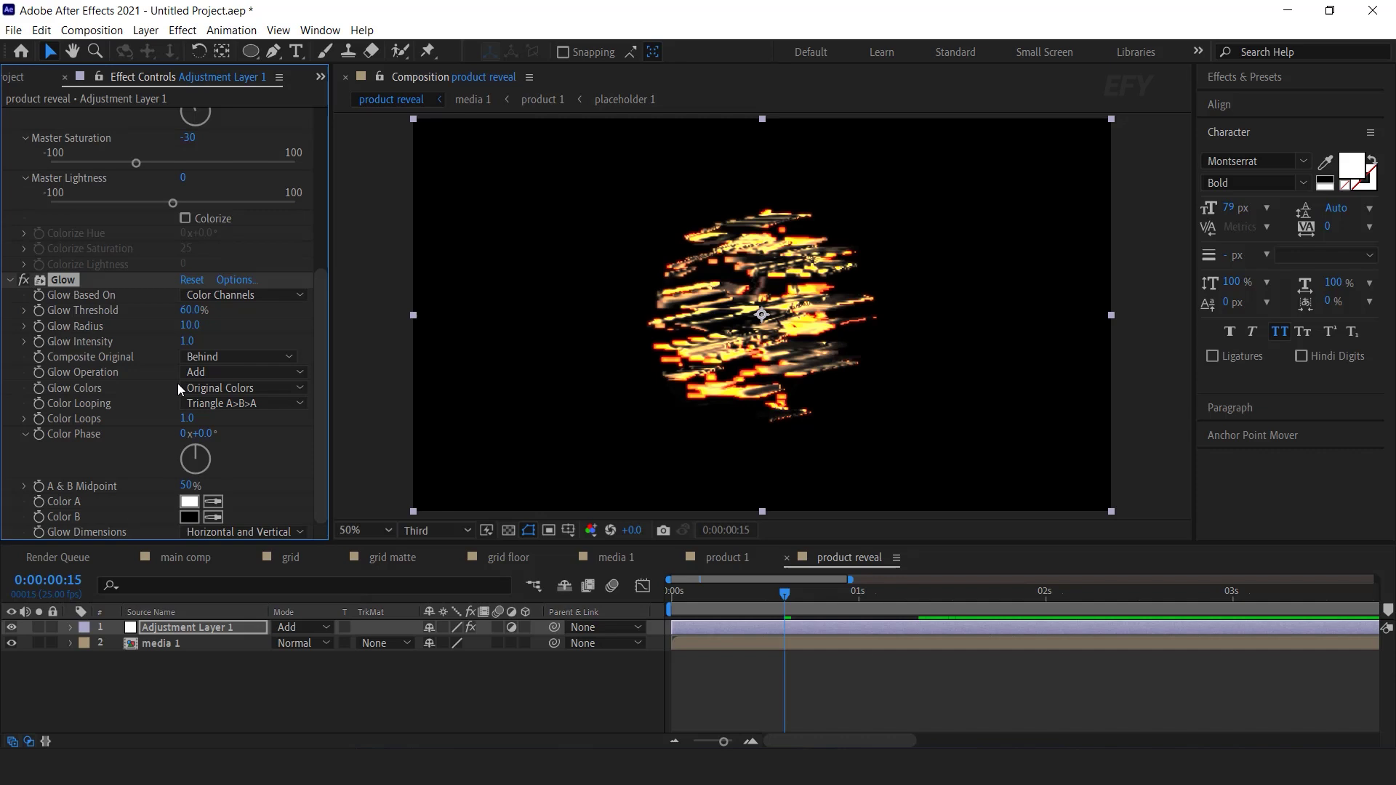
pyautogui.moveTo(200, 308)
pyautogui.mouseDown()
pyautogui.moveTo(155, 315)
pyautogui.moveTo(213, 325)
pyautogui.mouseUp()
pyautogui.click(189, 341)
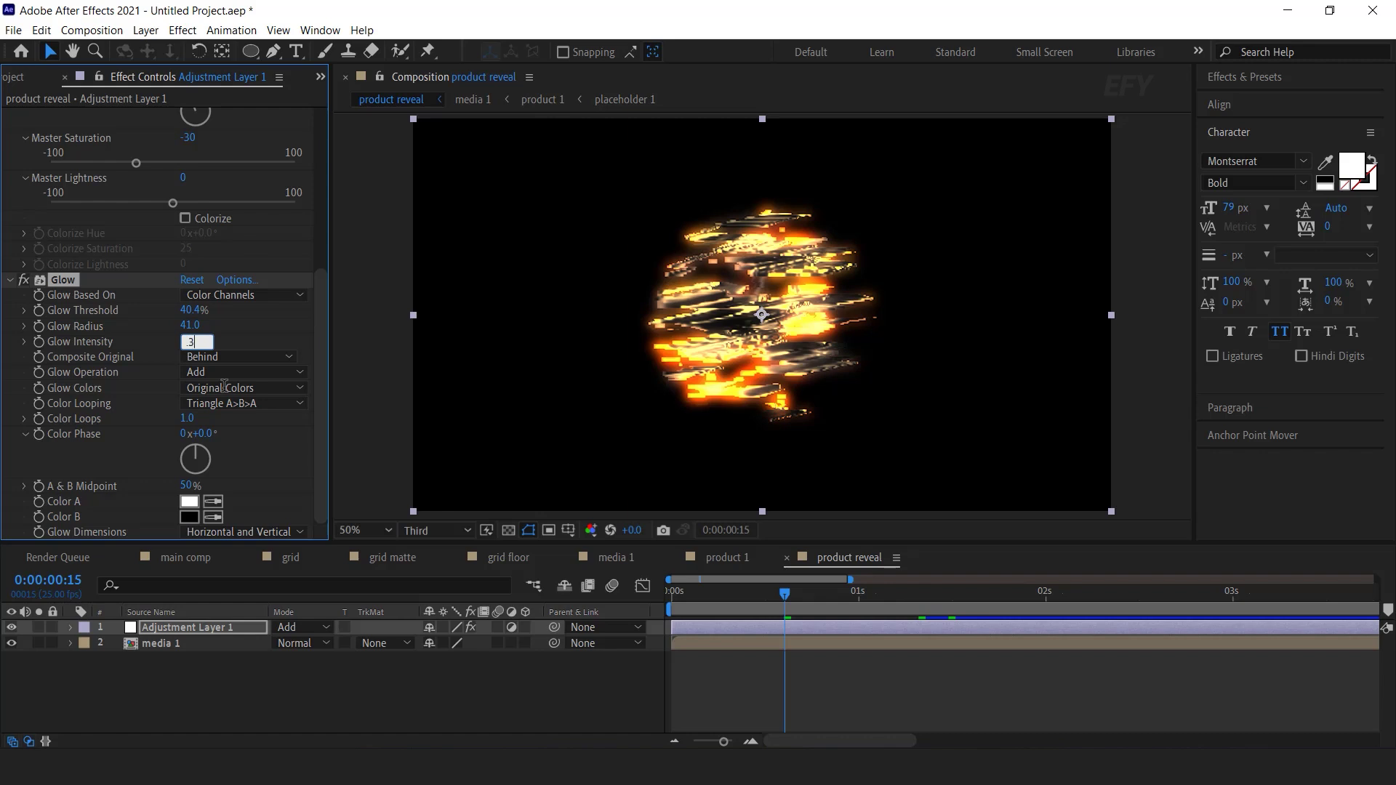
pyautogui.press('Return')
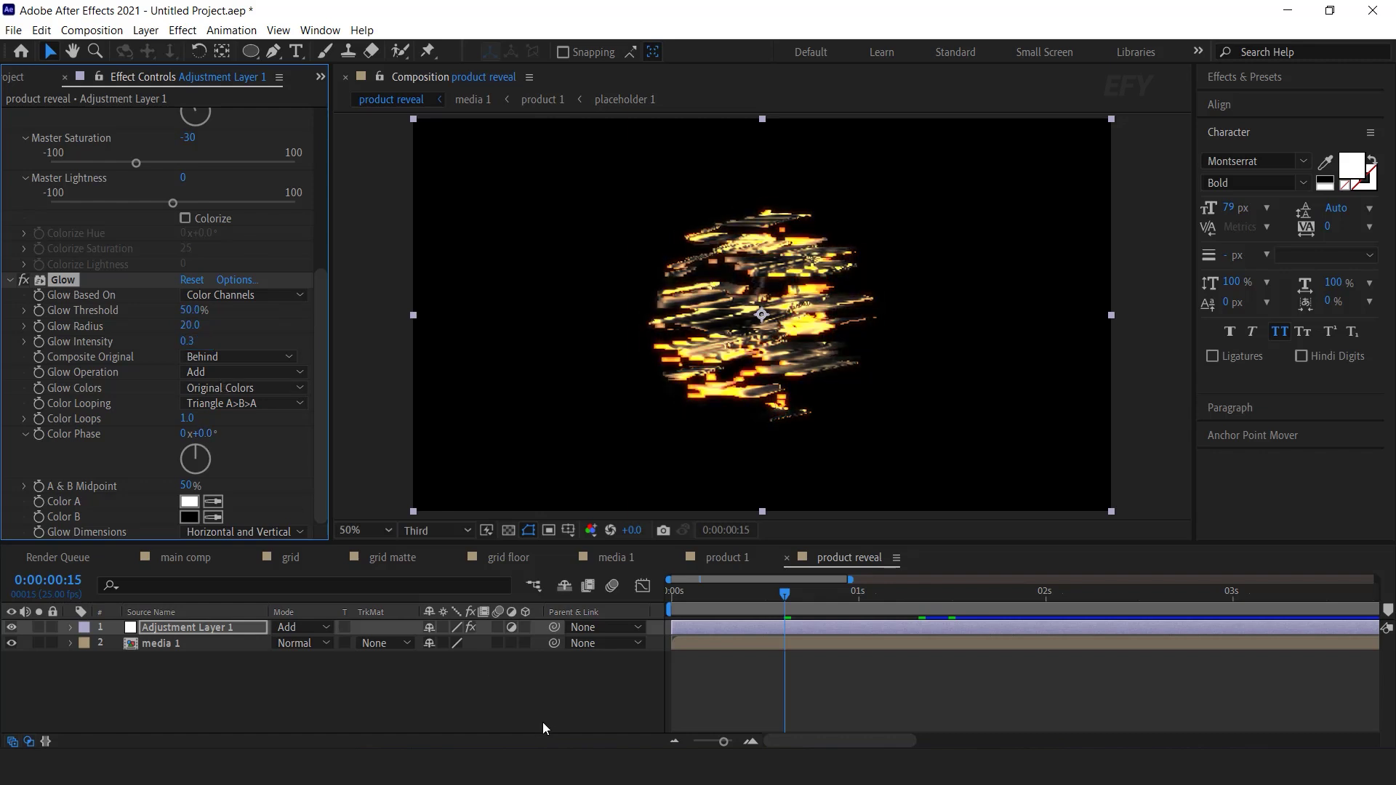
pyautogui.click(543, 722)
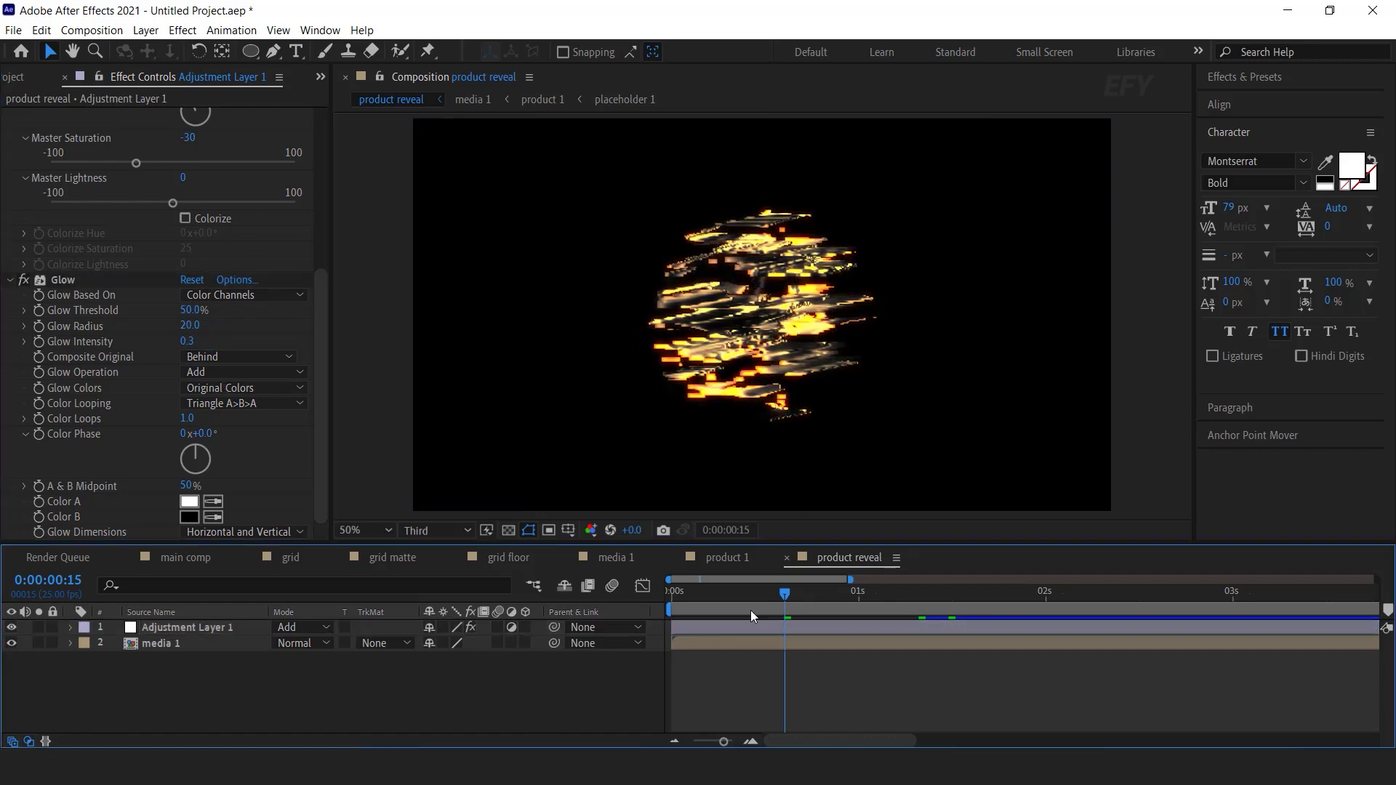
pyautogui.moveTo(751, 610); pyautogui.dragTo(649, 599)
pyautogui.press('space')
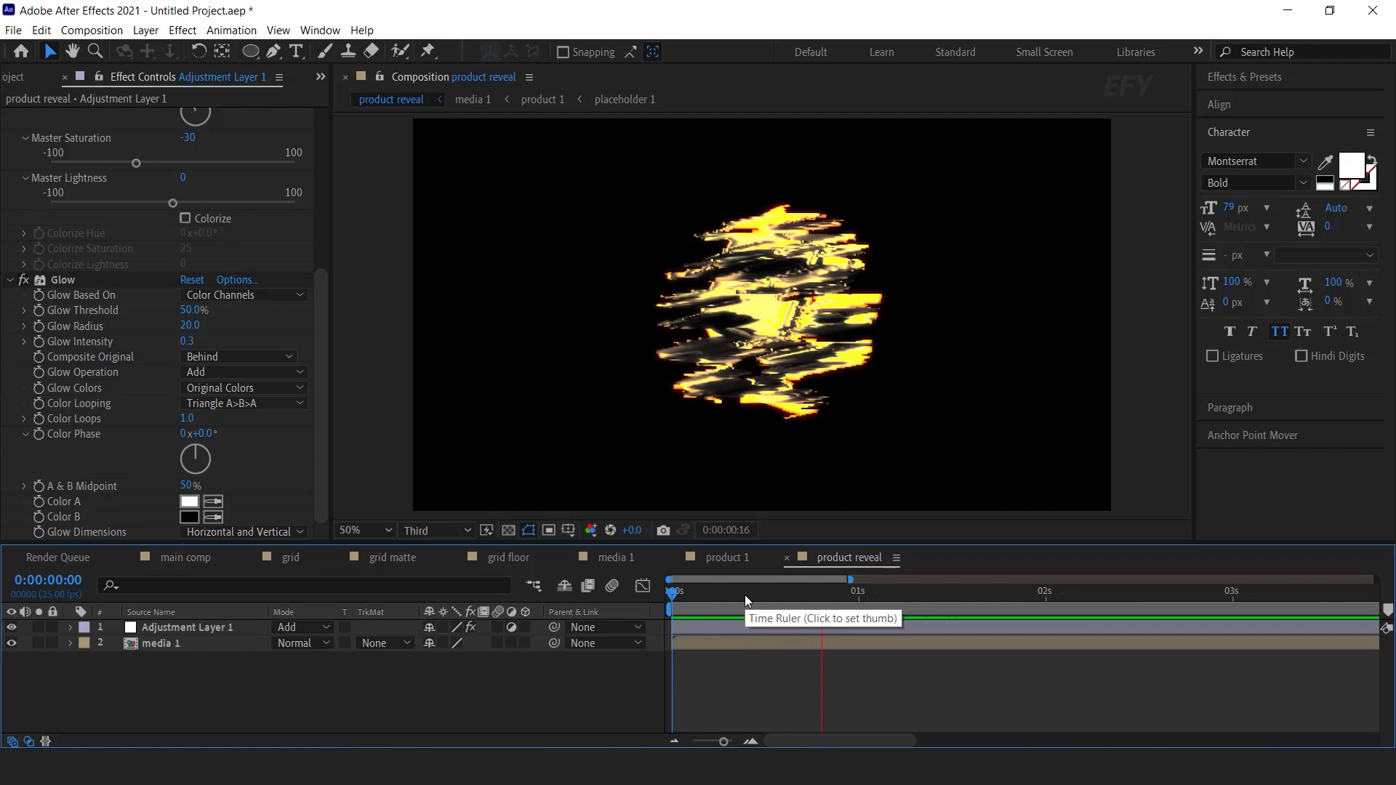
# Step: Duplicate the media 1 layer and place the copy above Adjustment Layer 1
pyautogui.moveTo(744, 594); pyautogui.dragTo(777, 592)
pyautogui.click(180, 644)
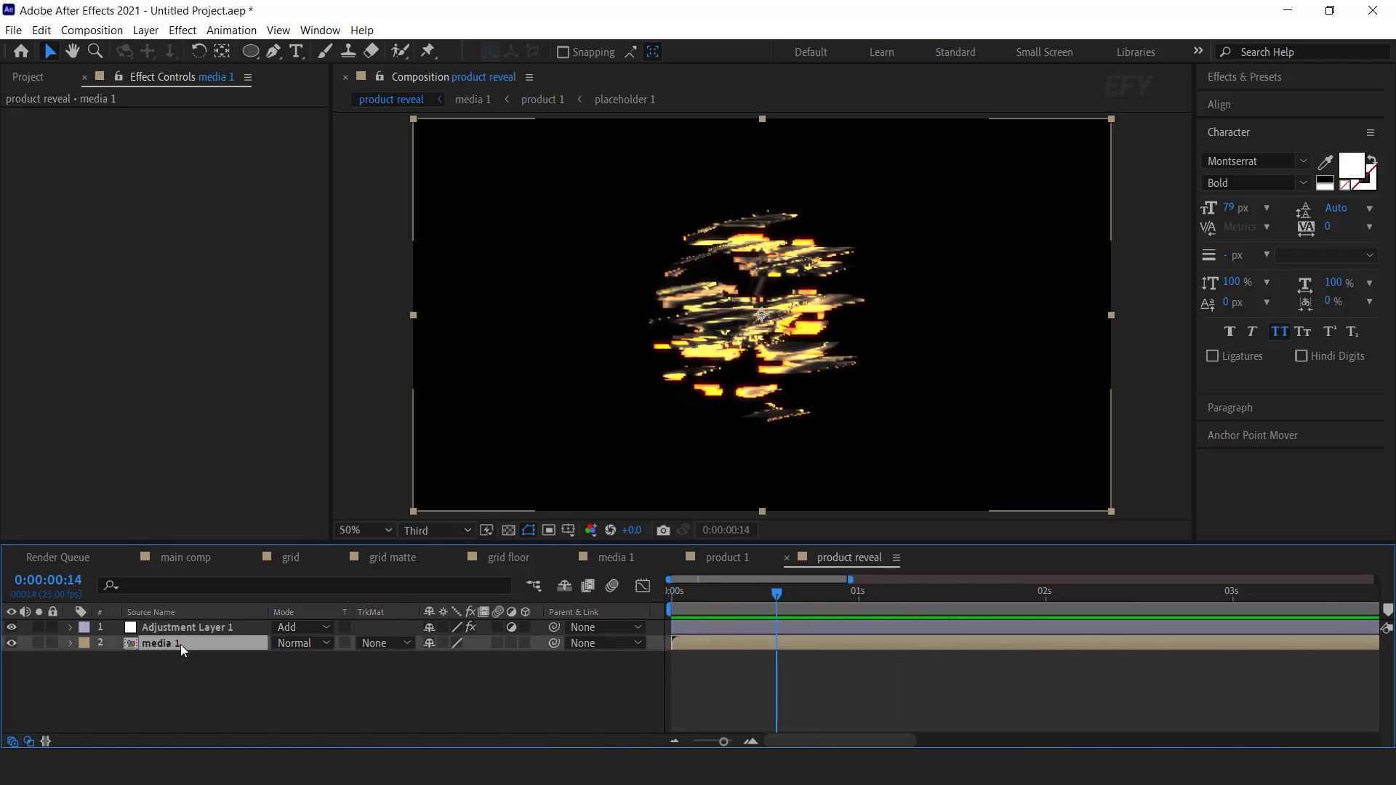
pyautogui.hotkey('ctrl', 'd')
pyautogui.moveTo(180, 644); pyautogui.dragTo(184, 622)
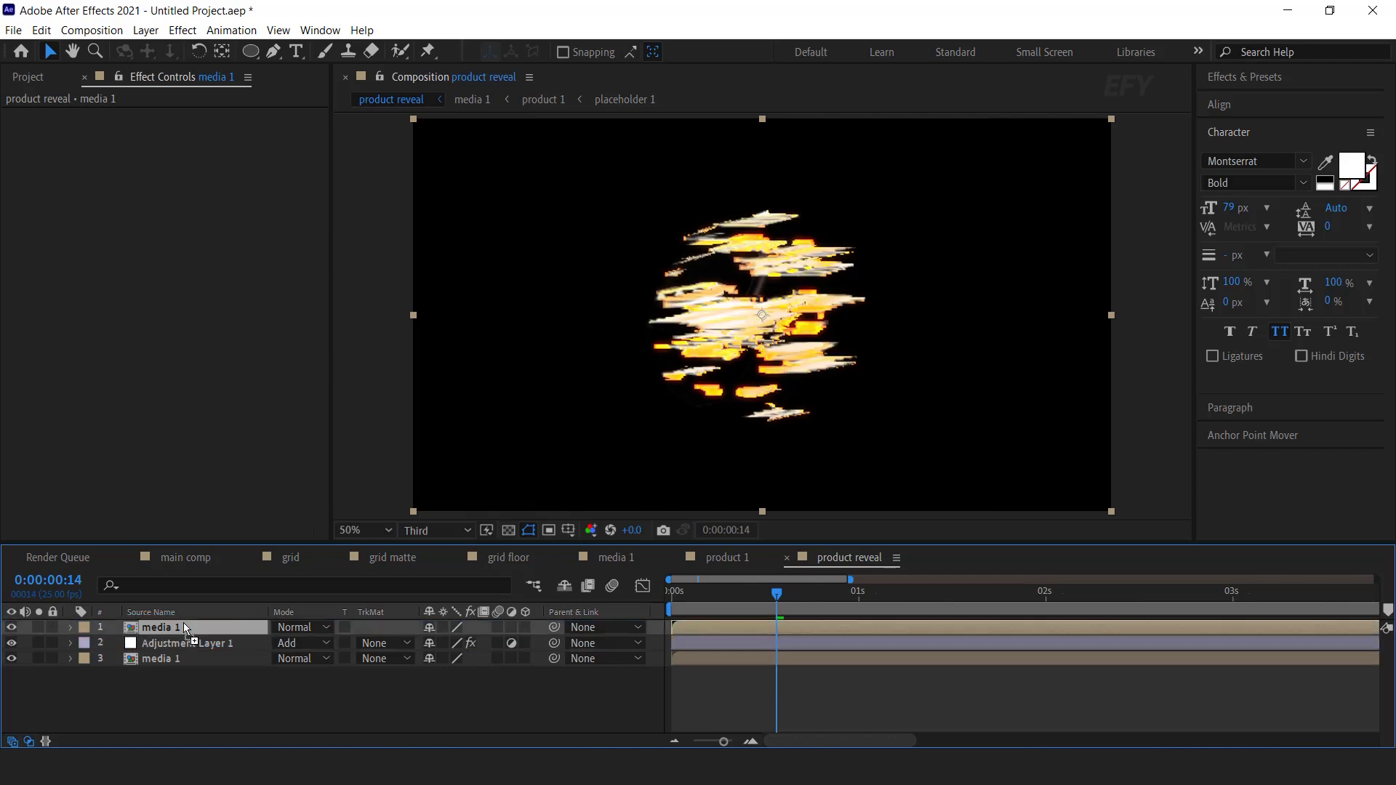
# Step: Keyframe the upper media 1 layer's Opacity from 0% at 0:00:00:07 to 100% at 0:00:00:24
pyautogui.moveTo(703, 591)
pyautogui.mouseDown()
pyautogui.moveTo(861, 600)
pyautogui.moveTo(778, 605)
pyautogui.moveTo(754, 626)
pyautogui.moveTo(670, 592)
pyautogui.moveTo(727, 595)
pyautogui.mouseUp()
pyautogui.press('t')
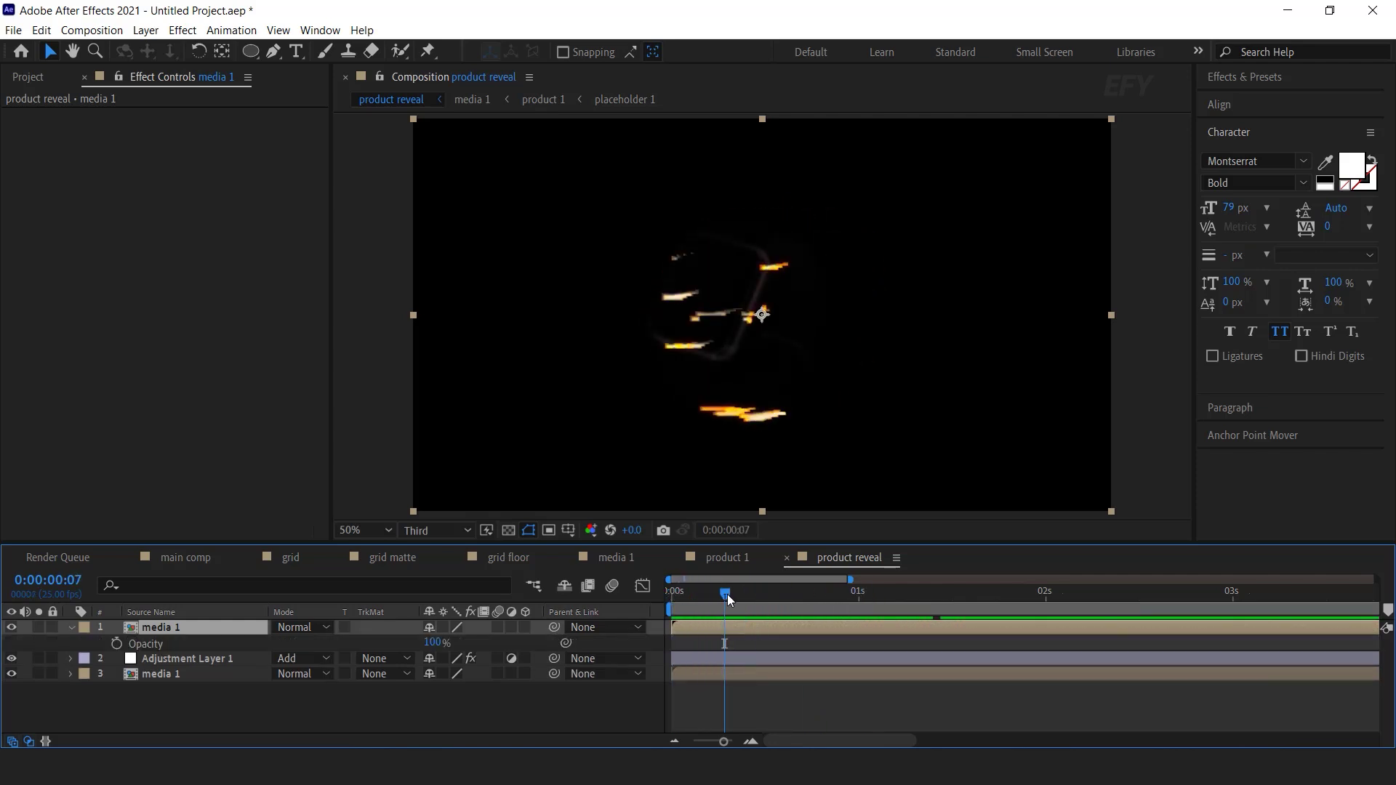
pyautogui.click(116, 644)
pyautogui.moveTo(434, 643); pyautogui.dragTo(182, 645)
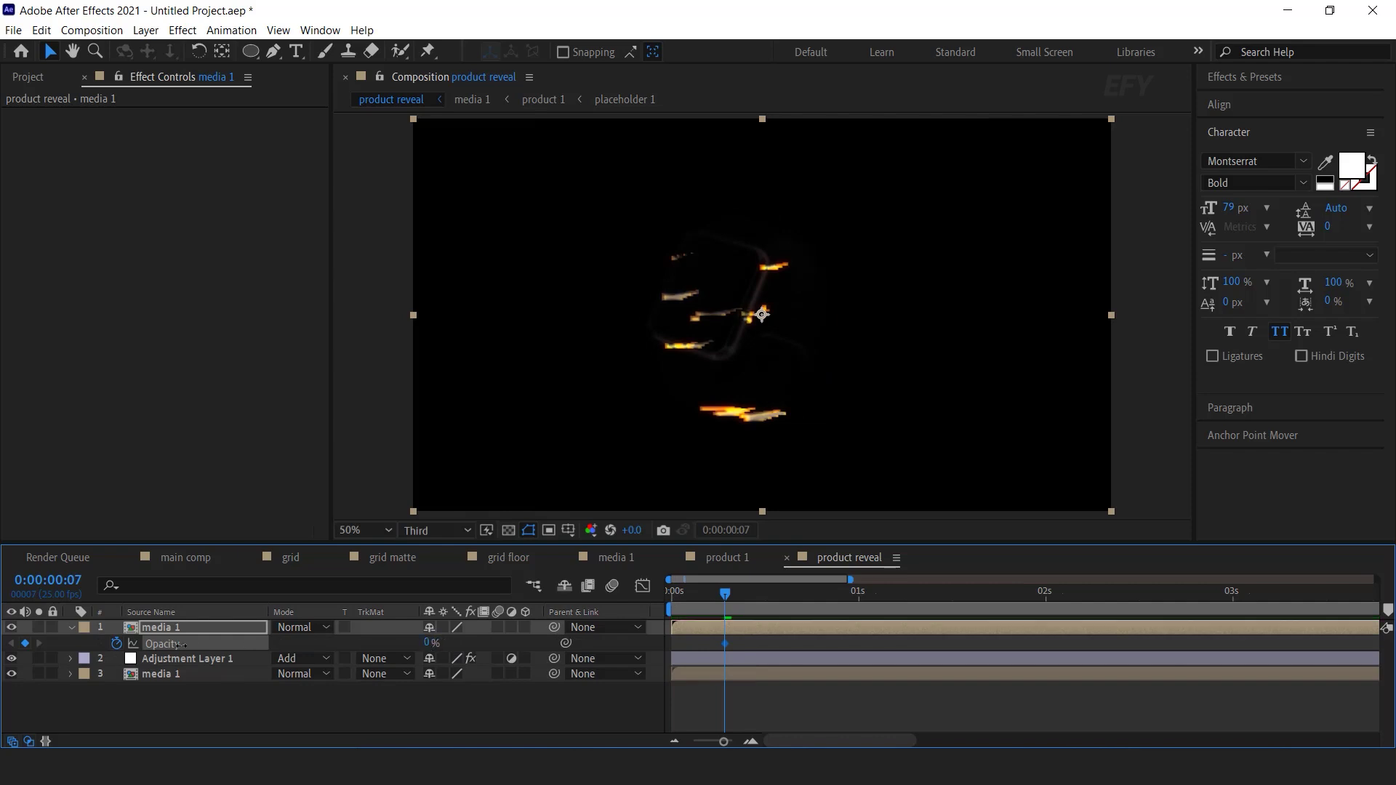
pyautogui.moveTo(739, 601); pyautogui.dragTo(851, 601)
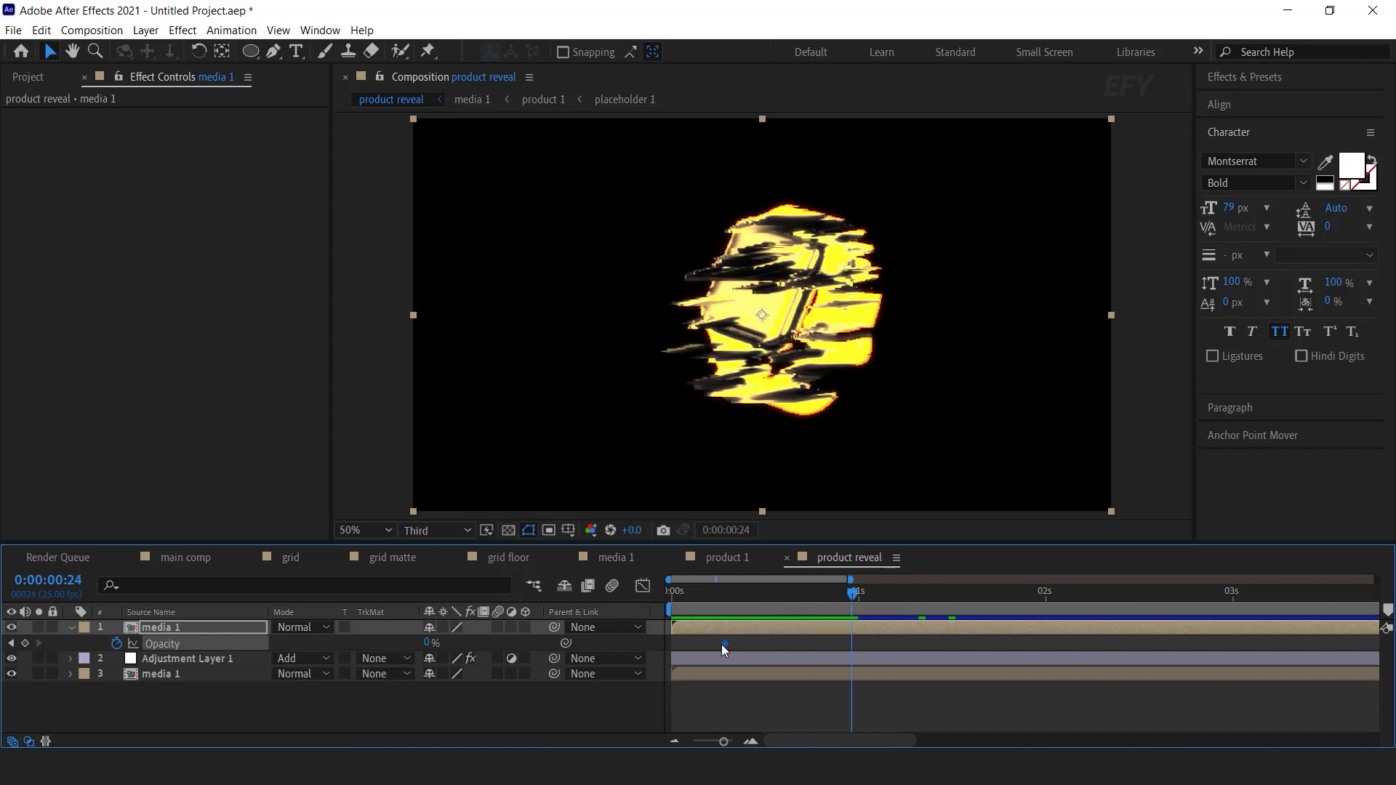
pyautogui.moveTo(430, 652); pyautogui.dragTo(502, 652)
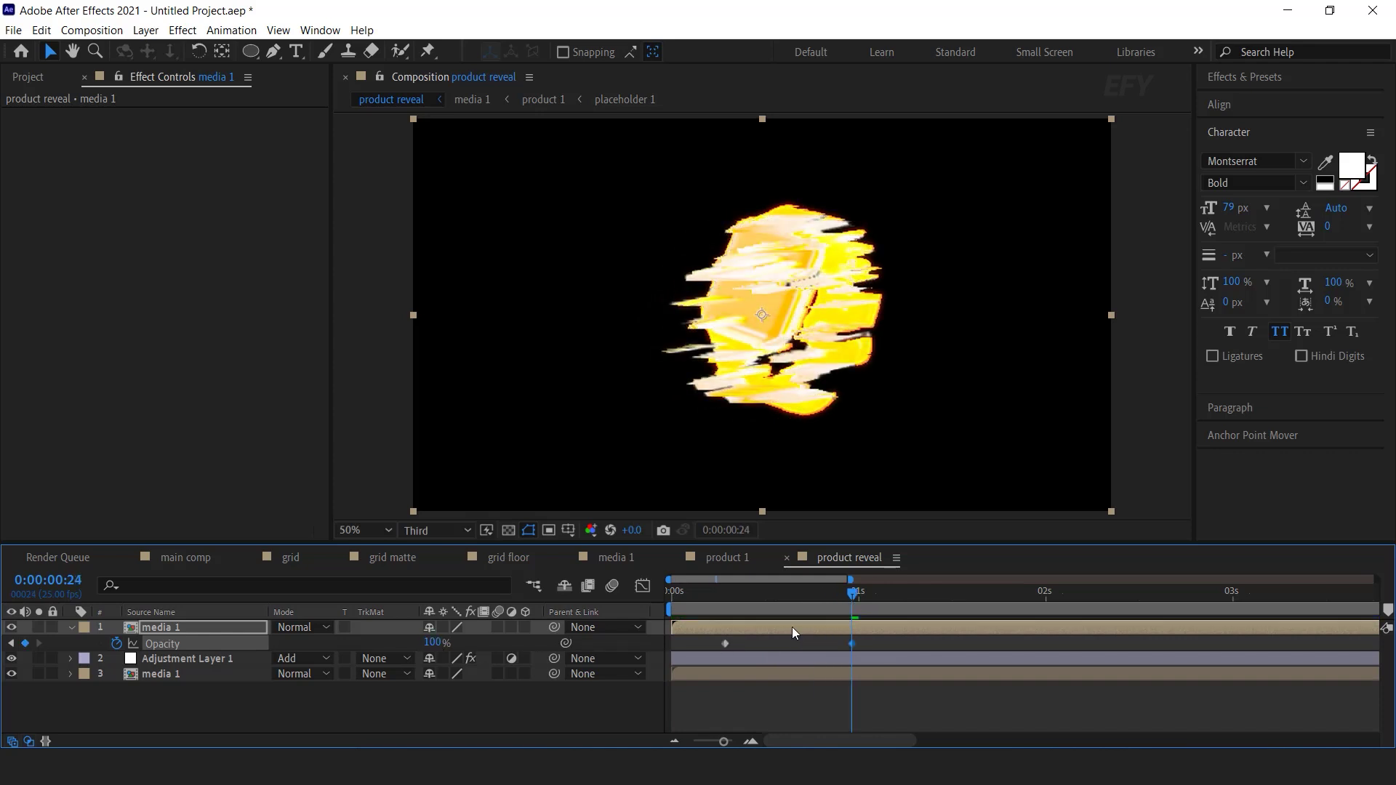
# Step: Move the upper media 1 layer's 0% Opacity keyframe closer to its 100% keyframe and preview the reveal
pyautogui.moveTo(722, 592); pyautogui.dragTo(814, 595)
pyautogui.moveTo(734, 644); pyautogui.dragTo(787, 644)
pyautogui.click(680, 604)
pyautogui.press('space')
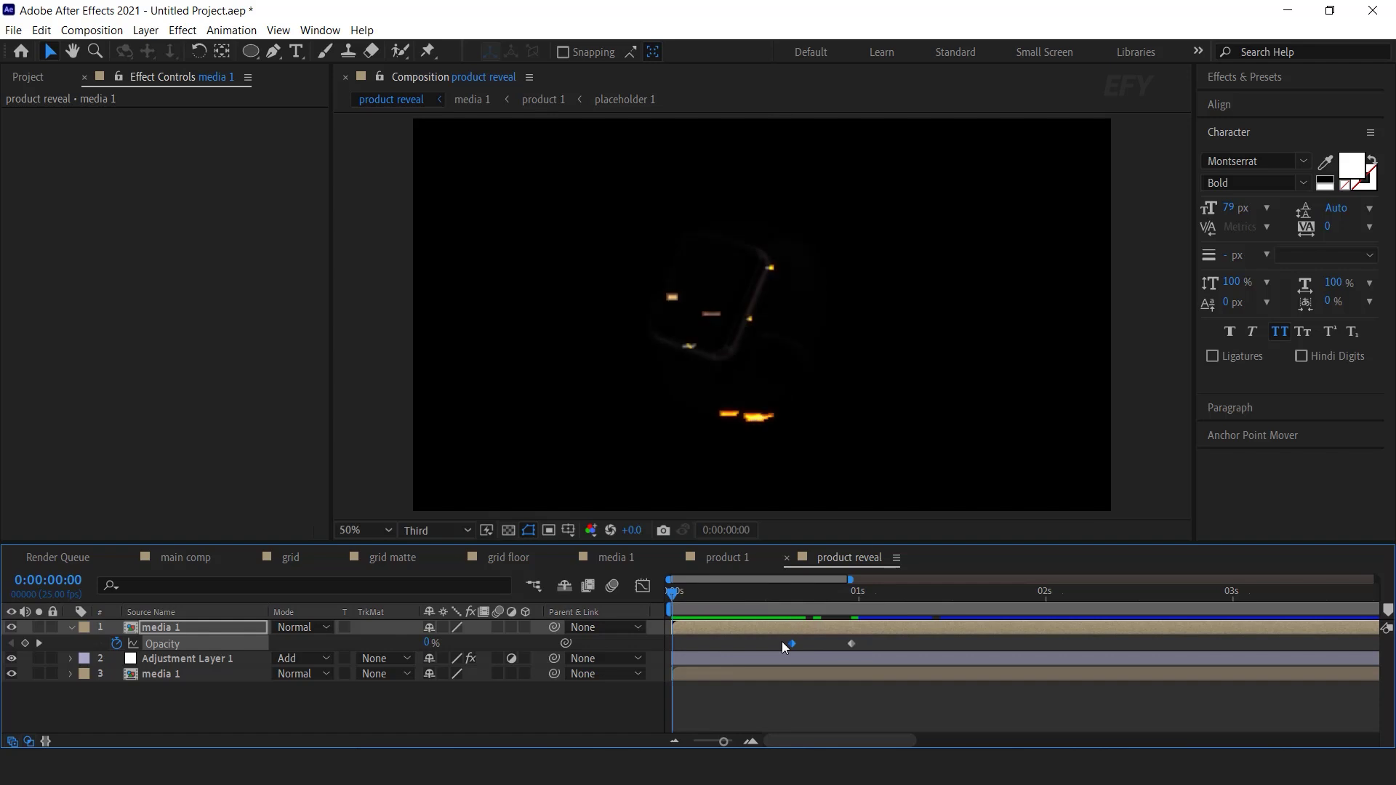
pyautogui.click(743, 598)
pyautogui.moveTo(743, 598); pyautogui.dragTo(754, 598)
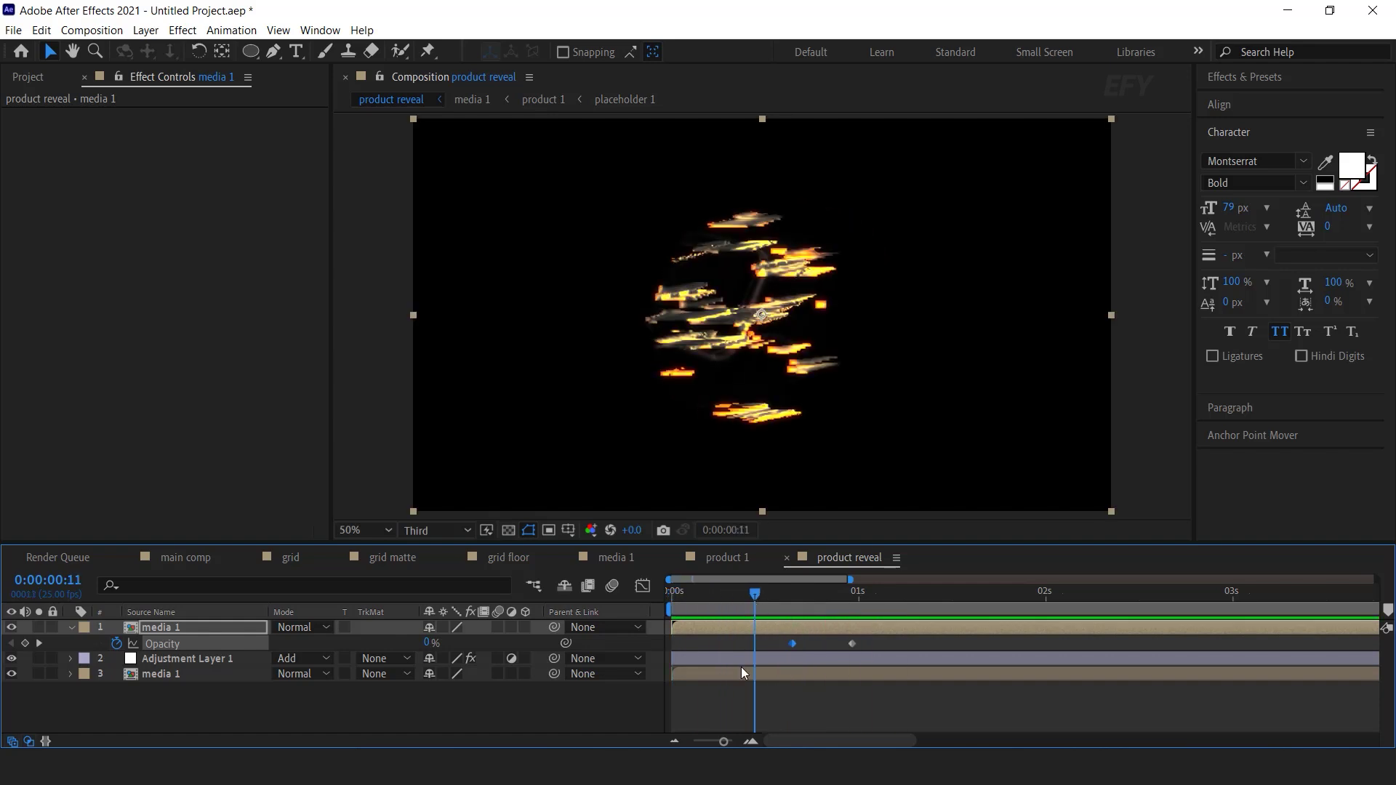
# Step: Delay Adjustment Layer 1's first Opacity keyframe to shortly before its second one and preview the reveal
pyautogui.click(740, 659)
pyautogui.press('t')
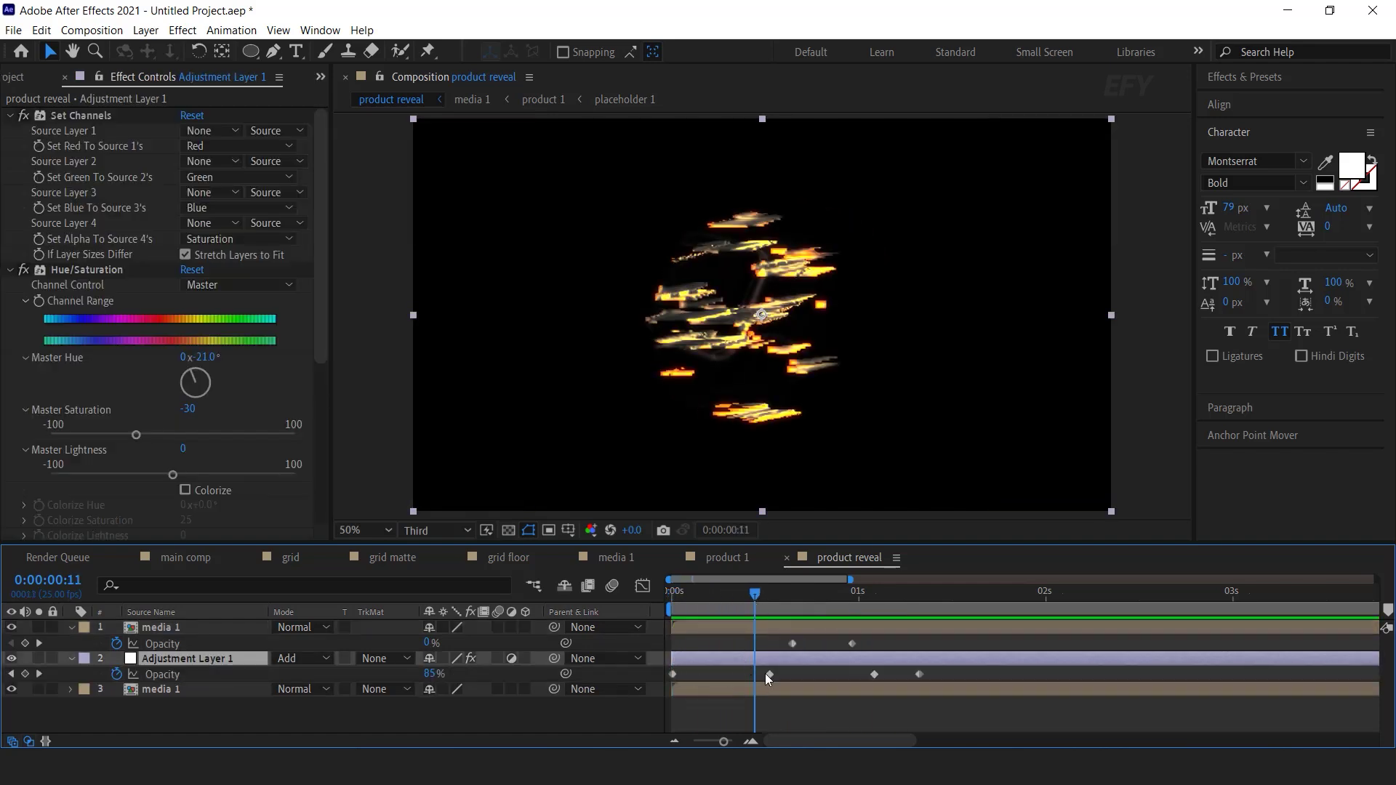
pyautogui.moveTo(674, 675); pyautogui.dragTo(710, 675)
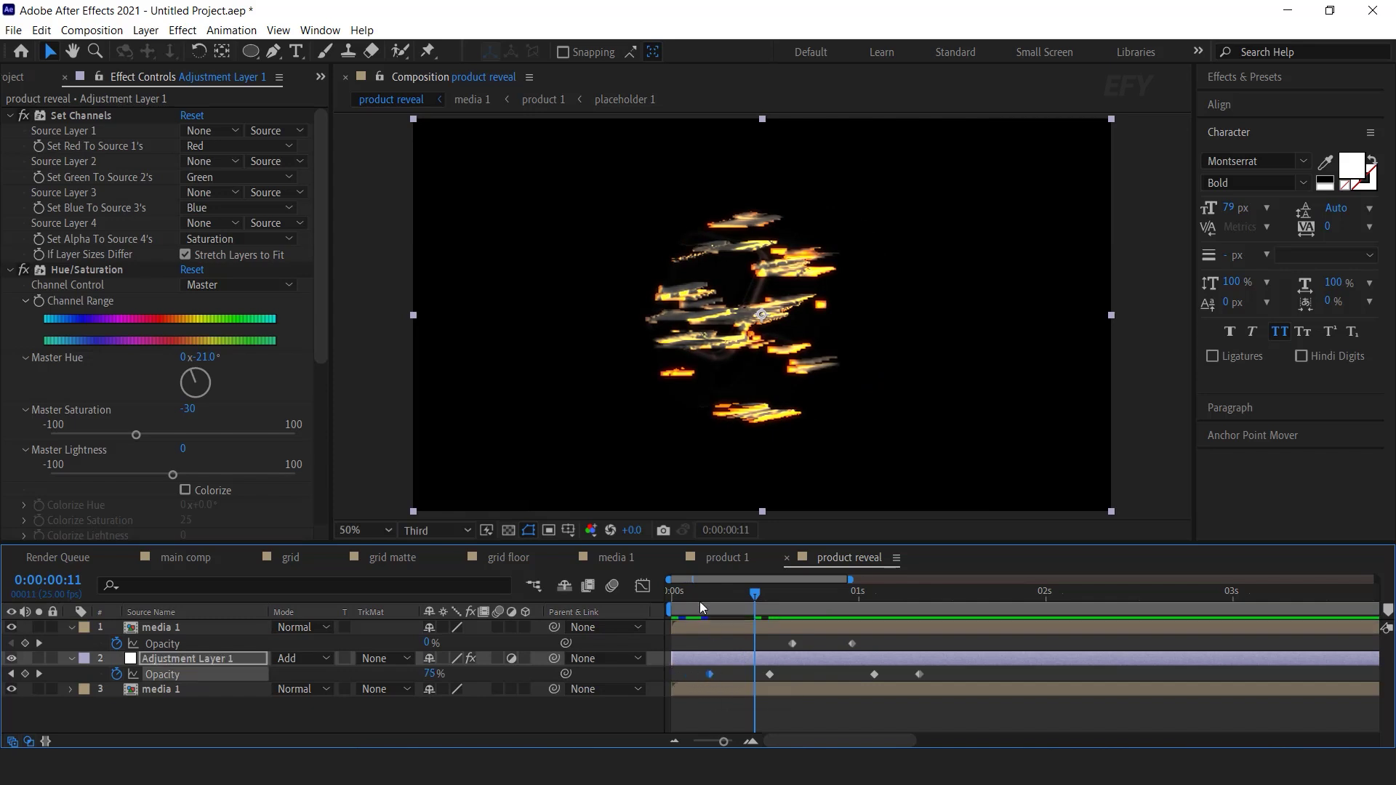
pyautogui.click(687, 592)
pyautogui.moveTo(684, 592); pyautogui.dragTo(747, 592)
pyautogui.moveTo(716, 675); pyautogui.dragTo(738, 675)
pyautogui.moveTo(739, 596); pyautogui.dragTo(918, 600)
pyautogui.press('space')
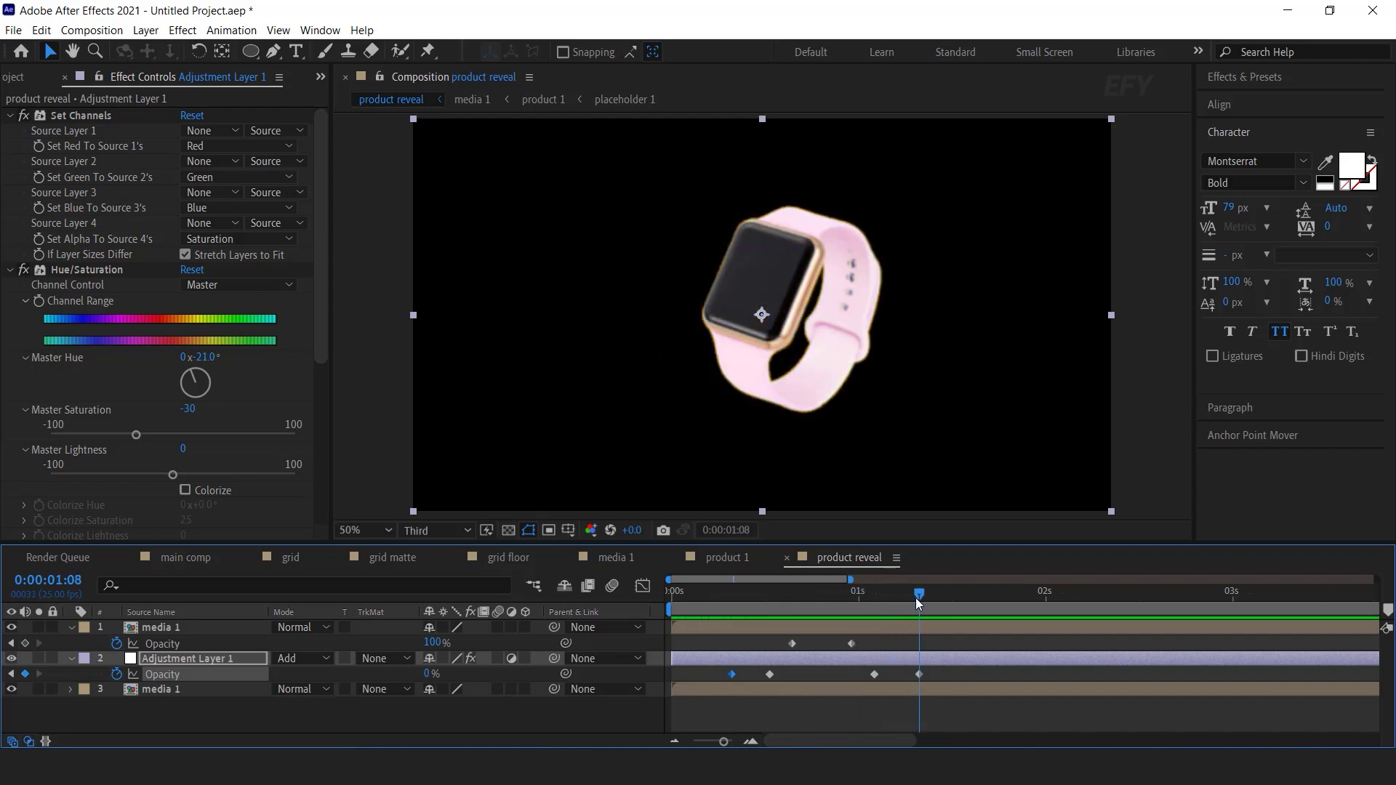
# Step: Add the product reveal comp above the grid floor layers in main comp and make it a 3D layer
pyautogui.click(71, 627)
pyautogui.press('u')
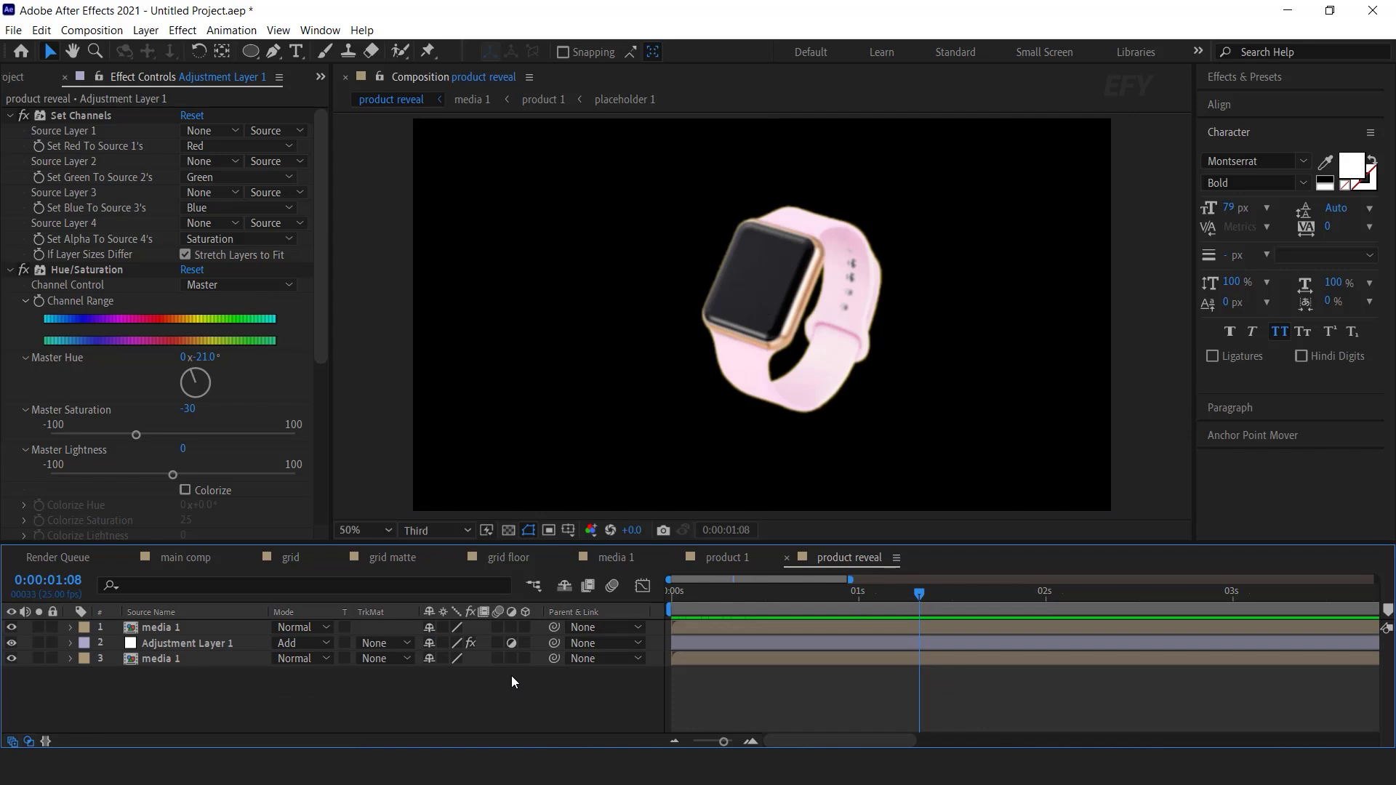
pyautogui.click(18, 78)
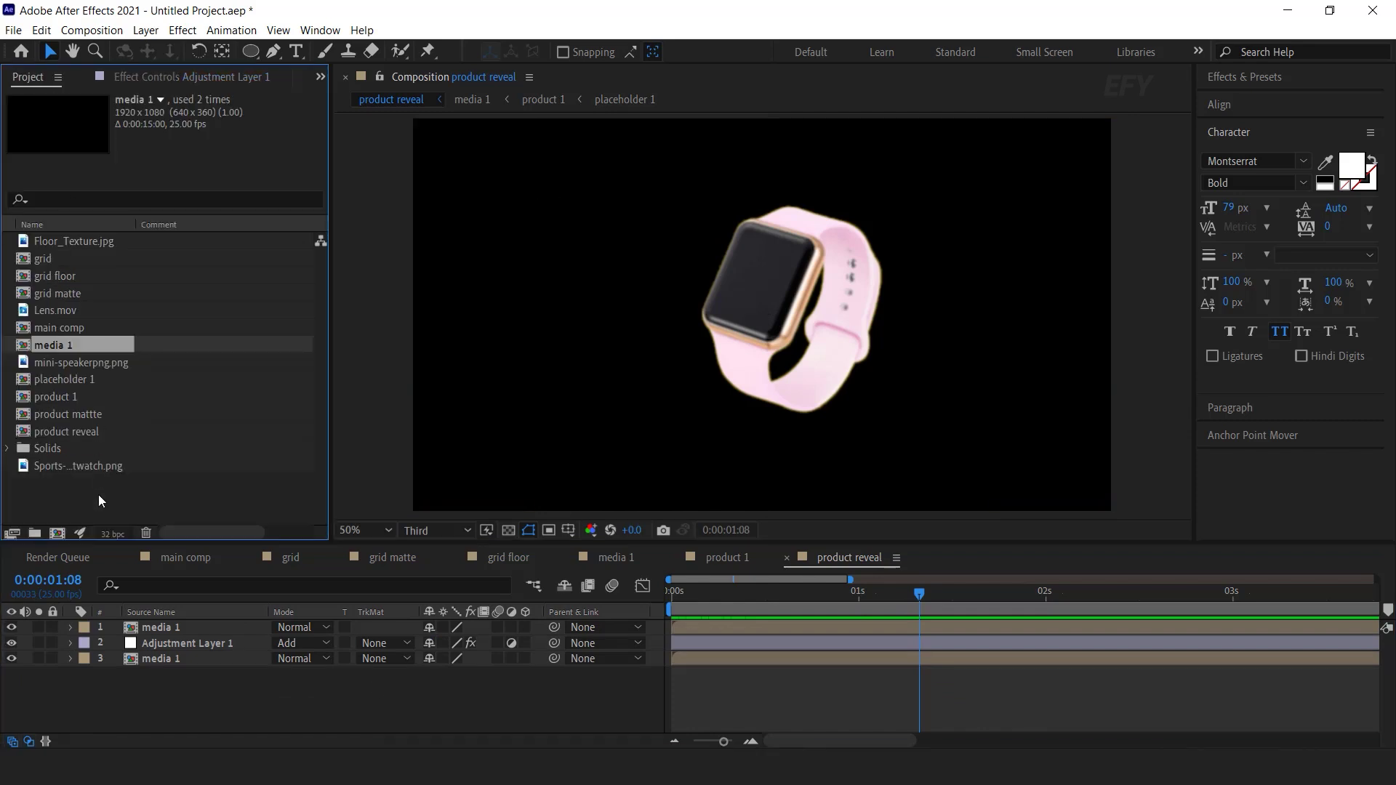
pyautogui.click(99, 494)
pyautogui.click(186, 558)
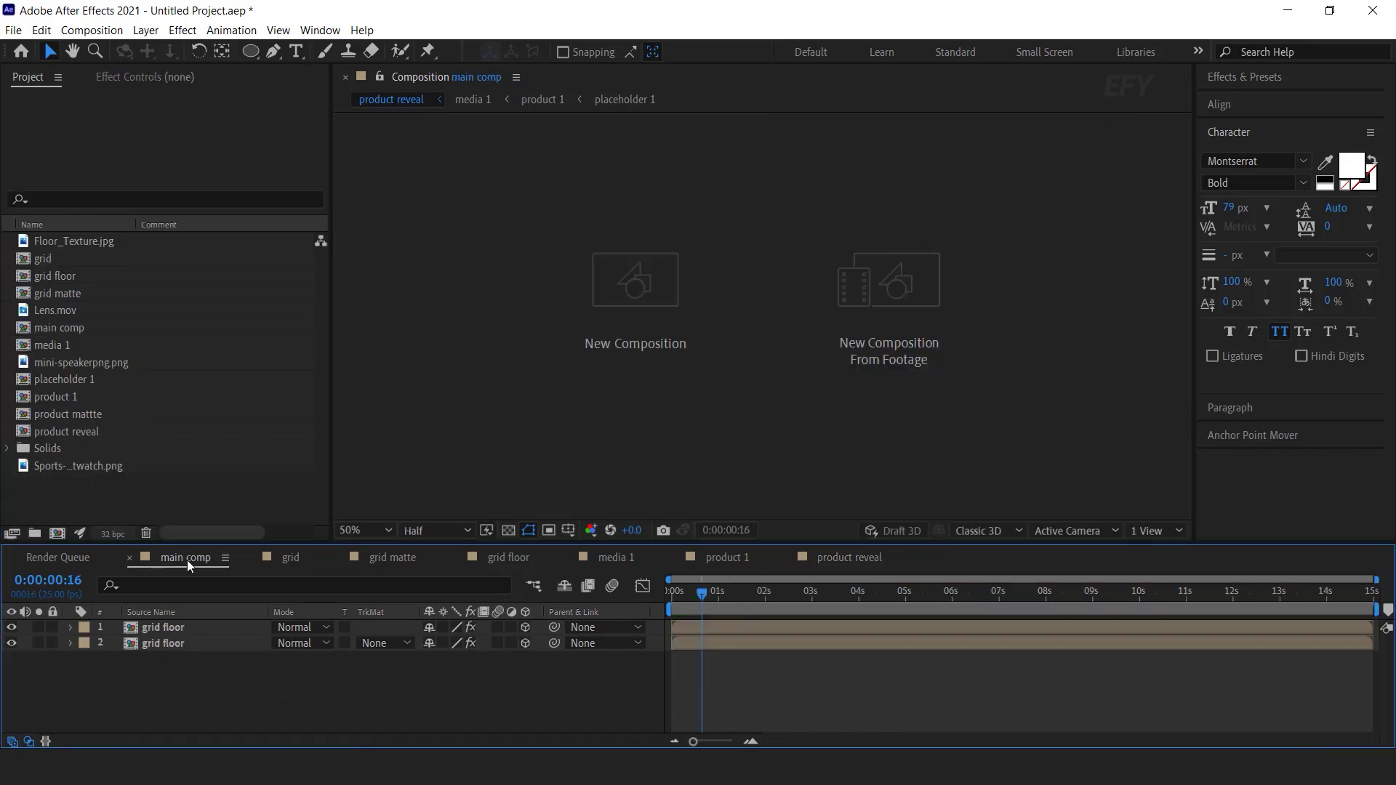
pyautogui.click(73, 432)
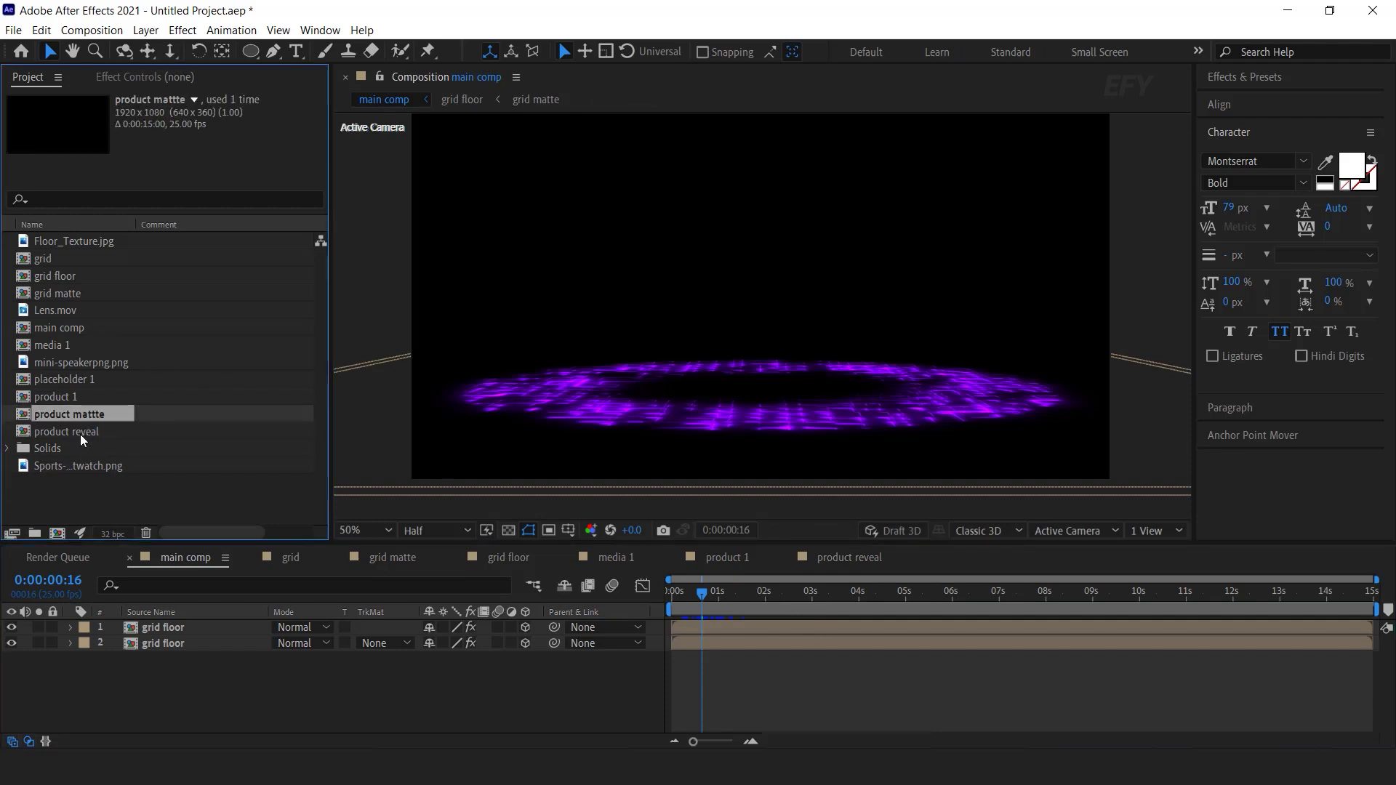
pyautogui.moveTo(196, 593); pyautogui.dragTo(207, 626)
pyautogui.click(525, 627)
# Step: Move the product reveal layer toward the right of the frame, start it about half a second in, and preview
pyautogui.moveTo(859, 288); pyautogui.dragTo(1046, 296)
pyautogui.moveTo(702, 594); pyautogui.dragTo(803, 627)
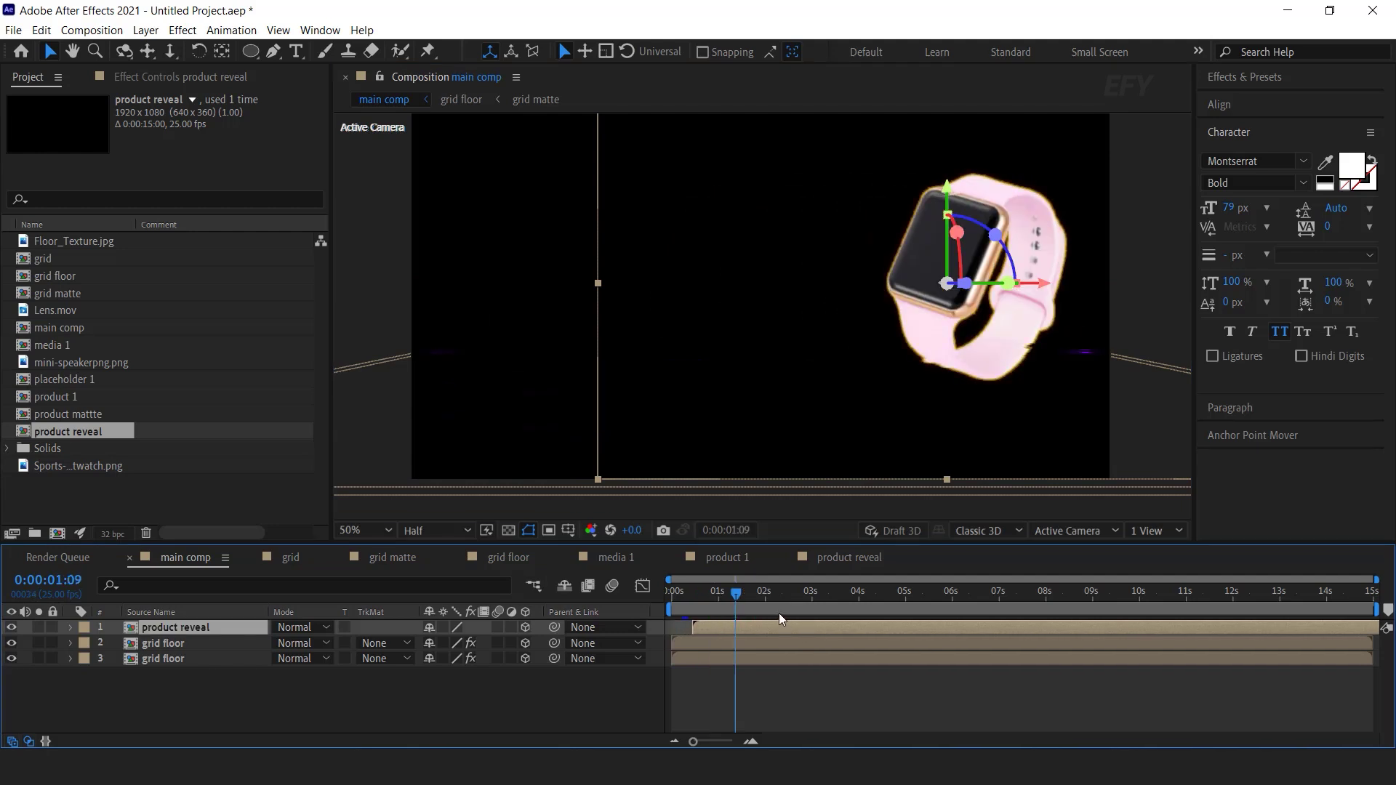
pyautogui.click(729, 593)
pyautogui.press('space')
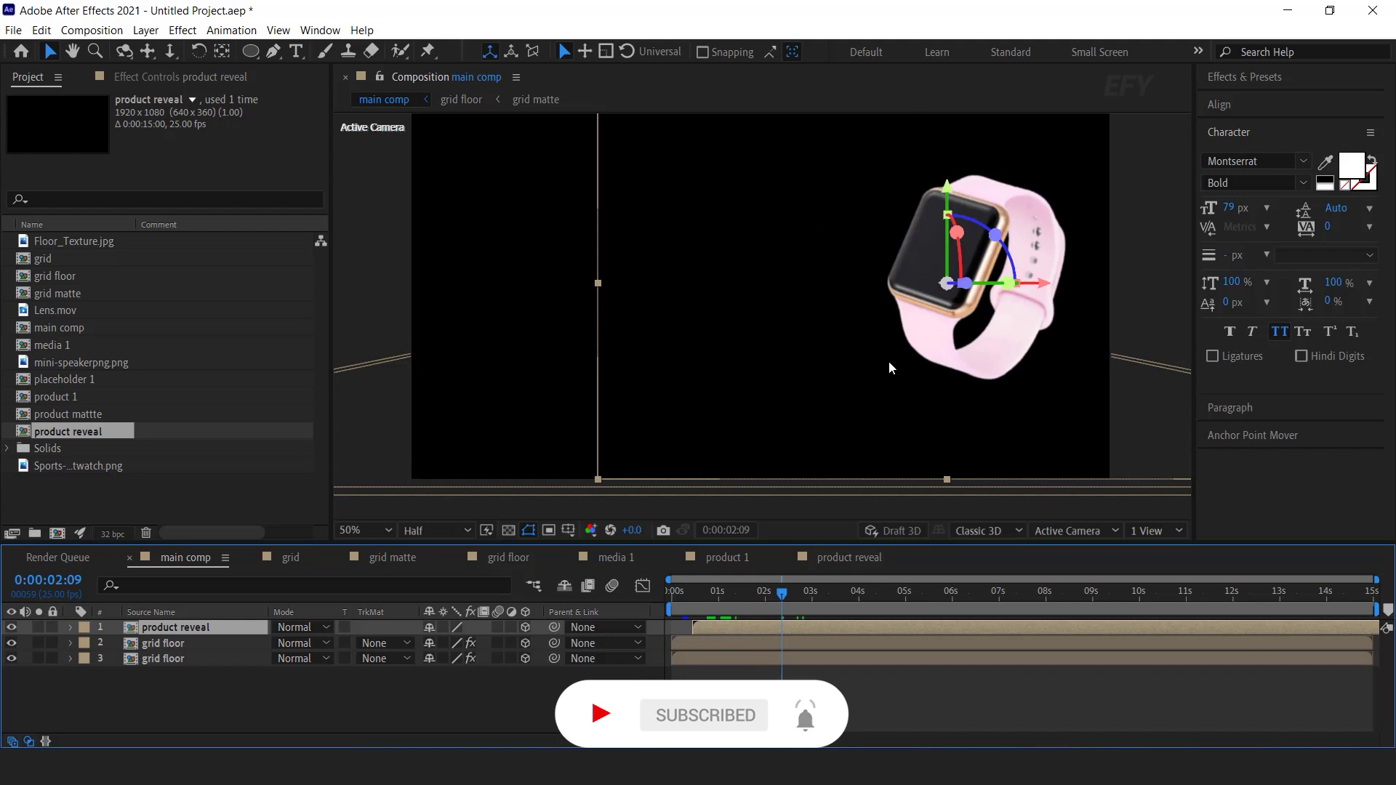
pyautogui.click(948, 358)
pyautogui.press(',')
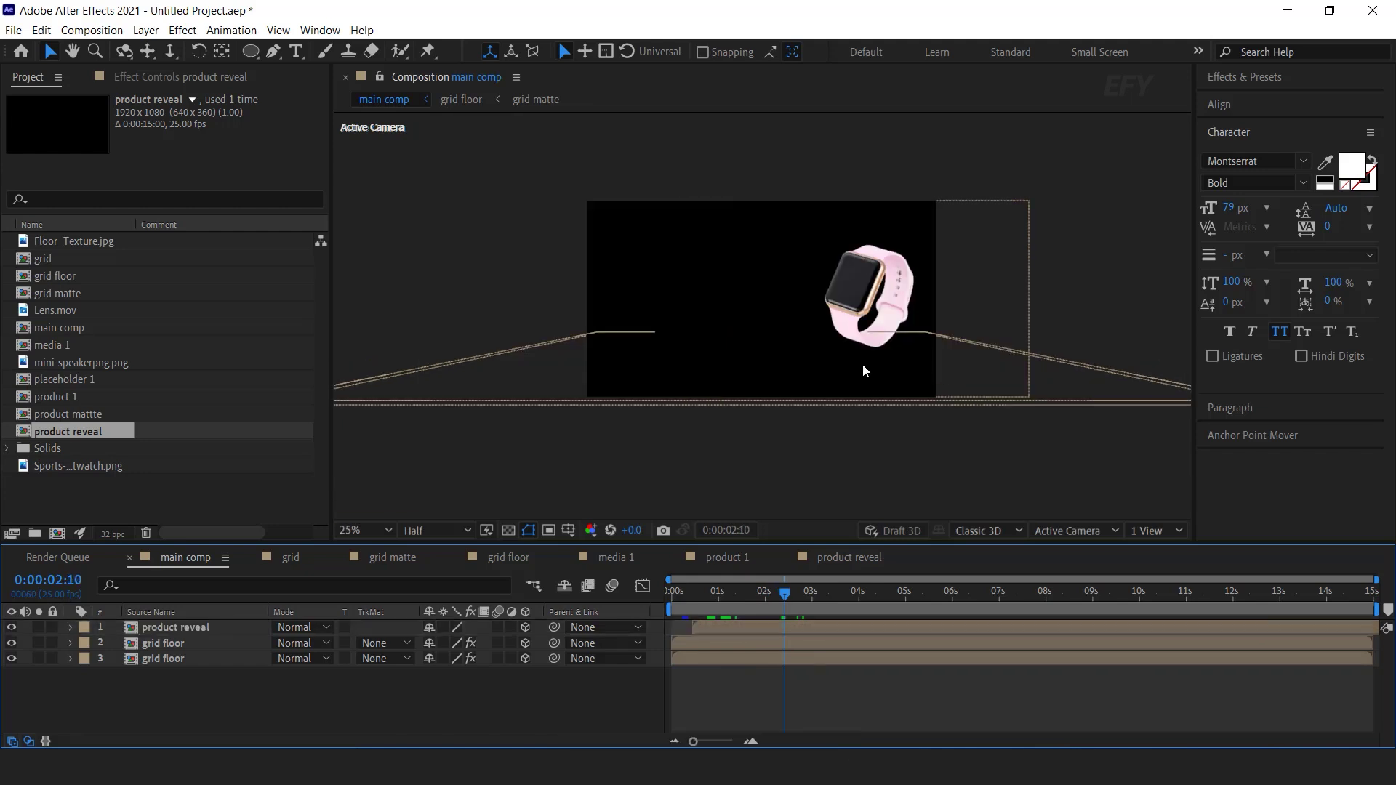
# Step: Create a new composition named floor and add Floor_Texture.jpg to it
pyautogui.click(77, 520)
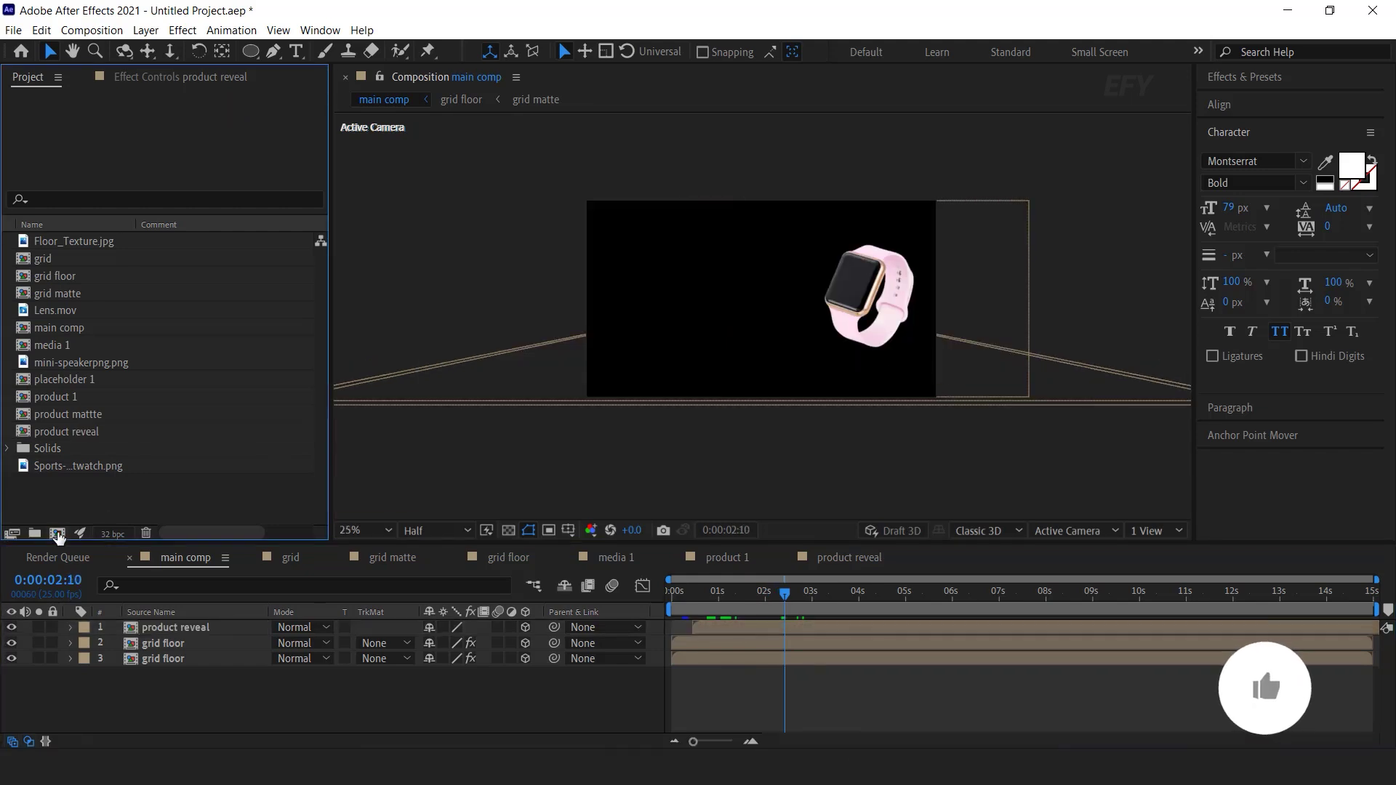
pyautogui.click(57, 534)
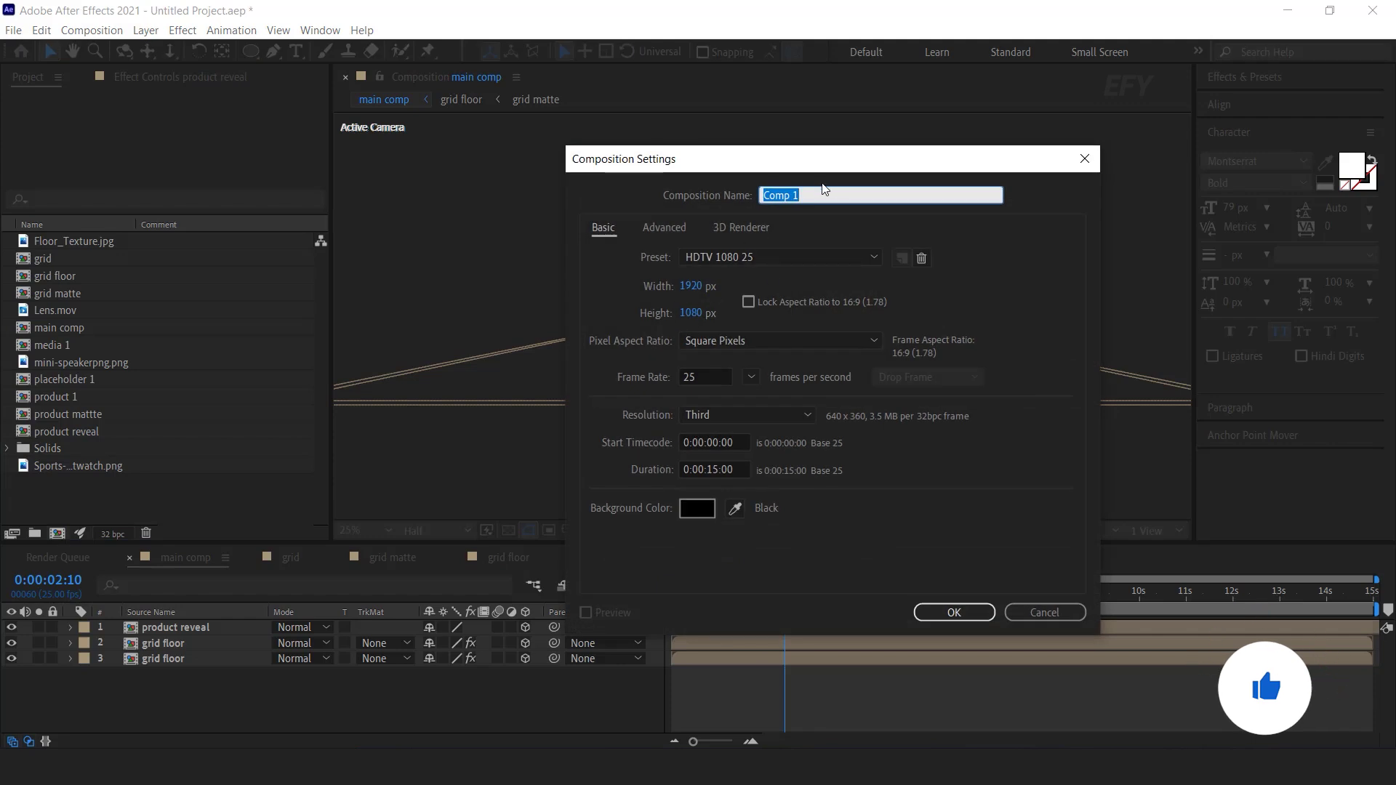
pyautogui.write('floor')
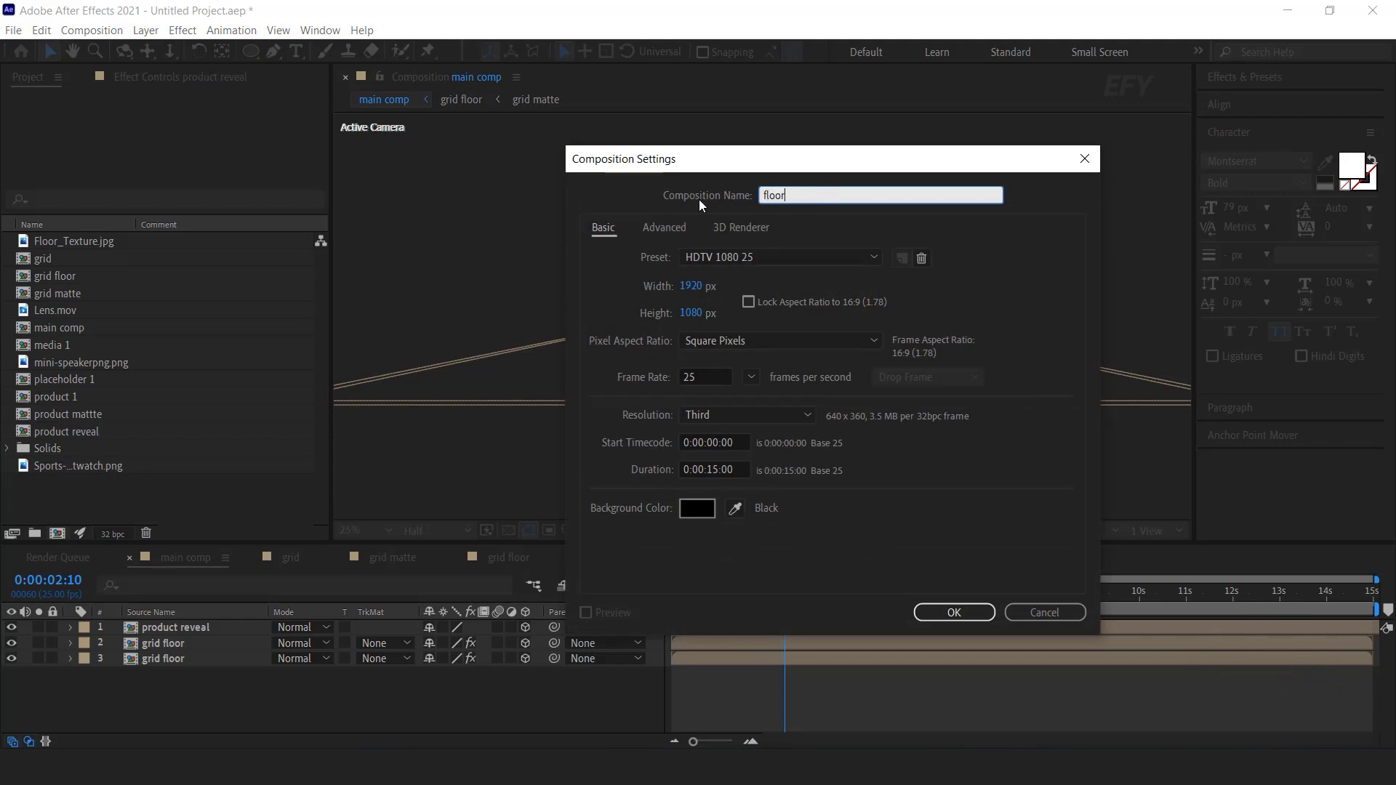
pyautogui.press('Return')
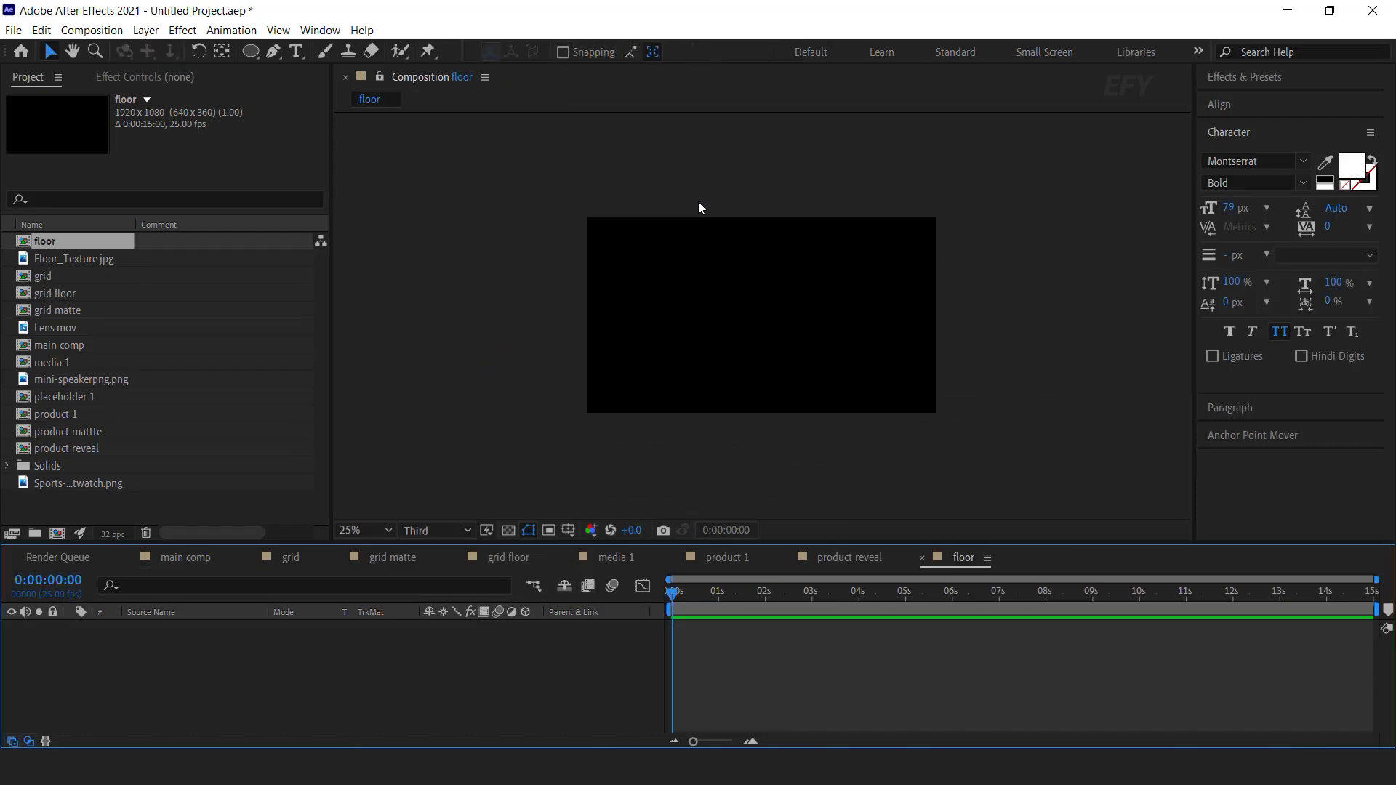
pyautogui.click(23, 260)
pyautogui.moveTo(23, 264); pyautogui.dragTo(243, 668)
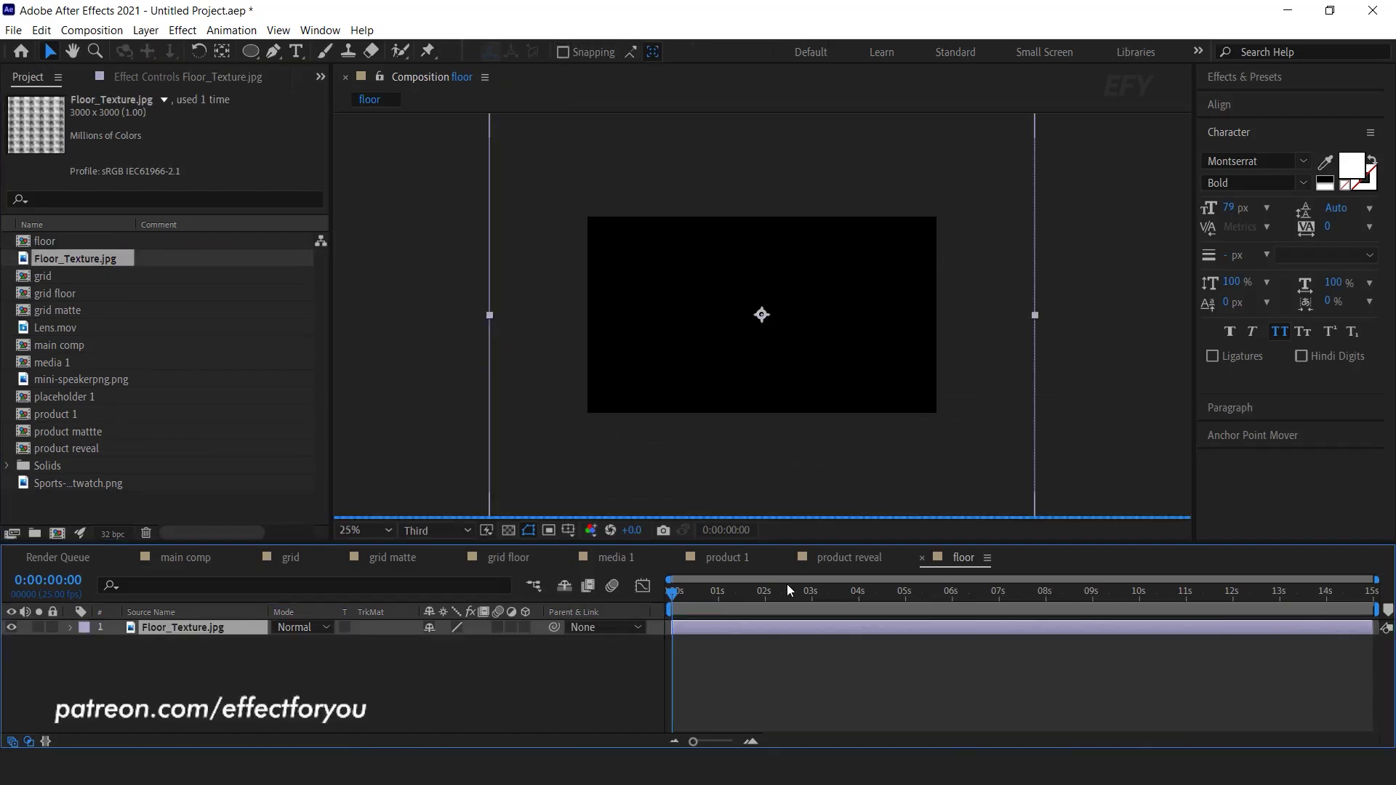
# Step: Make the Floor_Texture.jpg layer 3D, set its X Rotation to -90° and tilt its X orientation to 10.6° to form a floor
pyautogui.click(526, 629)
pyautogui.press('r')
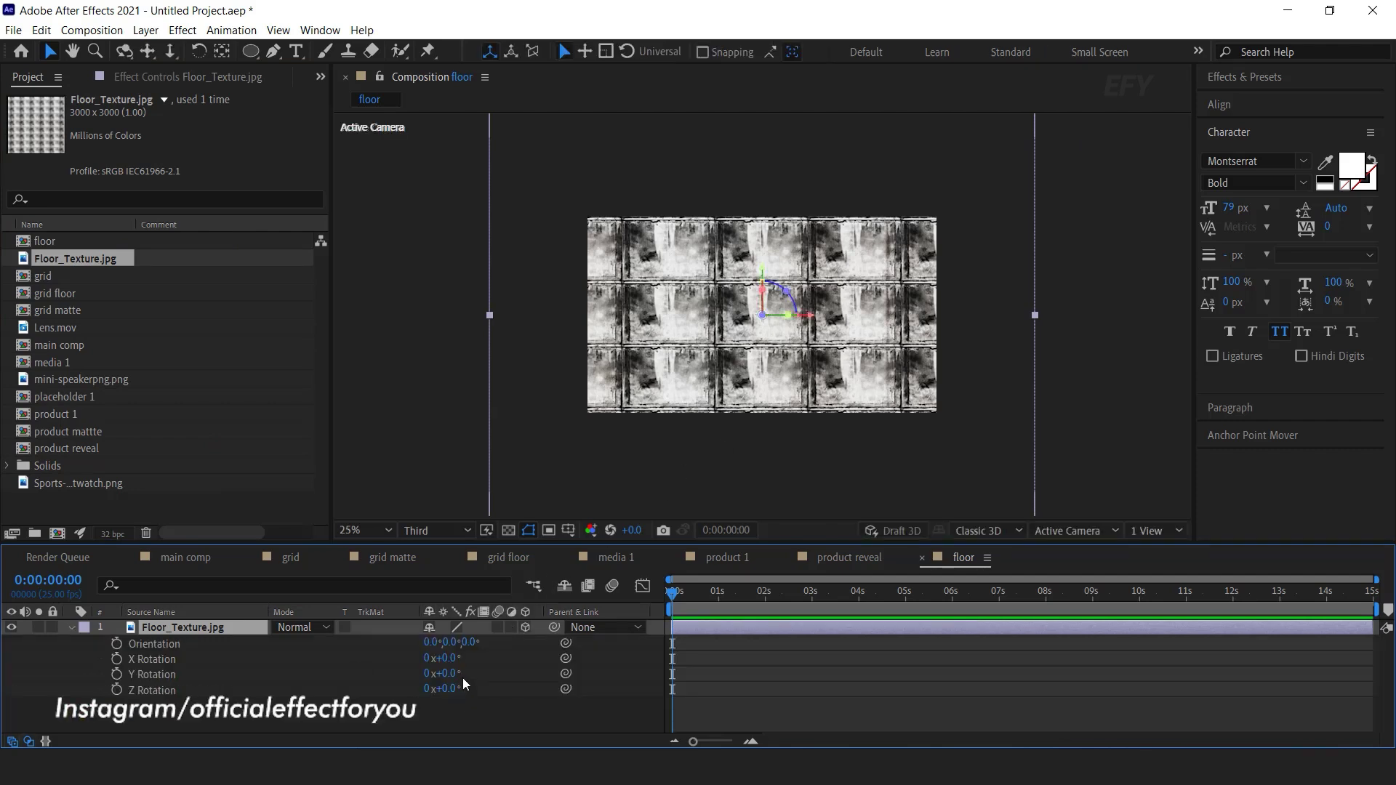
pyautogui.click(451, 659)
pyautogui.press('Return')
pyautogui.moveTo(763, 267); pyautogui.dragTo(840, 281)
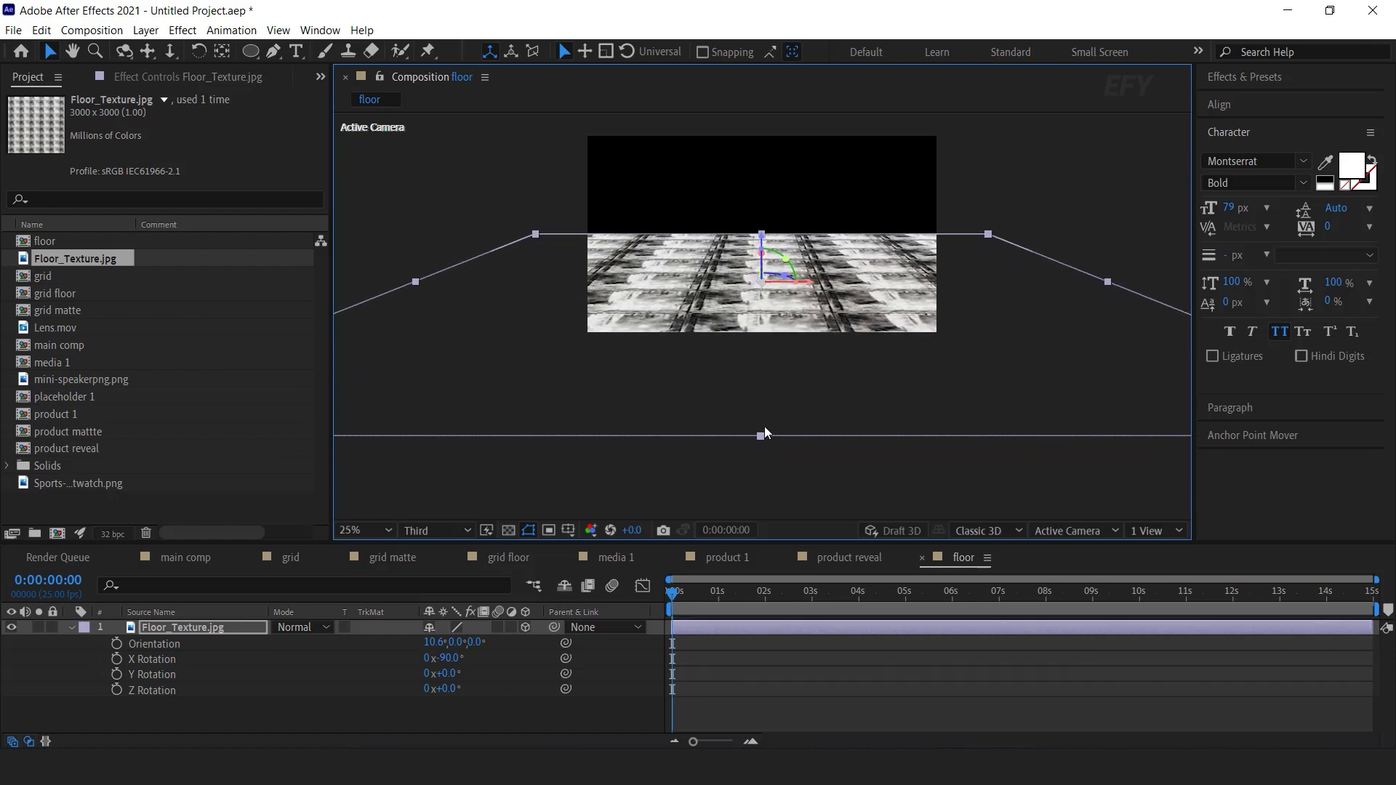
pyautogui.click(577, 714)
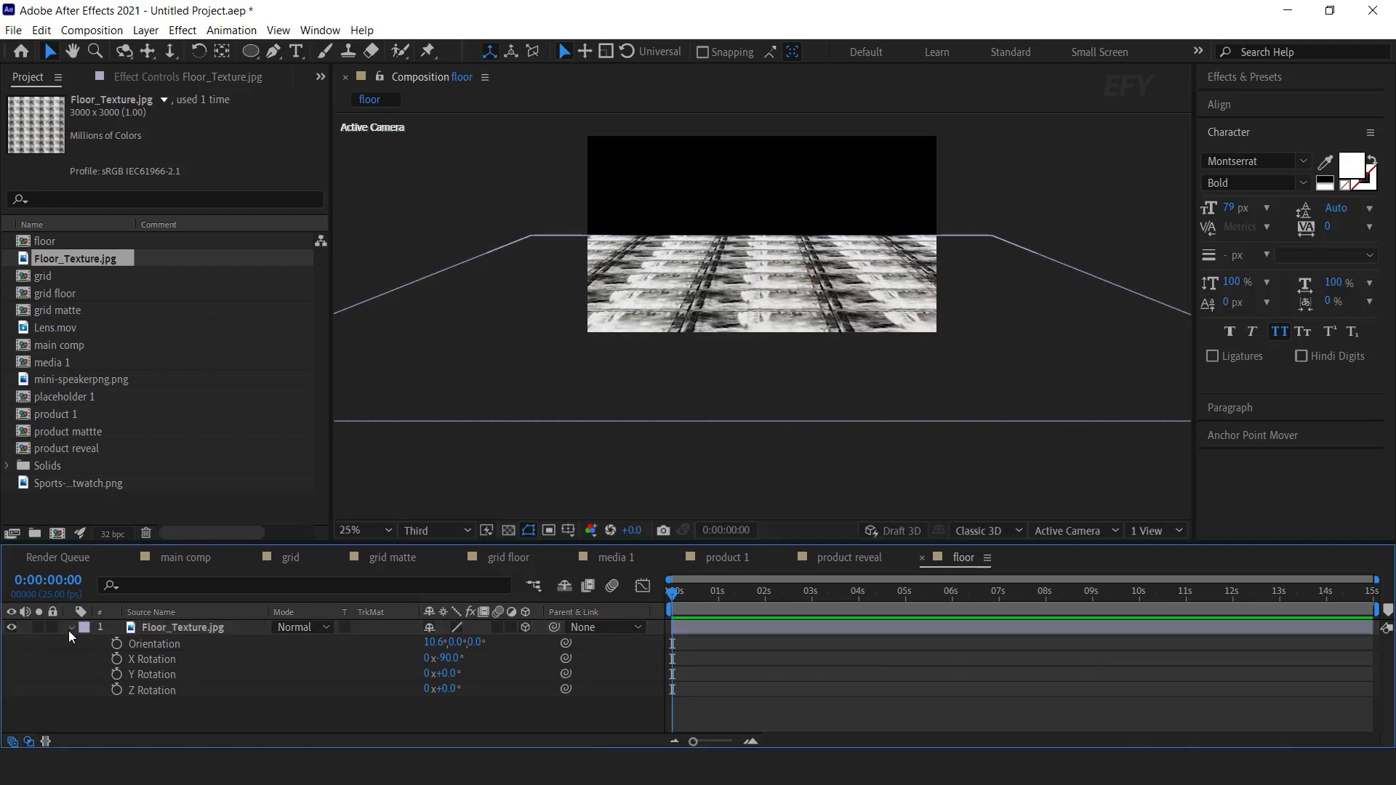
pyautogui.click(70, 629)
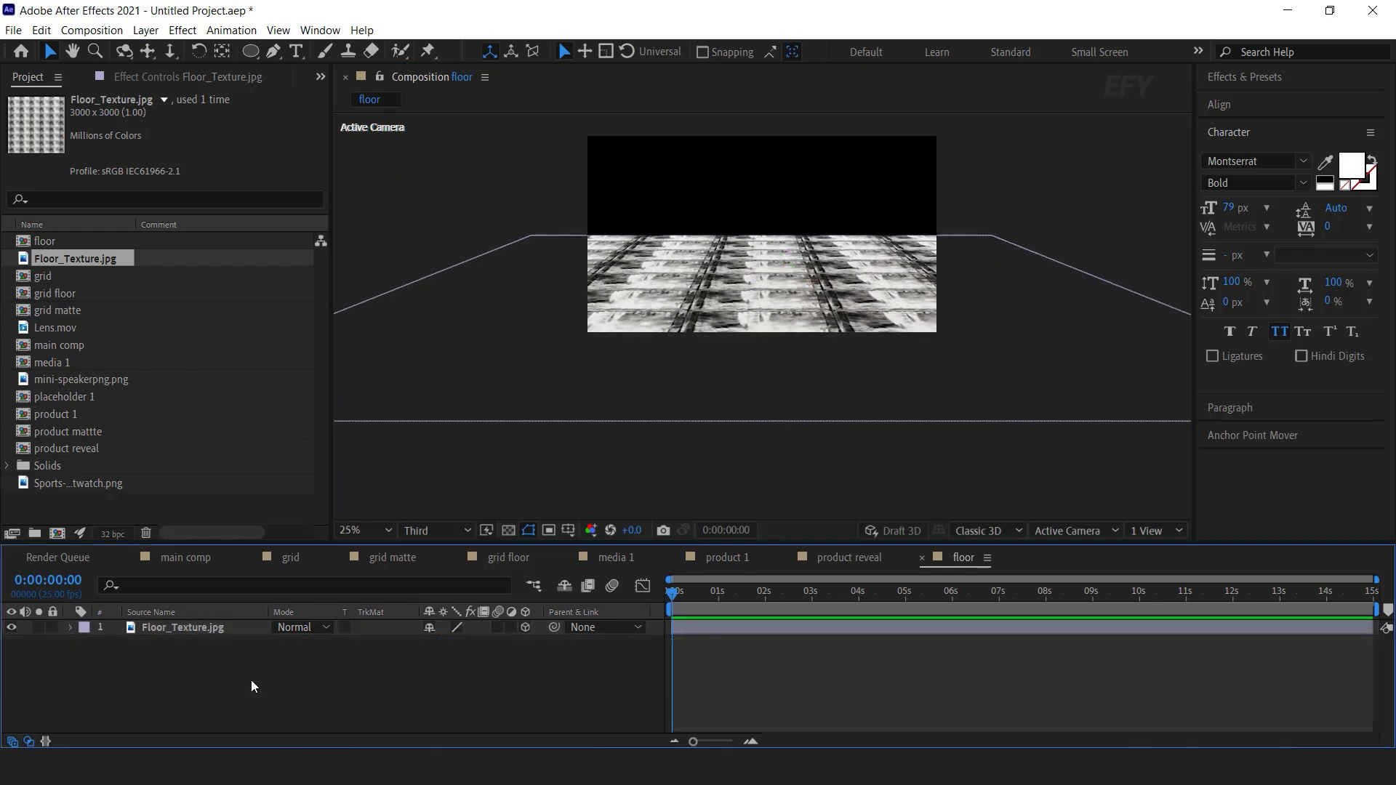
# Step: Return to main comp, add the floor composition as its lowest layer and hide that layer
pyautogui.click(922, 558)
pyautogui.click(180, 557)
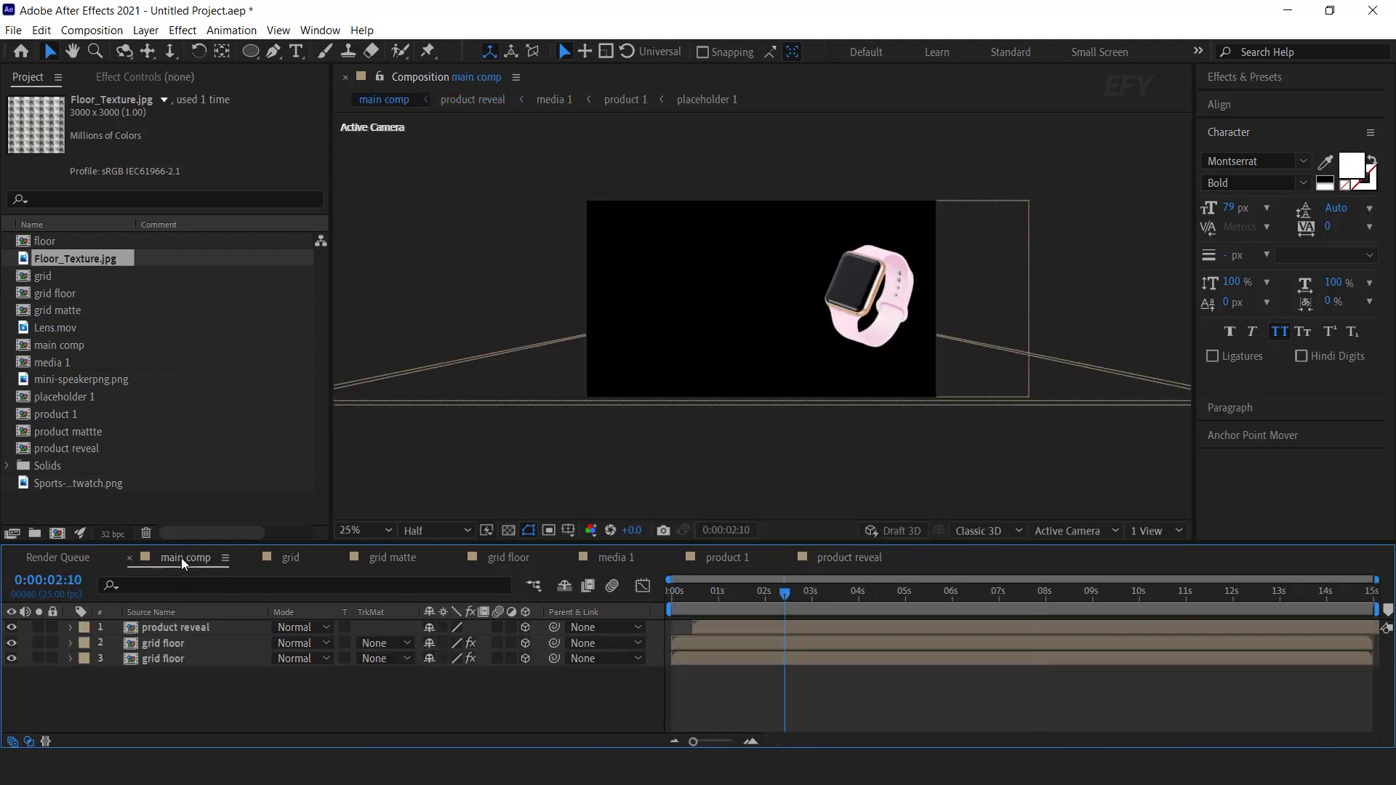
pyautogui.click(107, 492)
pyautogui.click(45, 259)
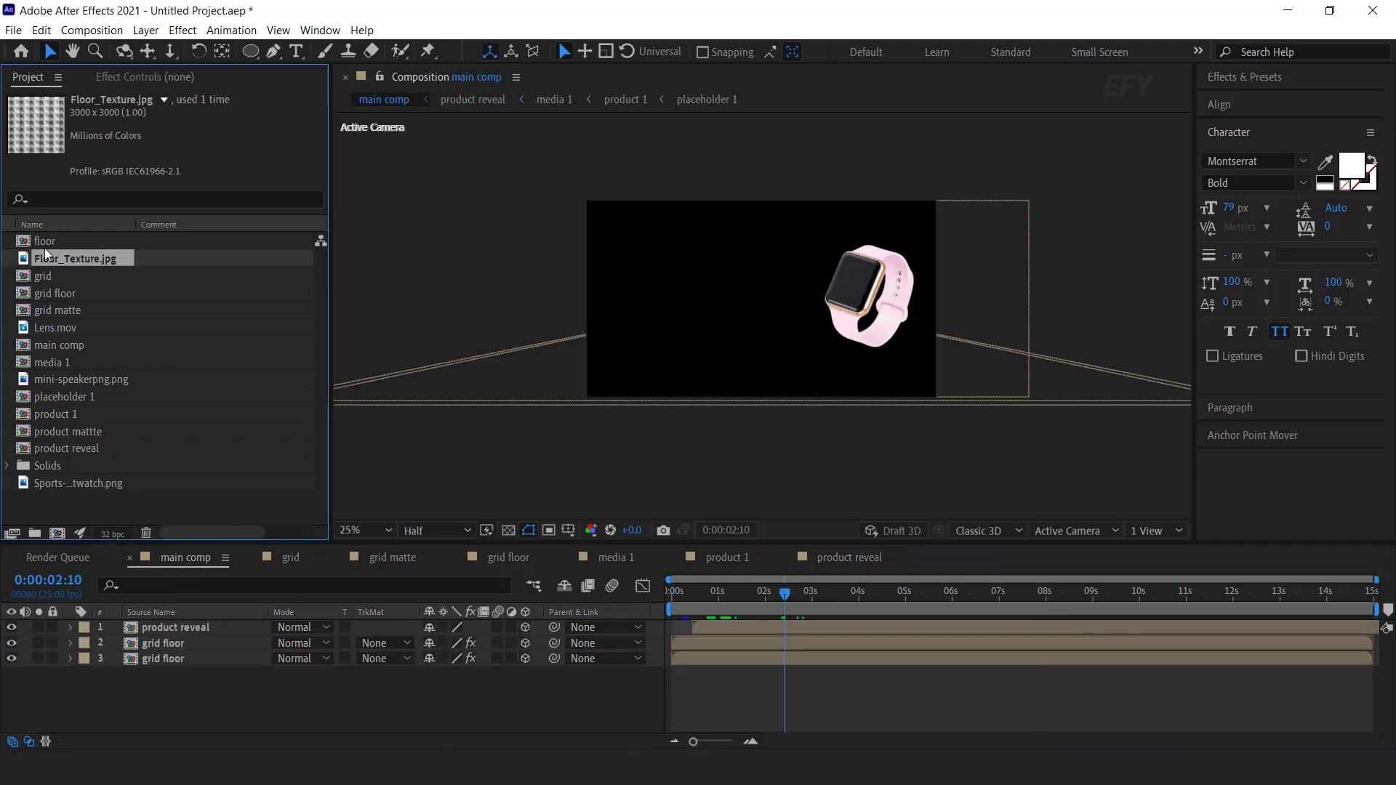
pyautogui.click(45, 241)
pyautogui.moveTo(45, 241); pyautogui.dragTo(195, 680)
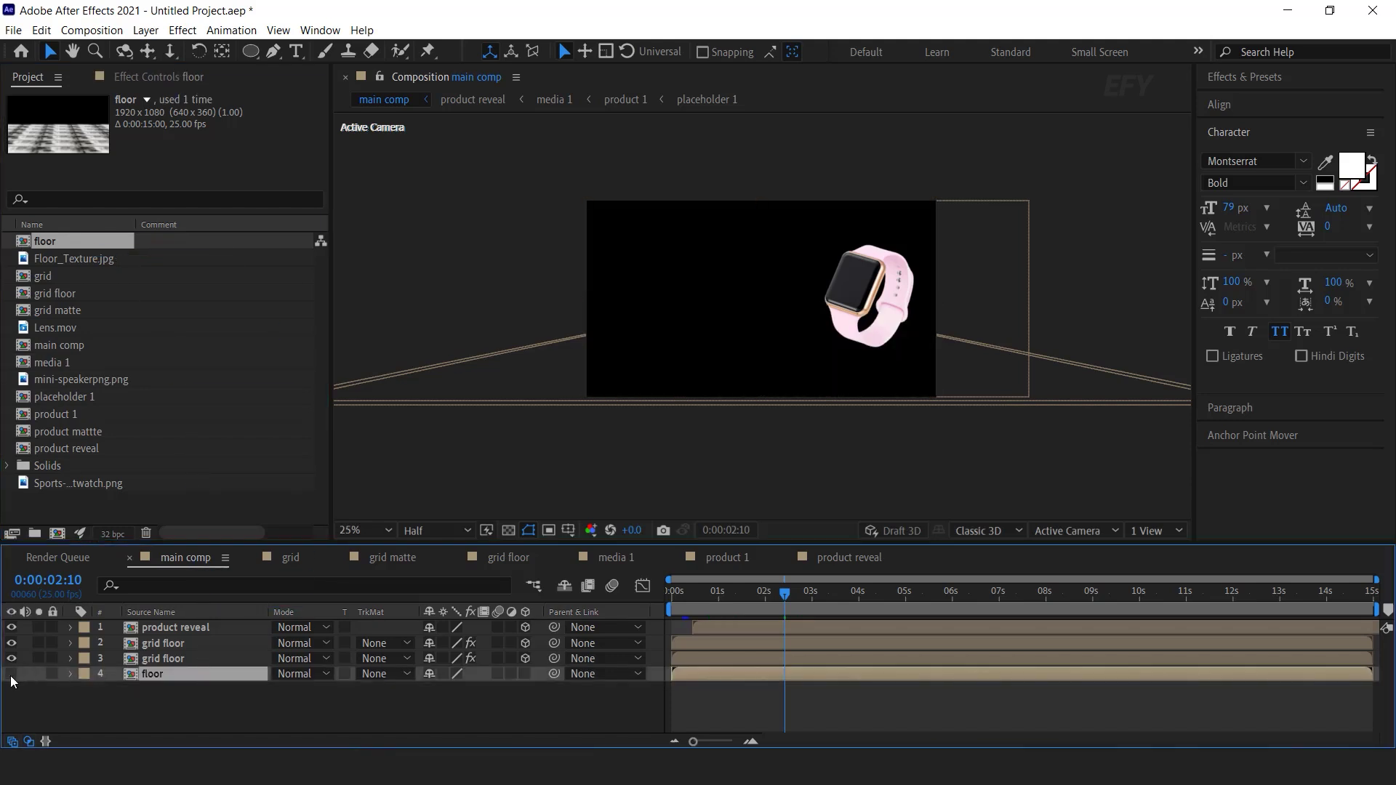
# Step: Add a new adjustment layer directly above the floor layer in main comp
pyautogui.rightClick(548, 704)
pyautogui.moveTo(635, 529)
pyautogui.click(863, 661)
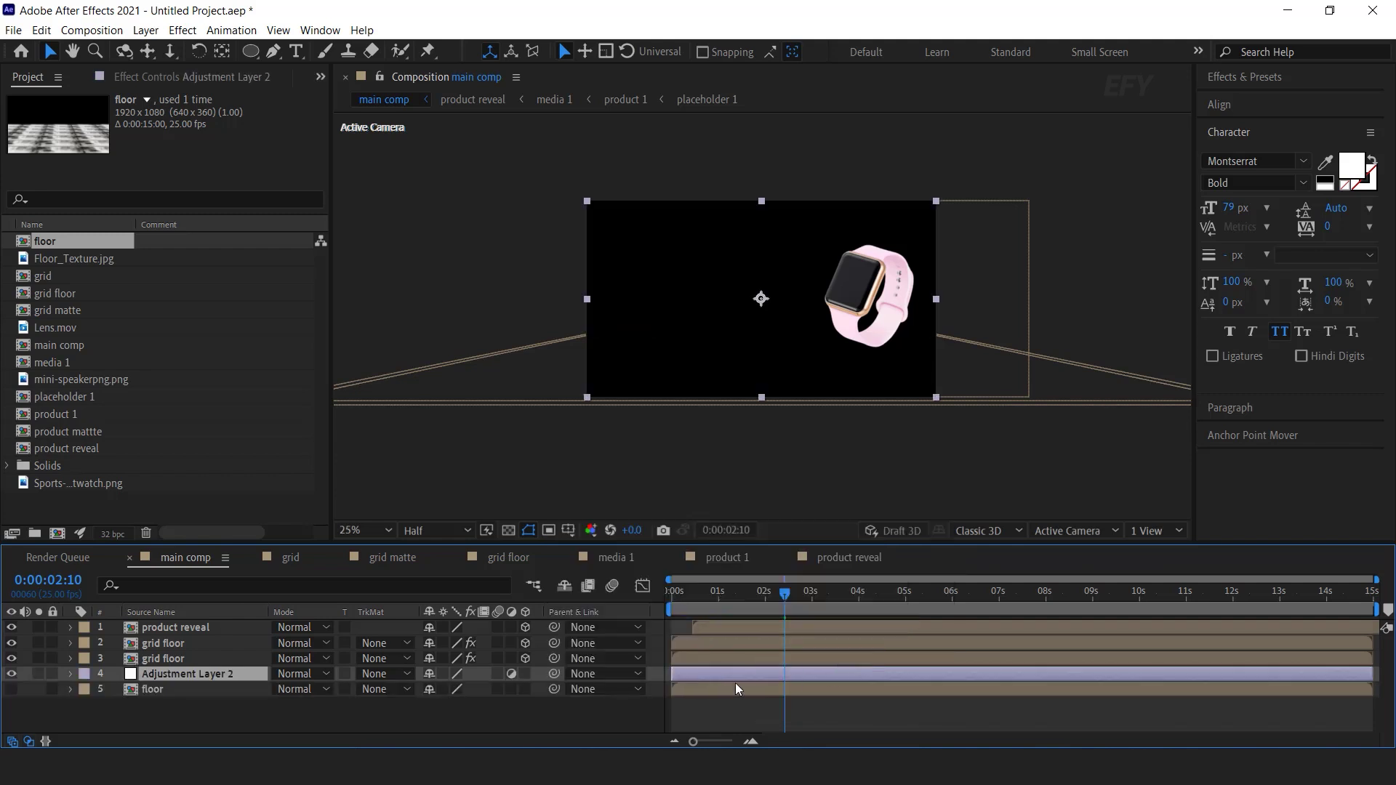
# Step: Apply Compound Blur to Adjustment Layer 2 and choose the floor layer as its blur layer
pyautogui.hotkey('ctrl', 'space')
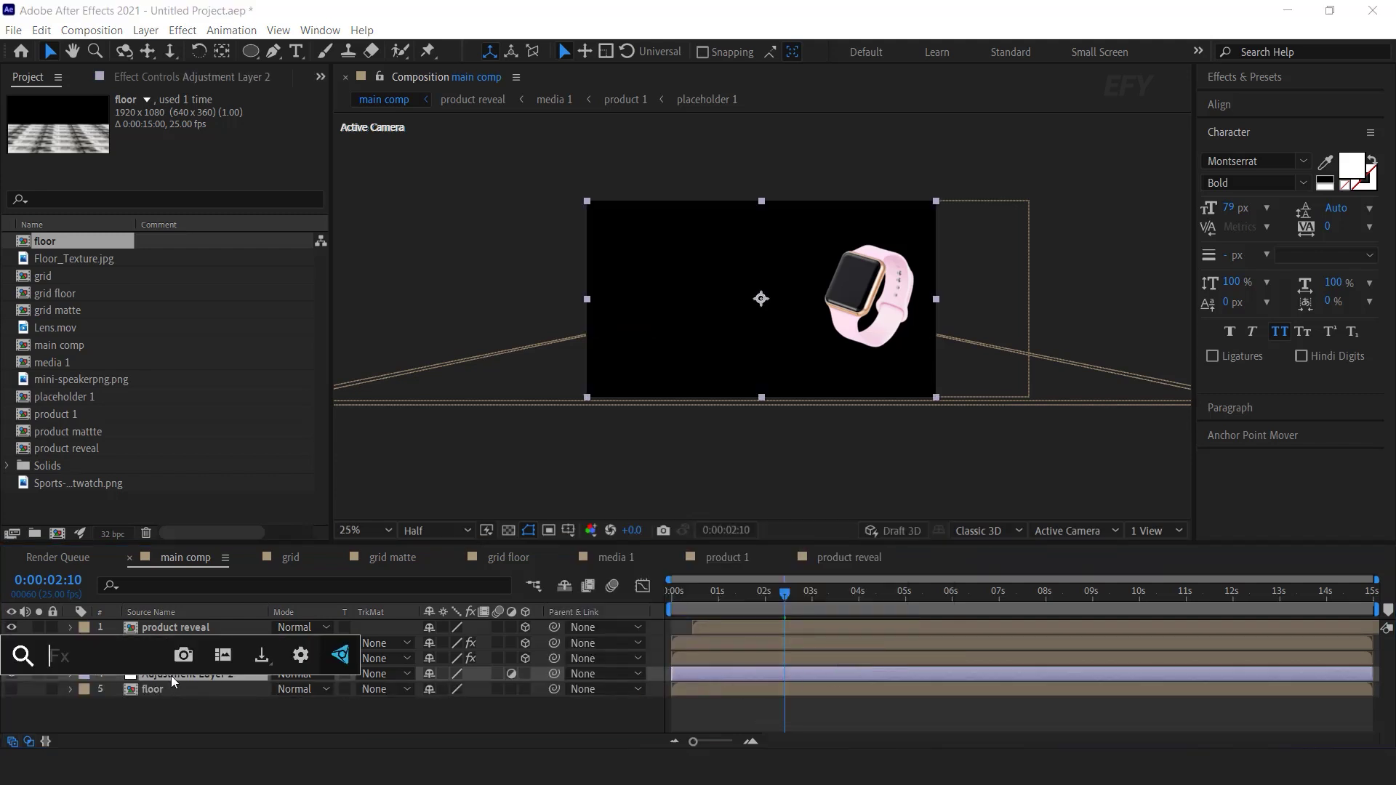
pyautogui.write('comp')
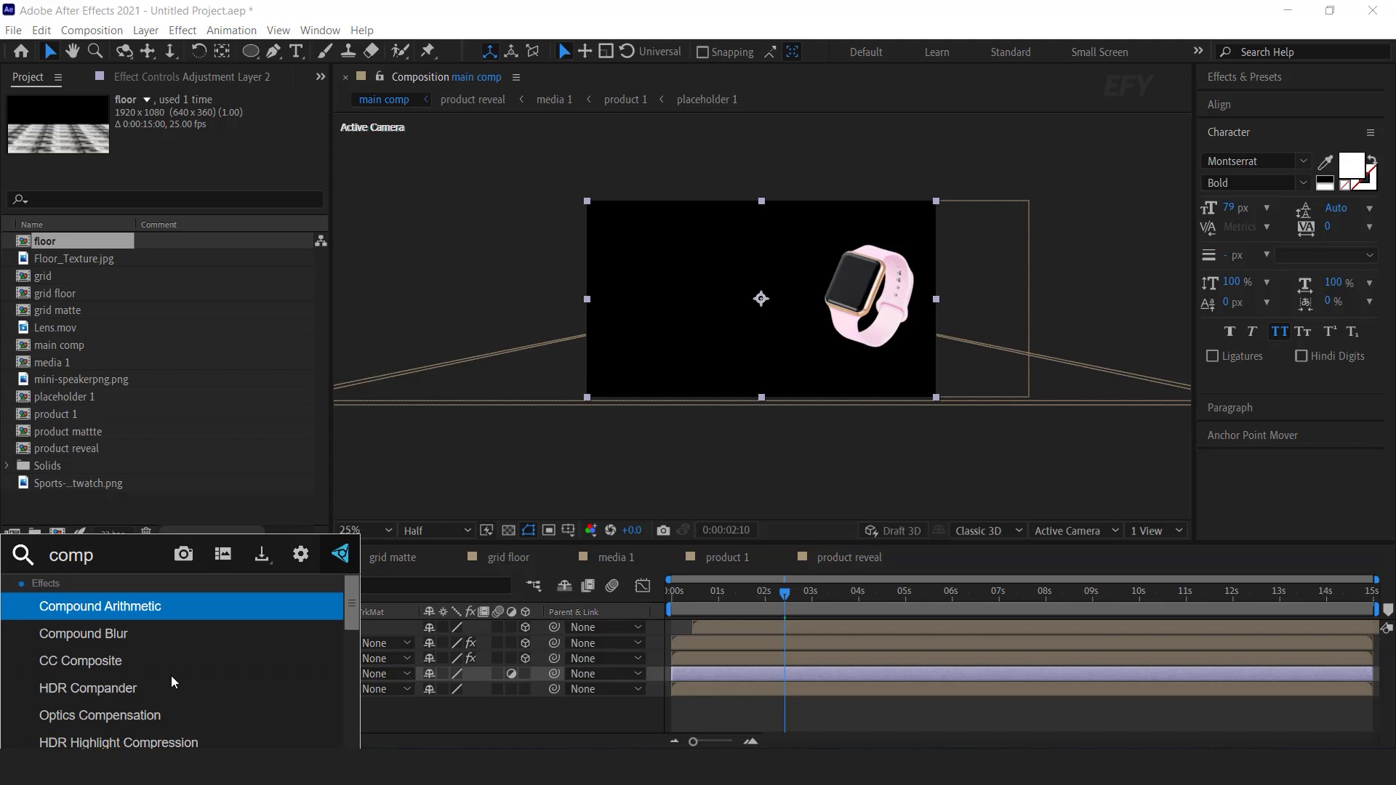
pyautogui.press('Down')
pyautogui.press('Return')
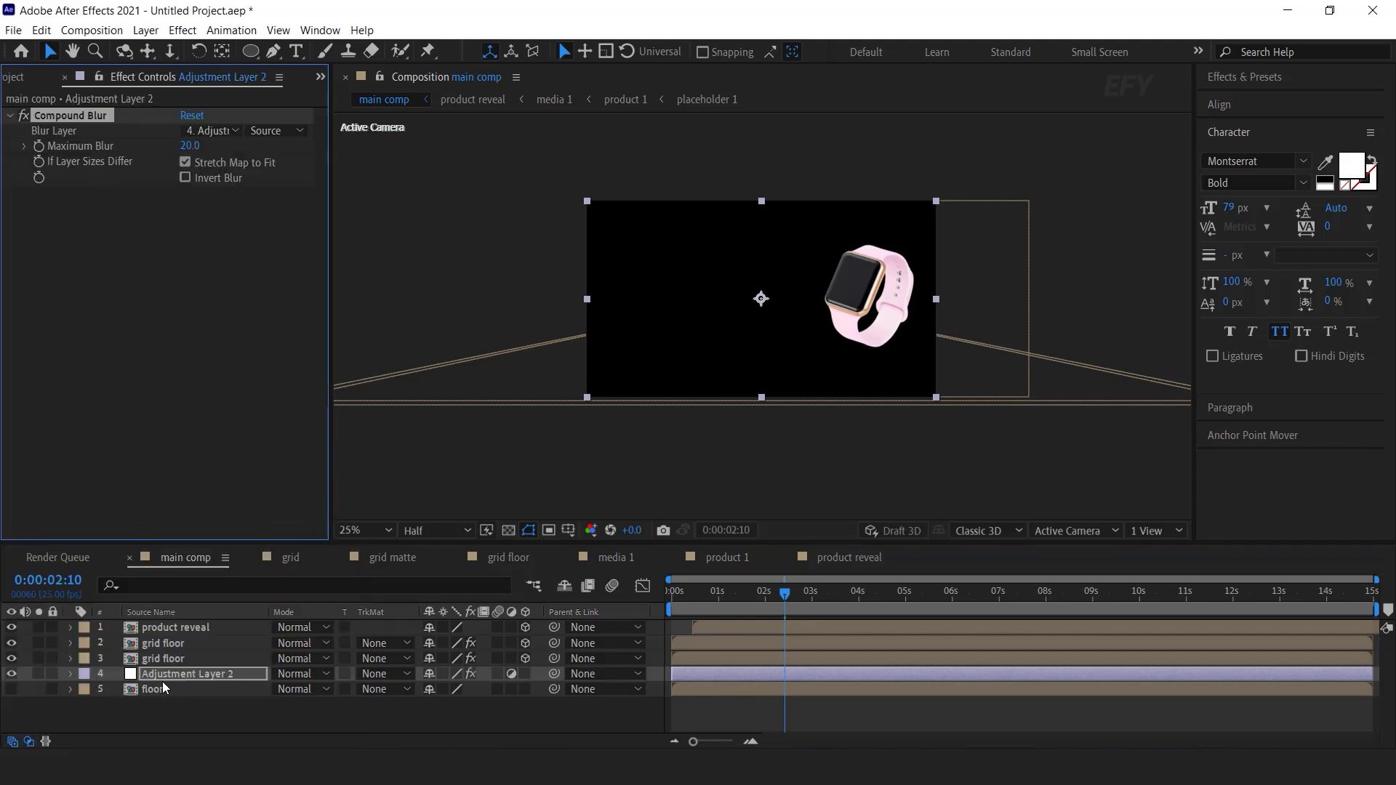
pyautogui.click(206, 130)
pyautogui.click(237, 241)
# Step: Duplicate the product reveal layer, rename the copy product reveal ref, and place it between Adjustment Layer 2 and floor
pyautogui.click(135, 627)
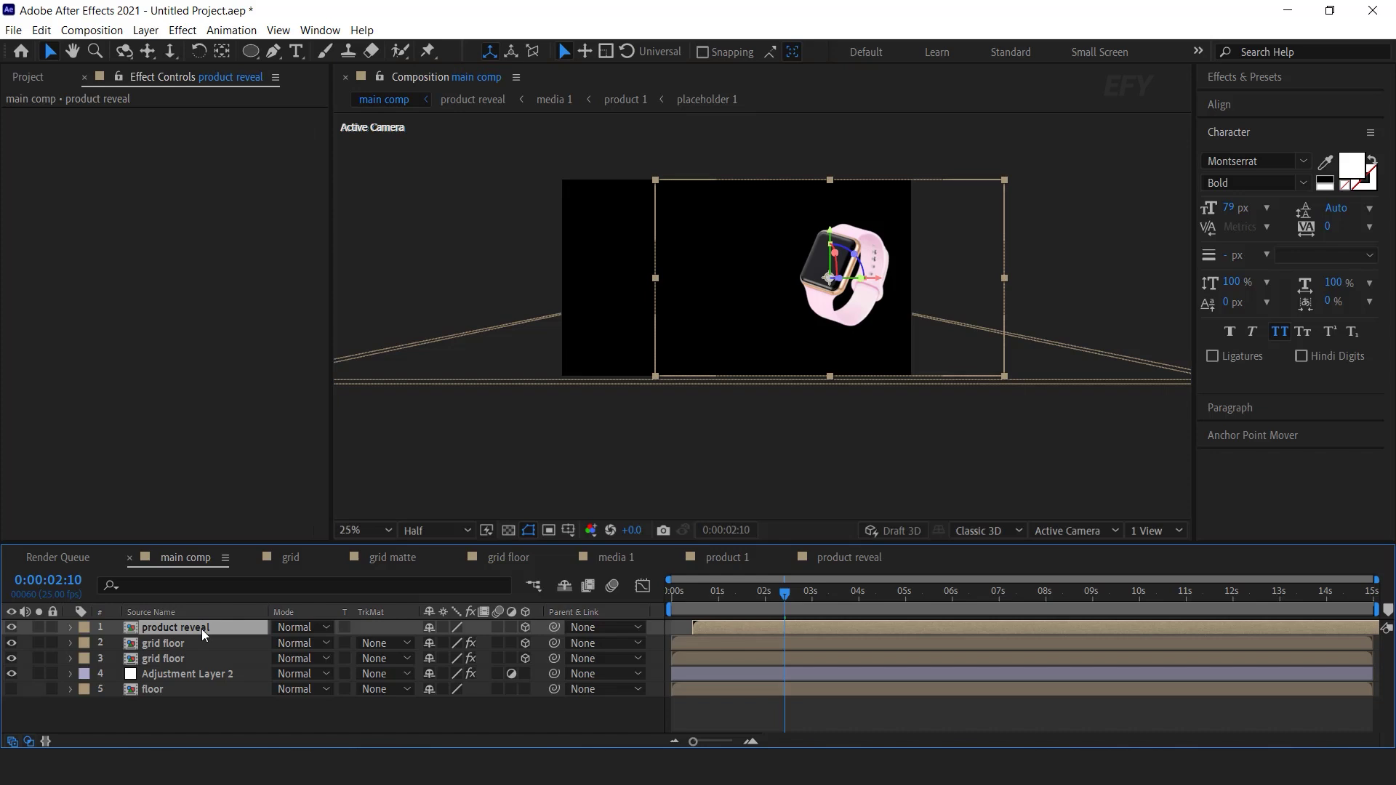
pyautogui.hotkey('ctrl', 'd')
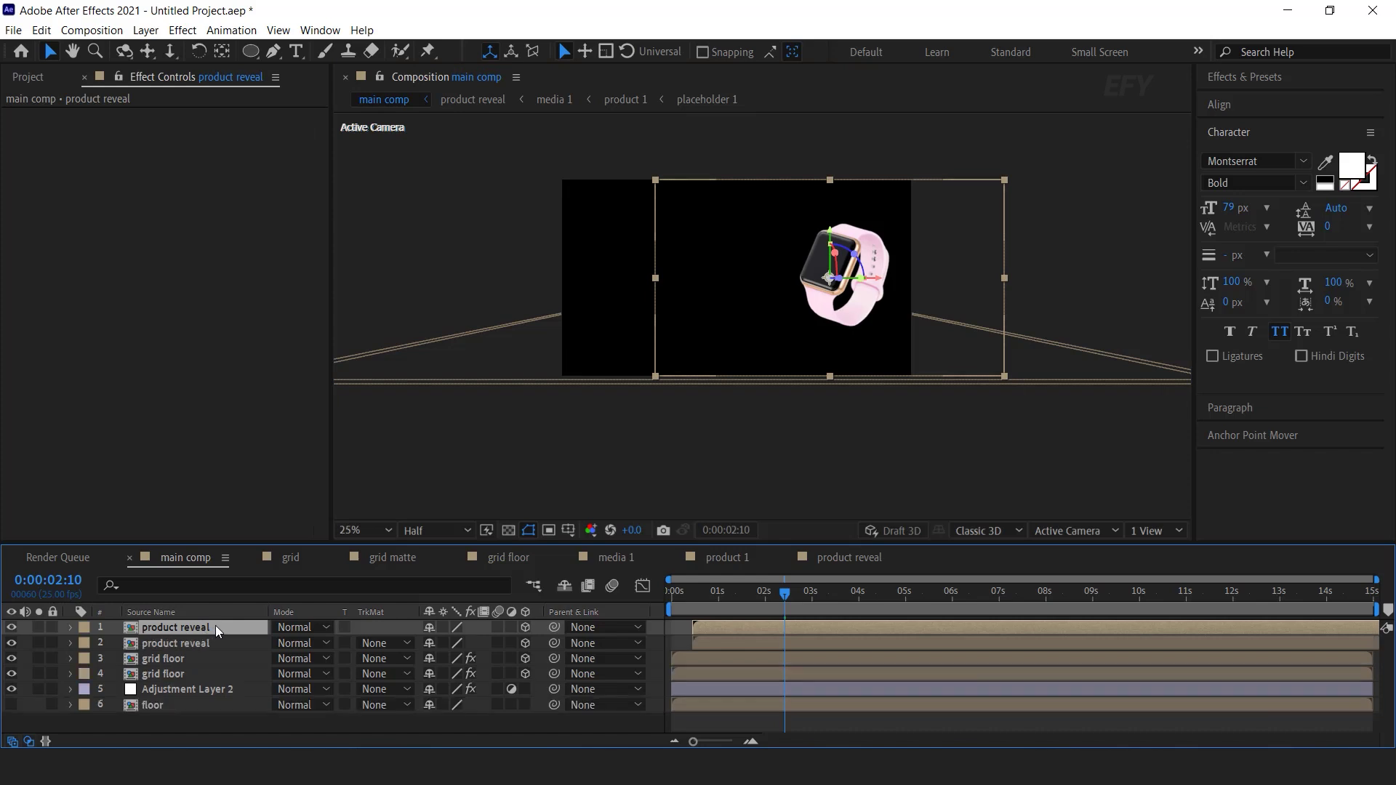
pyautogui.press('Return')
pyautogui.write('ref')
pyautogui.press('Return')
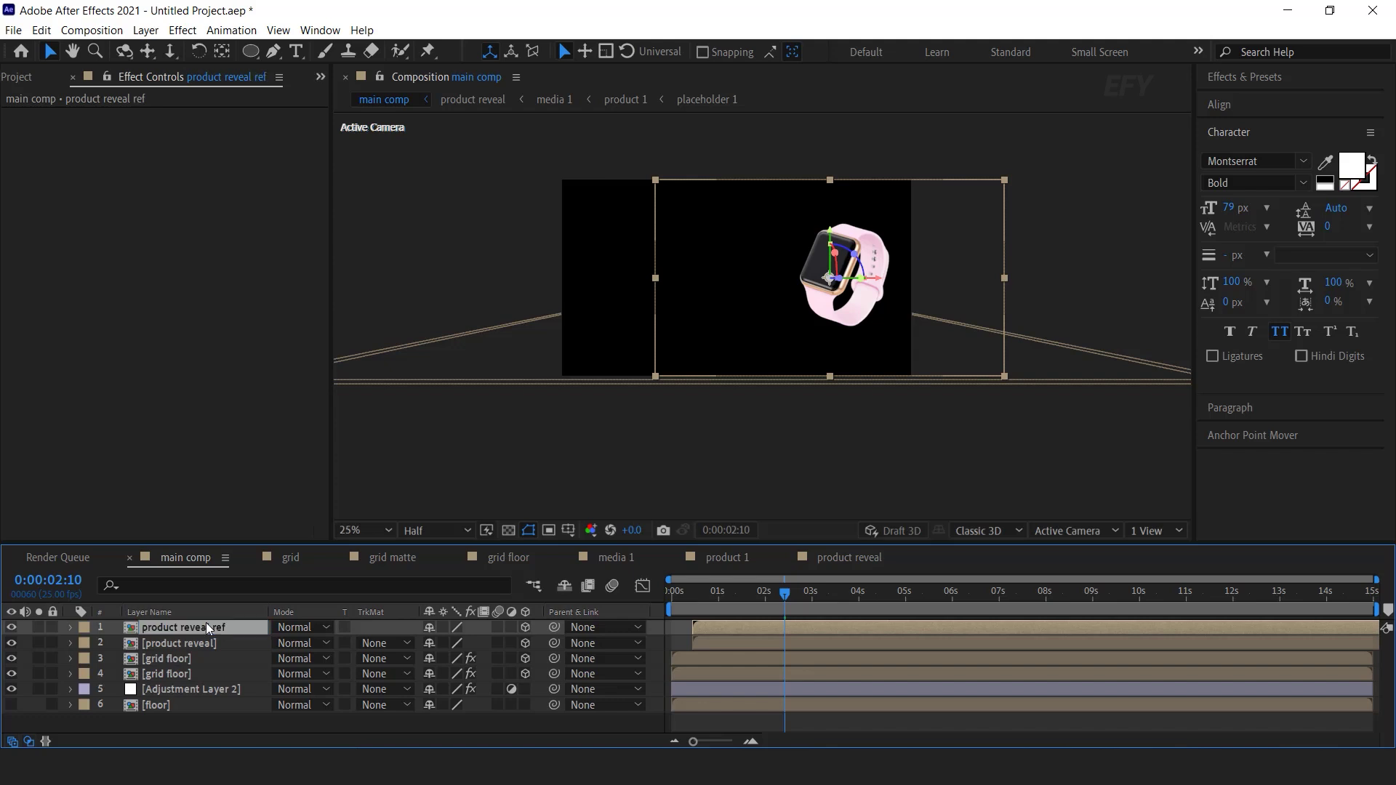
pyautogui.moveTo(220, 626); pyautogui.dragTo(222, 700)
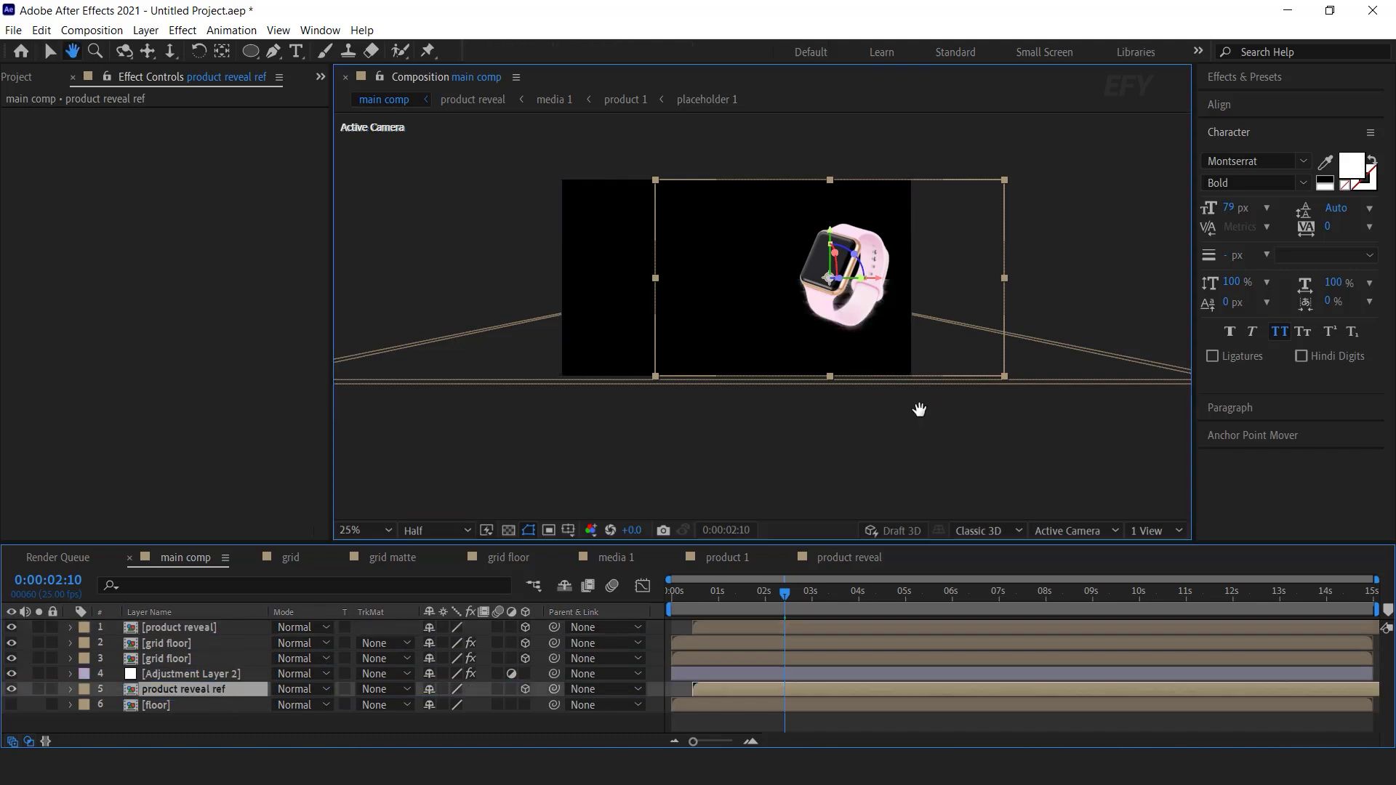
# Step: Move the product reveal ref layer down so it sits beneath the watch as its floor reflection
pyautogui.moveTo(920, 409); pyautogui.dragTo(952, 379)
pyautogui.moveTo(864, 208); pyautogui.dragTo(938, 318)
pyautogui.scroll(2, 867, 291)
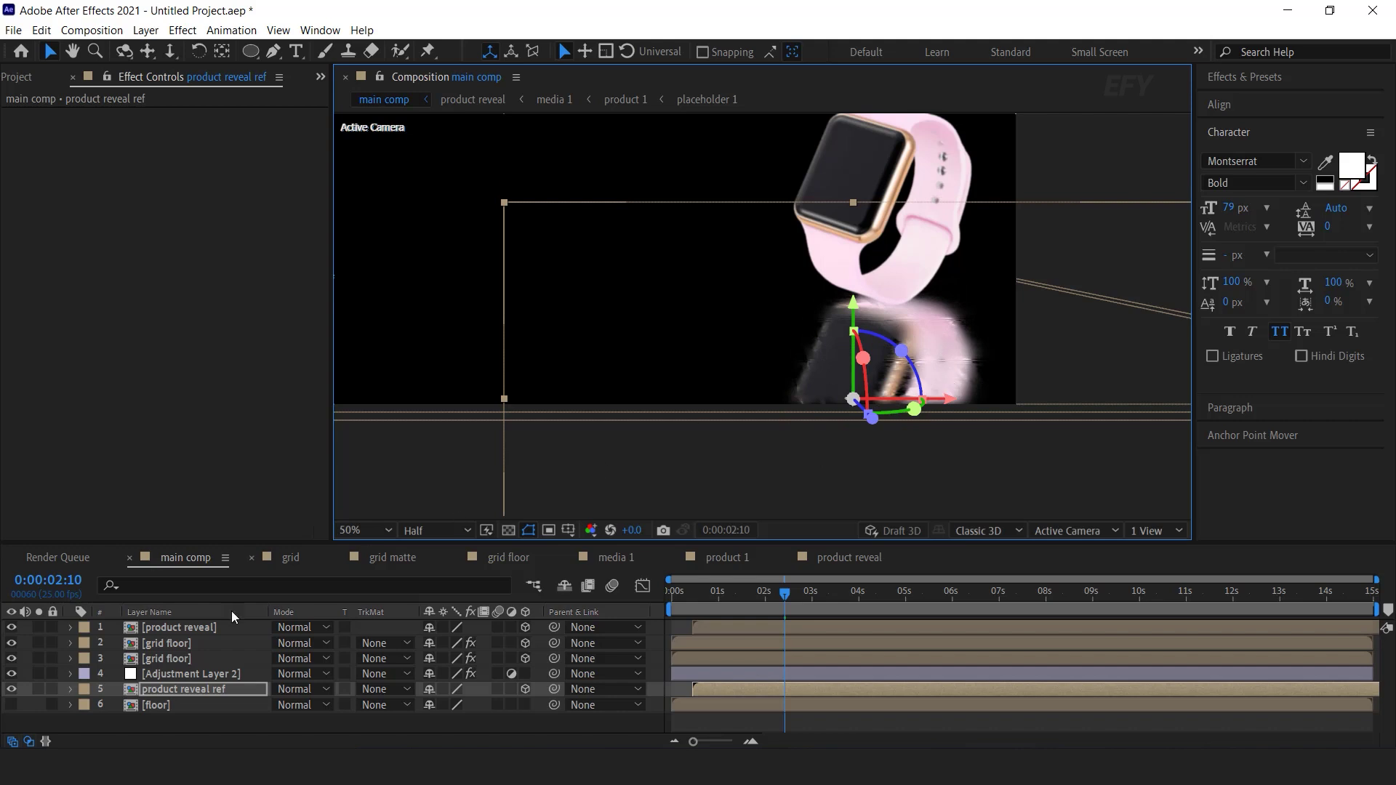
# Step: Draw a wide rectangular mask over the lower part of product reveal ref and set its mode to Subtract
pyautogui.click(195, 691)
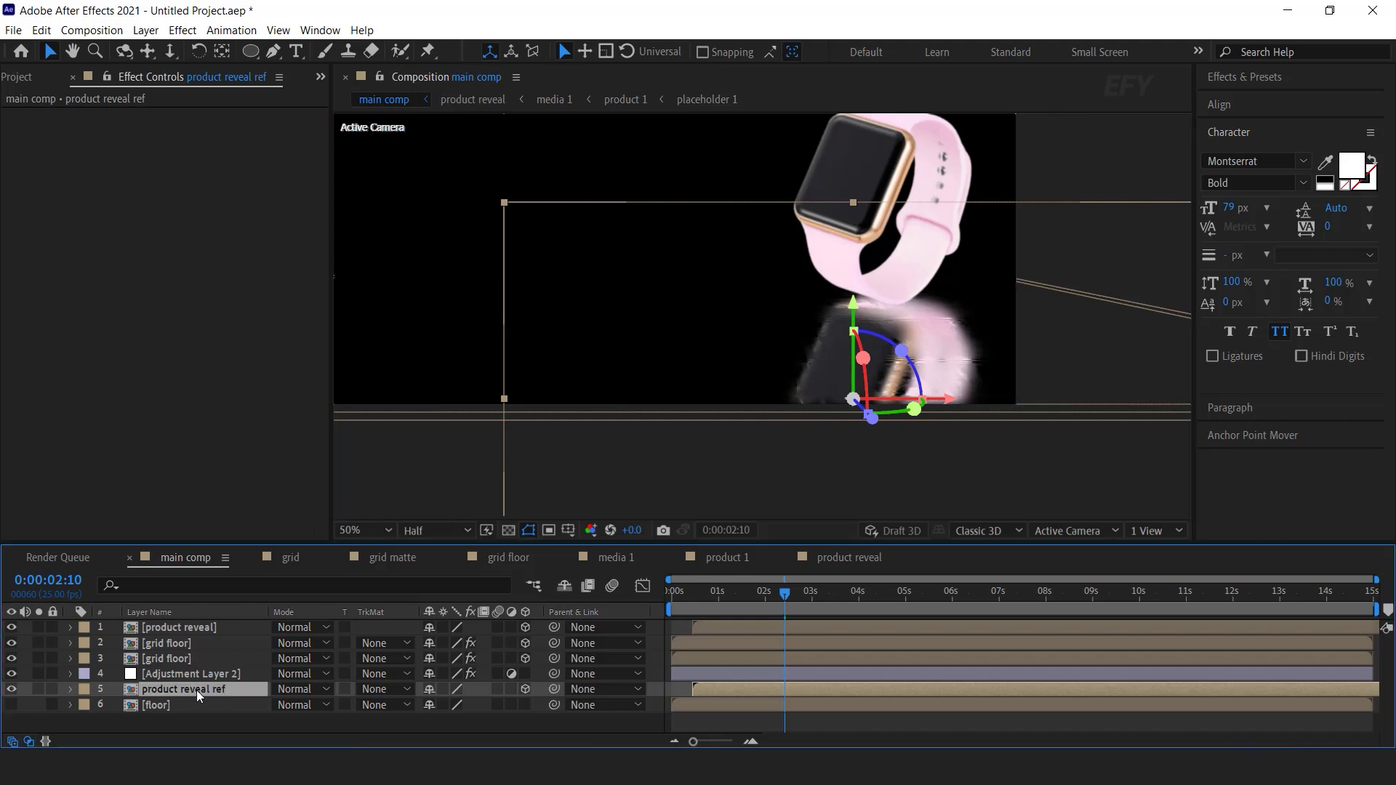
pyautogui.moveTo(250, 51); pyautogui.dragTo(305, 76)
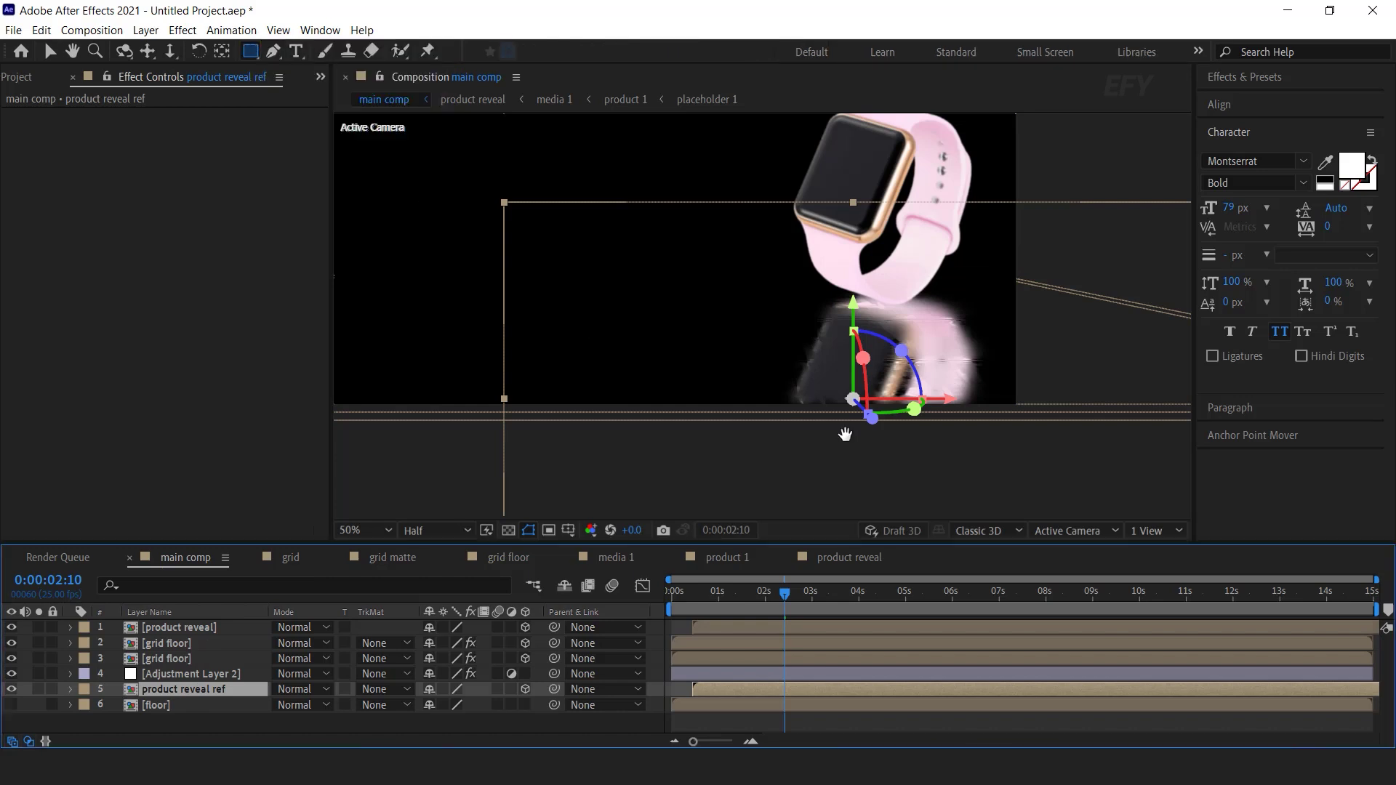
pyautogui.scroll(-1, 844, 434)
pyautogui.moveTo(608, 319); pyautogui.dragTo(1054, 327)
pyautogui.press('v')
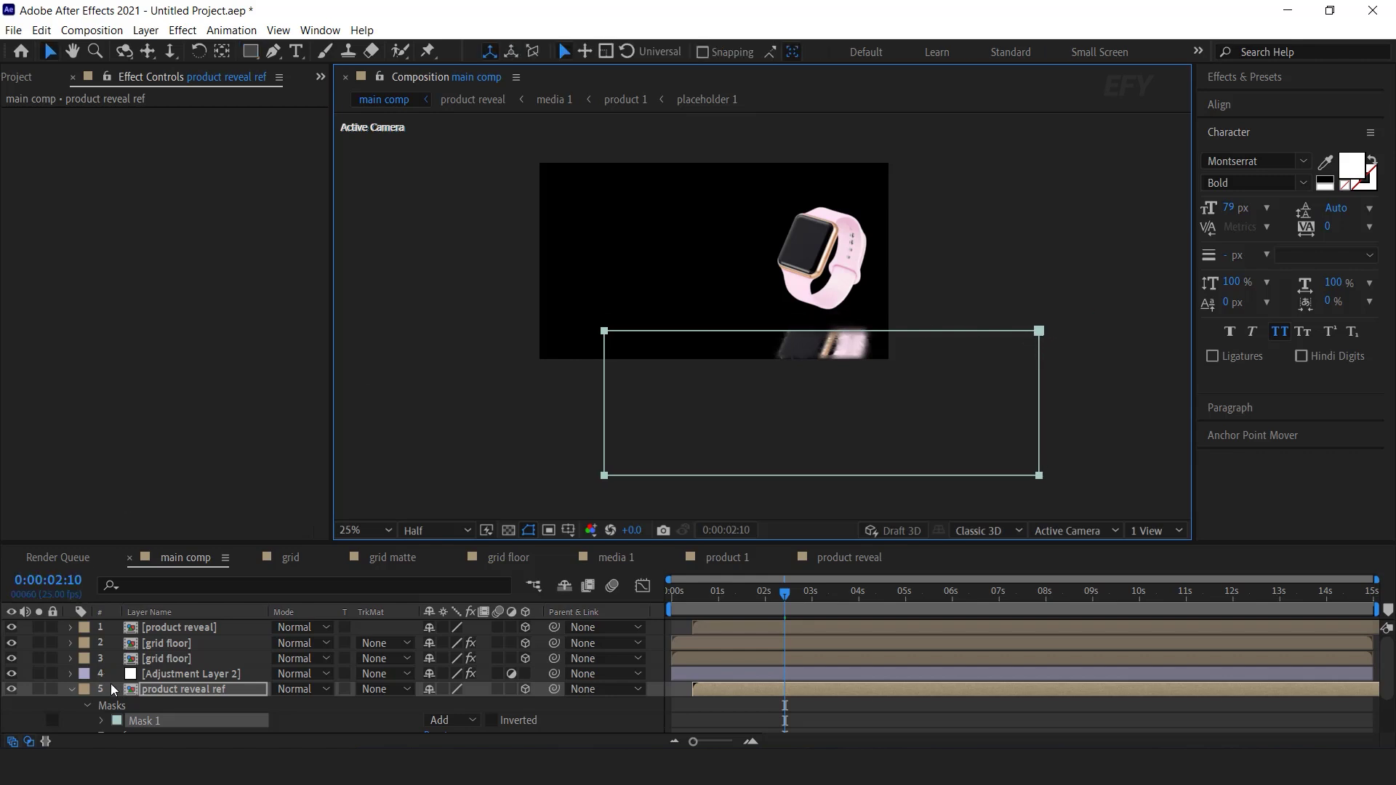
pyautogui.click(455, 720)
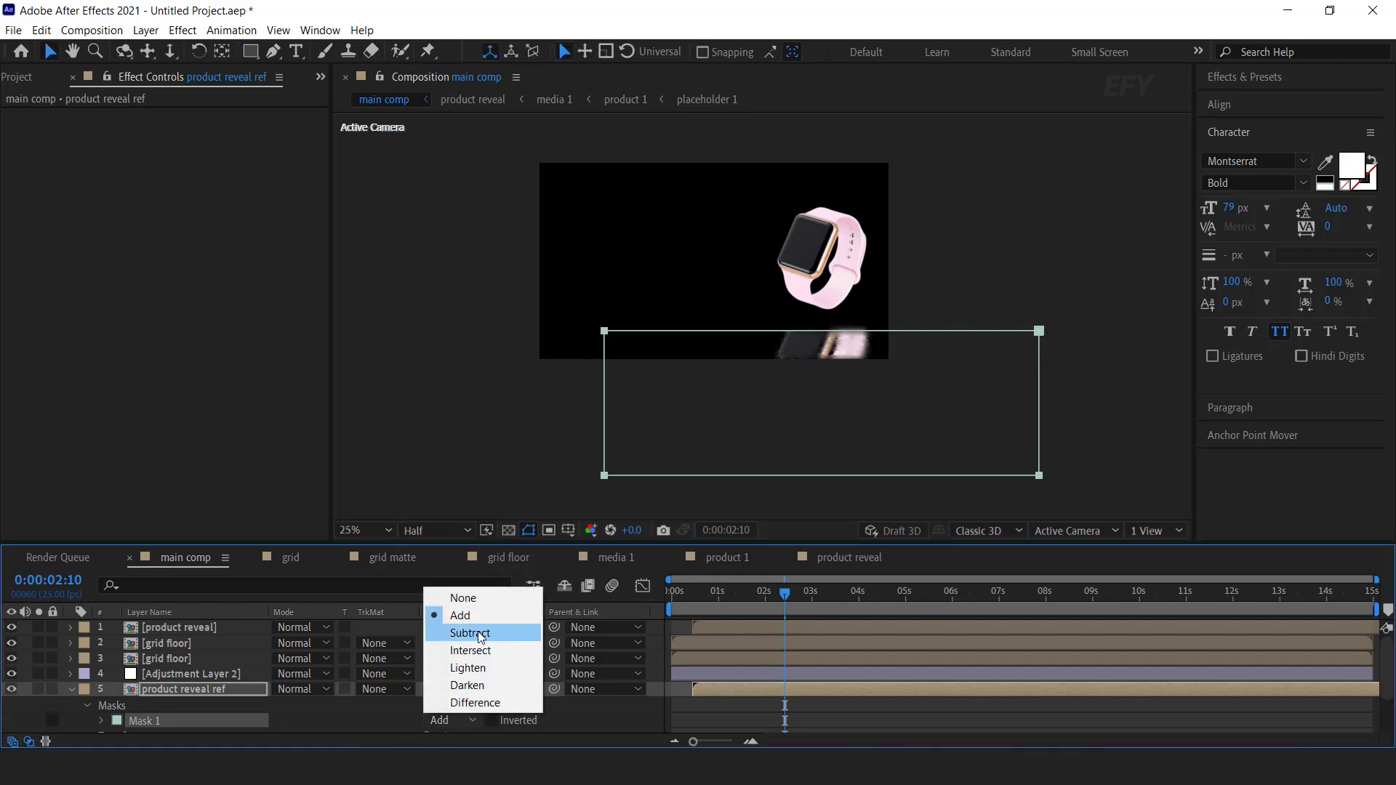
pyautogui.click(477, 632)
# Step: Set the Mask Feather of product reveal ref's Mask 1 to 230 pixels
pyautogui.click(101, 721)
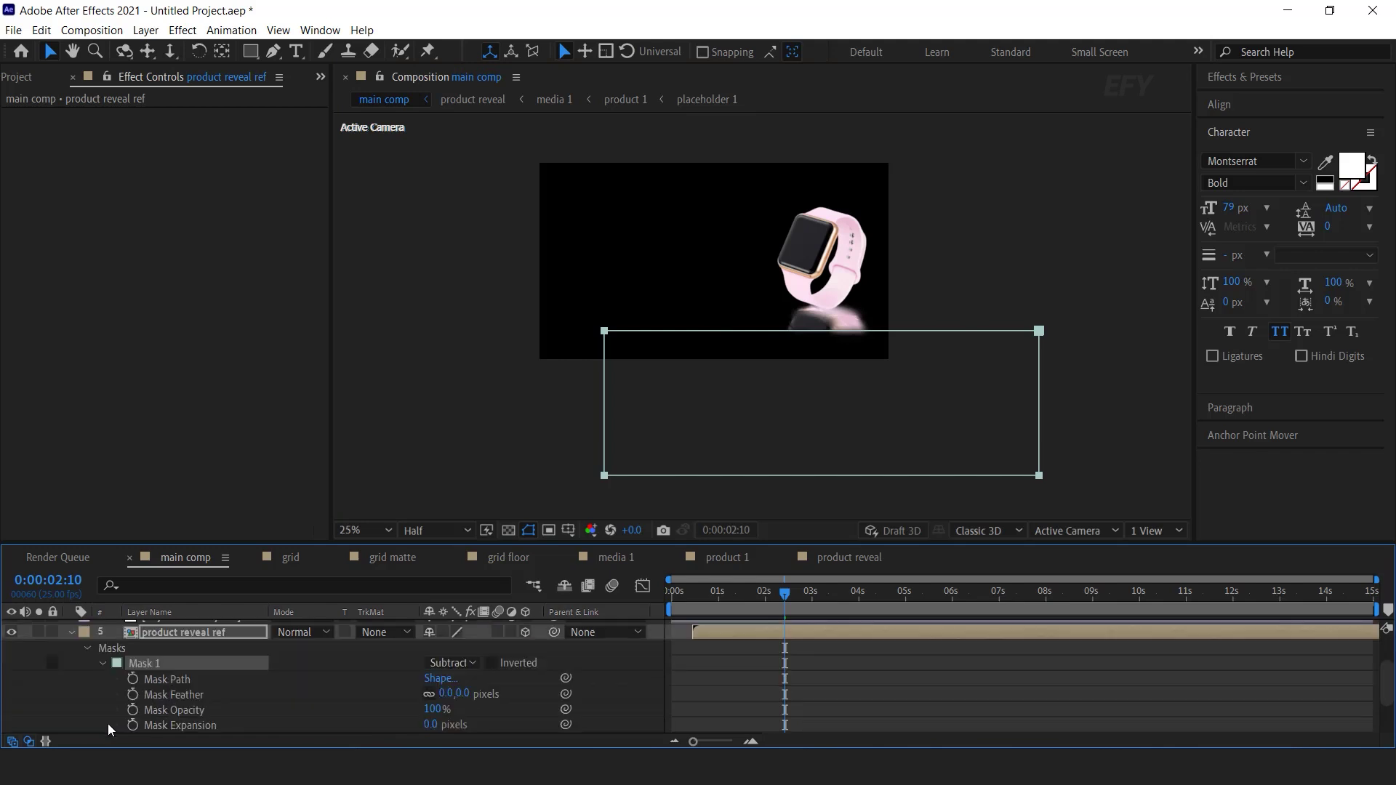
pyautogui.moveTo(446, 694); pyautogui.dragTo(694, 689)
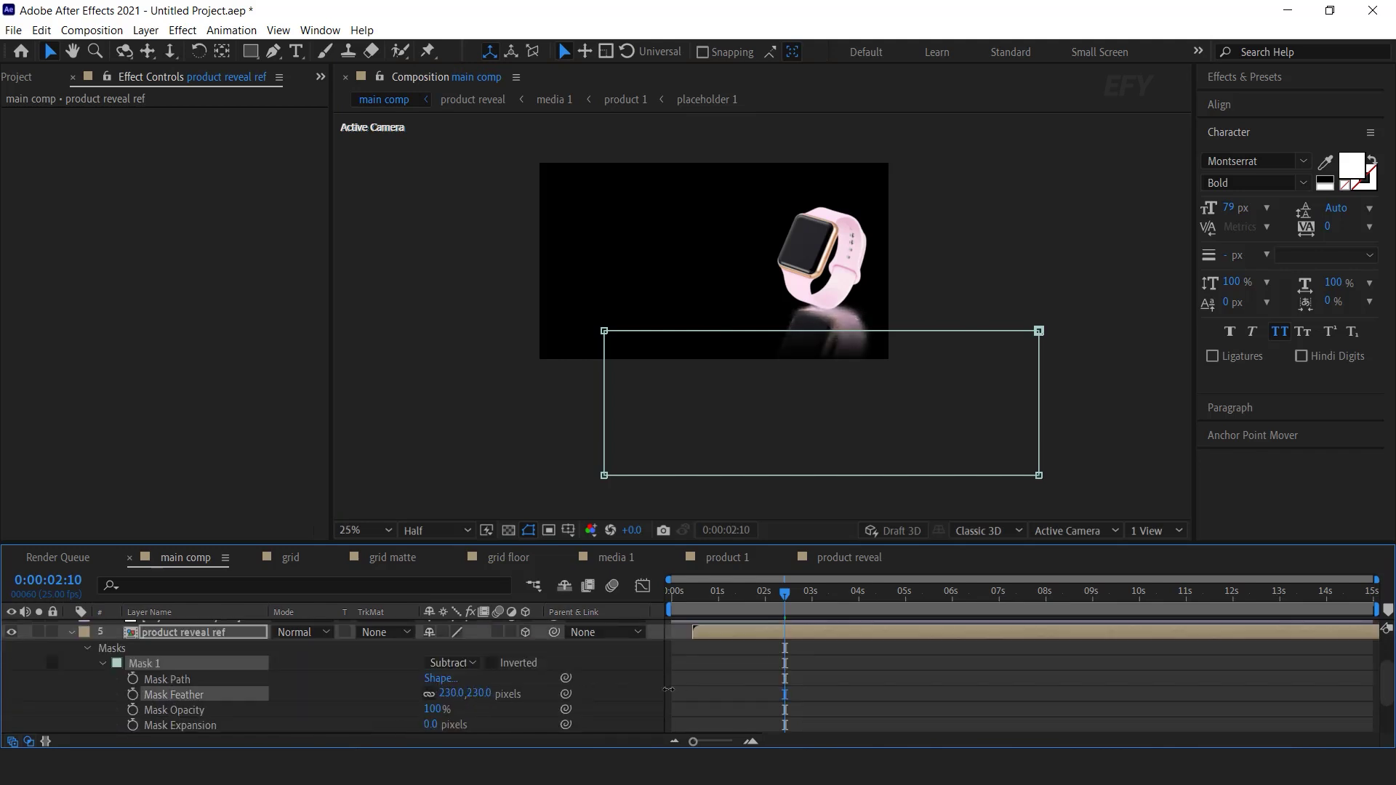
pyautogui.click(791, 719)
# Step: Shift the product reveal ref layer slightly left along its X axis to align the reflection under the watch
pyautogui.click(848, 434)
pyautogui.press('.')
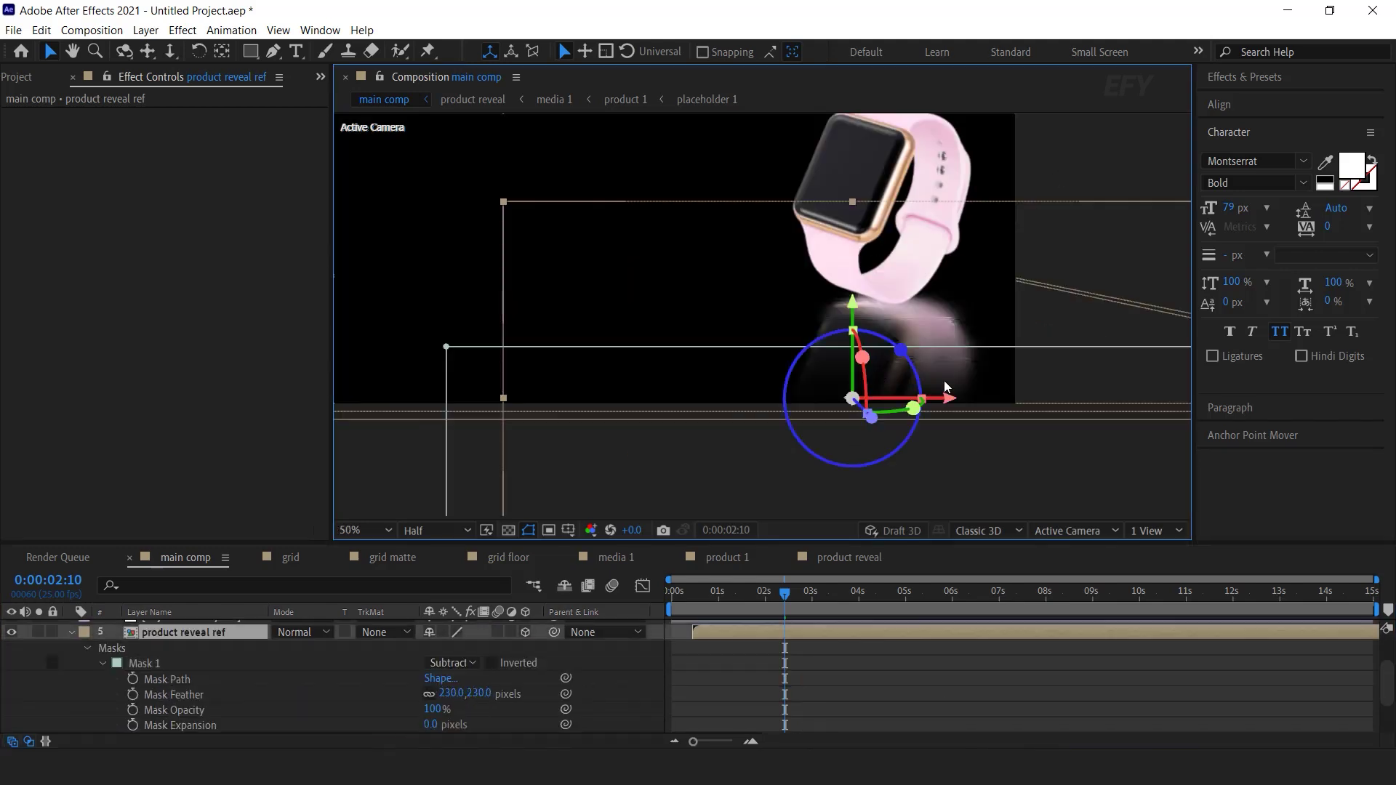
pyautogui.moveTo(951, 400); pyautogui.dragTo(915, 400)
pyautogui.press(',')
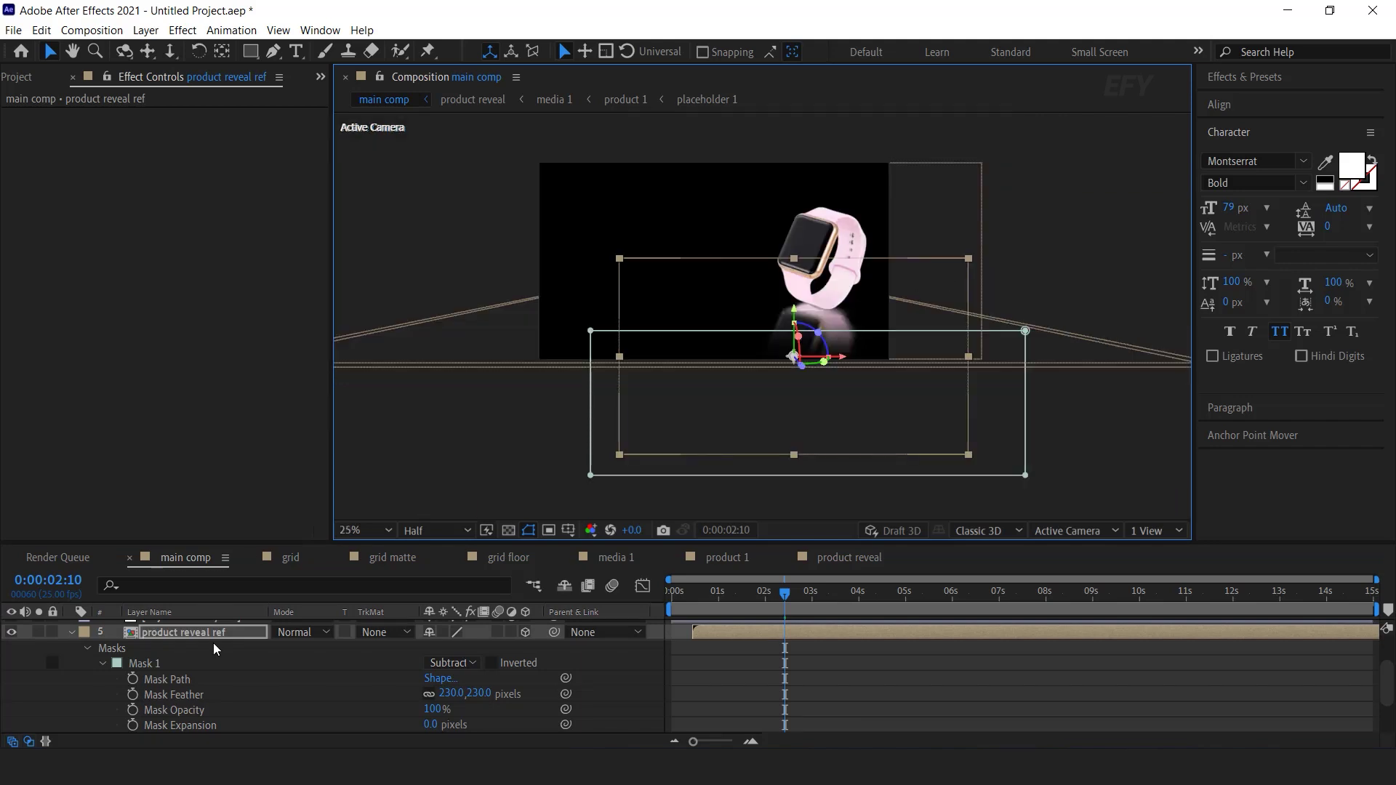
# Step: Lower the product reveal ref layer's Opacity to 72% and collapse its properties
pyautogui.press('t')
pyautogui.moveTo(435, 705); pyautogui.dragTo(413, 706)
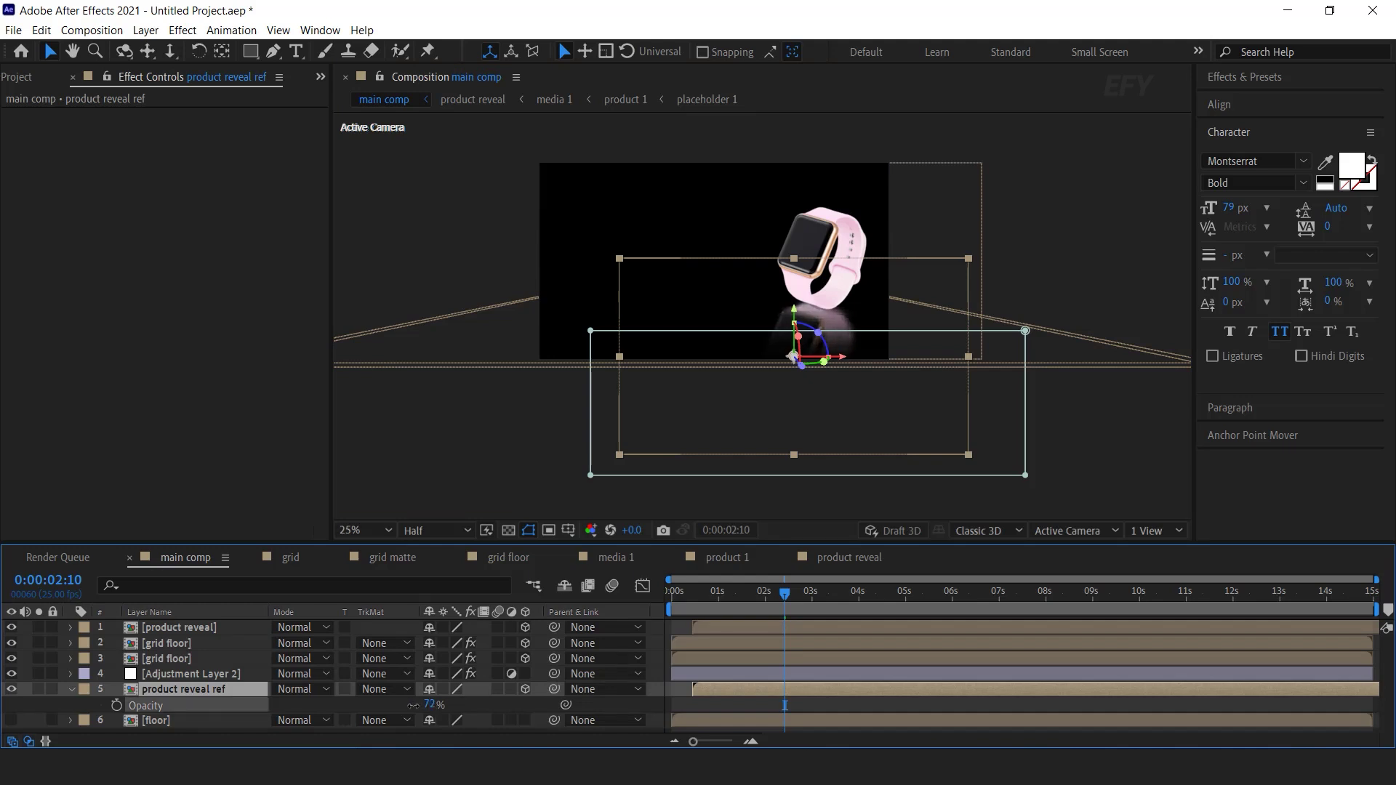
pyautogui.click(1079, 164)
pyautogui.scroll(2, 762, 272)
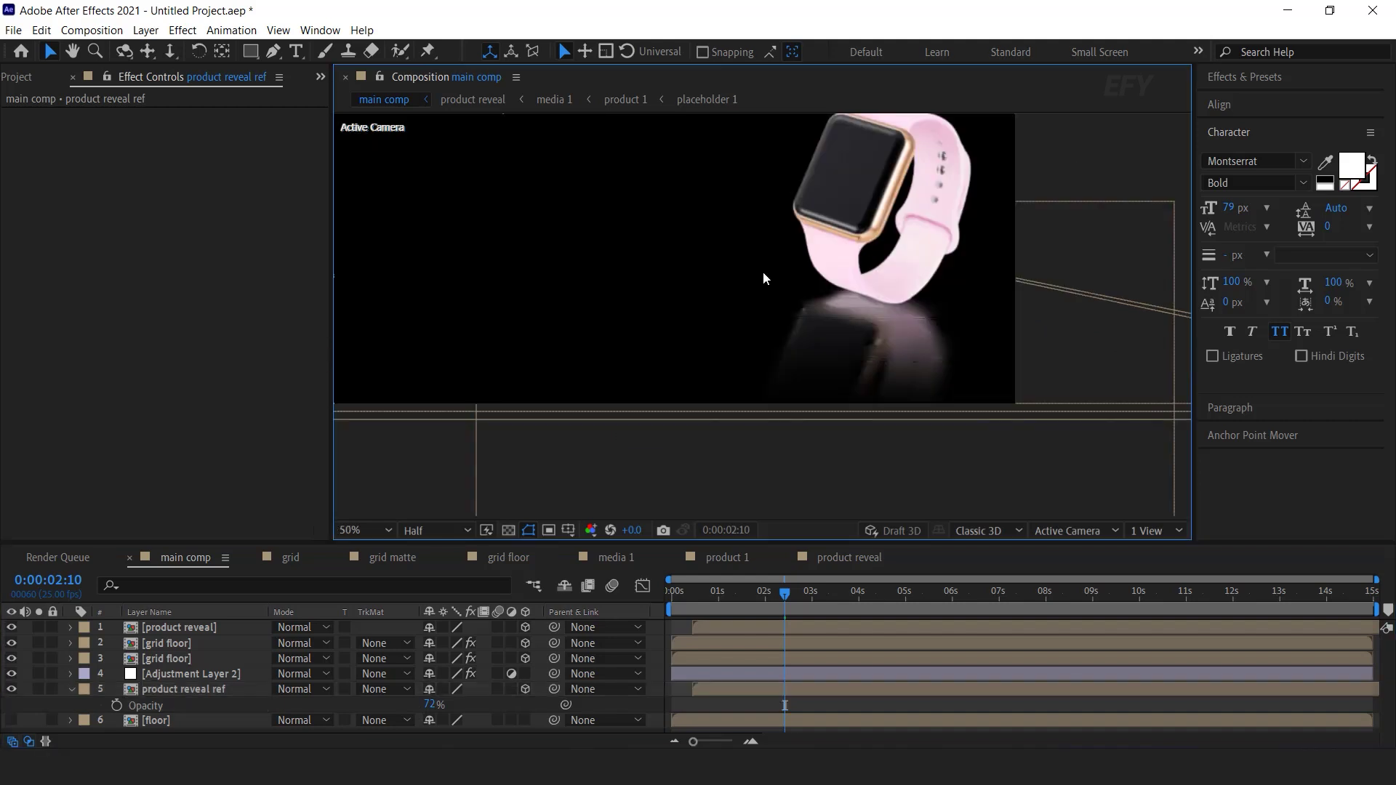
pyautogui.click(70, 689)
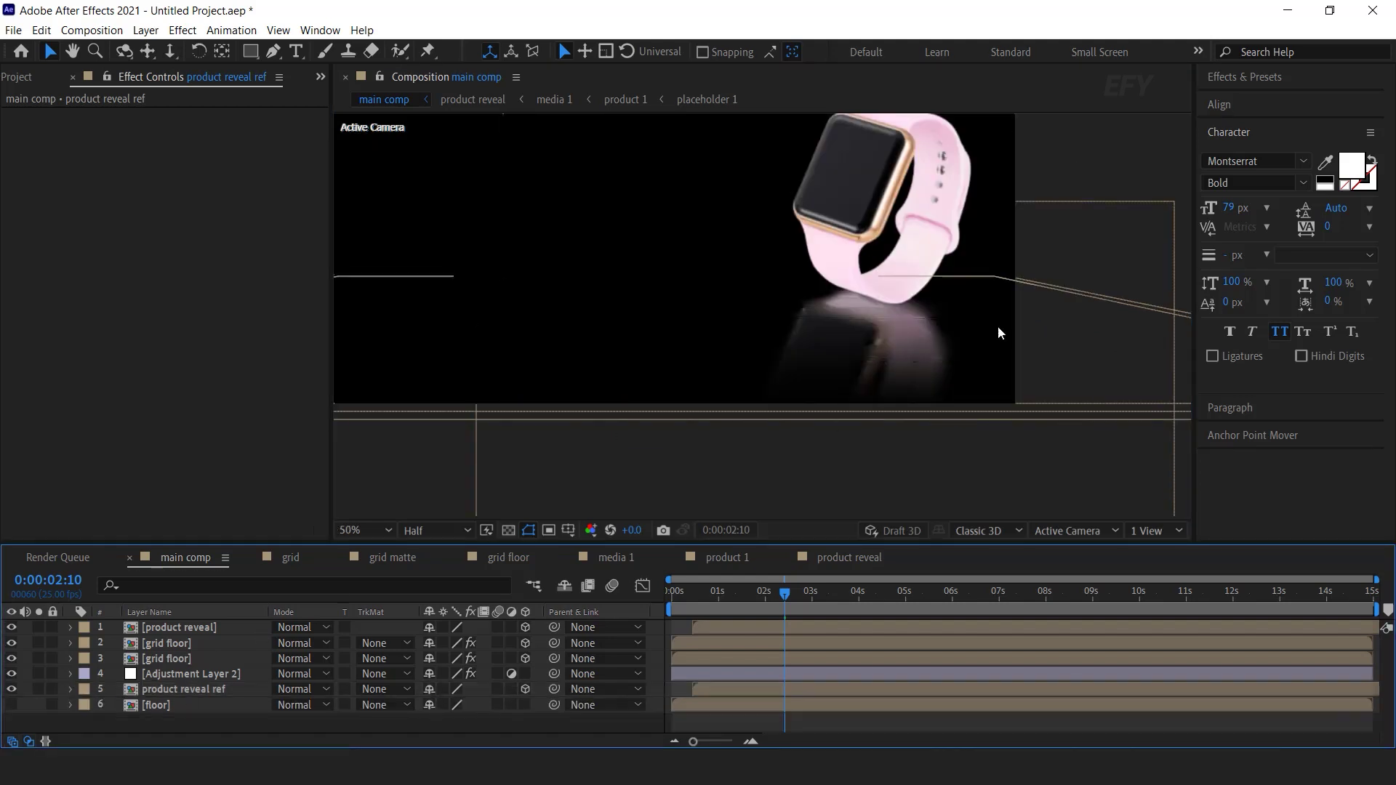
# Step: Preview main comp from the start and scrub through the first two seconds to check the watch reveal and reflection
pyautogui.scroll(-2, 997, 333)
pyautogui.click(674, 598)
pyautogui.press('space')
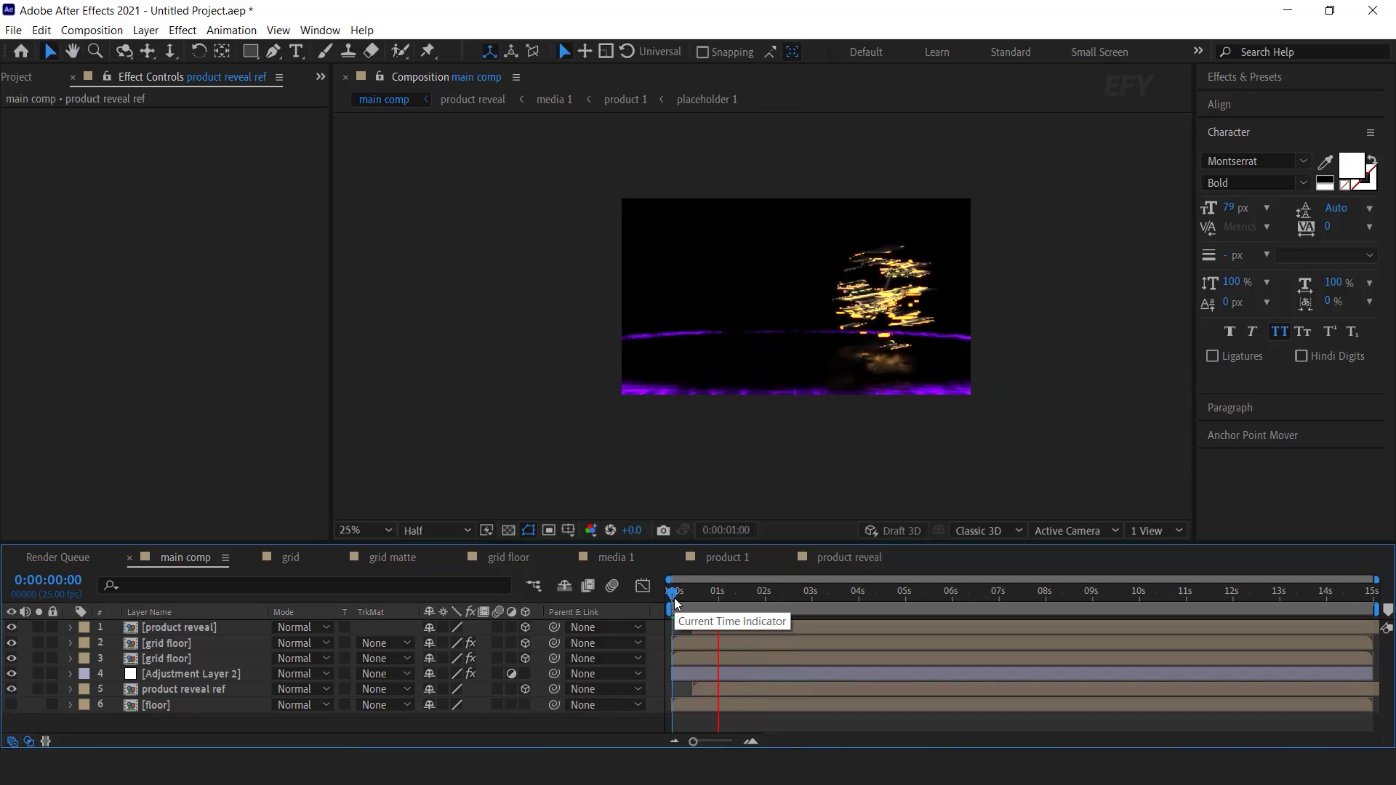
pyautogui.click(698, 592)
pyautogui.moveTo(707, 594); pyautogui.dragTo(761, 594)
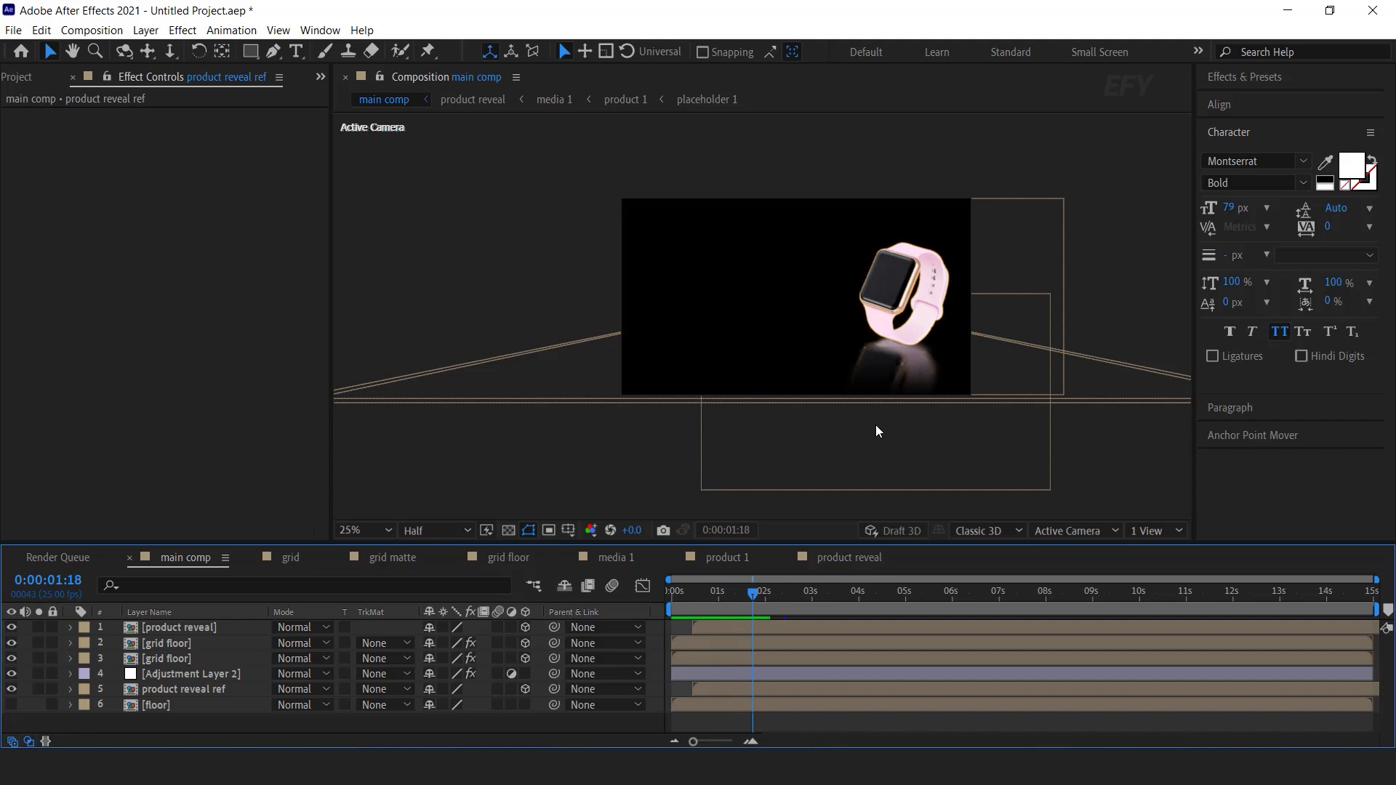